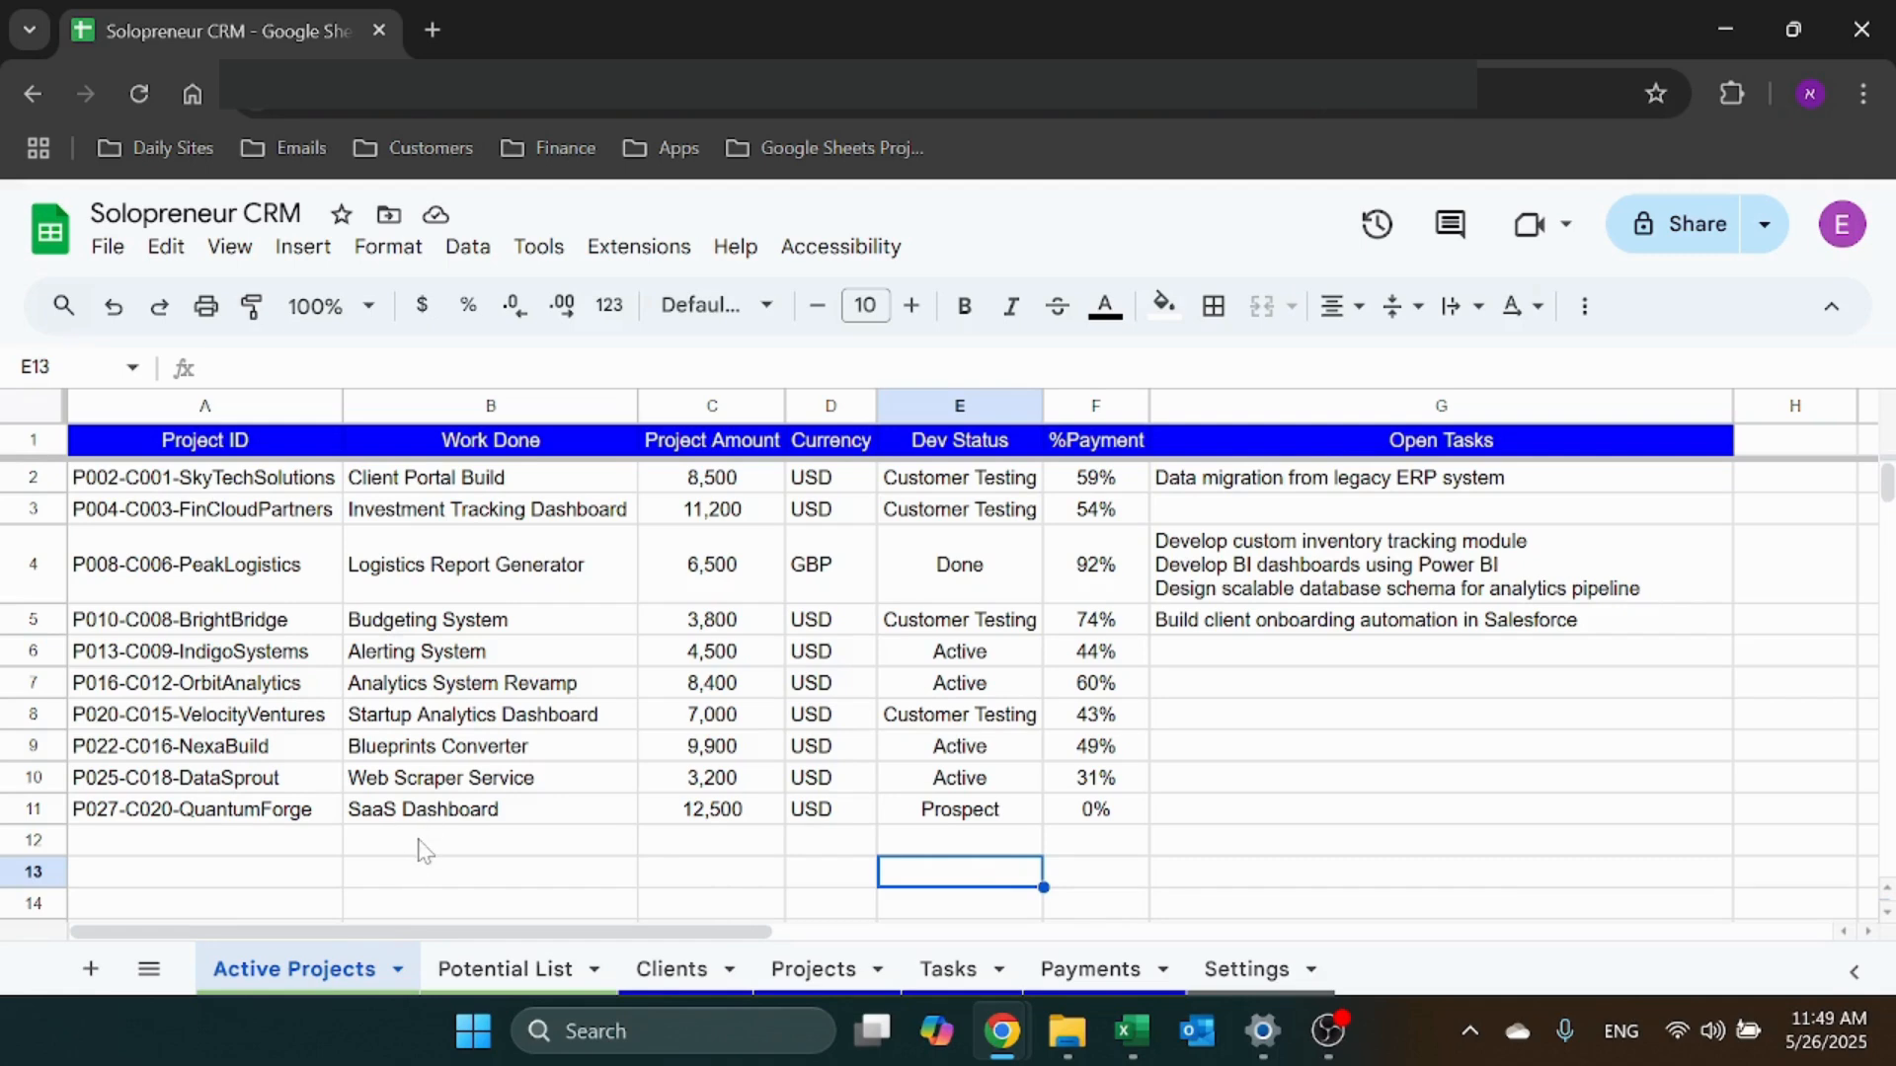
Show the Potential List sheet of past clients filtered at the 120-day threshold
{"action": "left_click", "coordinate": [489, 973]}
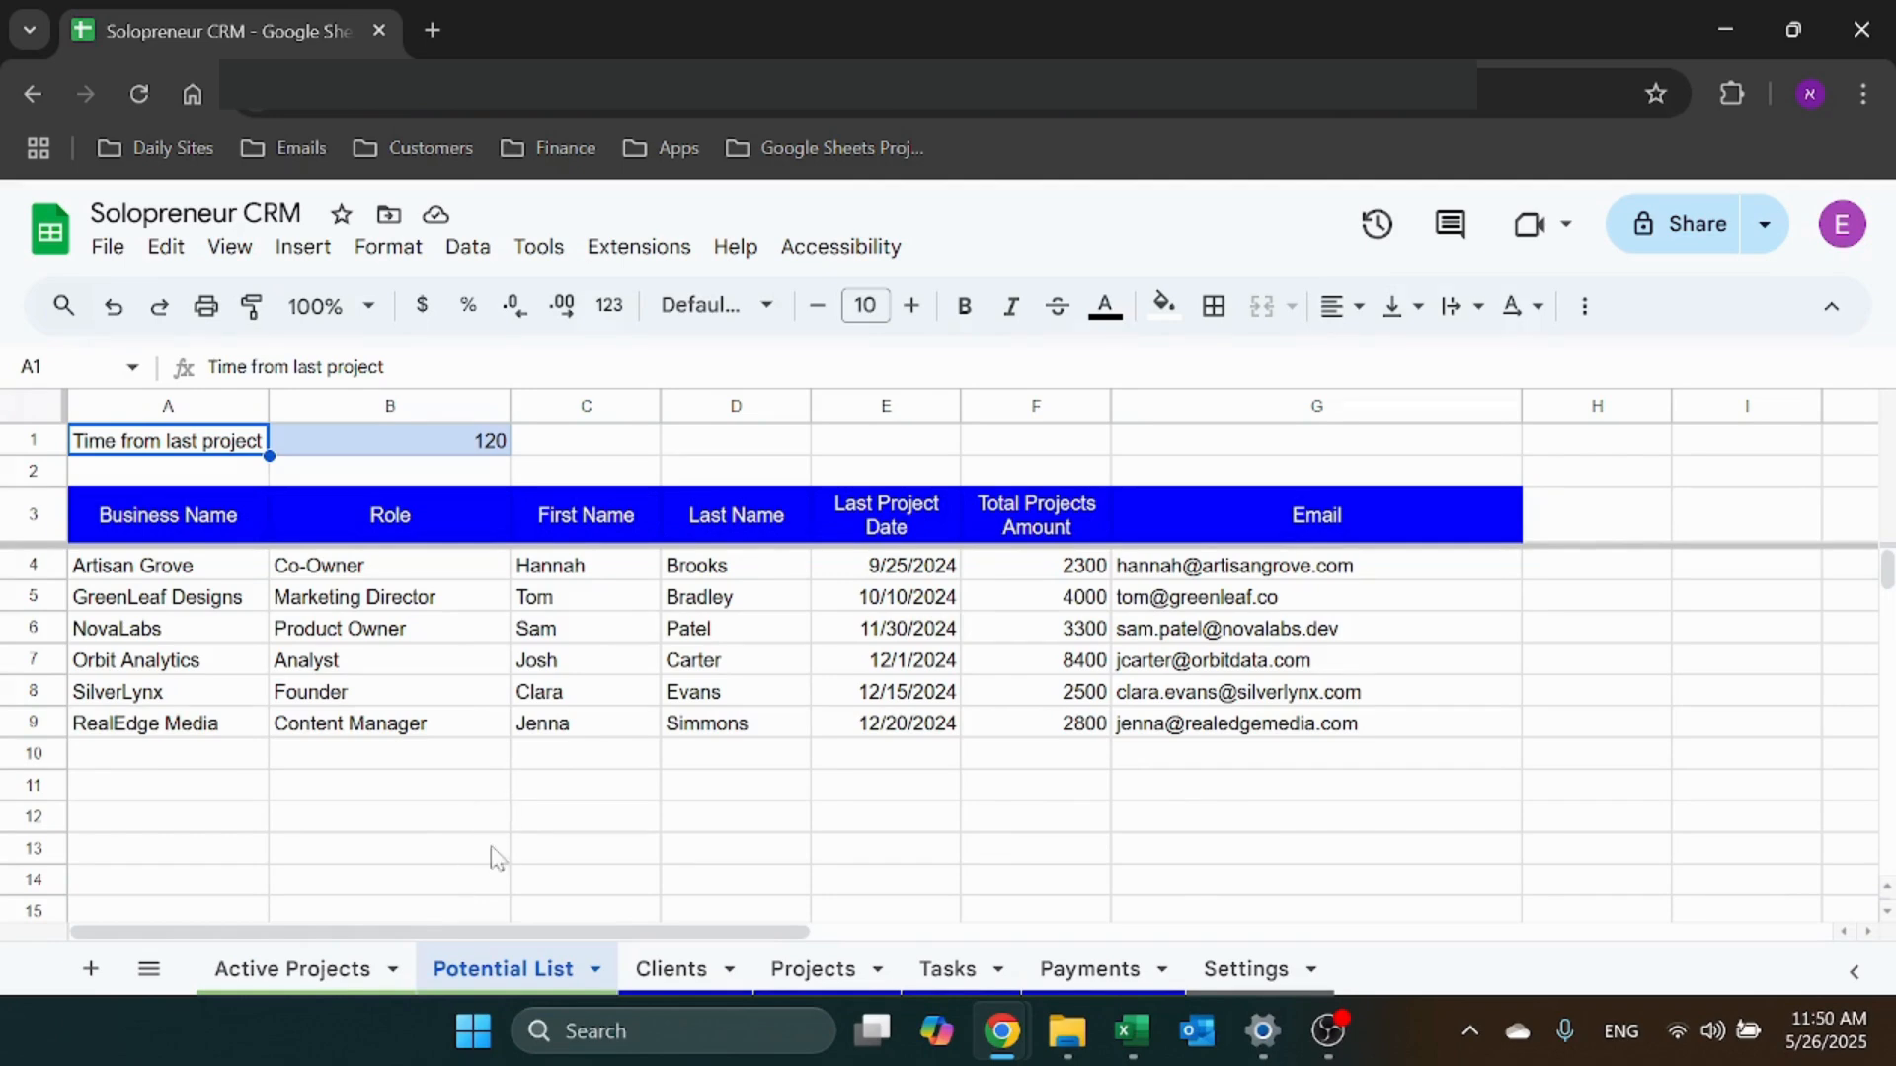
Browse the Clients, Projects, Tasks, Payments and Settings sheets, ending back on Clients
{"action": "left_click", "coordinate": [672, 970]}
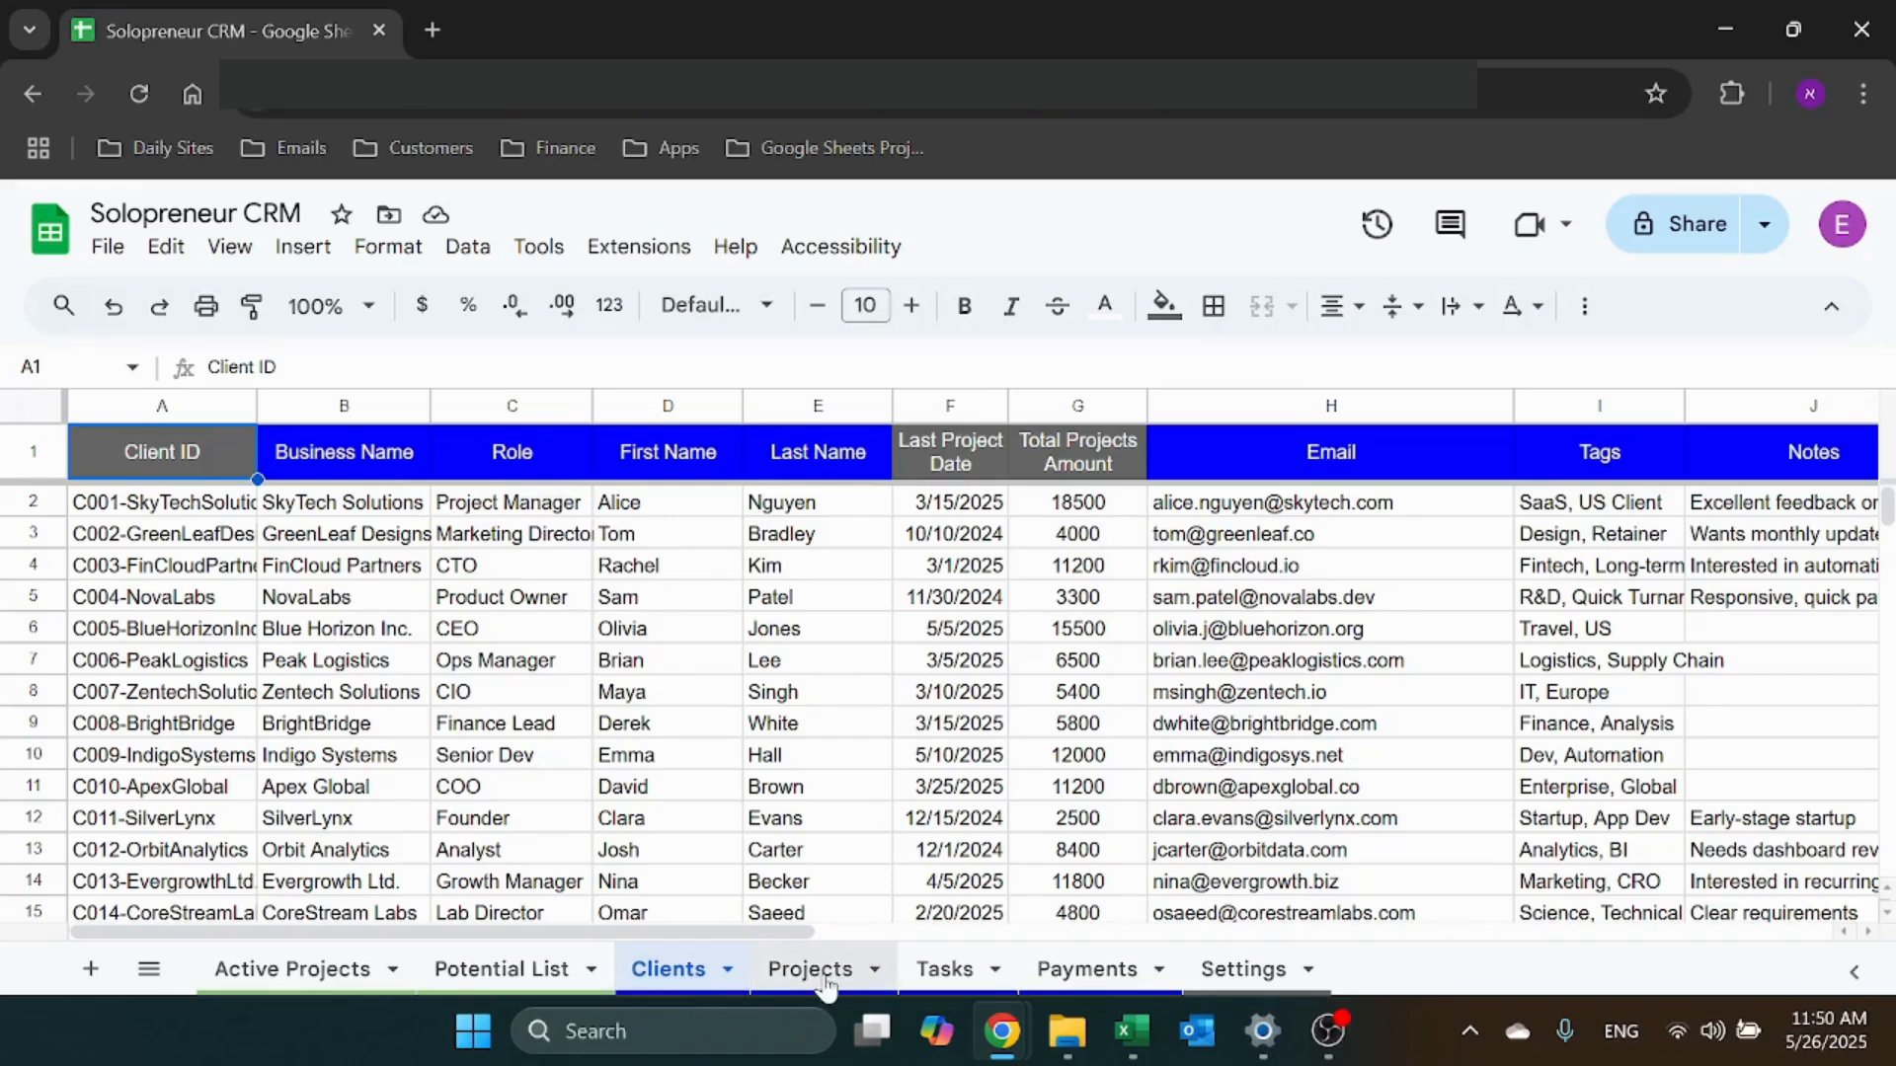
{"action": "left_click", "coordinate": [827, 977]}
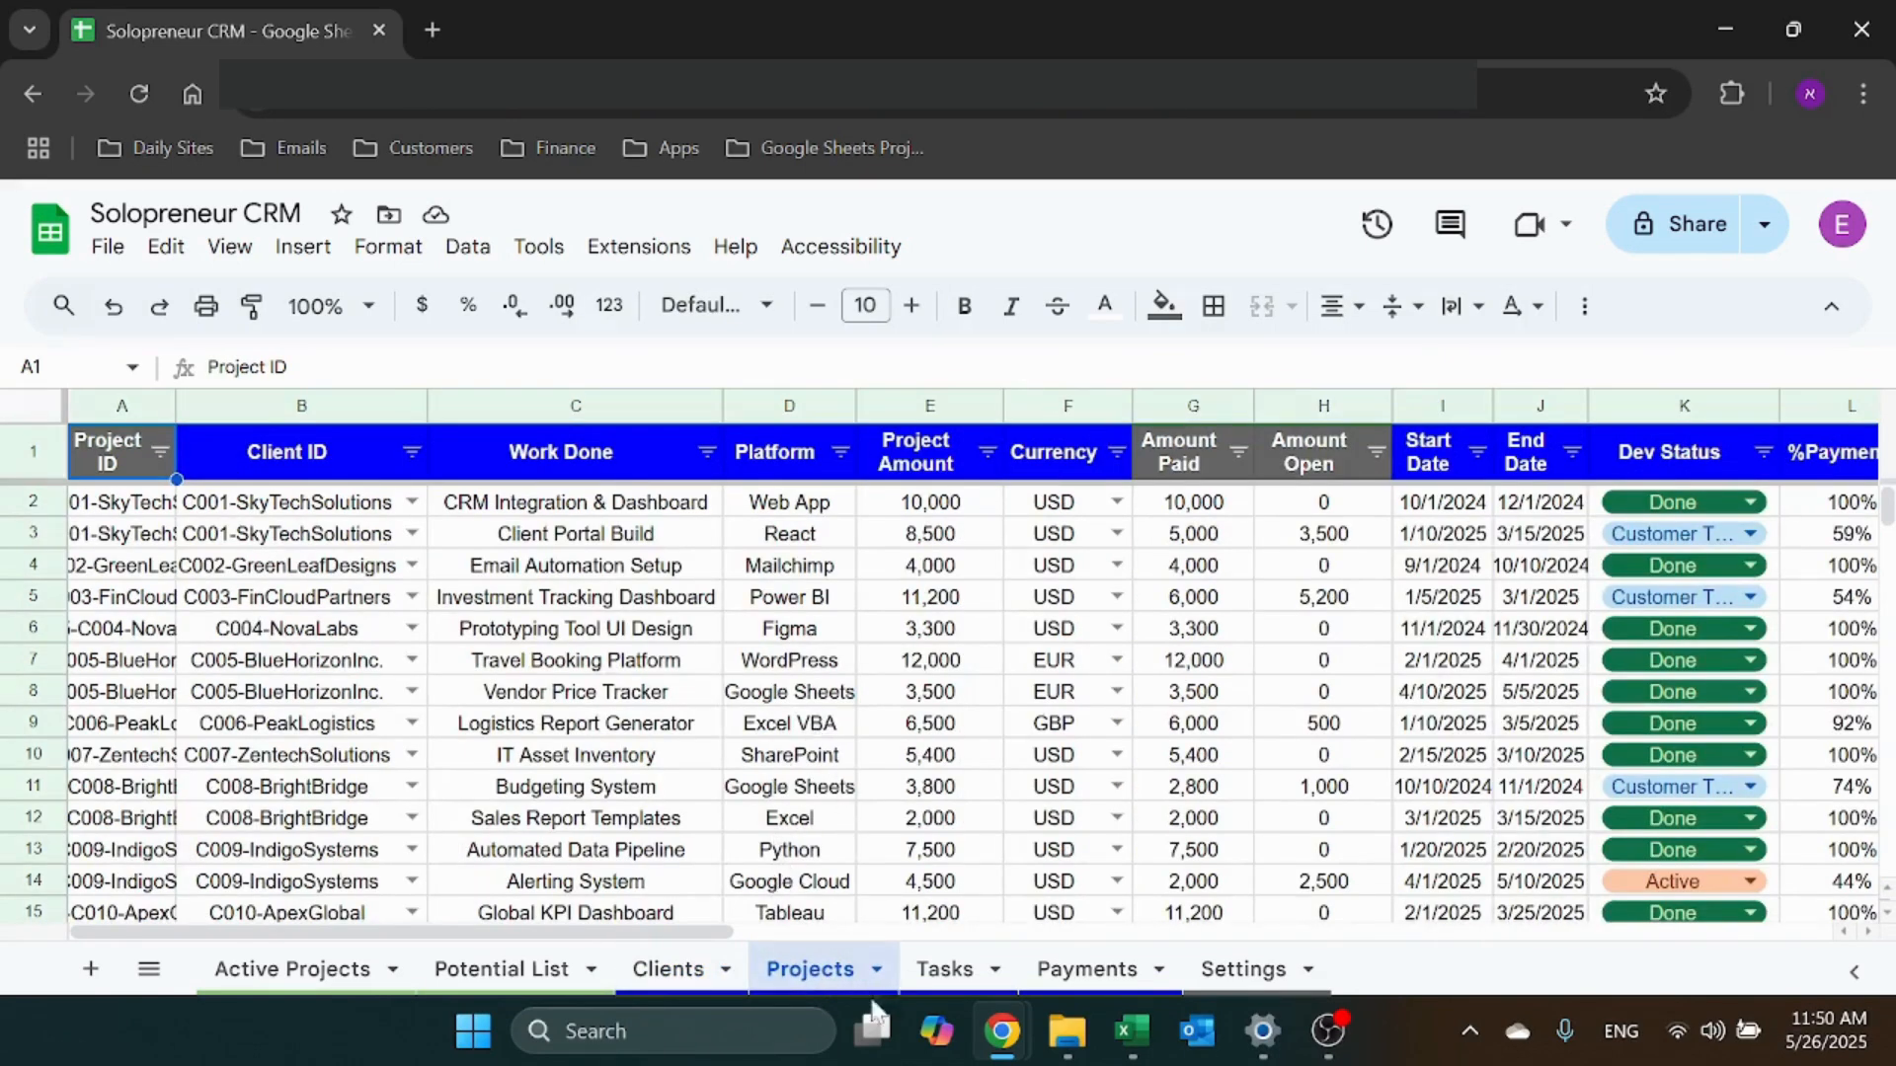
{"action": "left_click", "coordinate": [941, 987]}
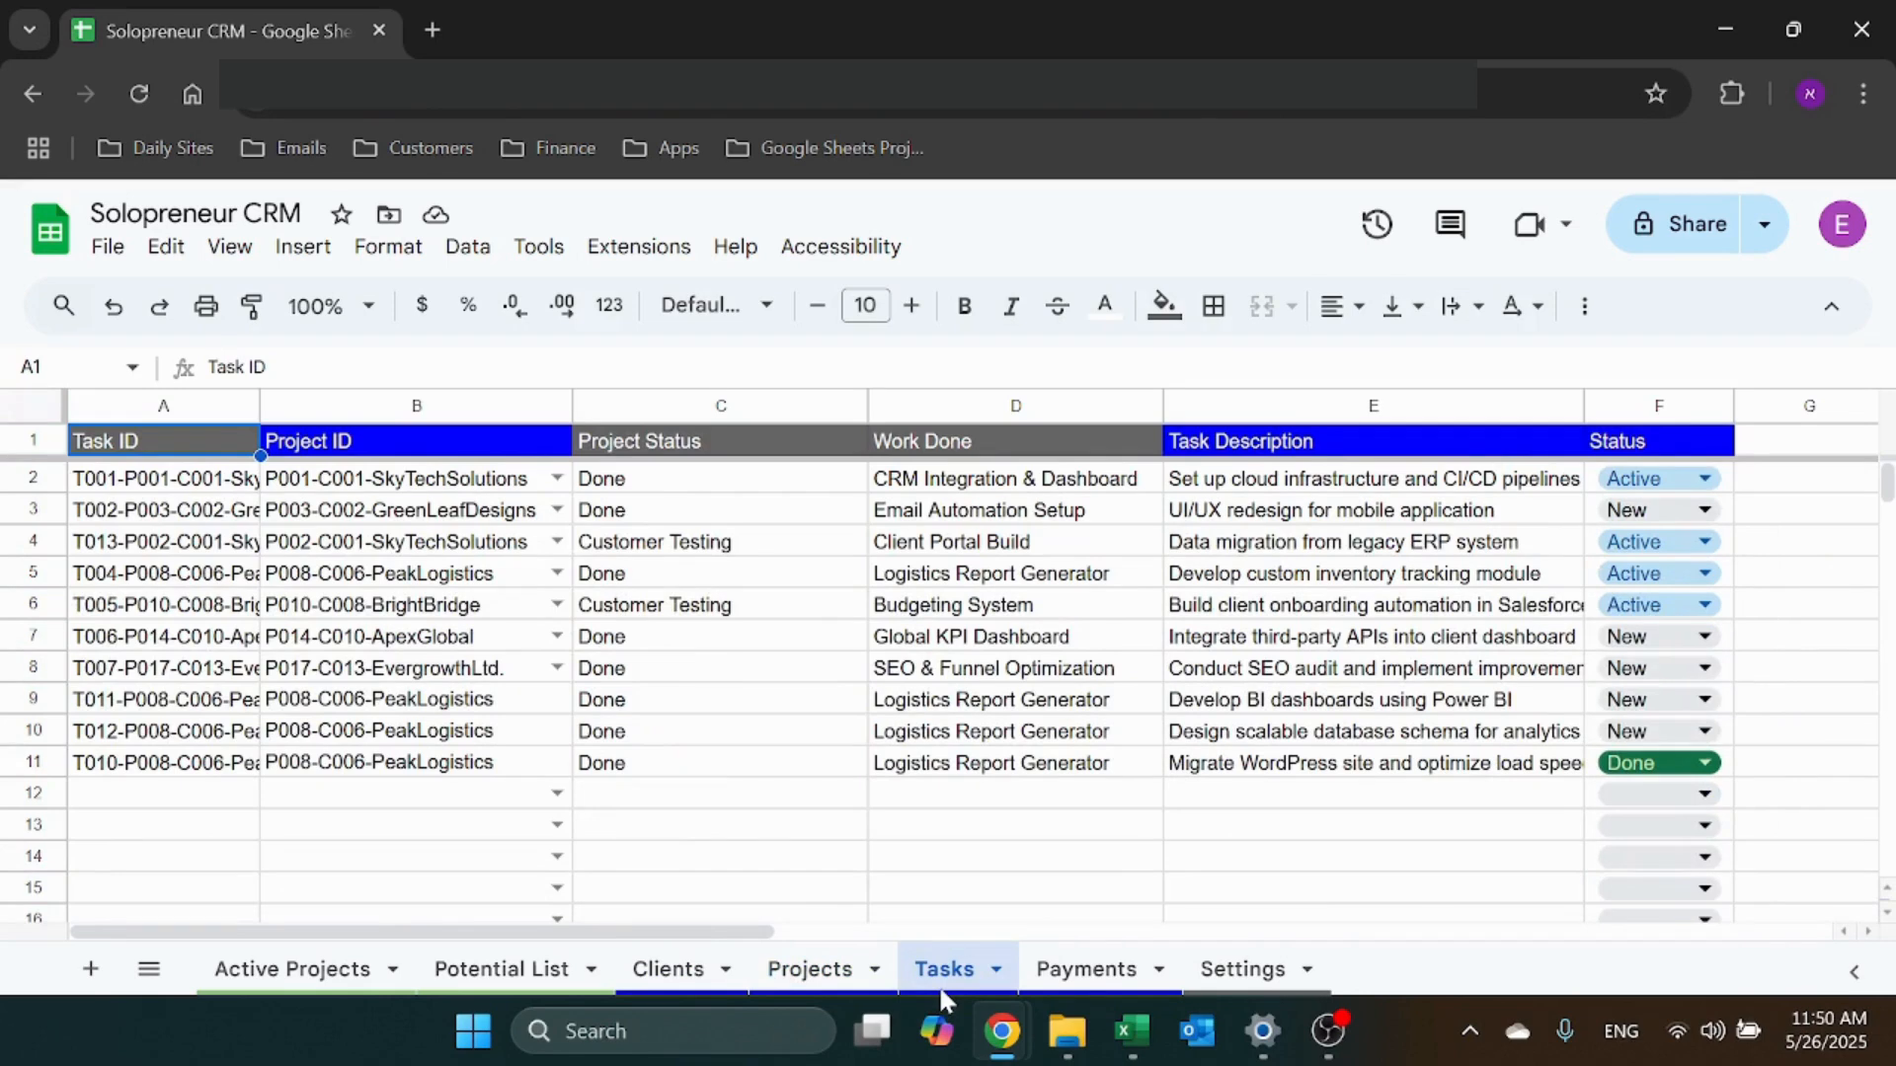
{"action": "left_click", "coordinate": [1076, 962]}
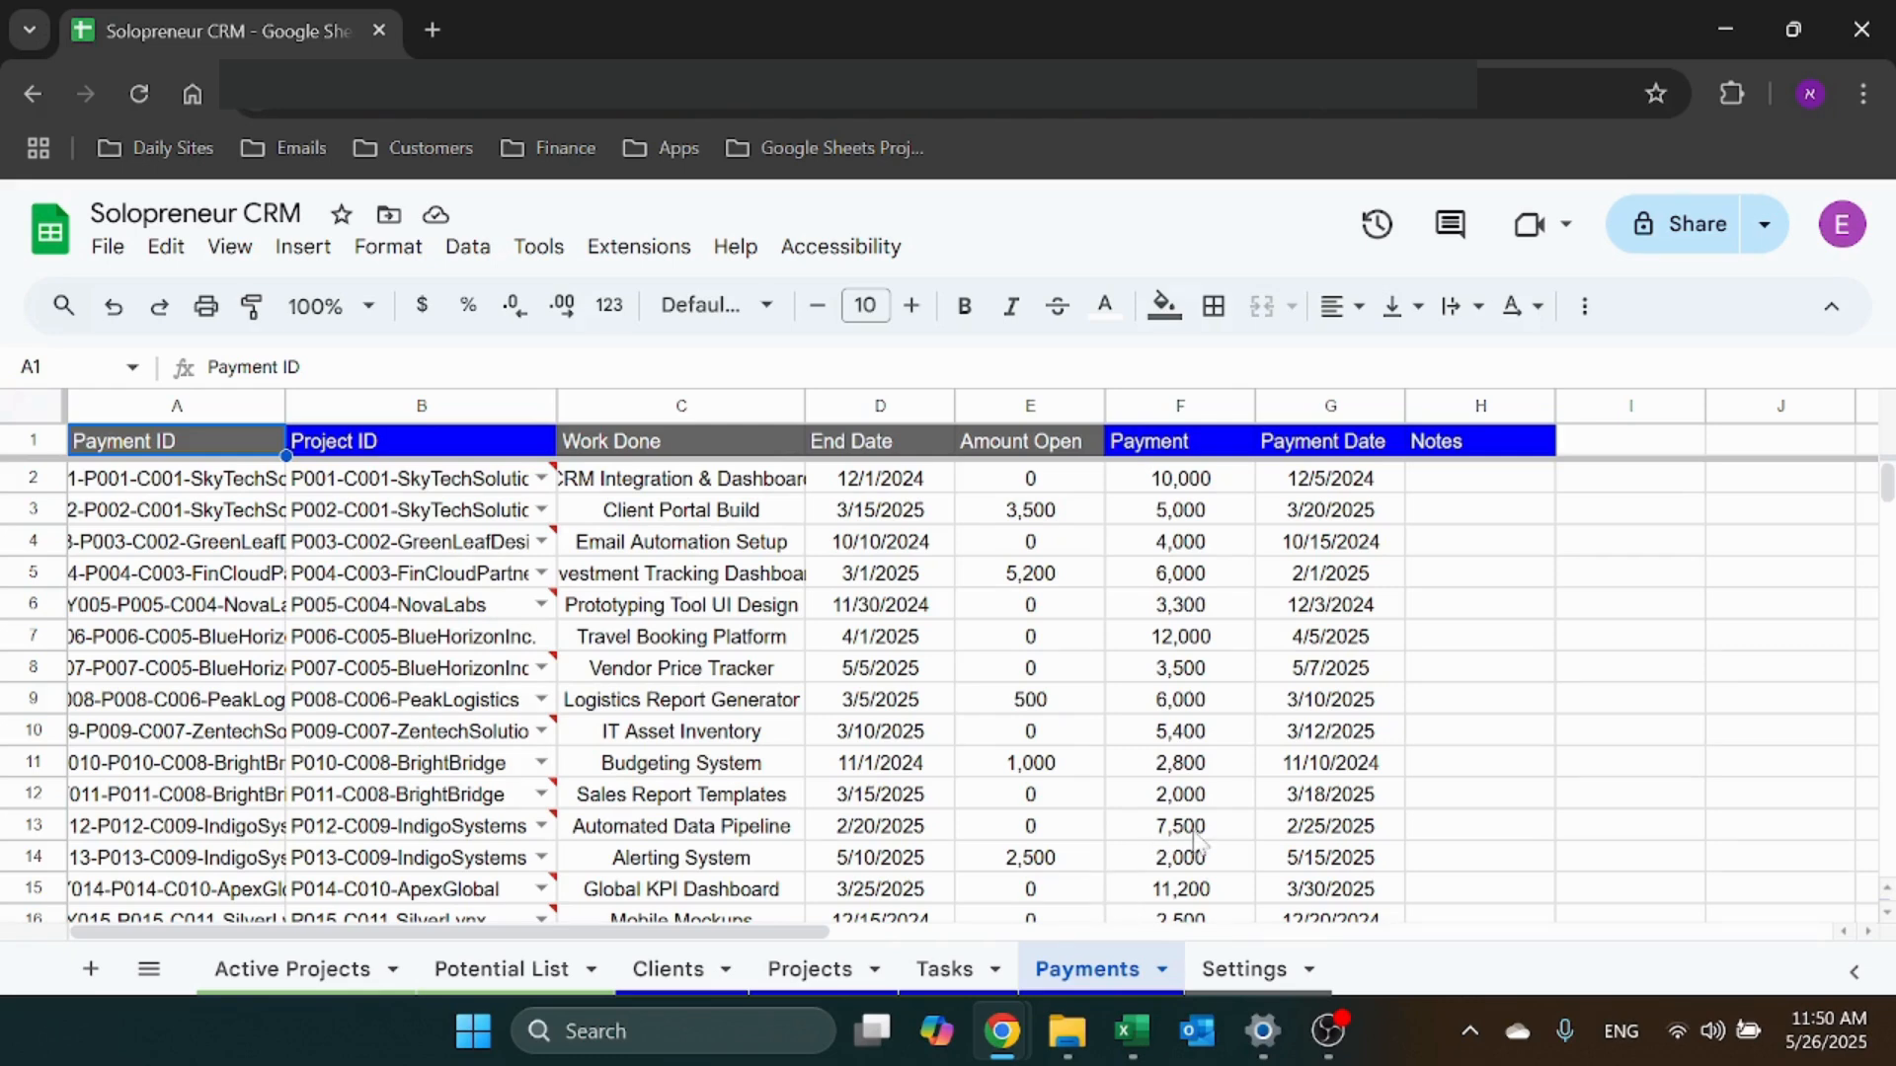
{"action": "left_click", "coordinate": [1232, 980]}
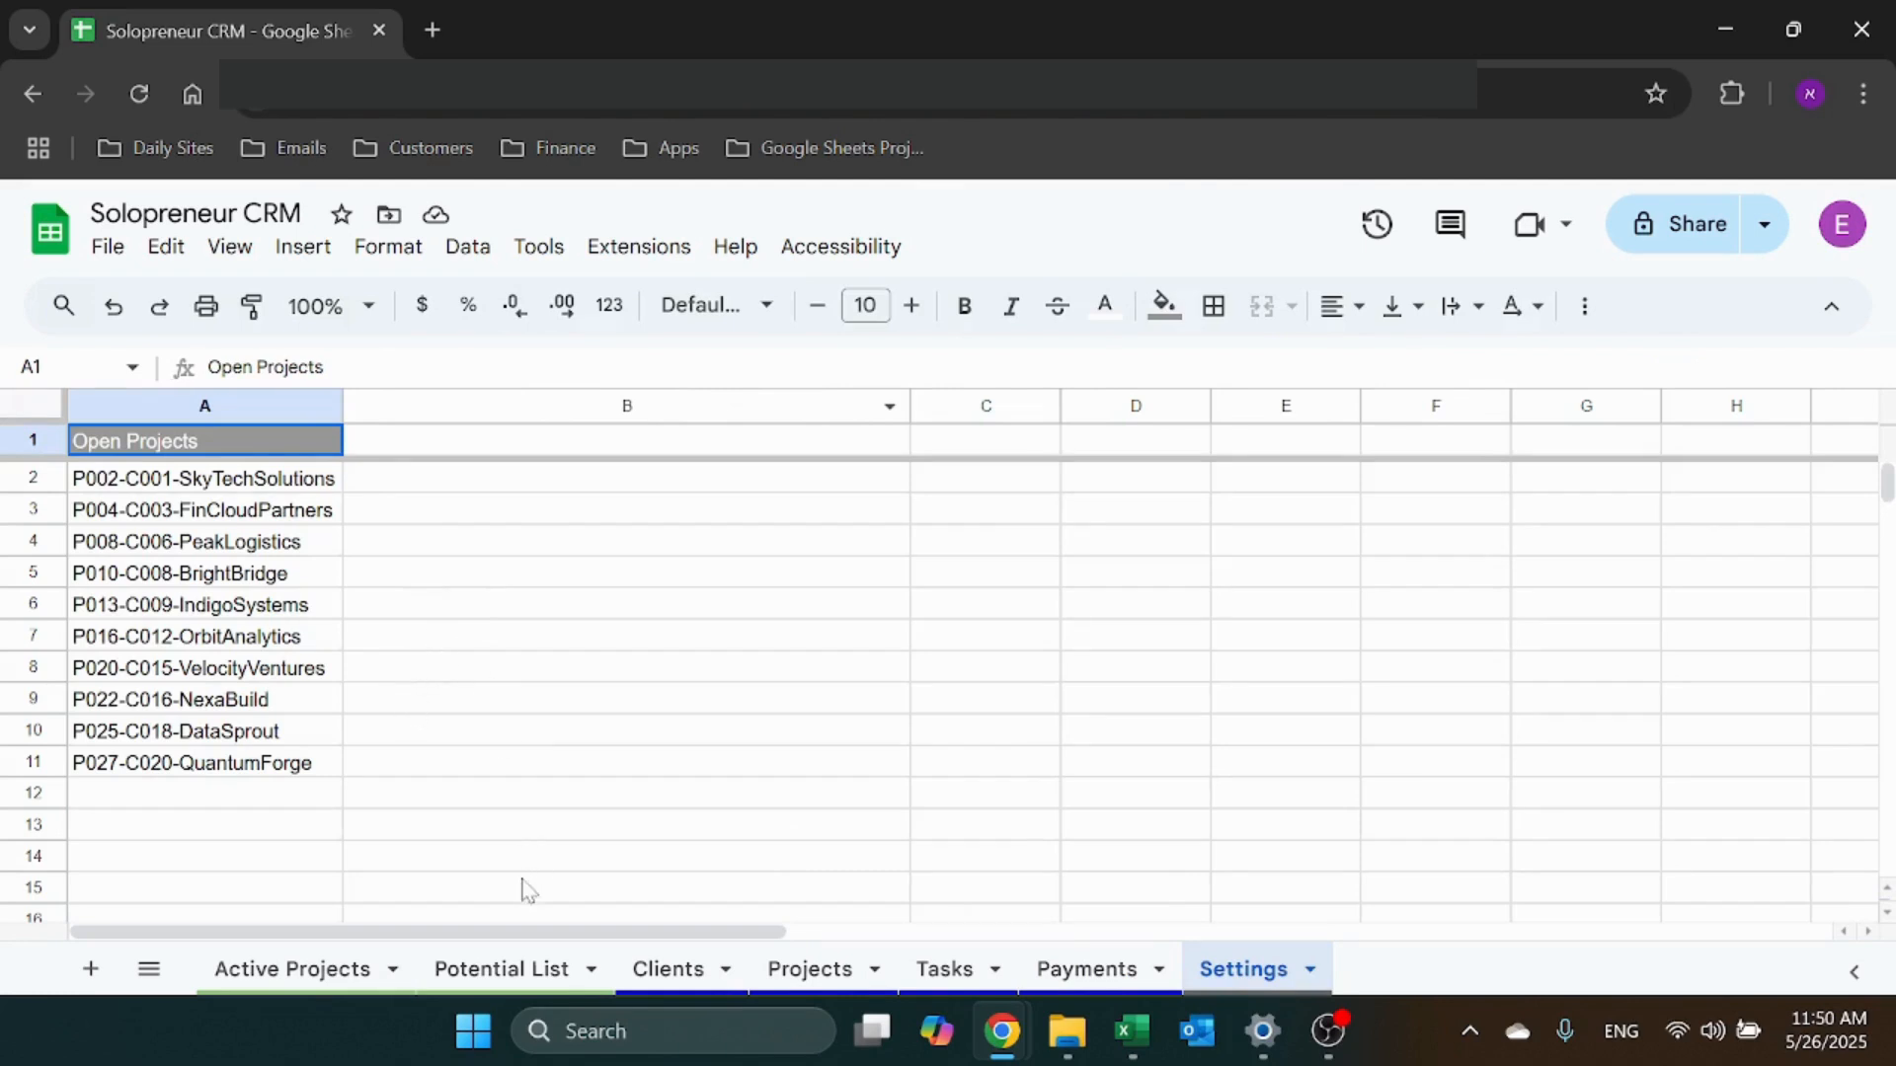
{"action": "left_click", "coordinate": [692, 969]}
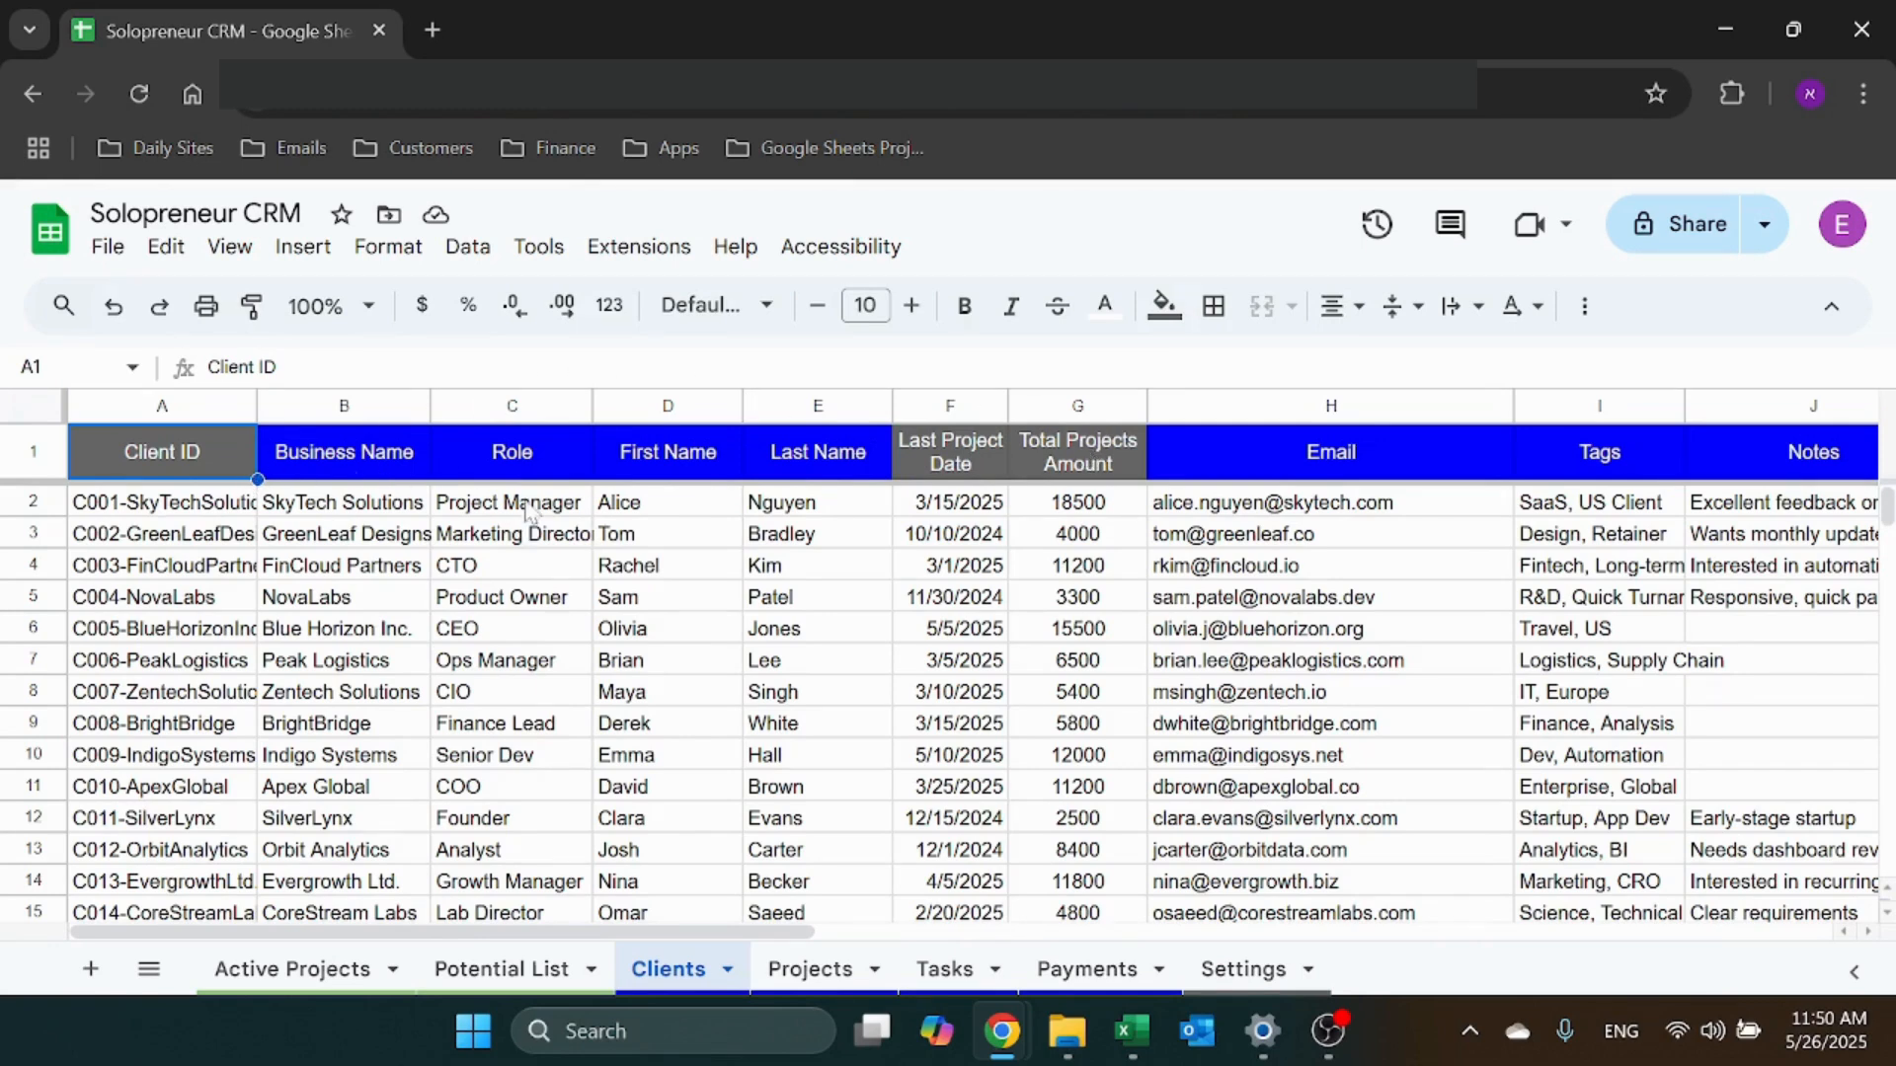
{"action": "scroll", "coordinate": [385, 725], "scroll_direction": "down", "scroll_amount": 5}
{"action": "scroll", "coordinate": [376, 726], "scroll_direction": "up", "scroll_amount": 5}
{"action": "left_click", "coordinate": [347, 498]}
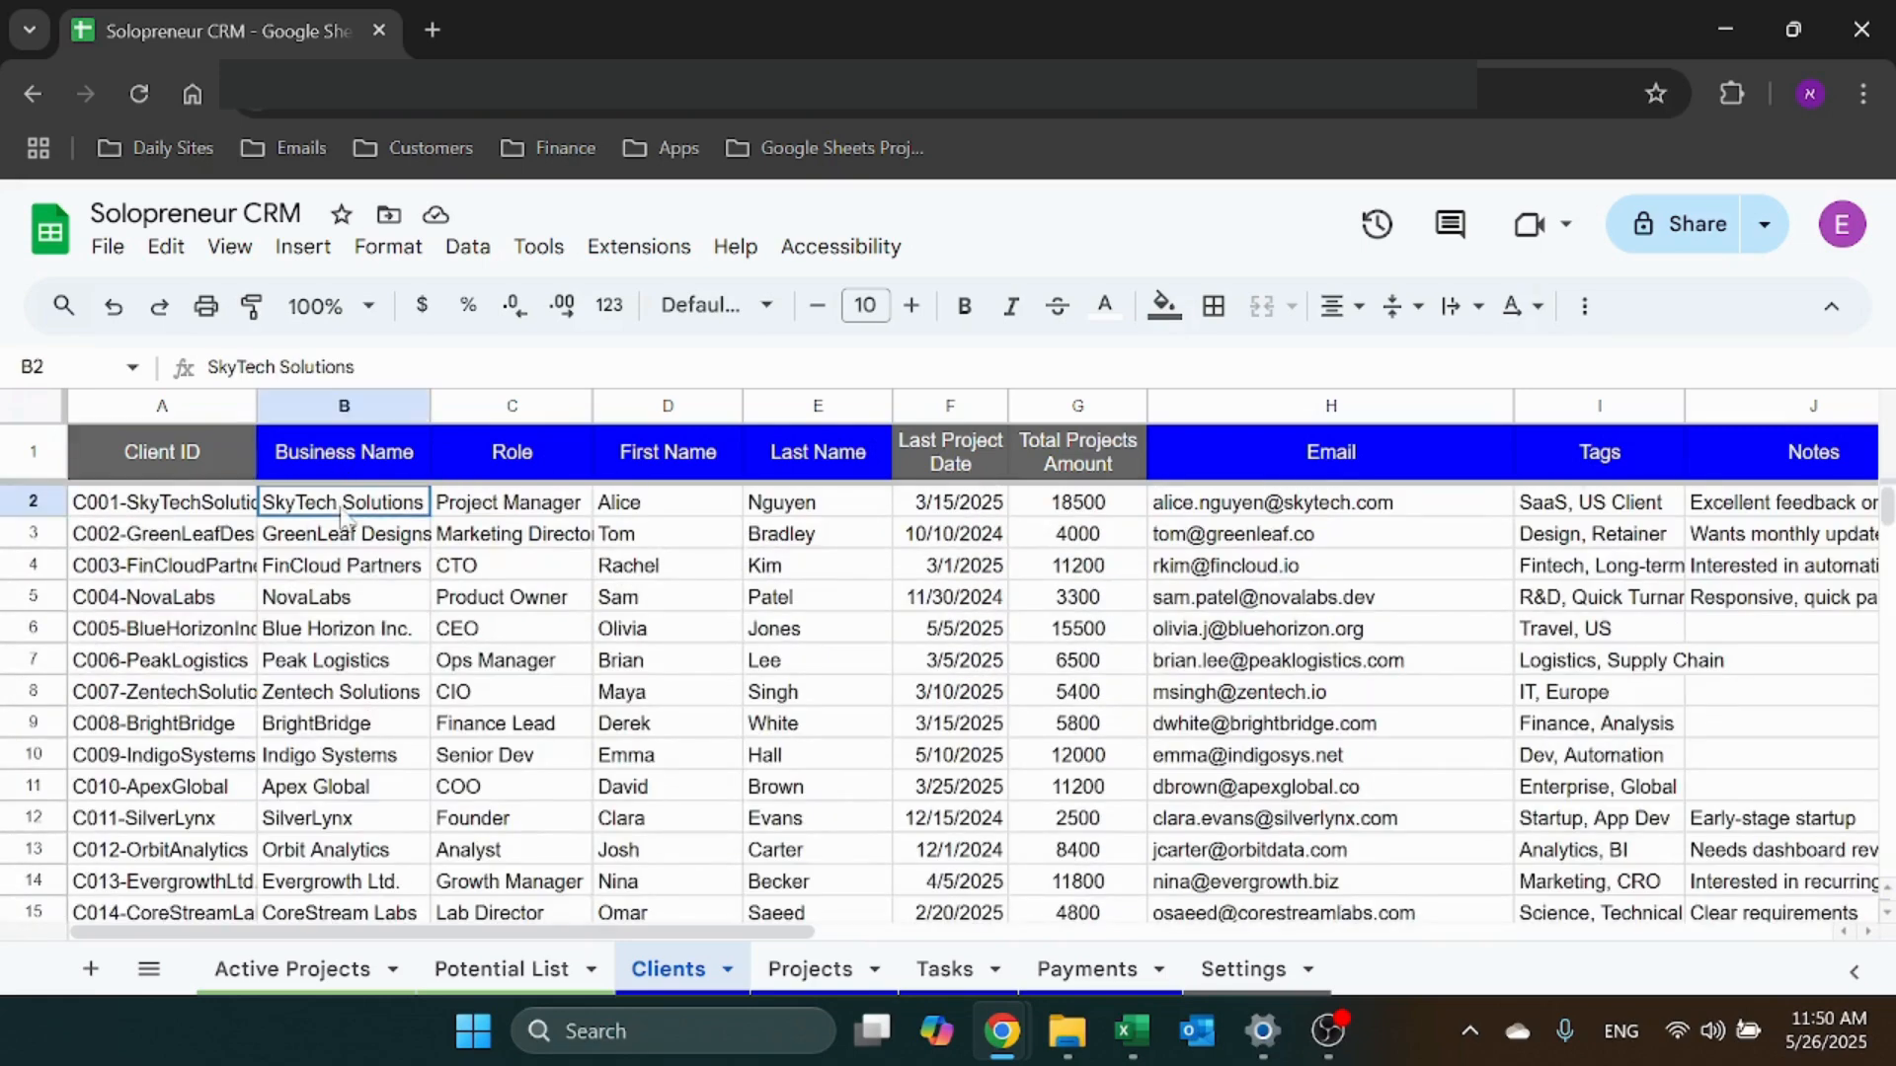
{"action": "left_click", "coordinate": [534, 508]}
{"action": "left_click", "coordinate": [679, 515]}
{"action": "left_click", "coordinate": [785, 514]}
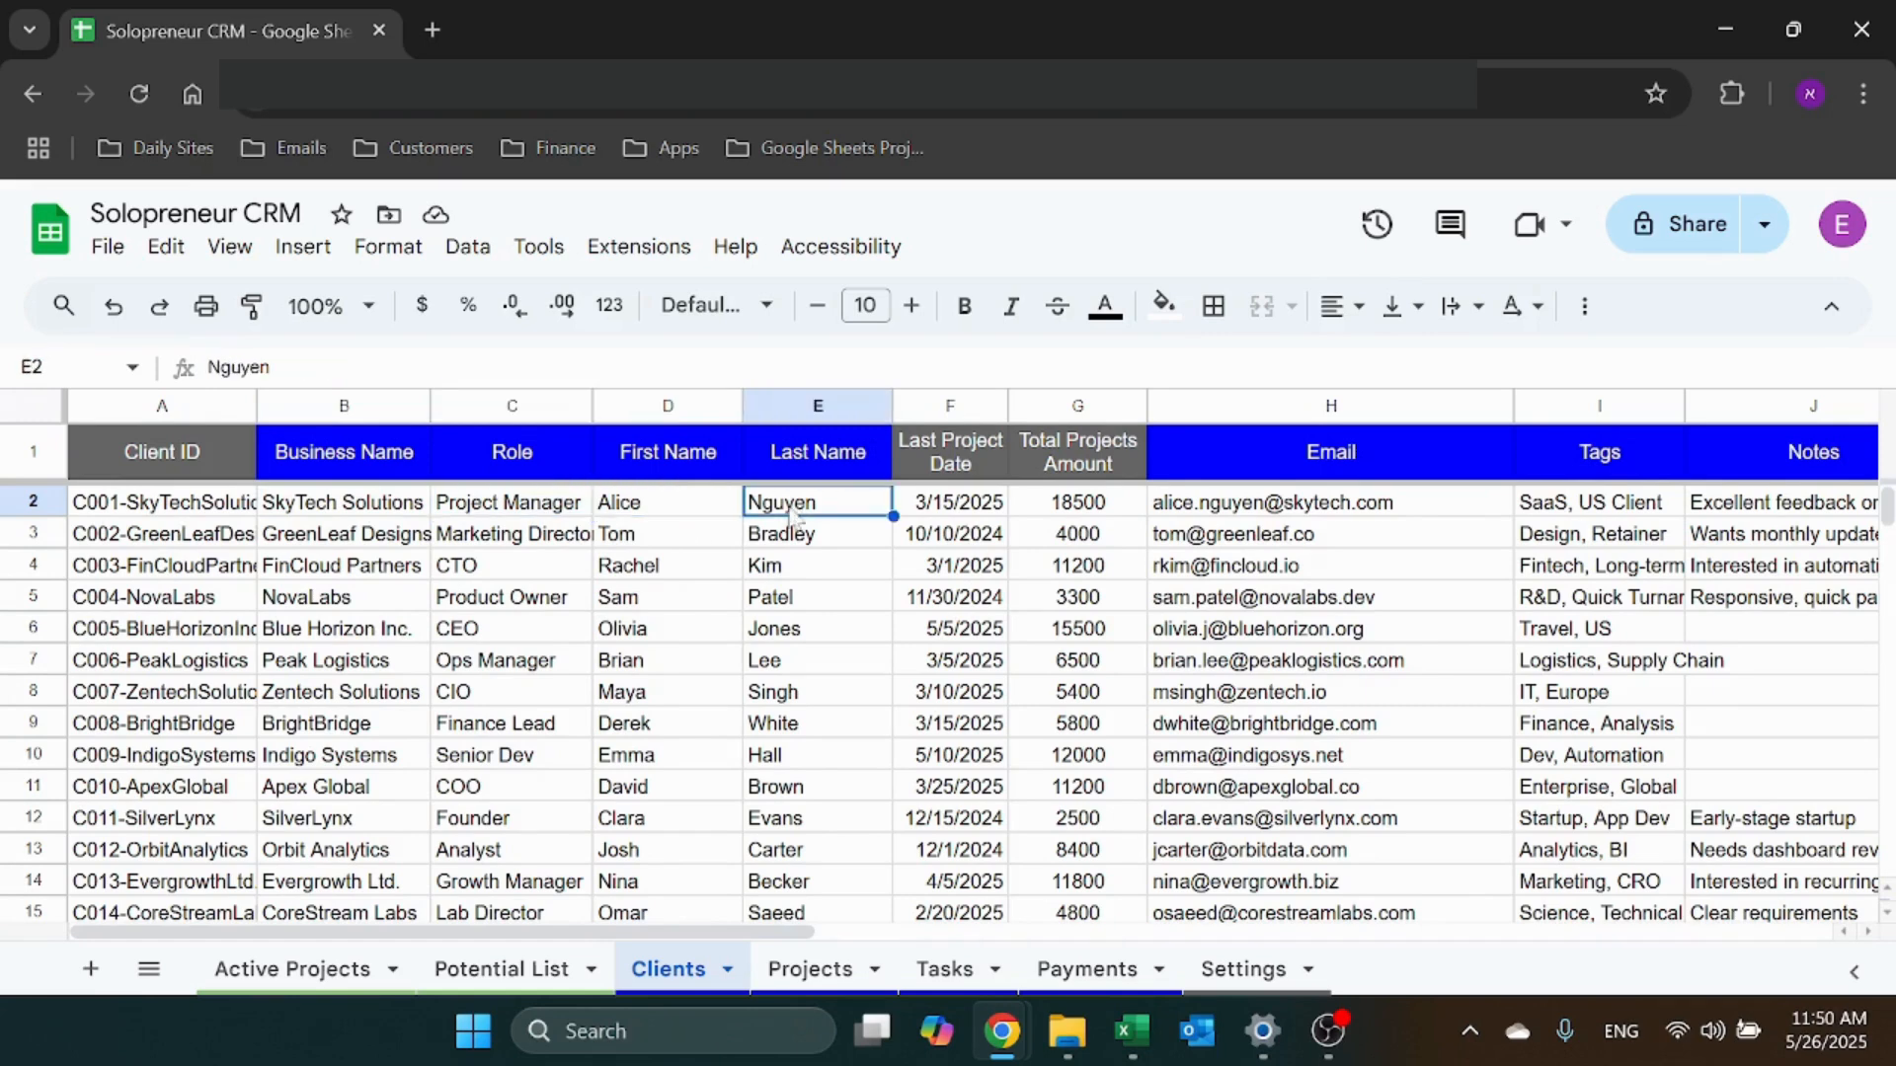
{"action": "left_click", "coordinate": [999, 511]}
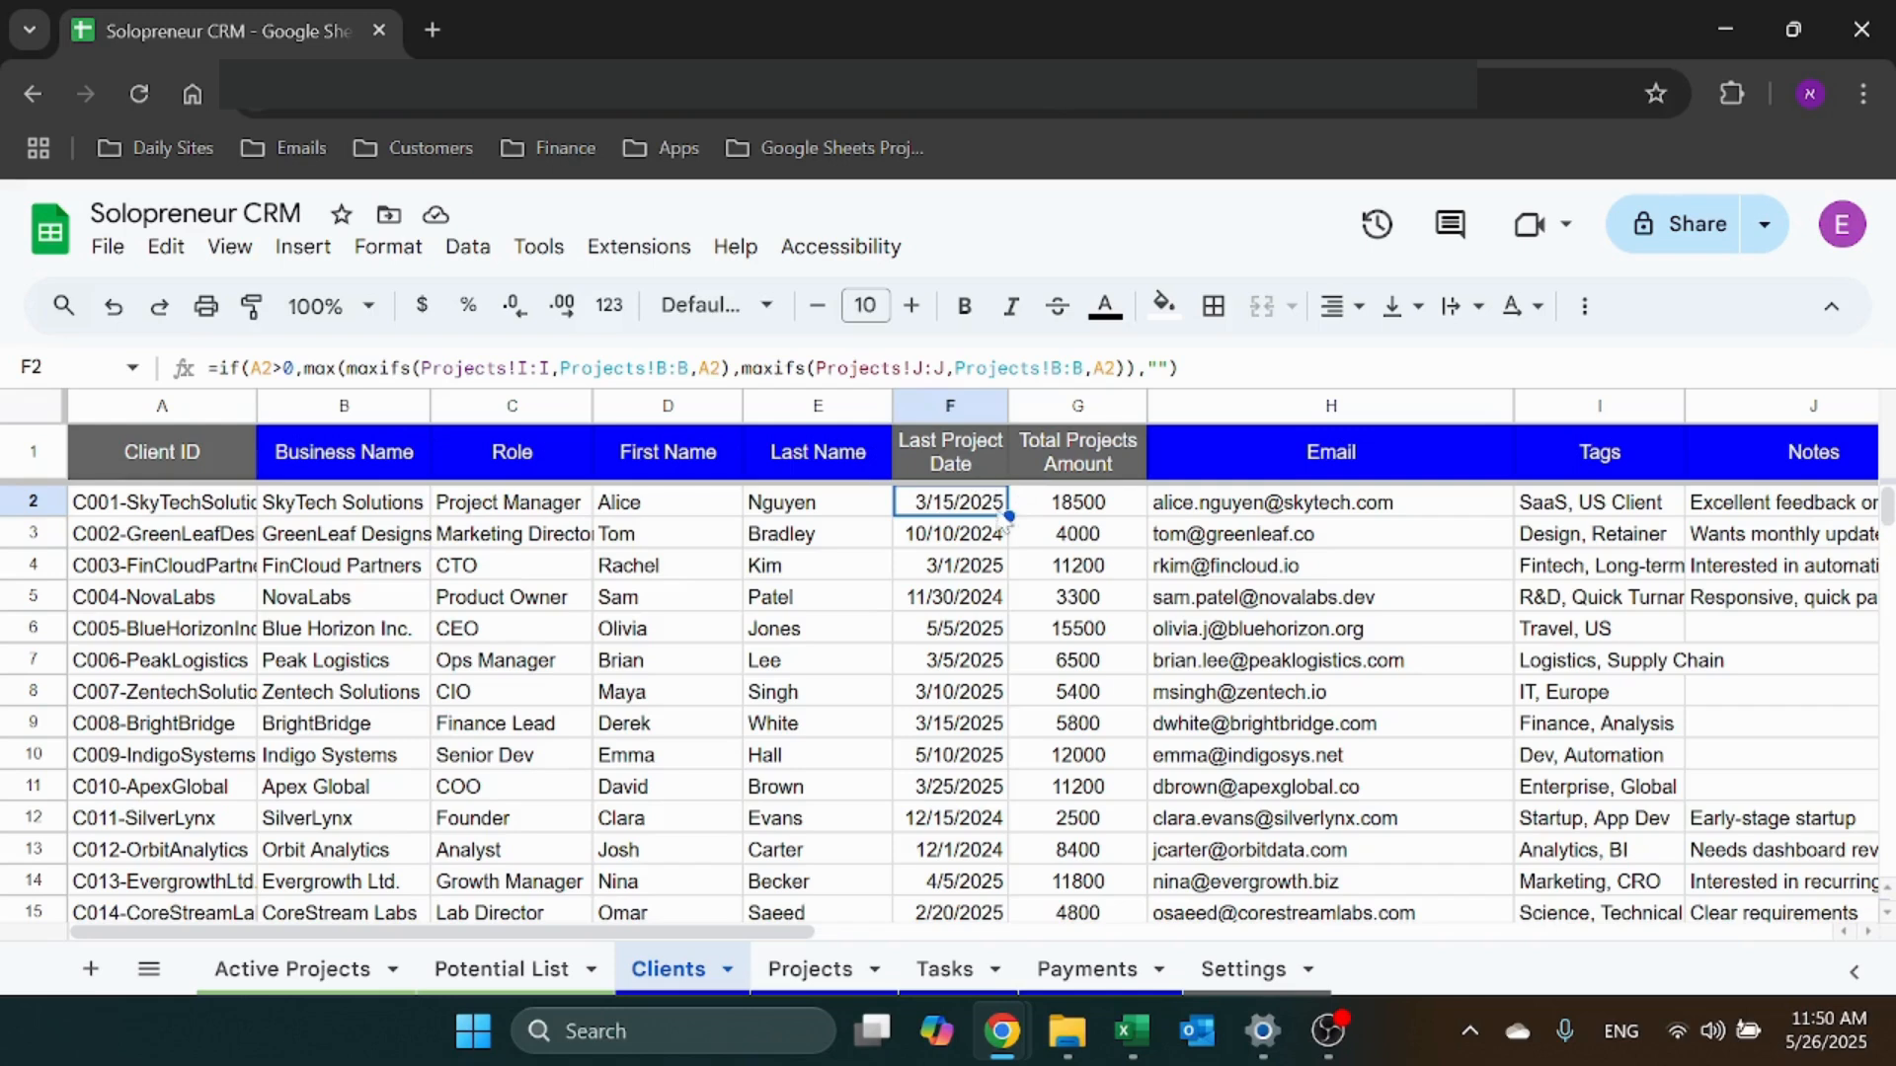
{"action": "left_click", "coordinate": [1083, 514]}
{"action": "left_click", "coordinate": [977, 515]}
{"action": "left_click", "coordinate": [808, 971]}
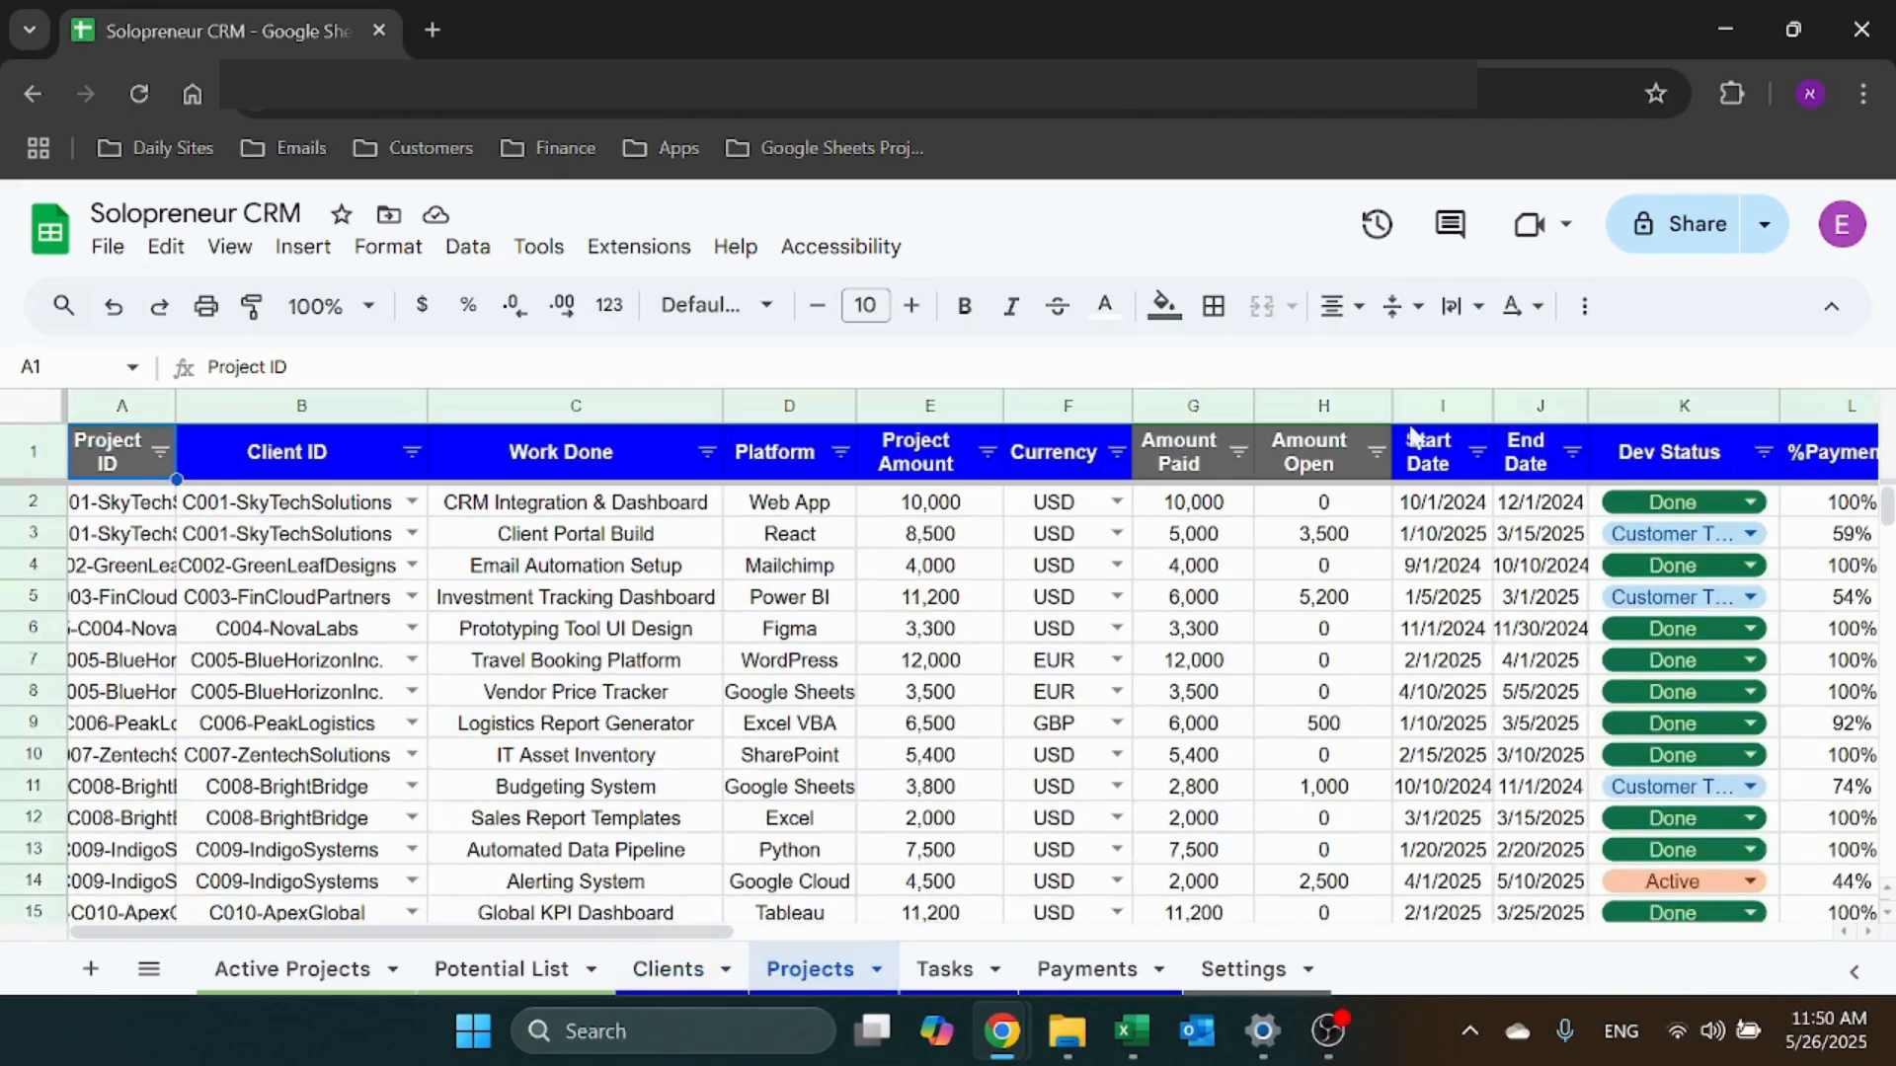
{"action": "left_click", "coordinate": [1442, 403]}
{"action": "left_click", "coordinate": [1539, 400]}
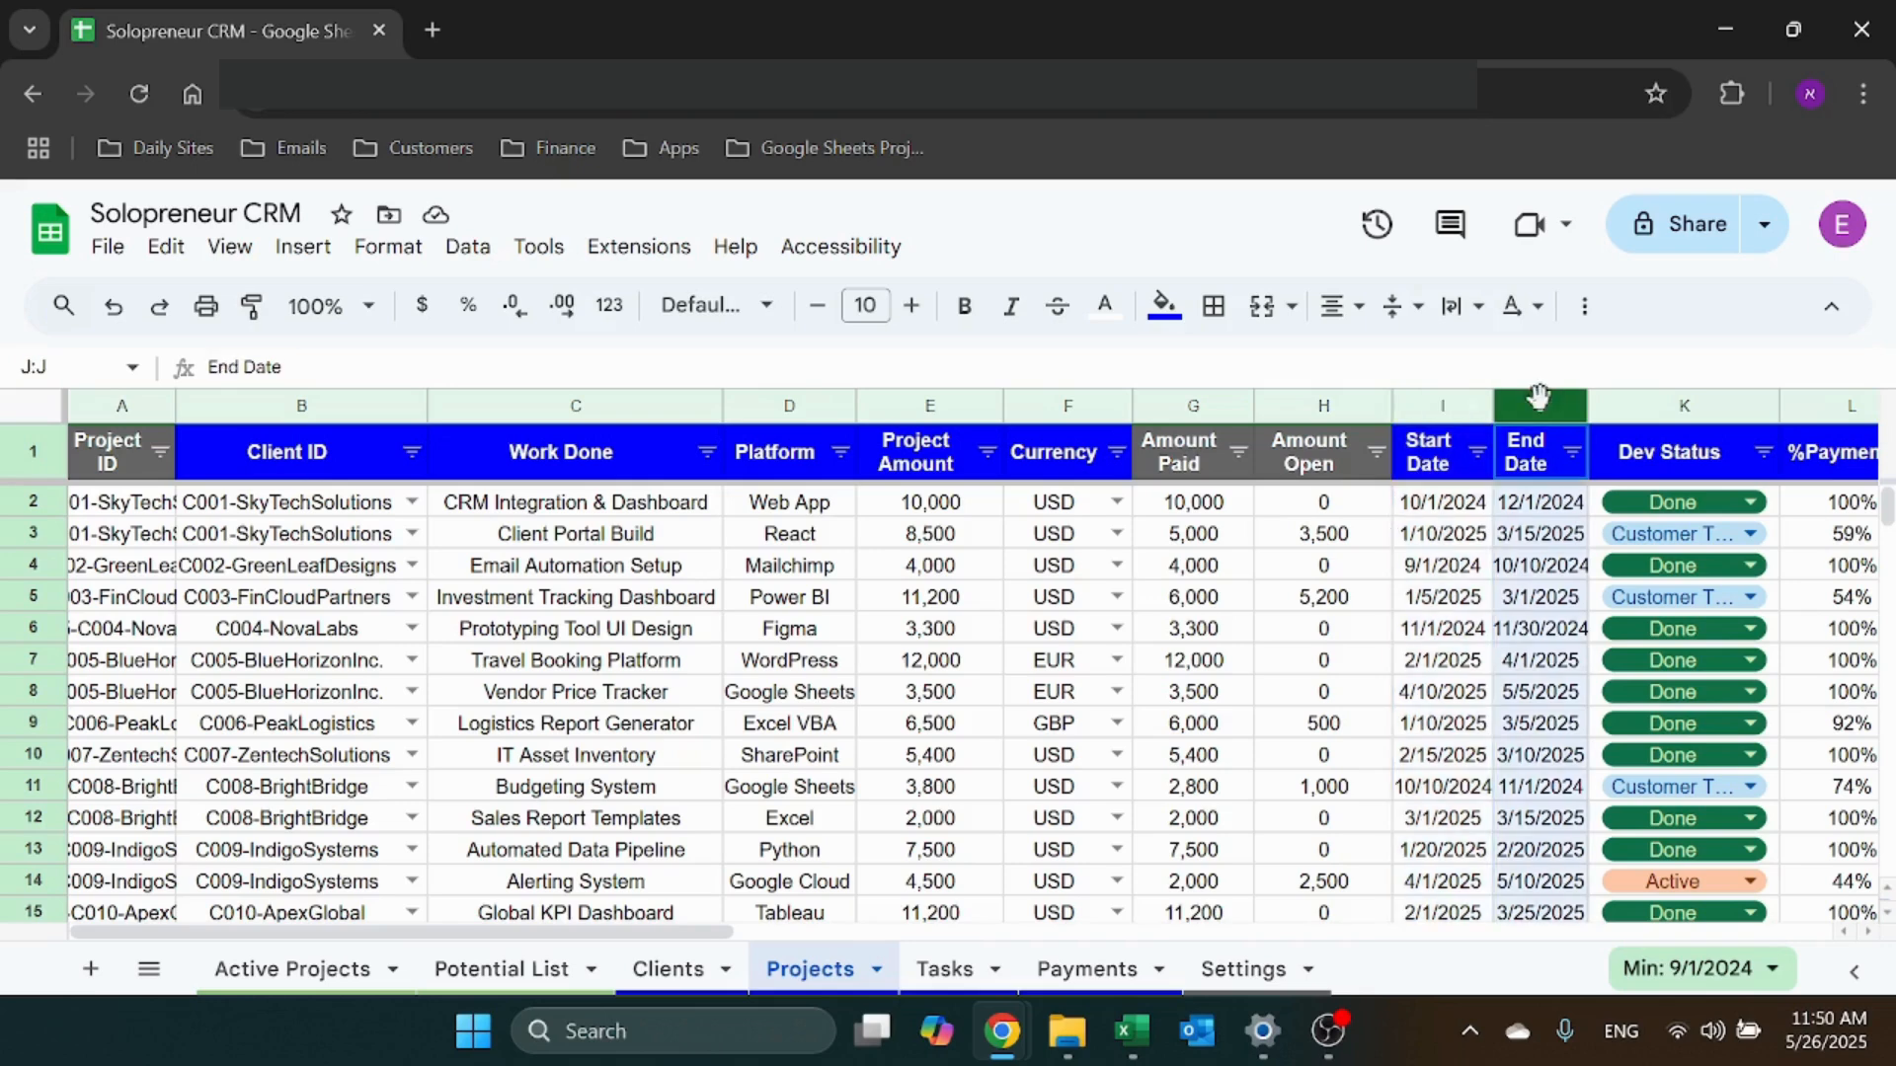
{"action": "left_click", "coordinate": [669, 971]}
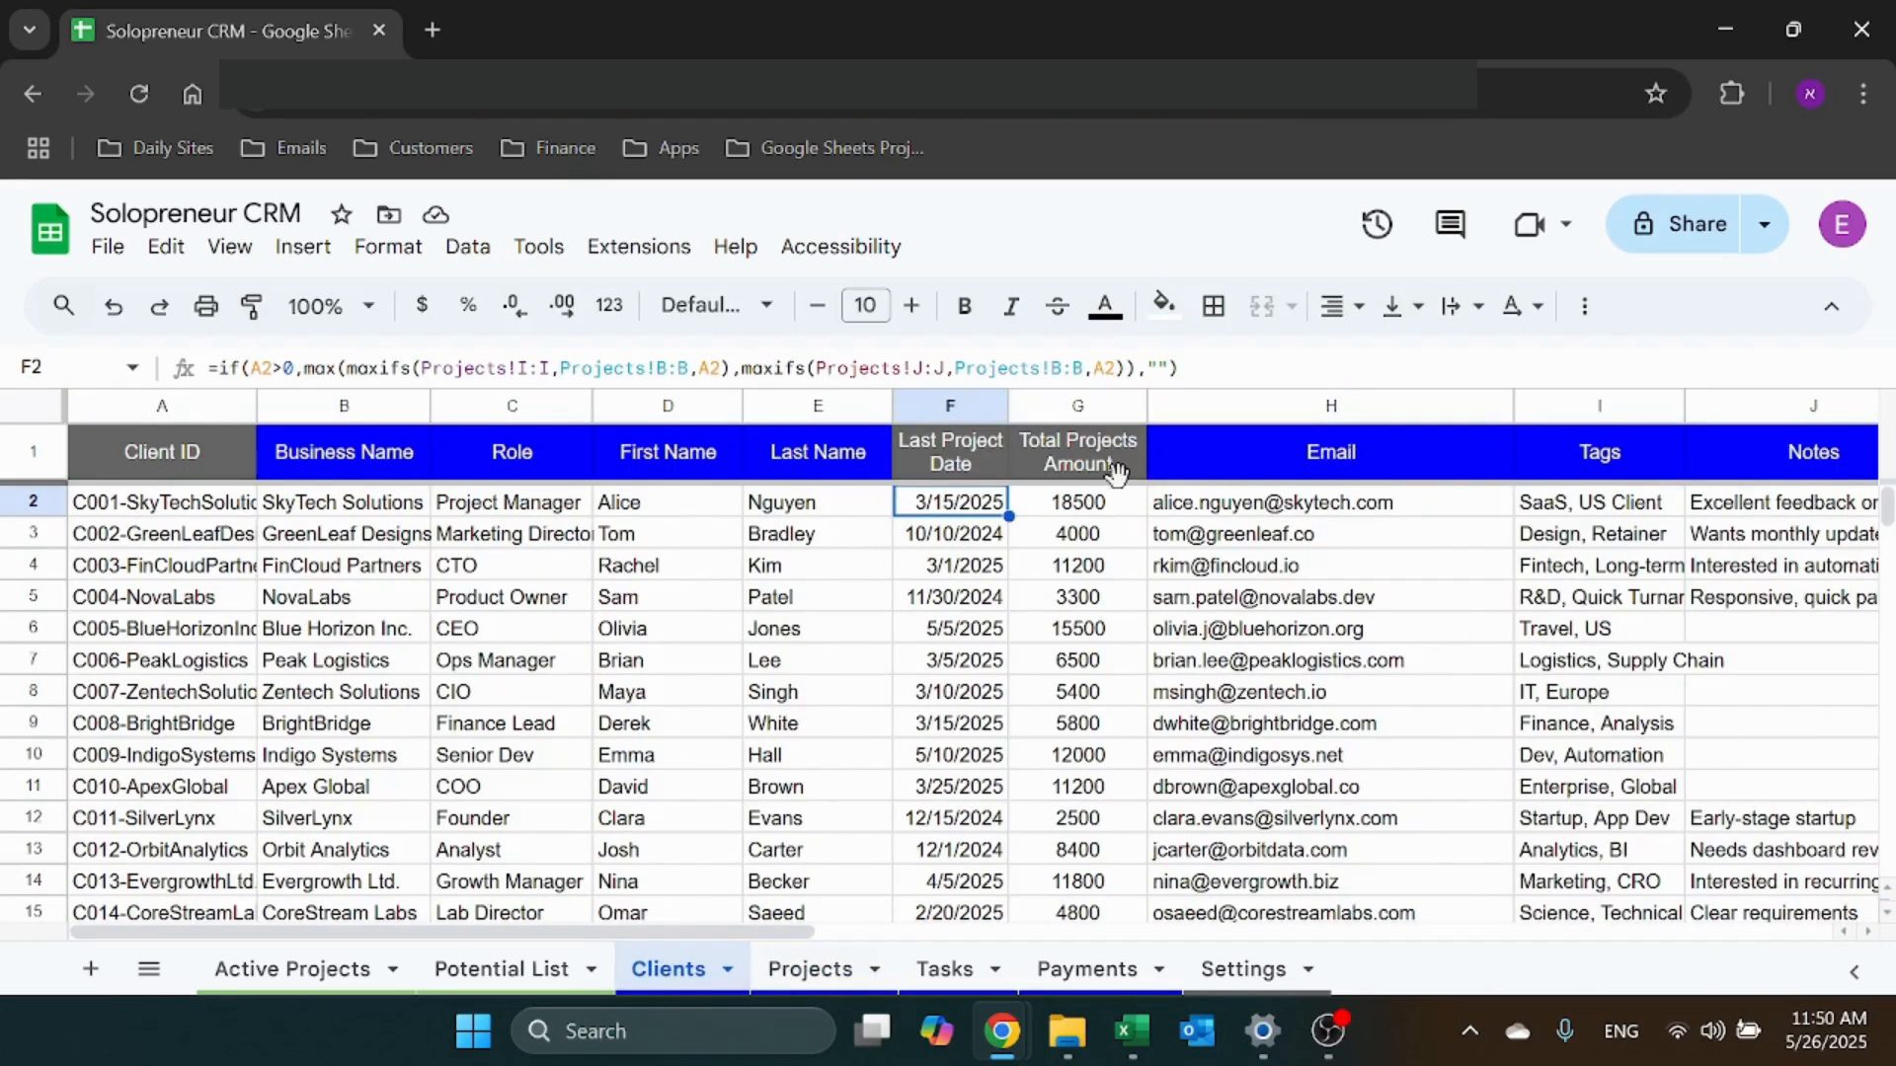
{"action": "left_click", "coordinate": [1098, 499]}
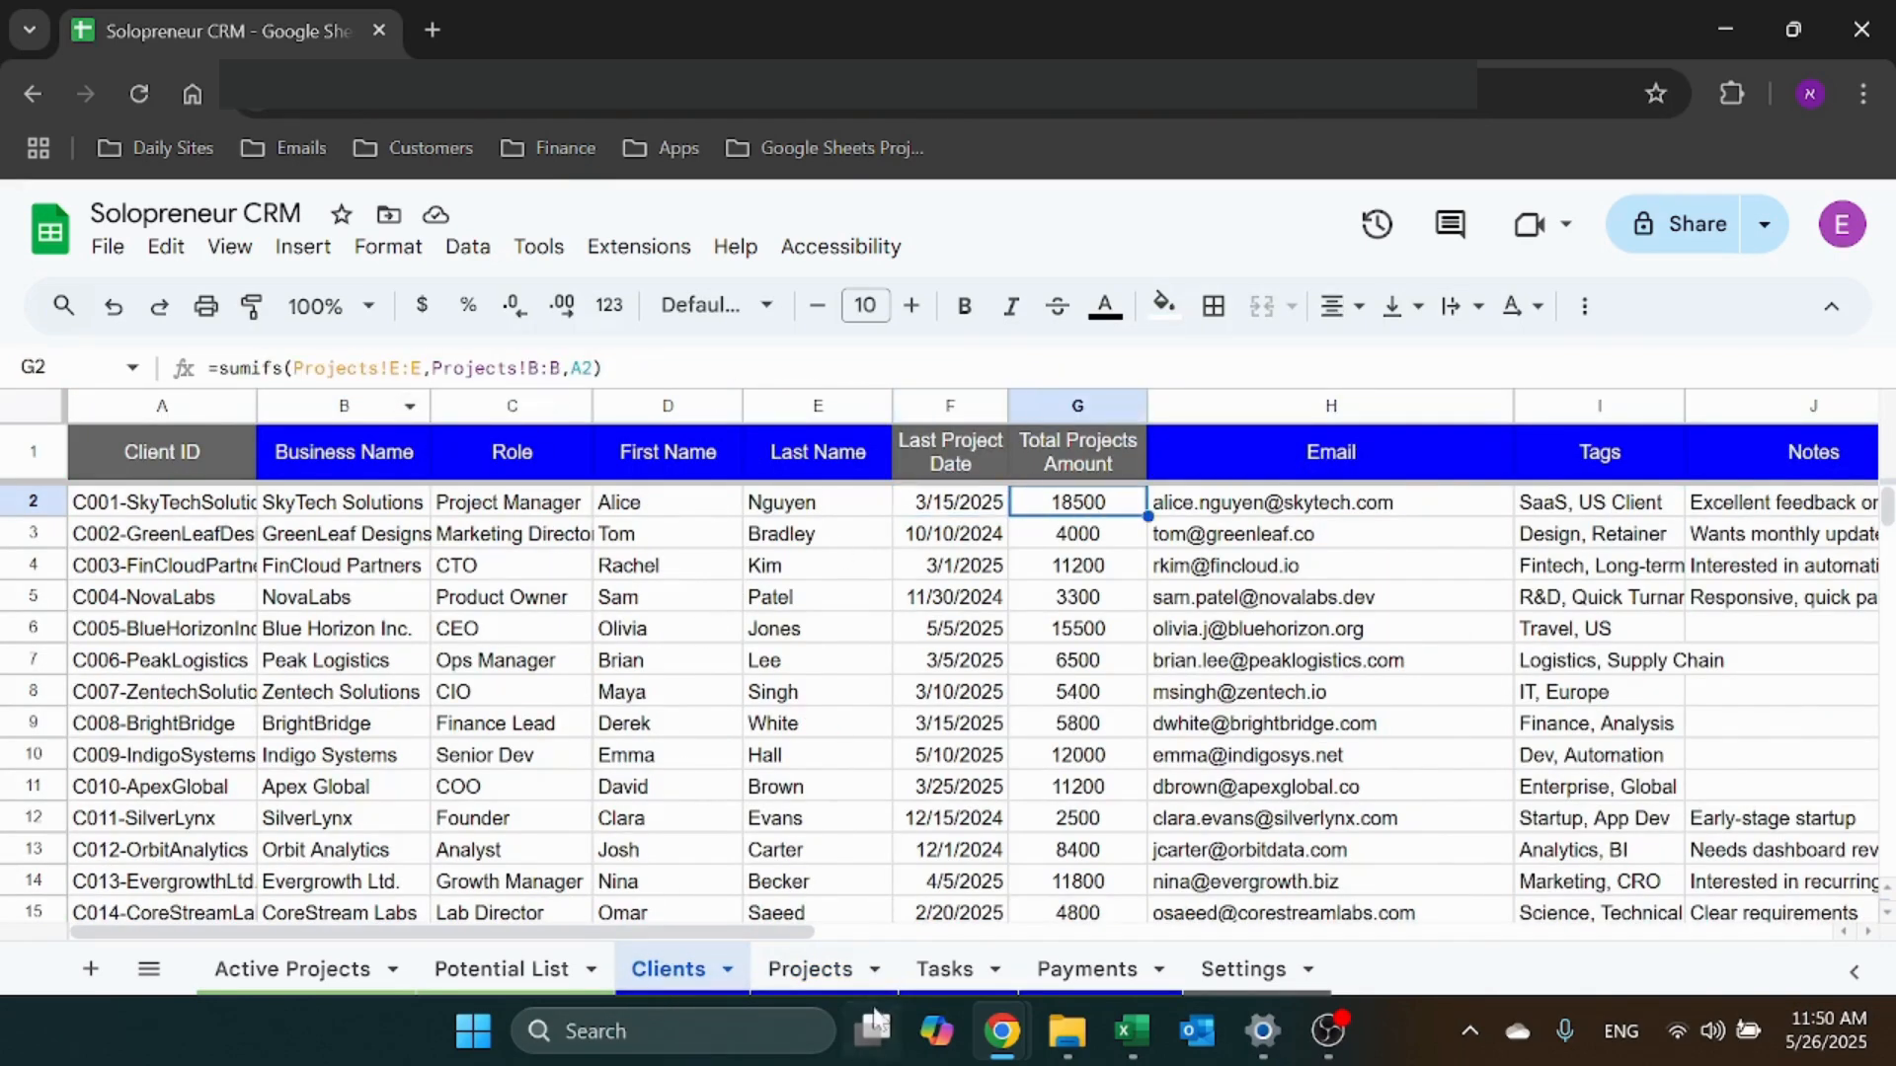
{"action": "left_click", "coordinate": [815, 978]}
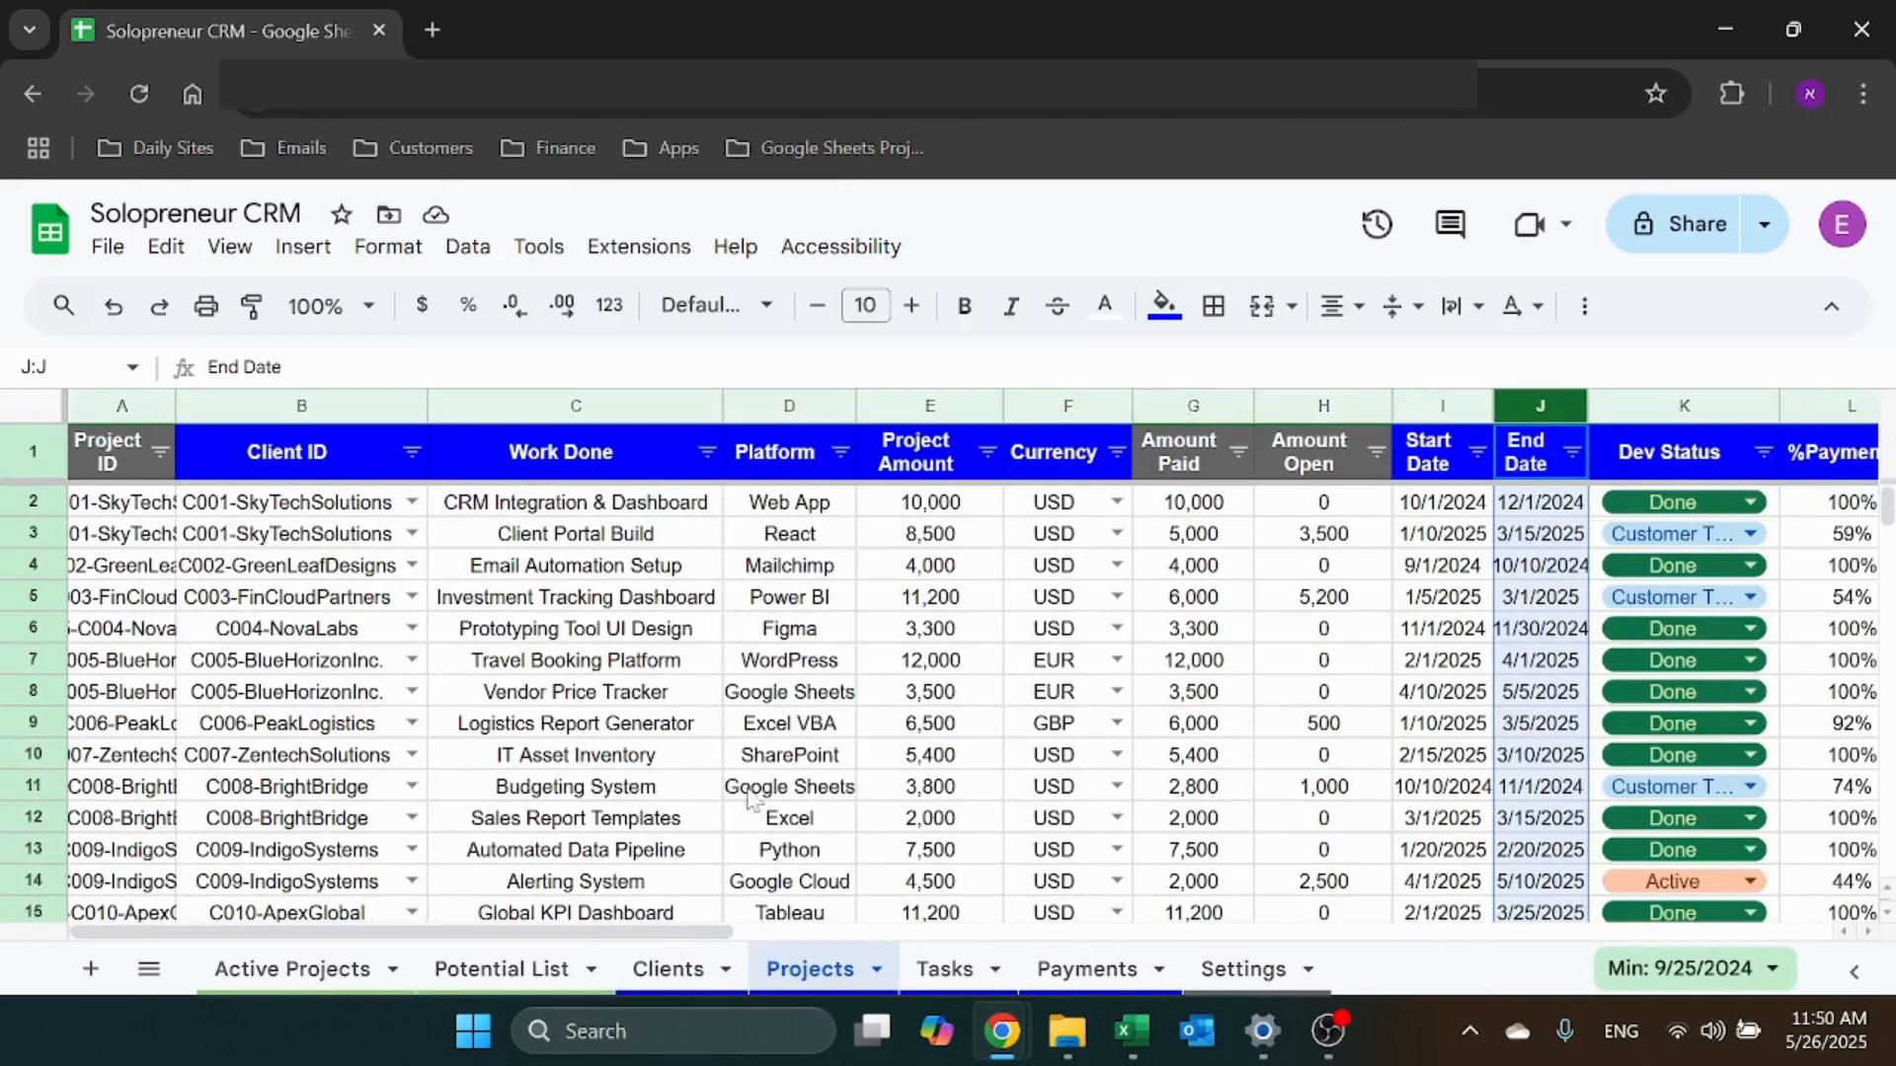
{"action": "left_click", "coordinate": [678, 966]}
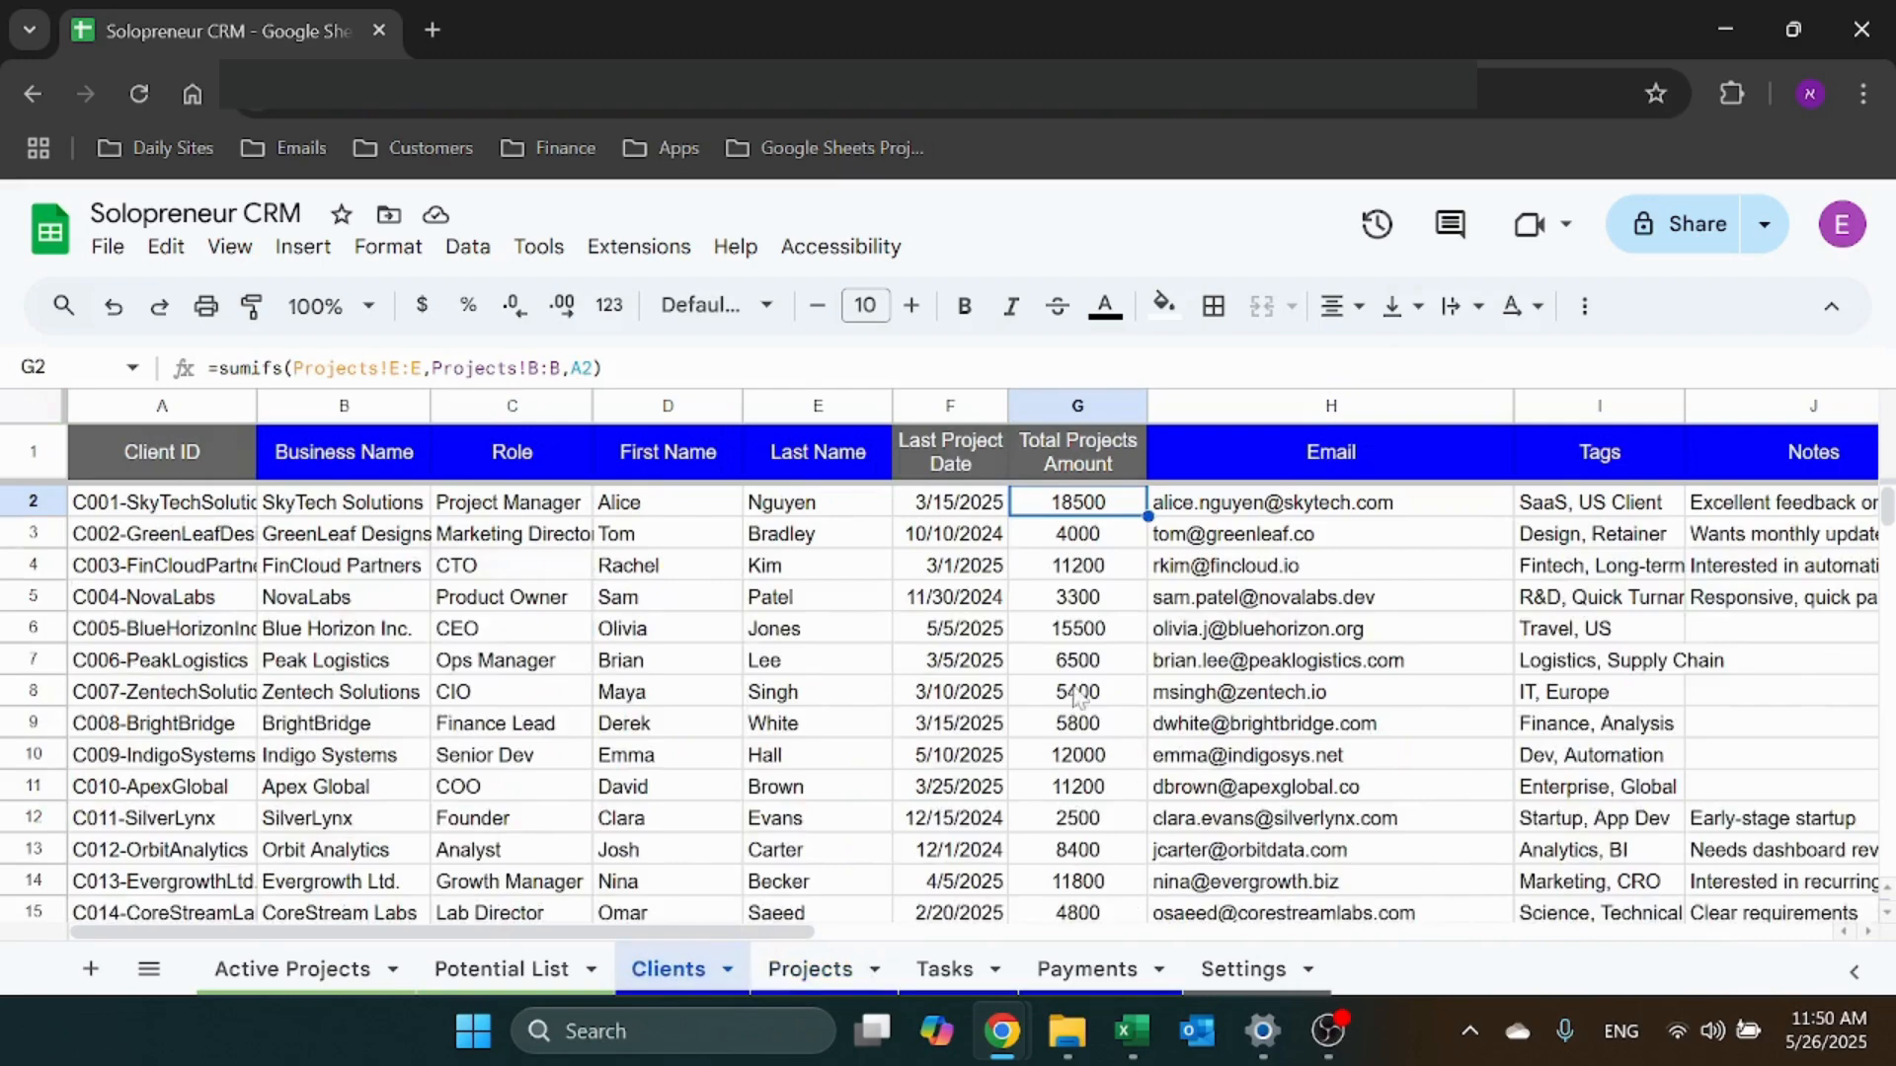
{"action": "left_click", "coordinate": [1319, 512]}
{"action": "left_click_drag", "start_coordinate": [736, 931], "coordinate": [1056, 932]}
{"action": "left_click", "coordinate": [923, 478]}
{"action": "left_click", "coordinate": [916, 502]}
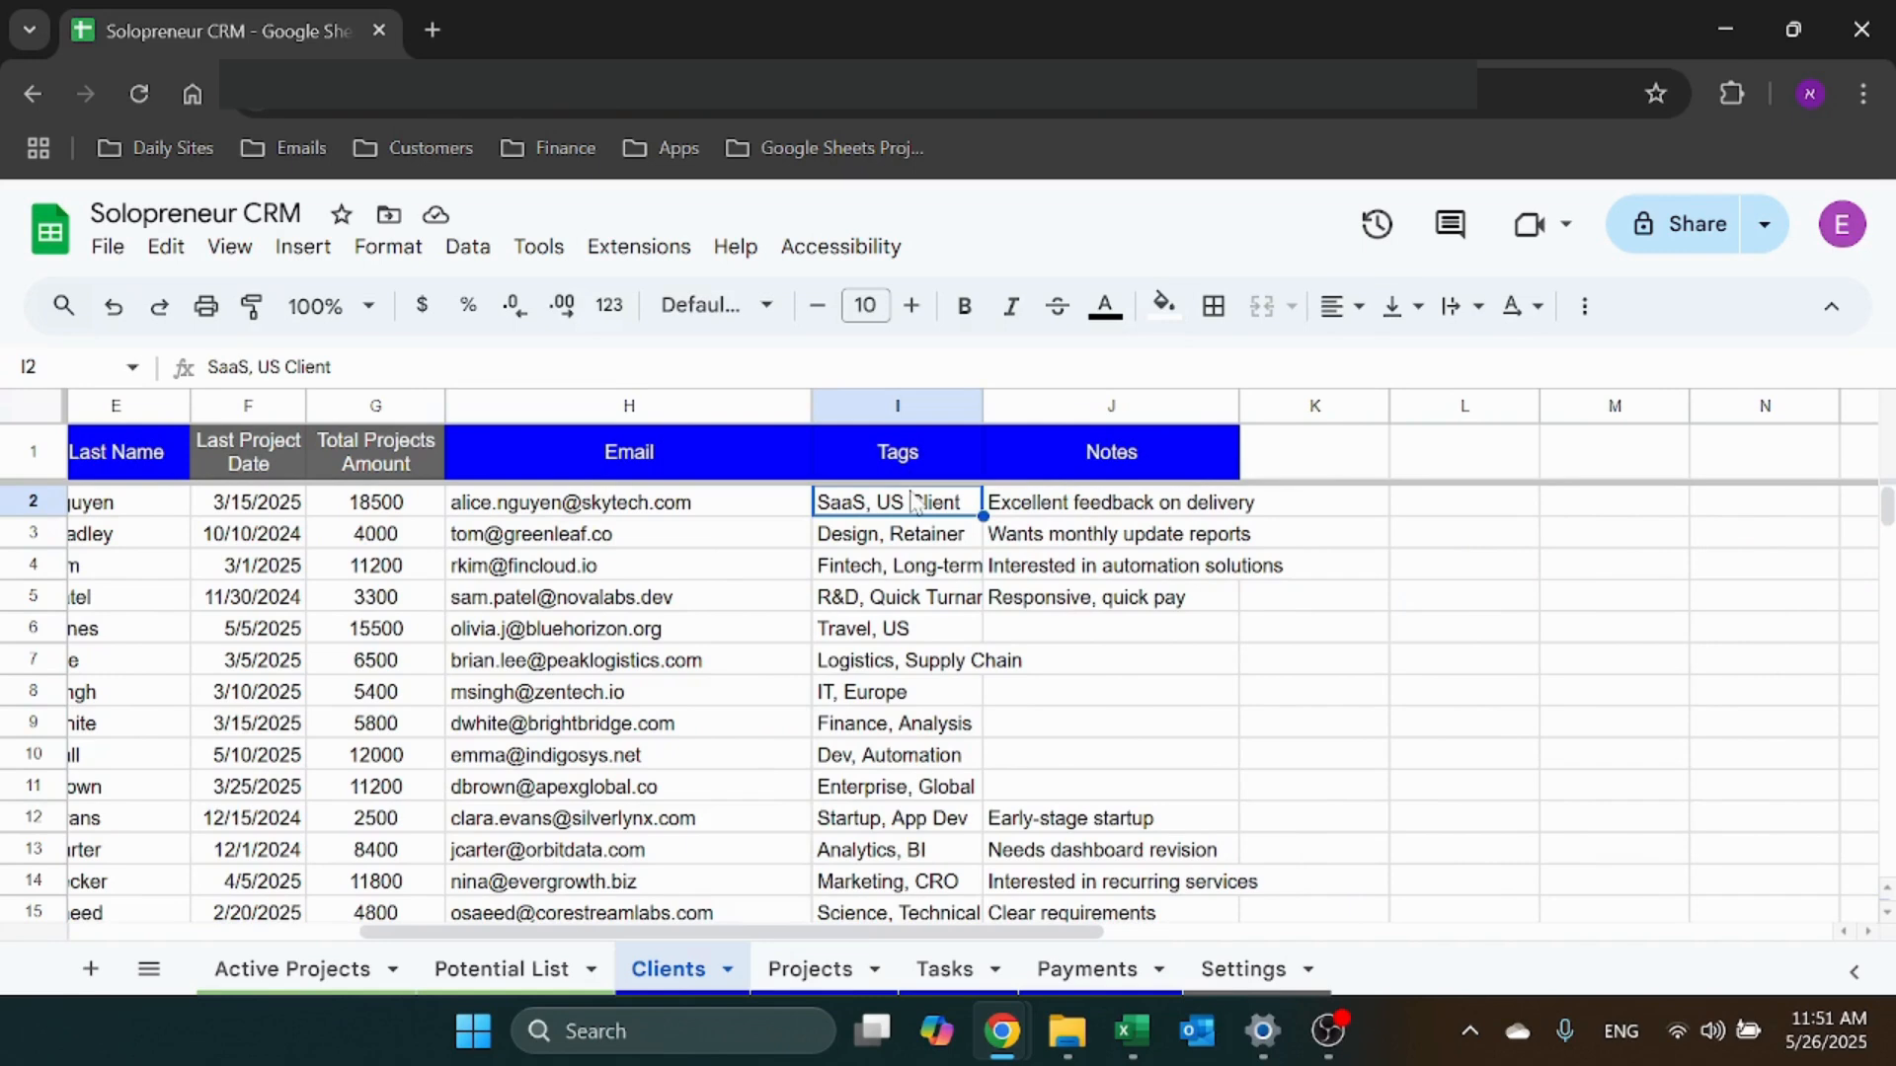
{"action": "left_click", "coordinate": [1092, 510]}
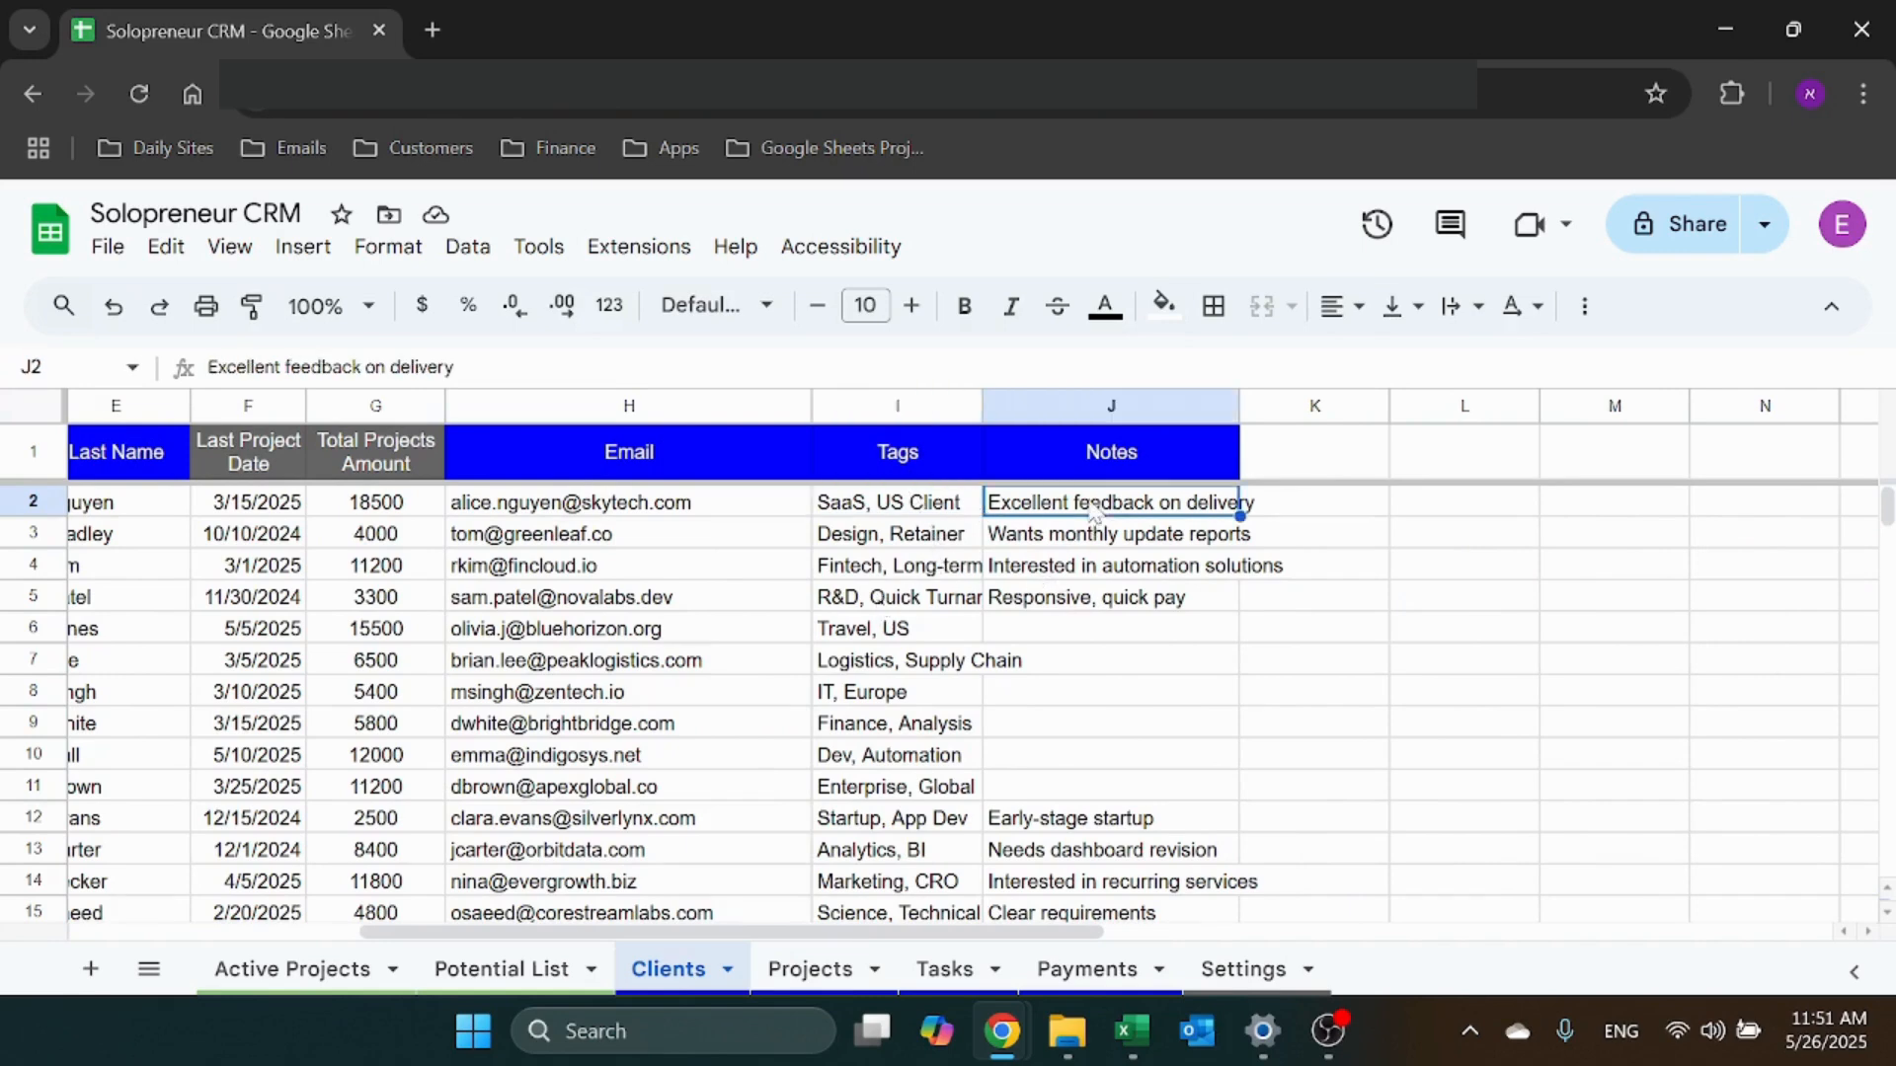
{"action": "left_click_drag", "start_coordinate": [820, 931], "coordinate": [407, 945]}
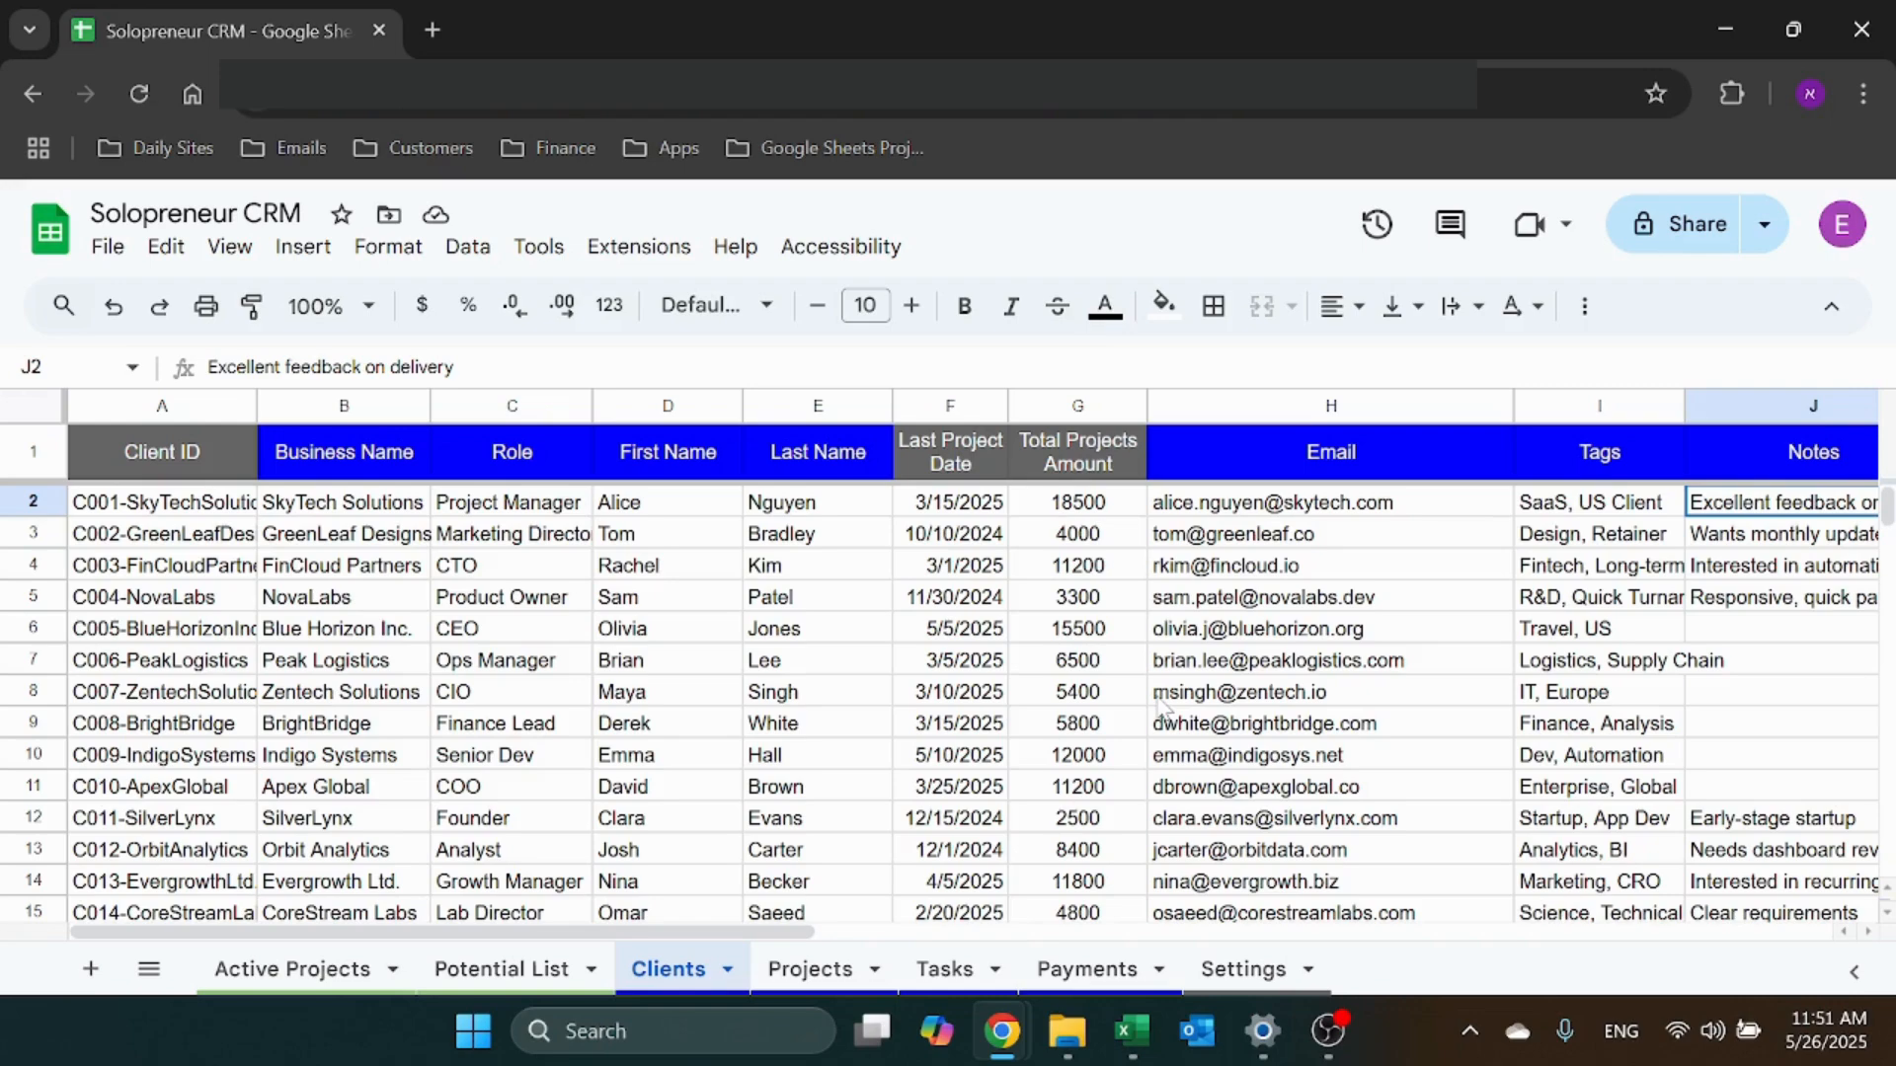
Select the first empty Clients row, glancing at Projects, Tasks and Payments before returning
{"action": "scroll", "coordinate": [358, 735], "scroll_direction": "down", "scroll_amount": 5}
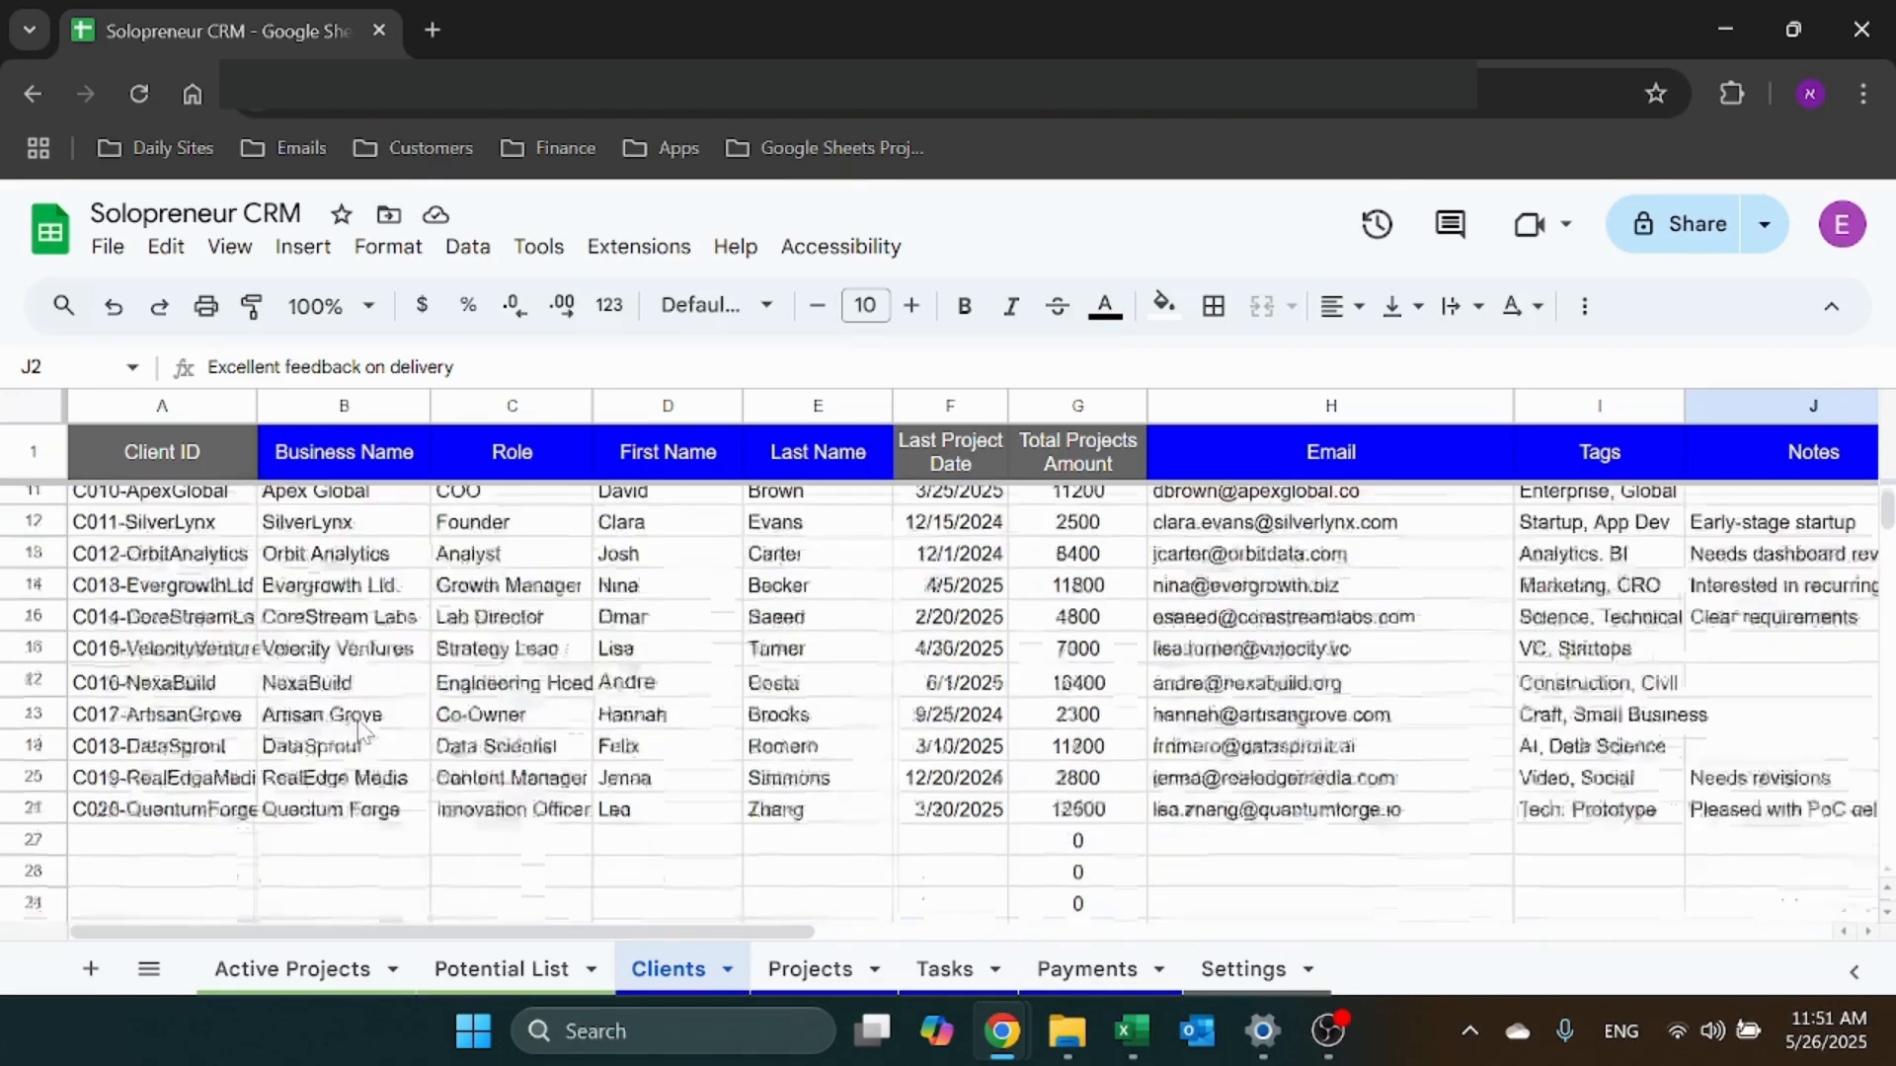
{"action": "scroll", "coordinate": [360, 739], "scroll_direction": "up", "scroll_amount": 2}
{"action": "scroll", "coordinate": [376, 774], "scroll_direction": "down", "scroll_amount": 2}
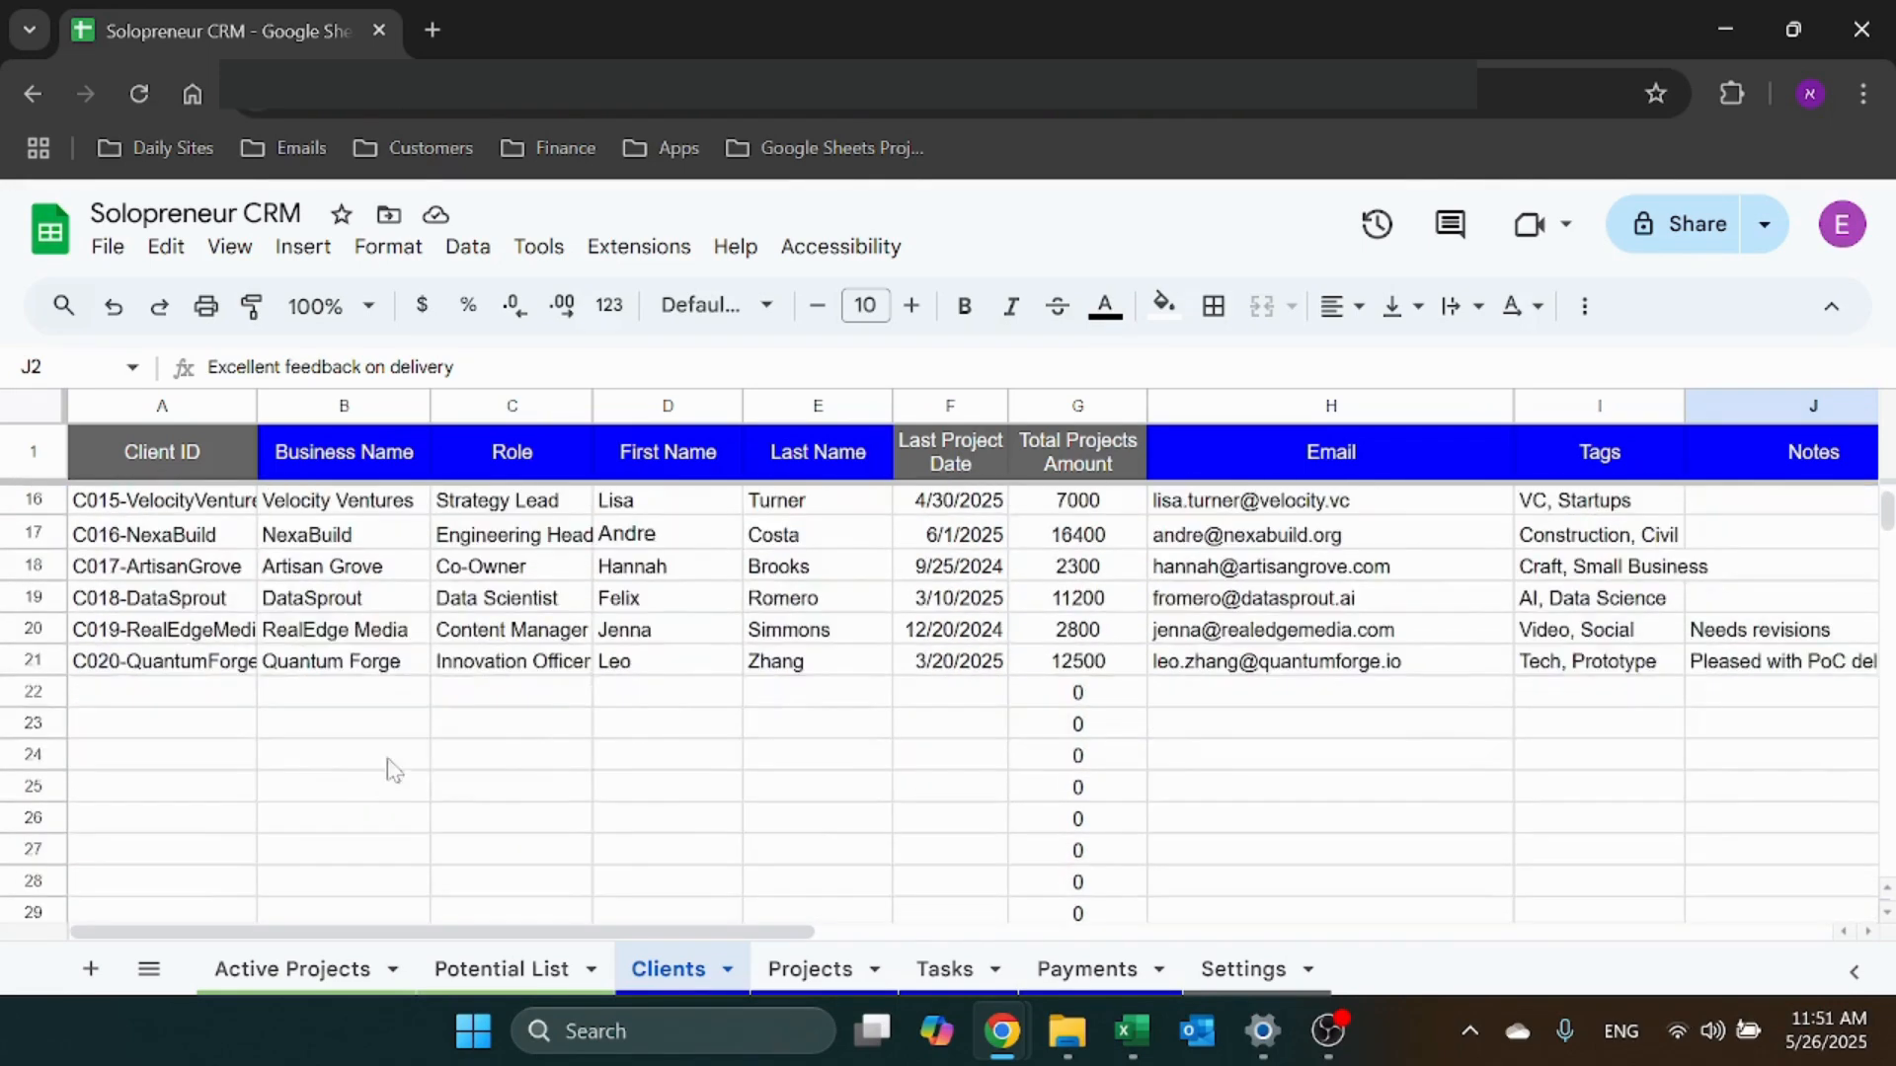
{"action": "left_click", "coordinate": [415, 703]}
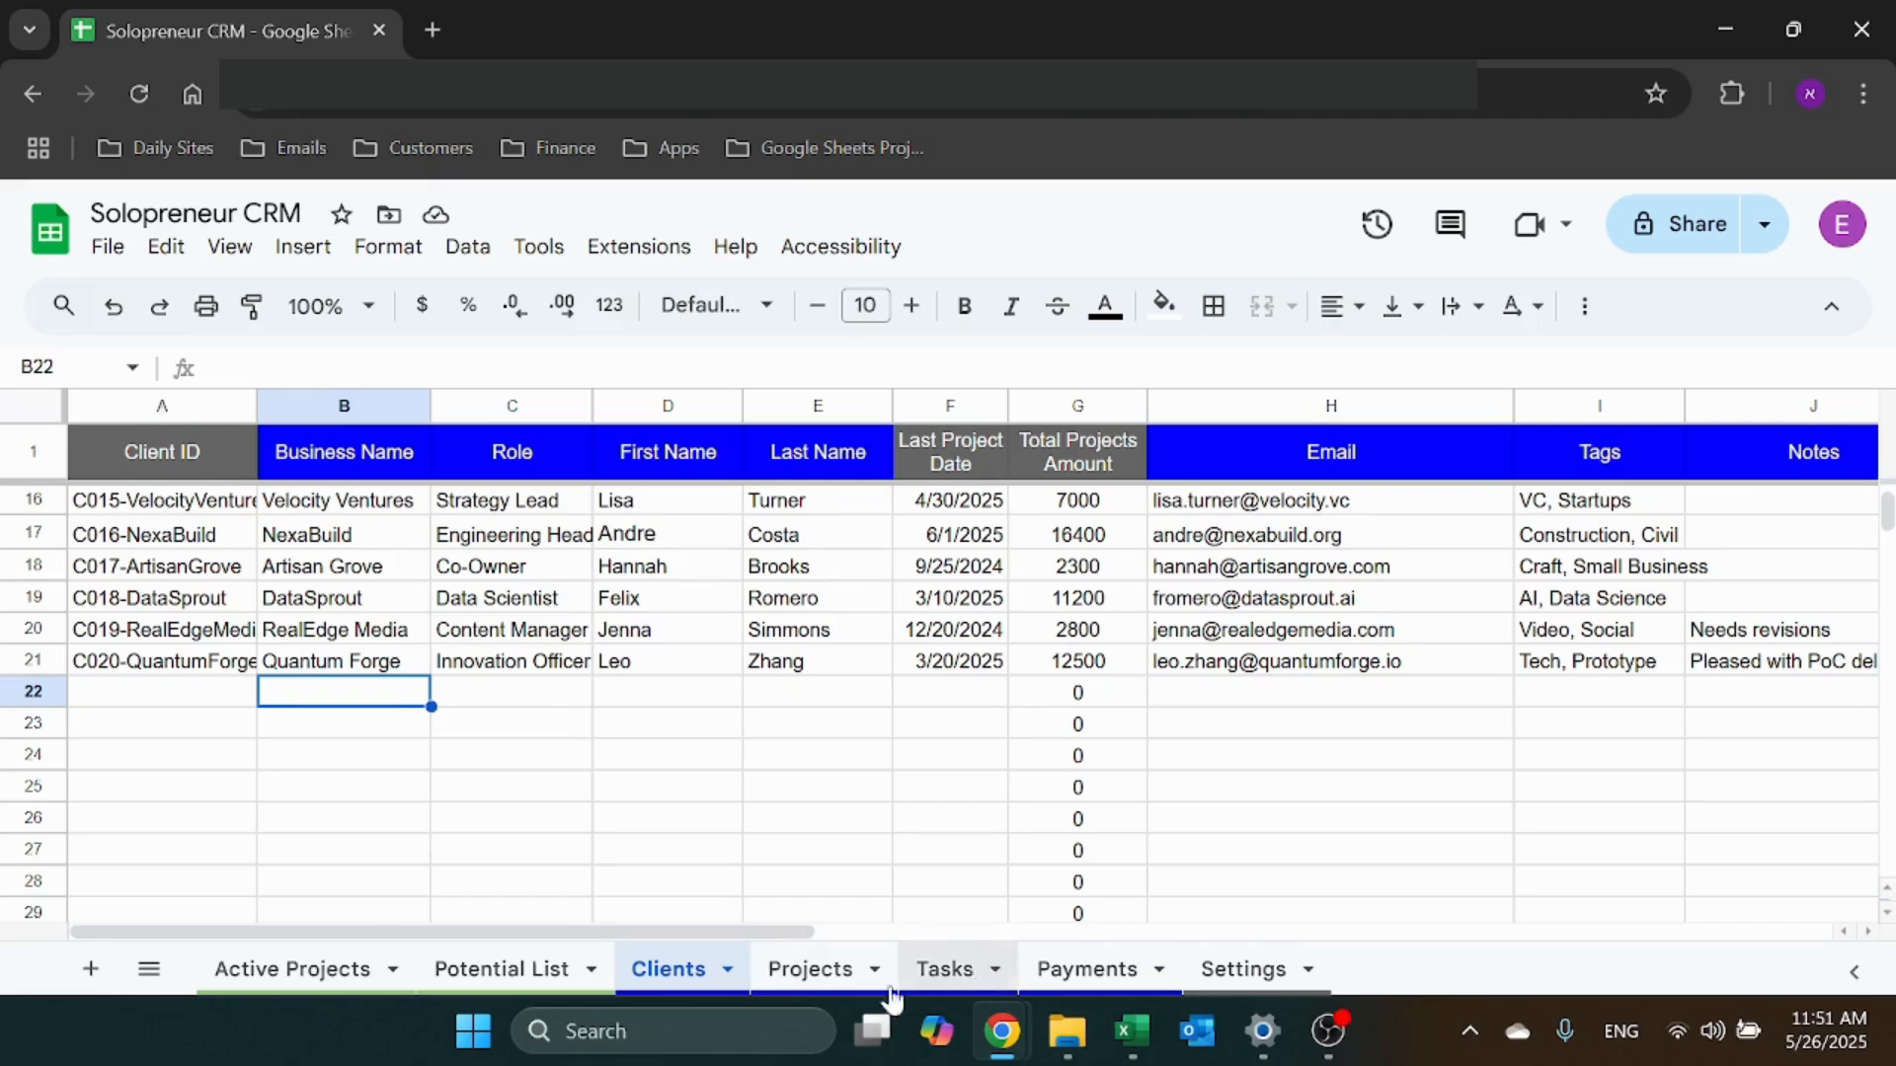
{"action": "left_click", "coordinate": [827, 991]}
{"action": "left_click", "coordinate": [962, 982]}
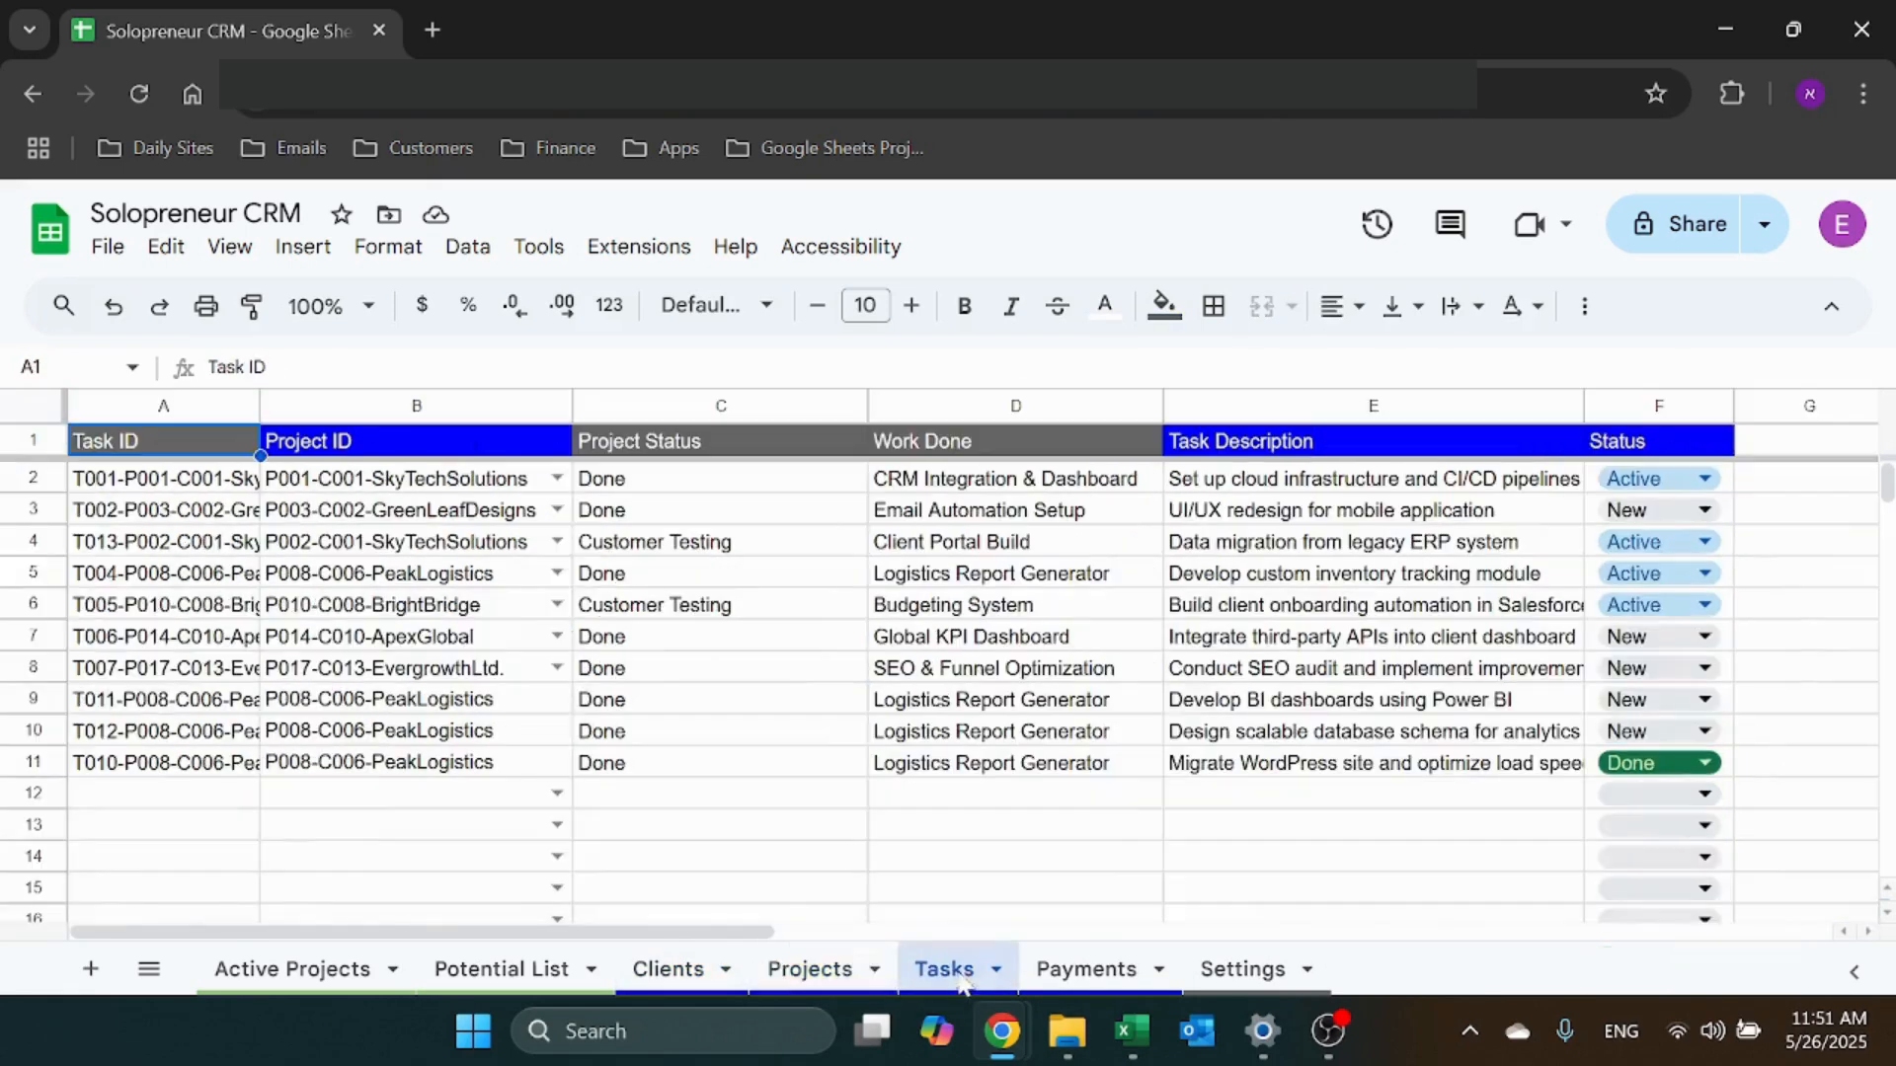
{"action": "left_click", "coordinate": [1086, 973]}
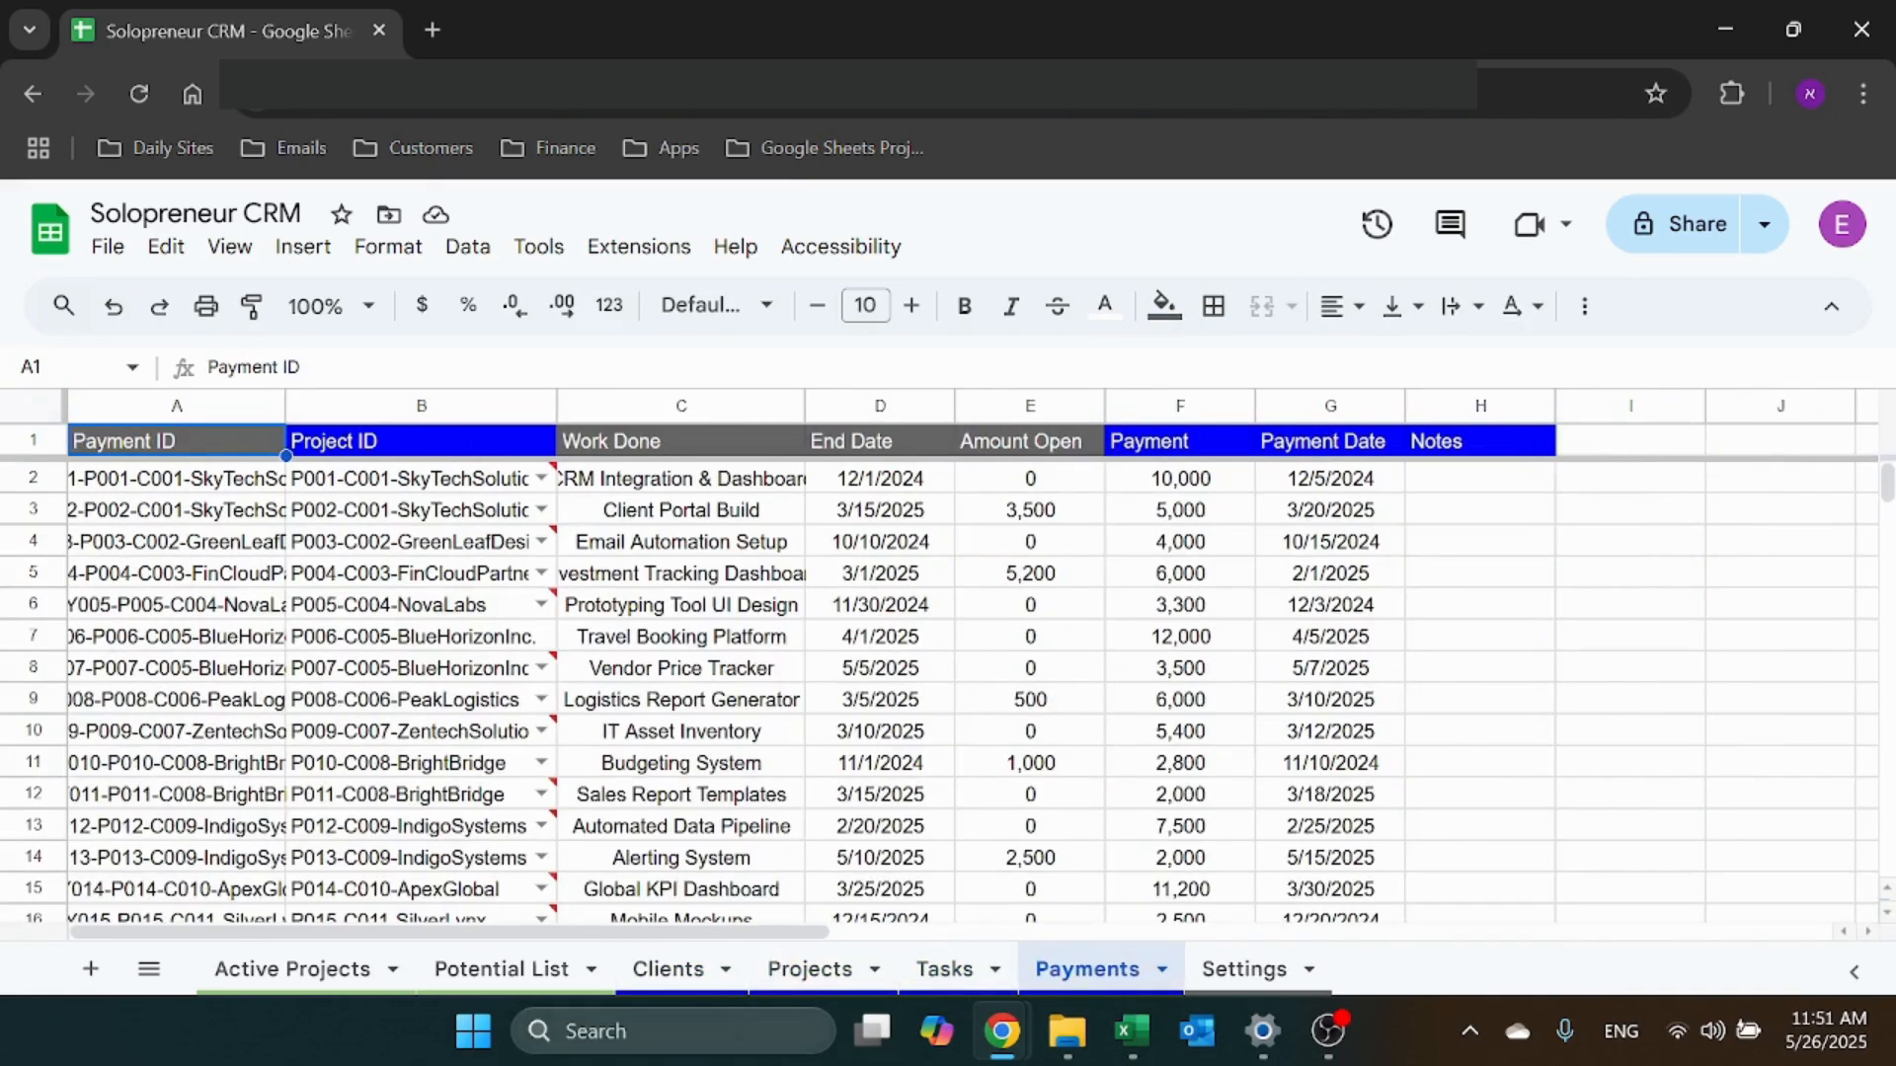
{"action": "left_click", "coordinate": [667, 970]}
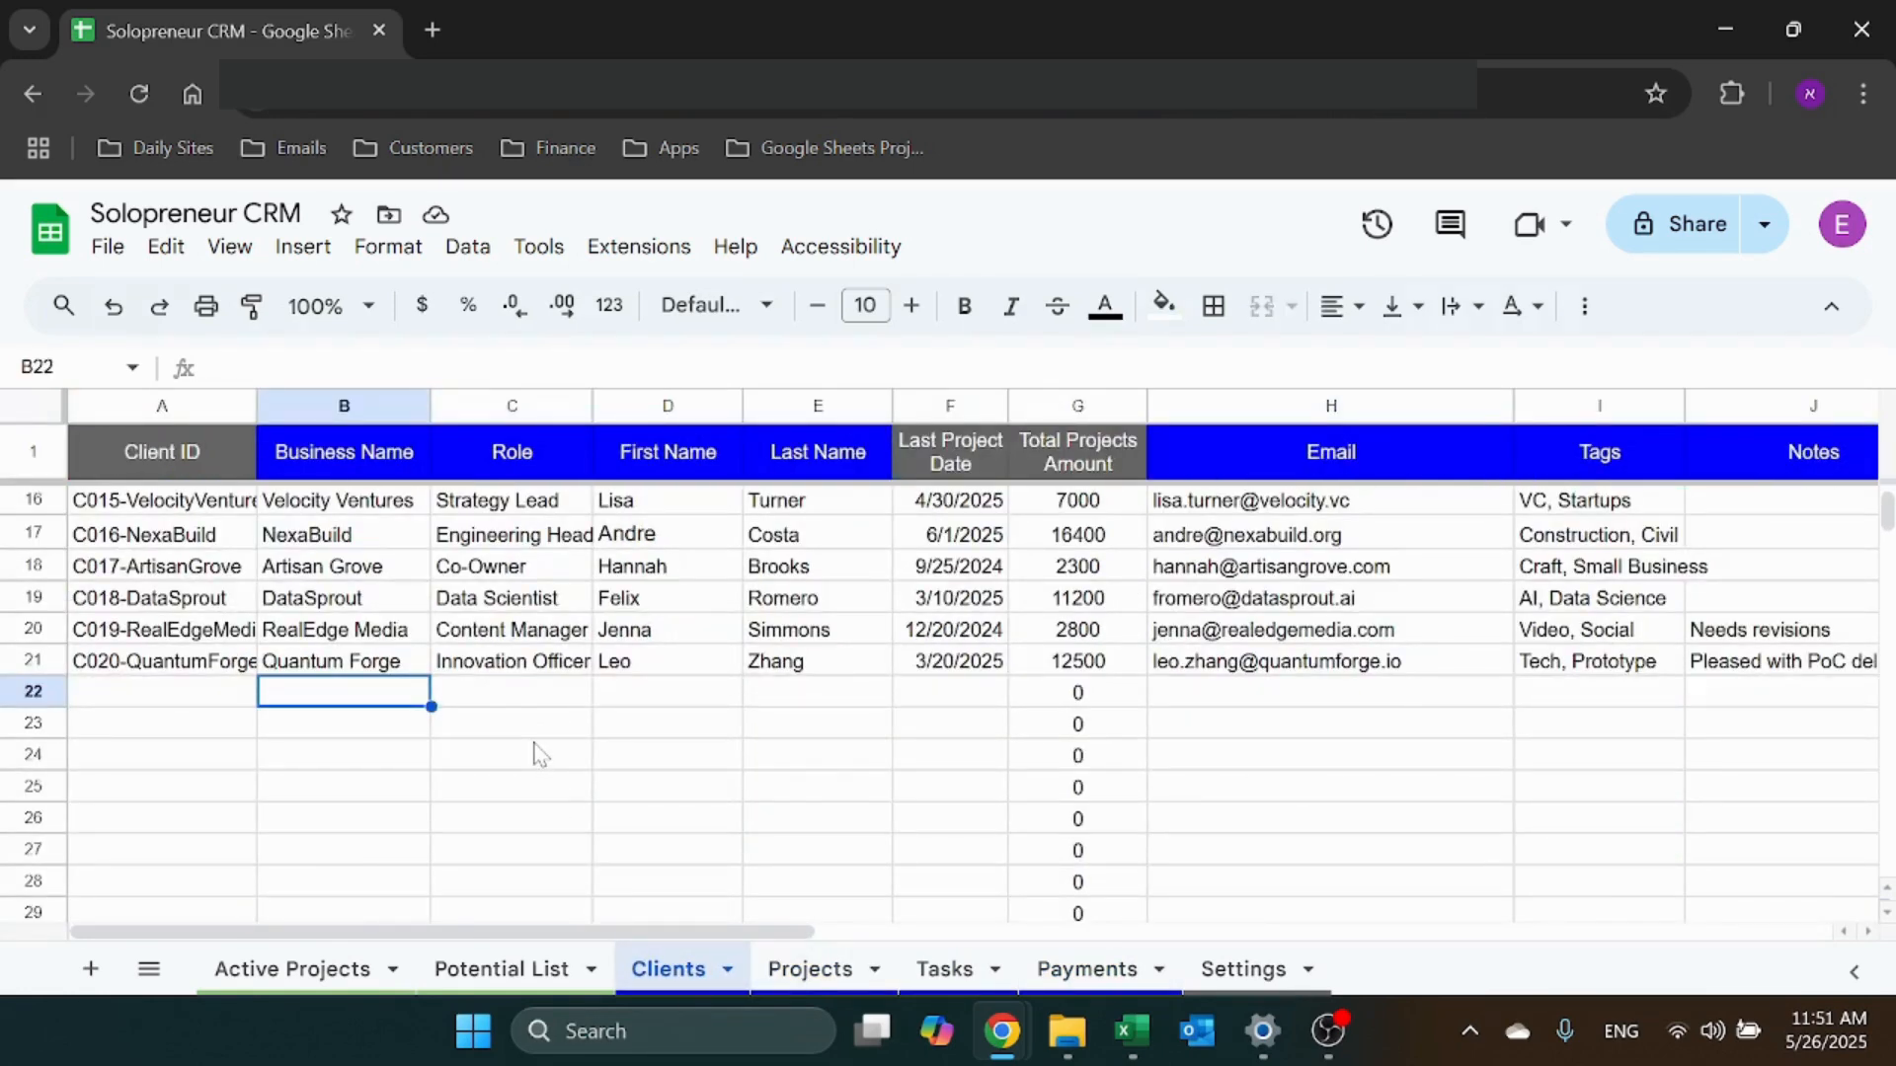
Enter a test client name and role in row 22 and check the generated client ID
{"action": "key", "text": "Tab"}
{"action": "key", "text": "Tab"}
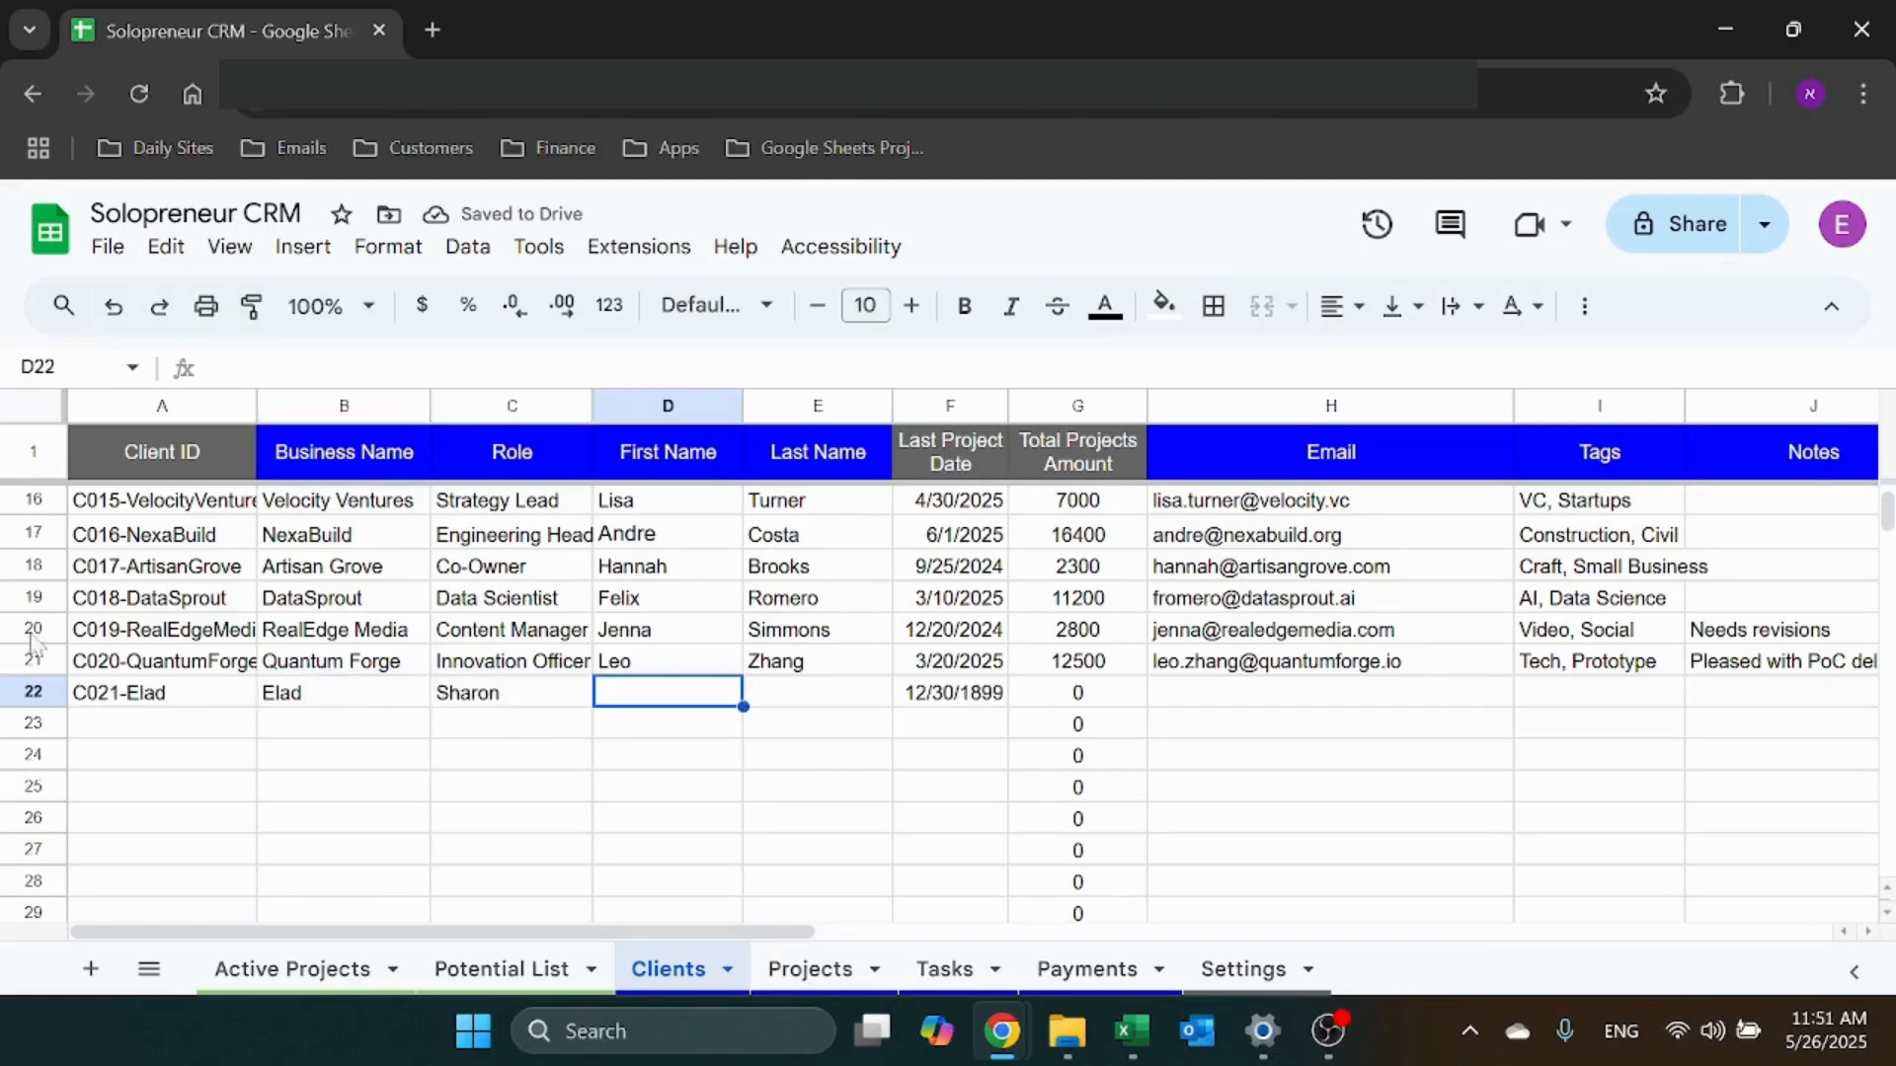
{"action": "left_click_drag", "start_coordinate": [210, 715], "coordinate": [214, 705]}
{"action": "left_click", "coordinate": [205, 697]}
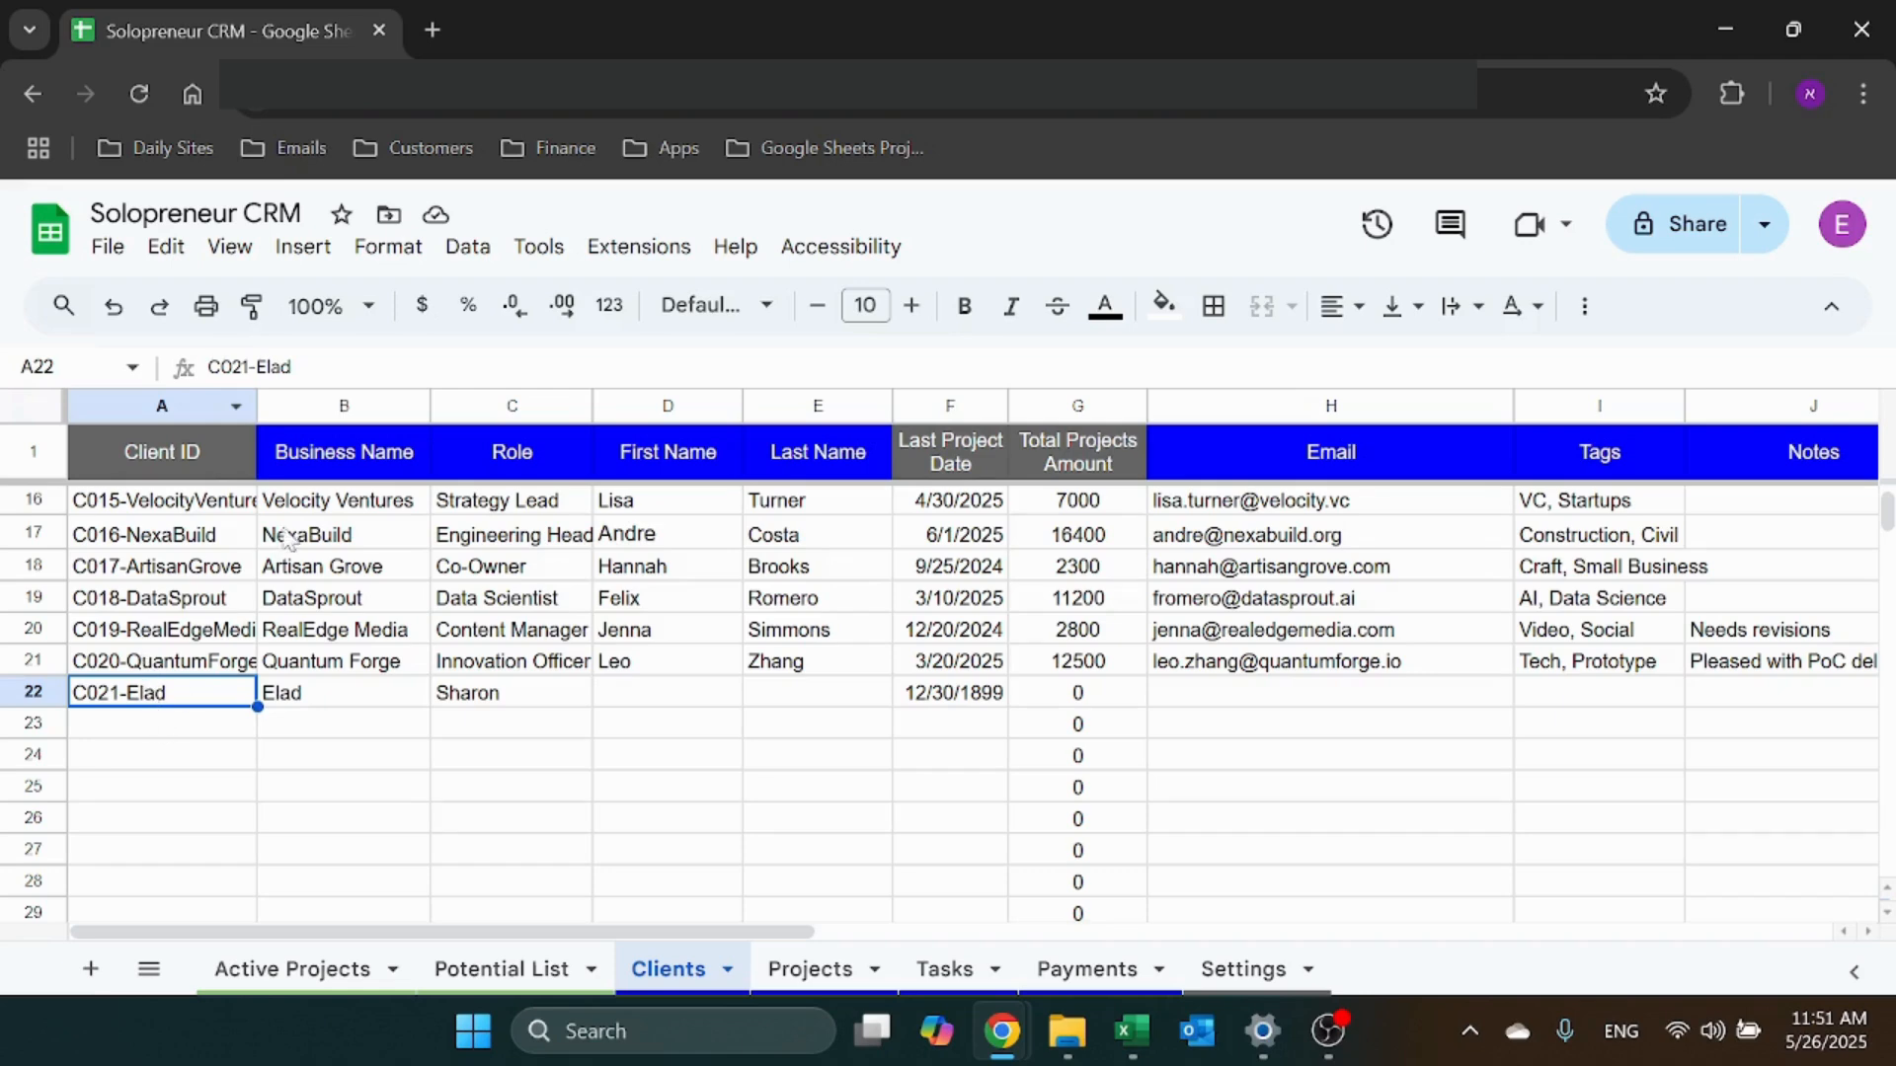
Rename row 22's business to Excel Highway and clear A22 so its ID regenerates
{"action": "left_click", "coordinate": [326, 703]}
{"action": "type", "text": "Excel Highway"}
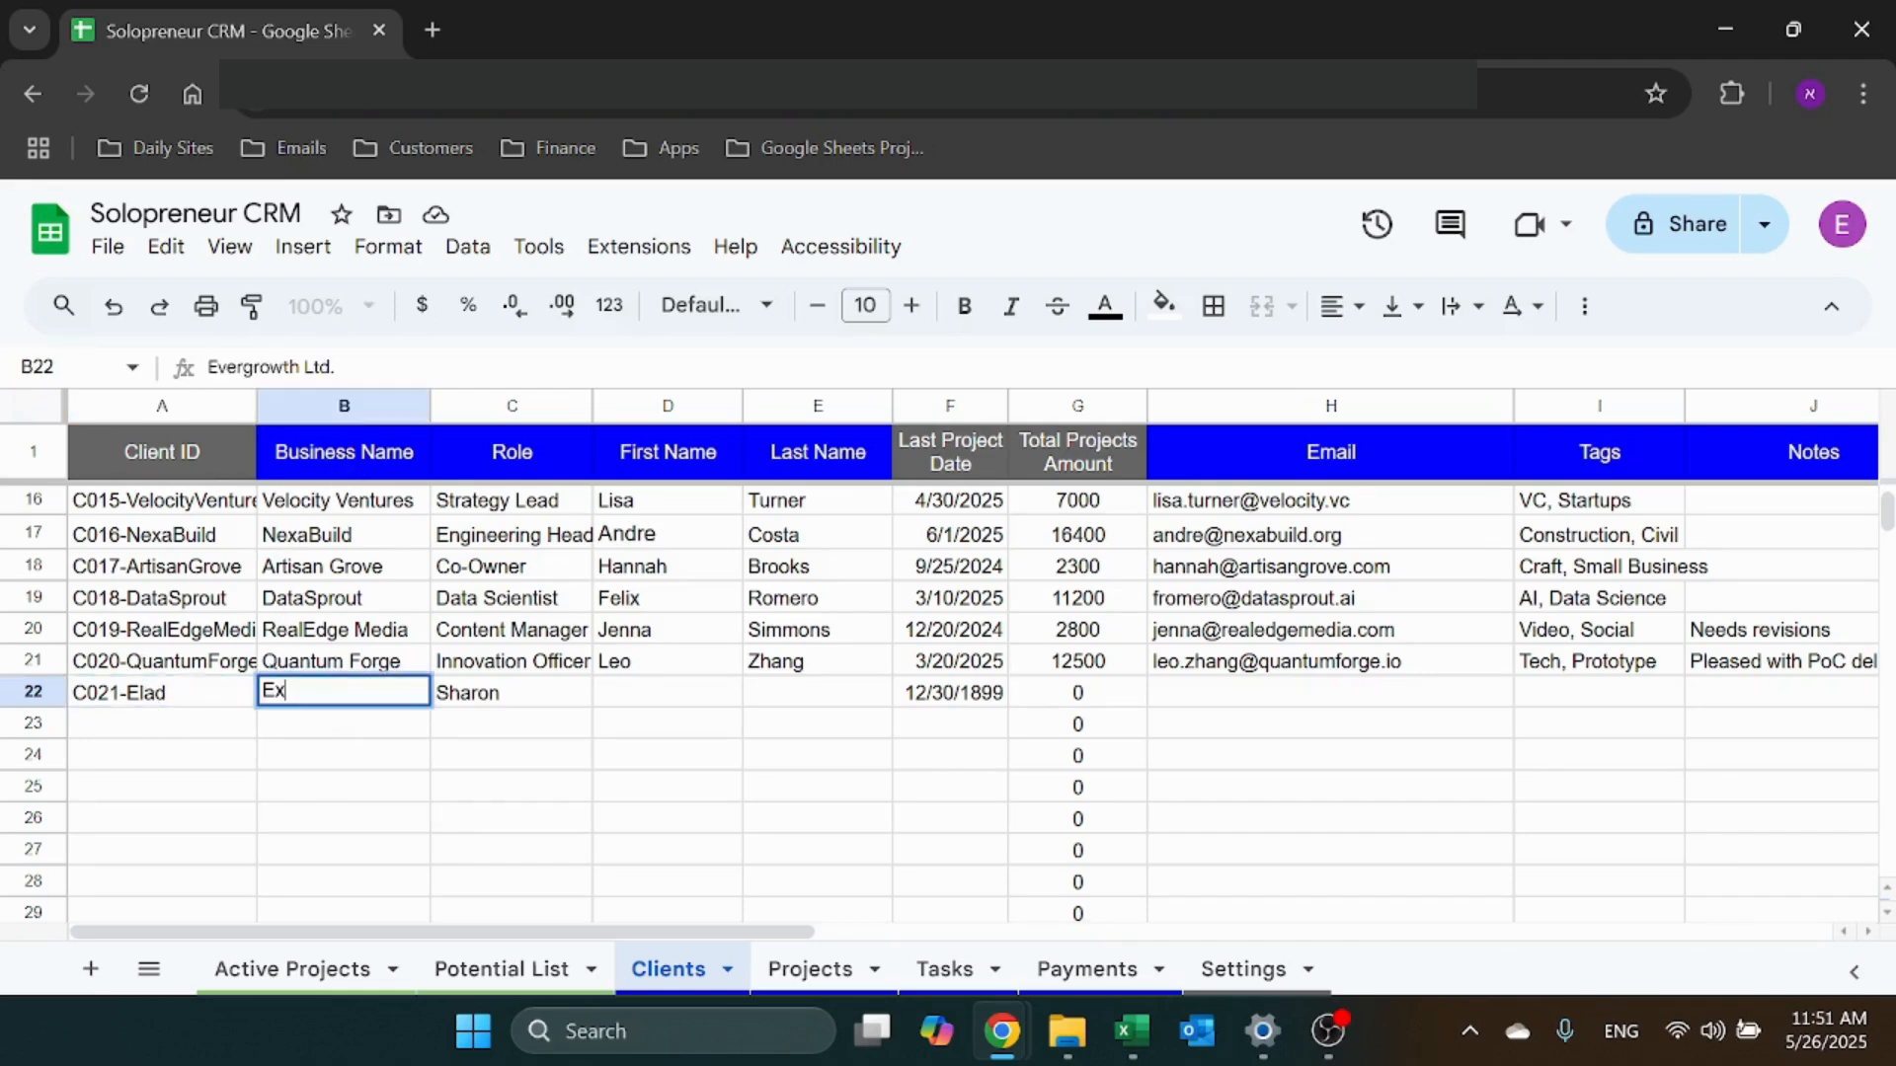
{"action": "key", "text": "Tab"}
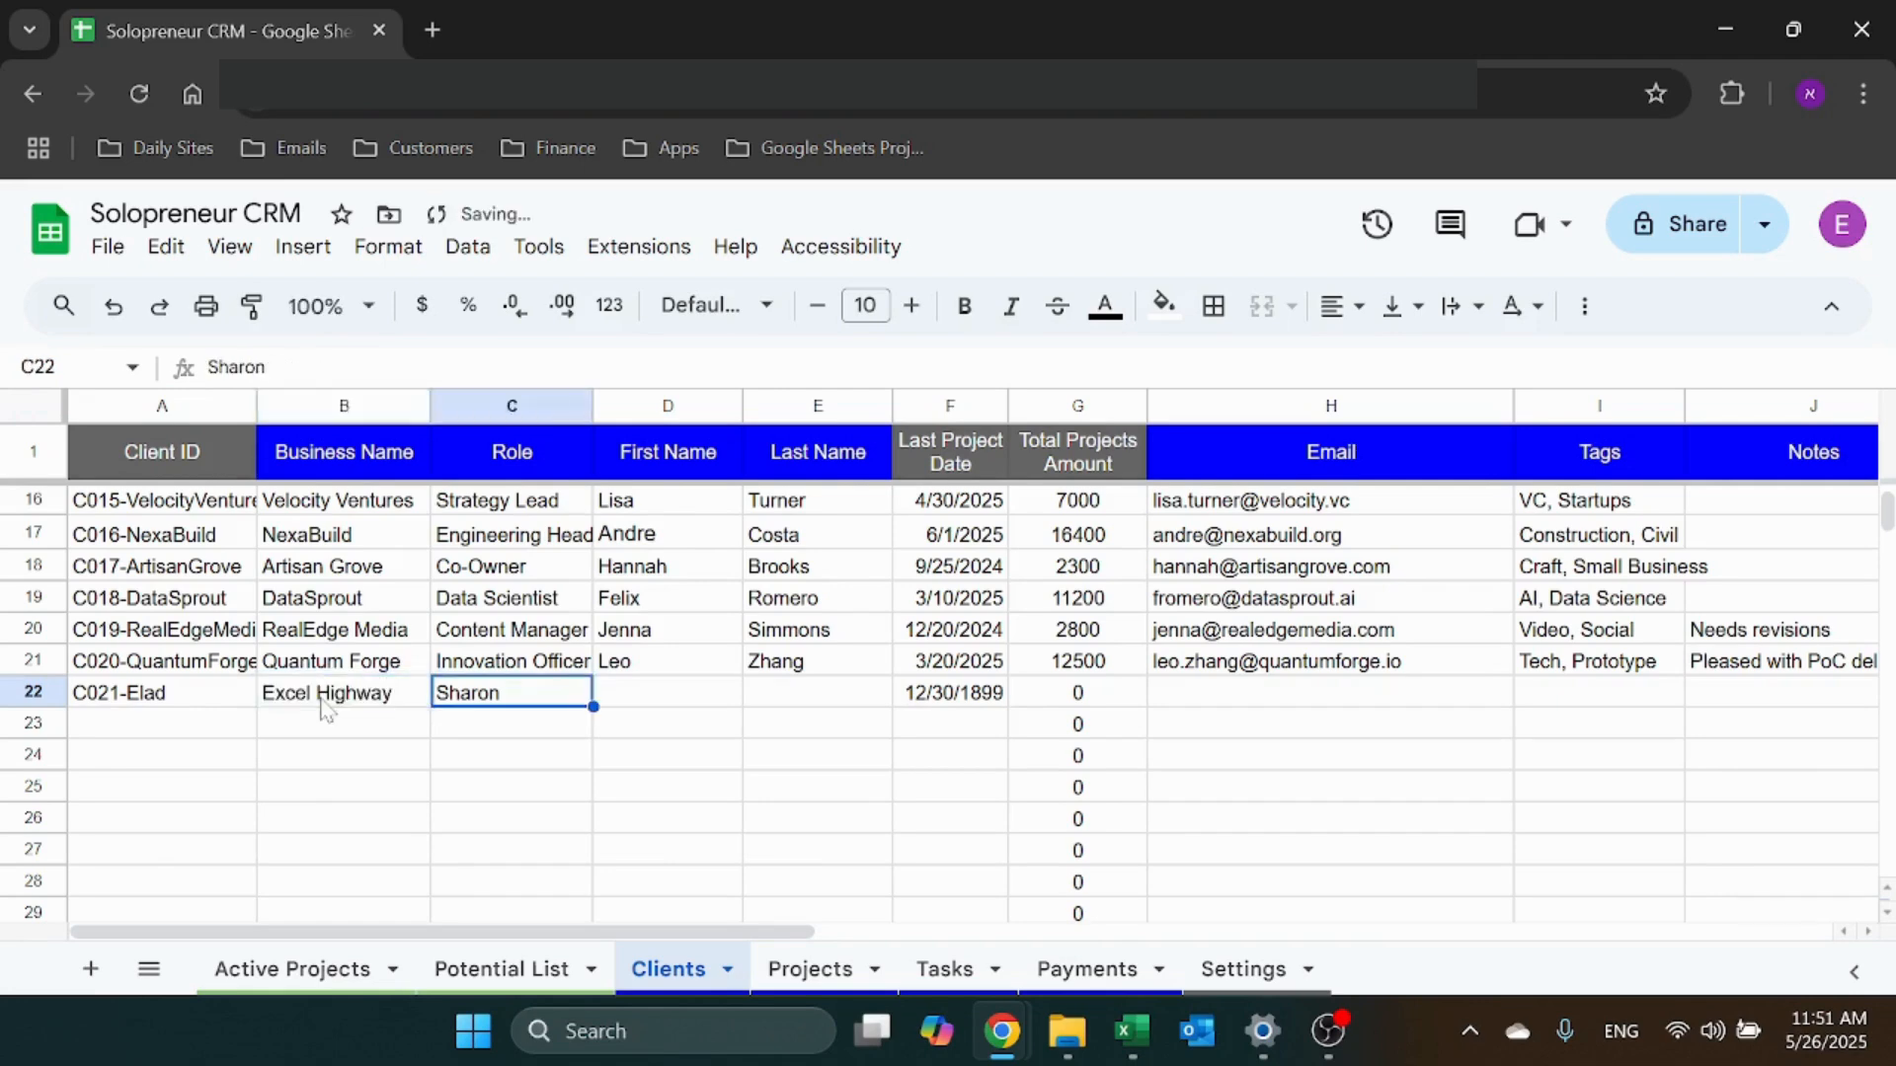
{"action": "key", "text": "Left"}
{"action": "key", "text": "Left"}
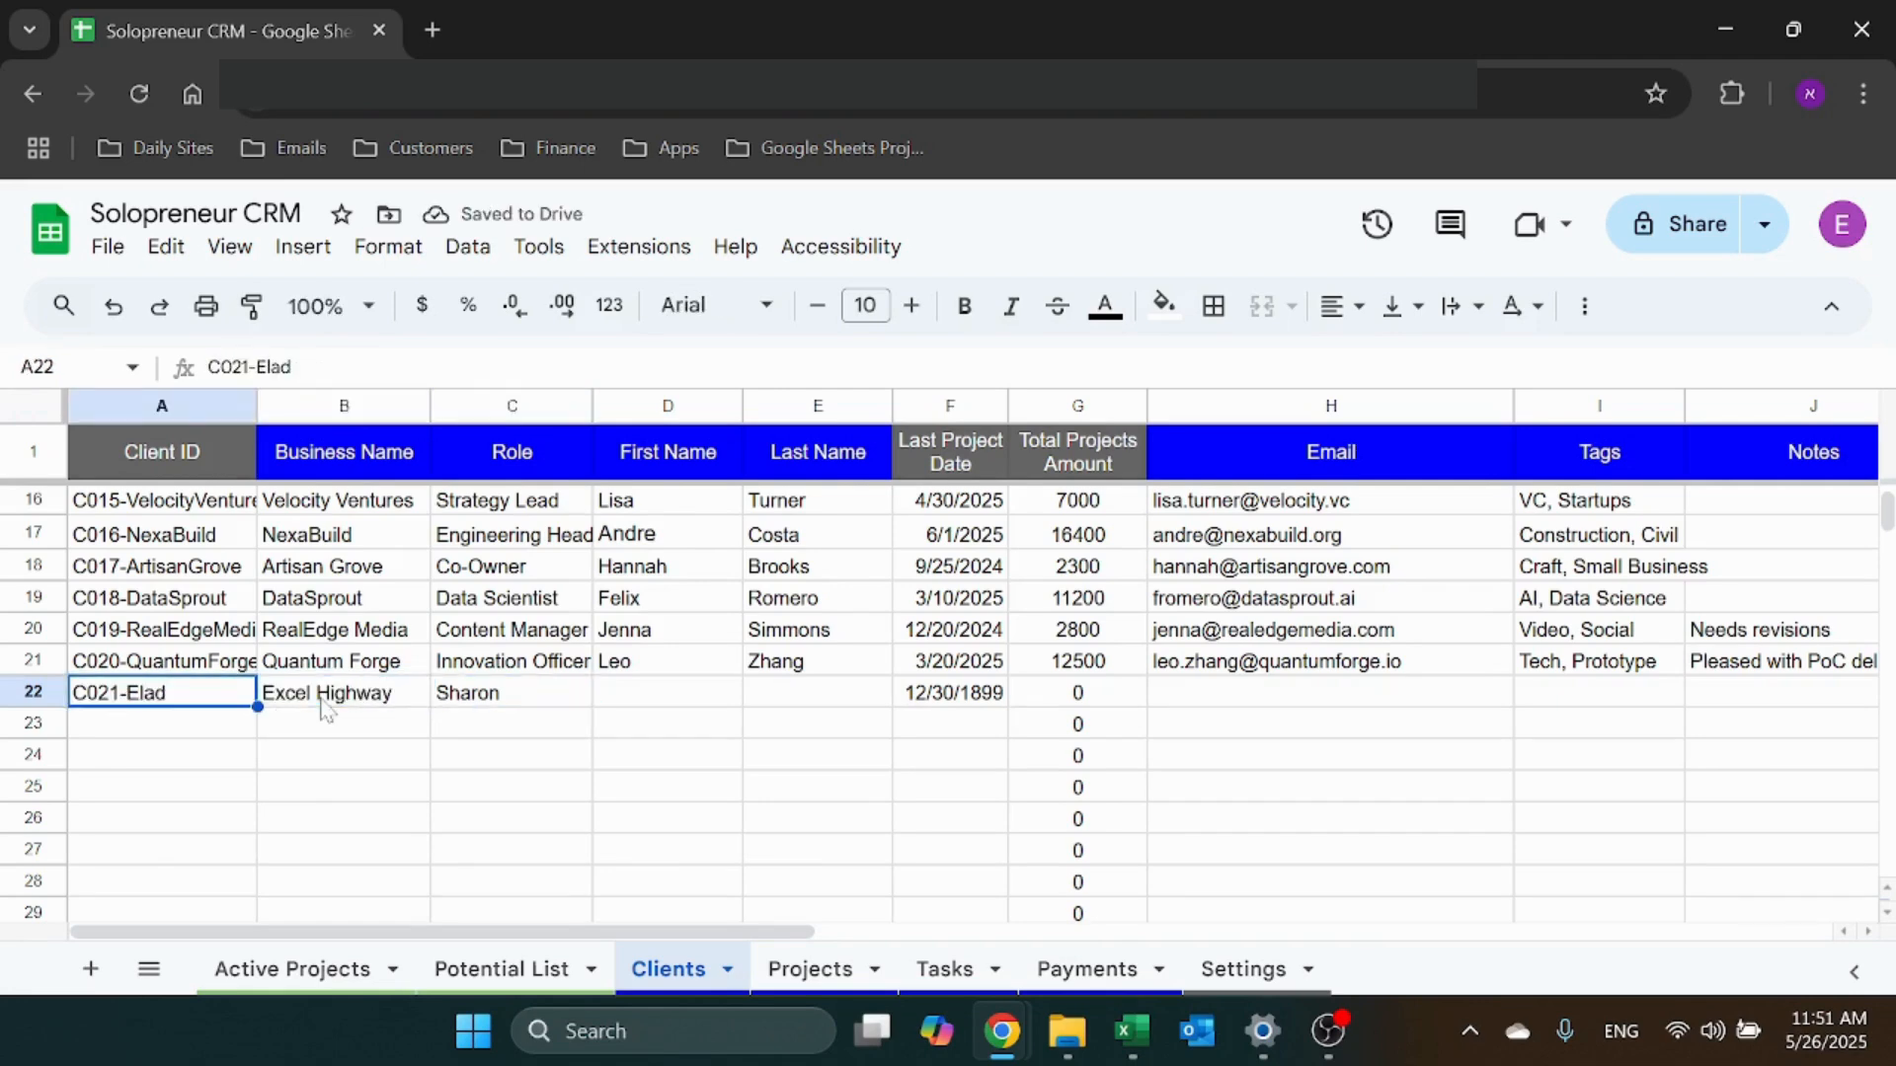
{"action": "key", "text": "Delete"}
{"action": "key", "text": "Down"}
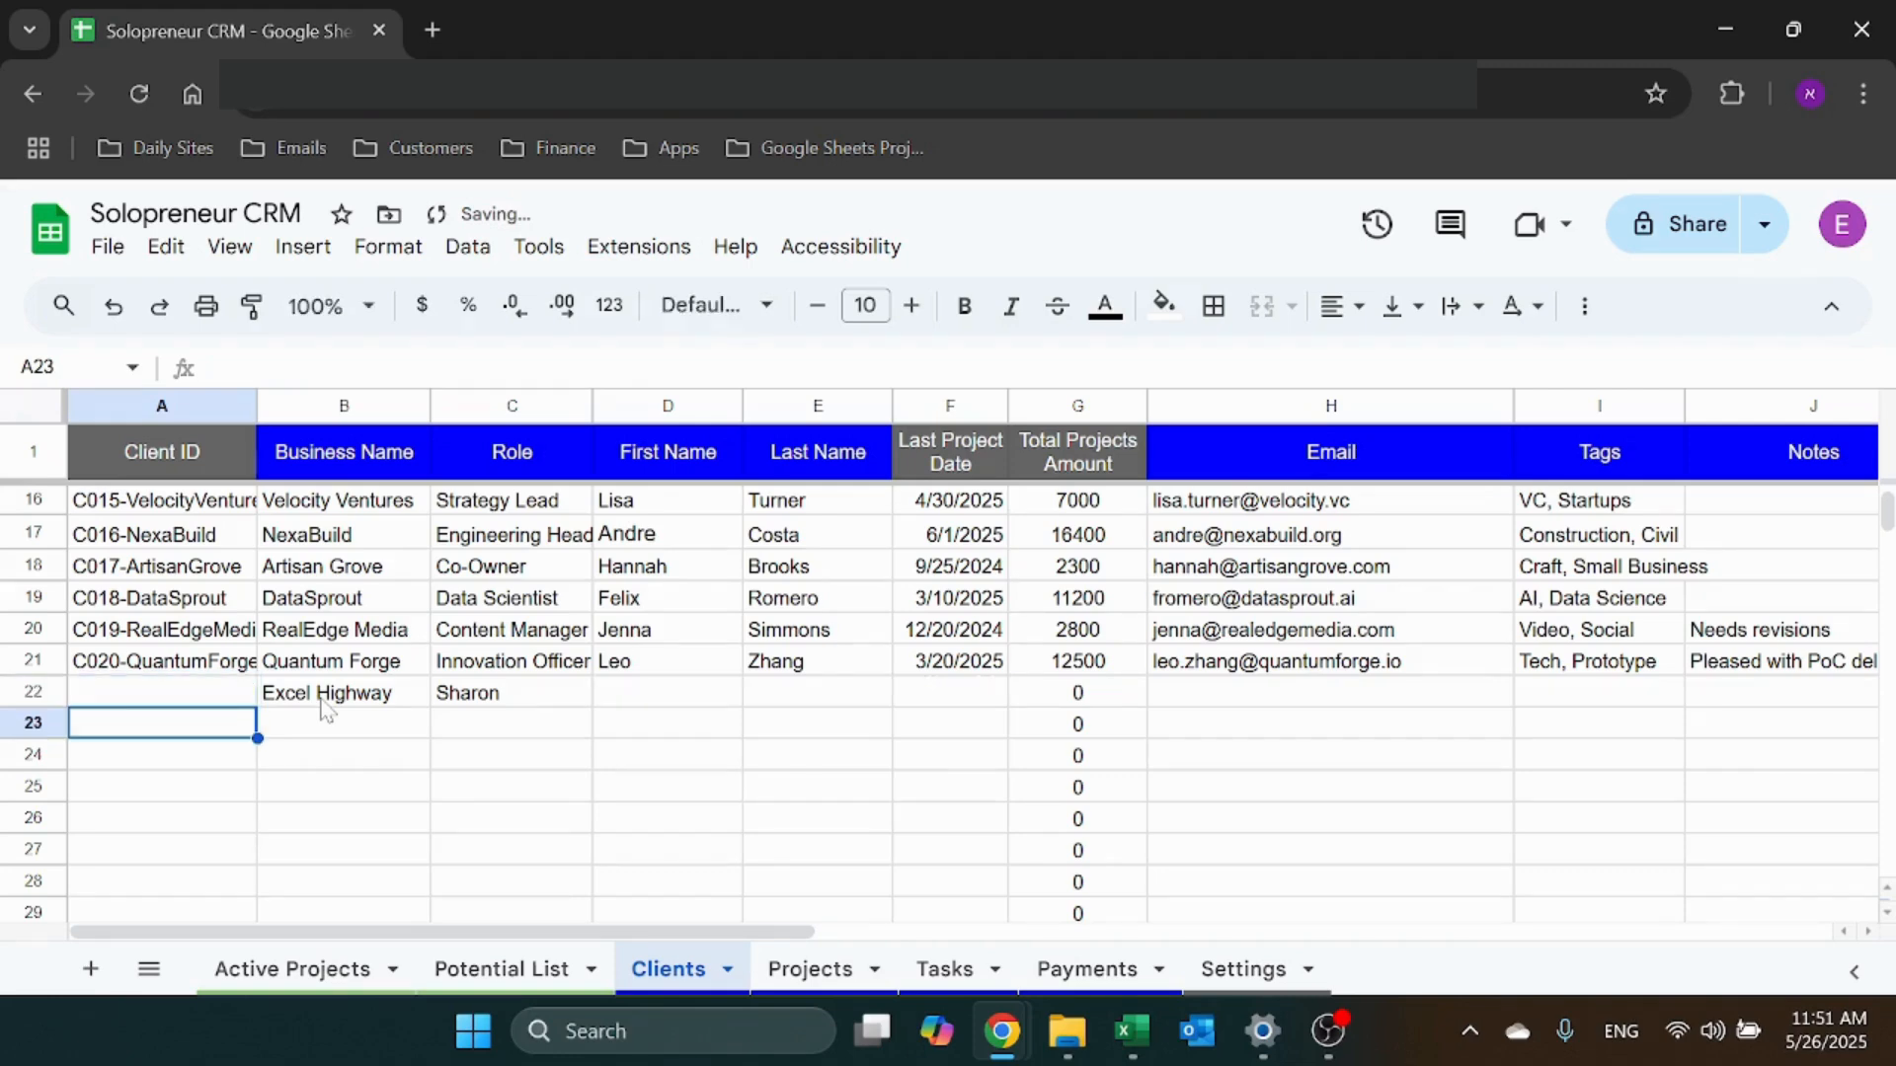
{"action": "left_click", "coordinate": [223, 697]}
{"action": "key", "text": "Right"}
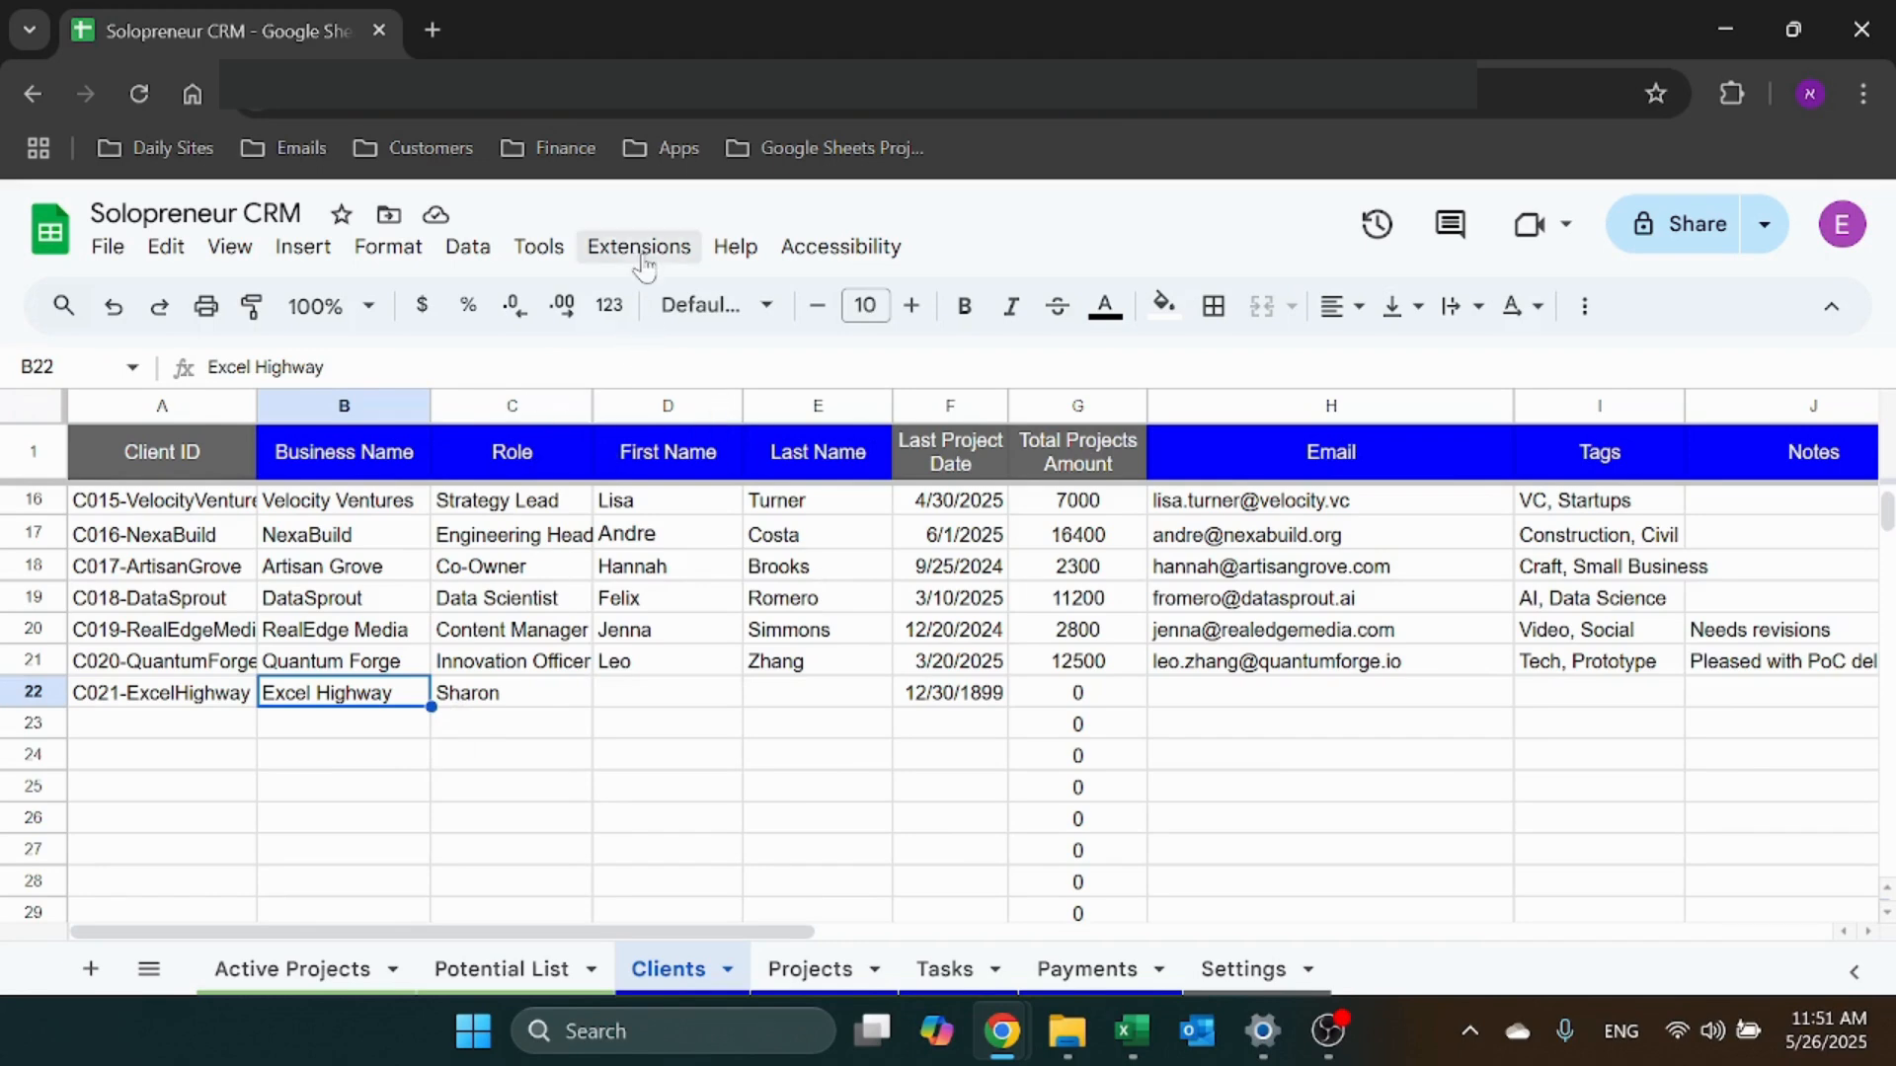
Open the spreadsheet's Apps Script project from Extensions, dismissing the sign-in prompt
{"action": "left_click", "coordinate": [538, 247]}
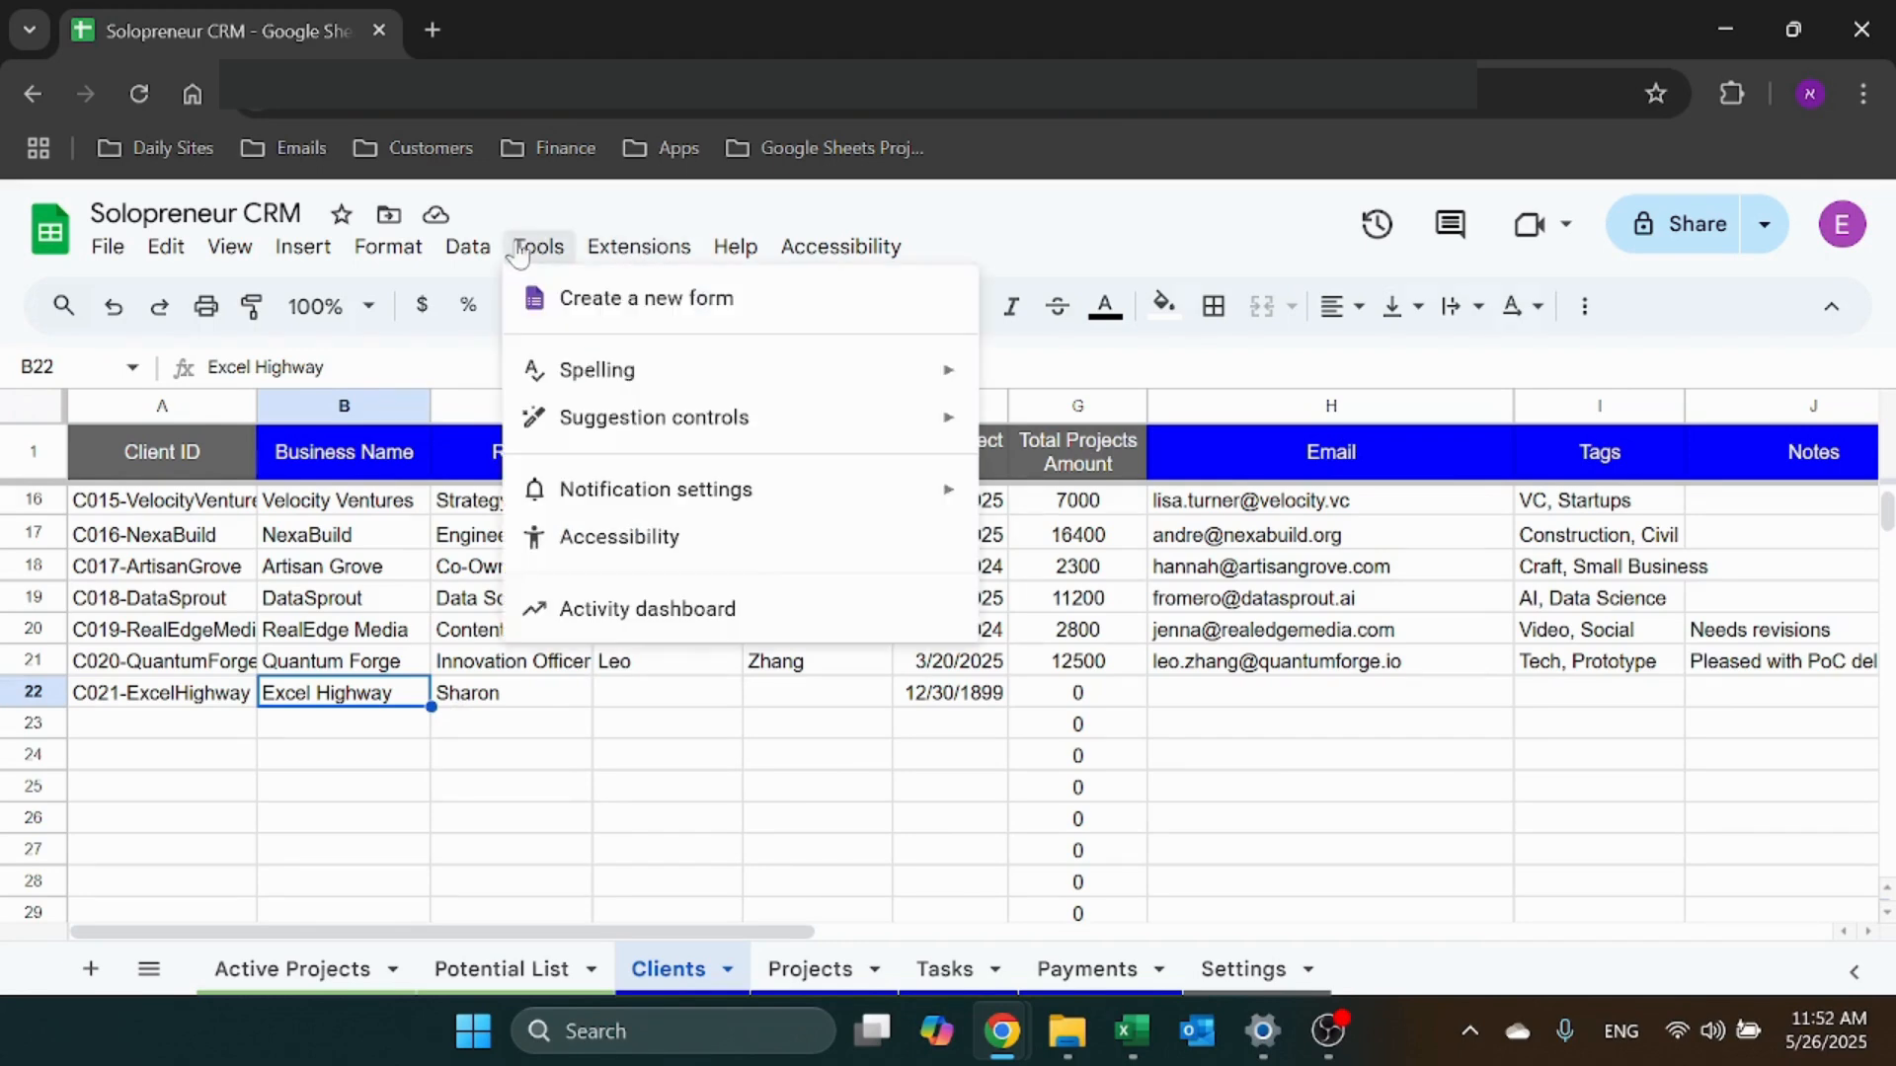
{"action": "mouse_move", "coordinate": [632, 249]}
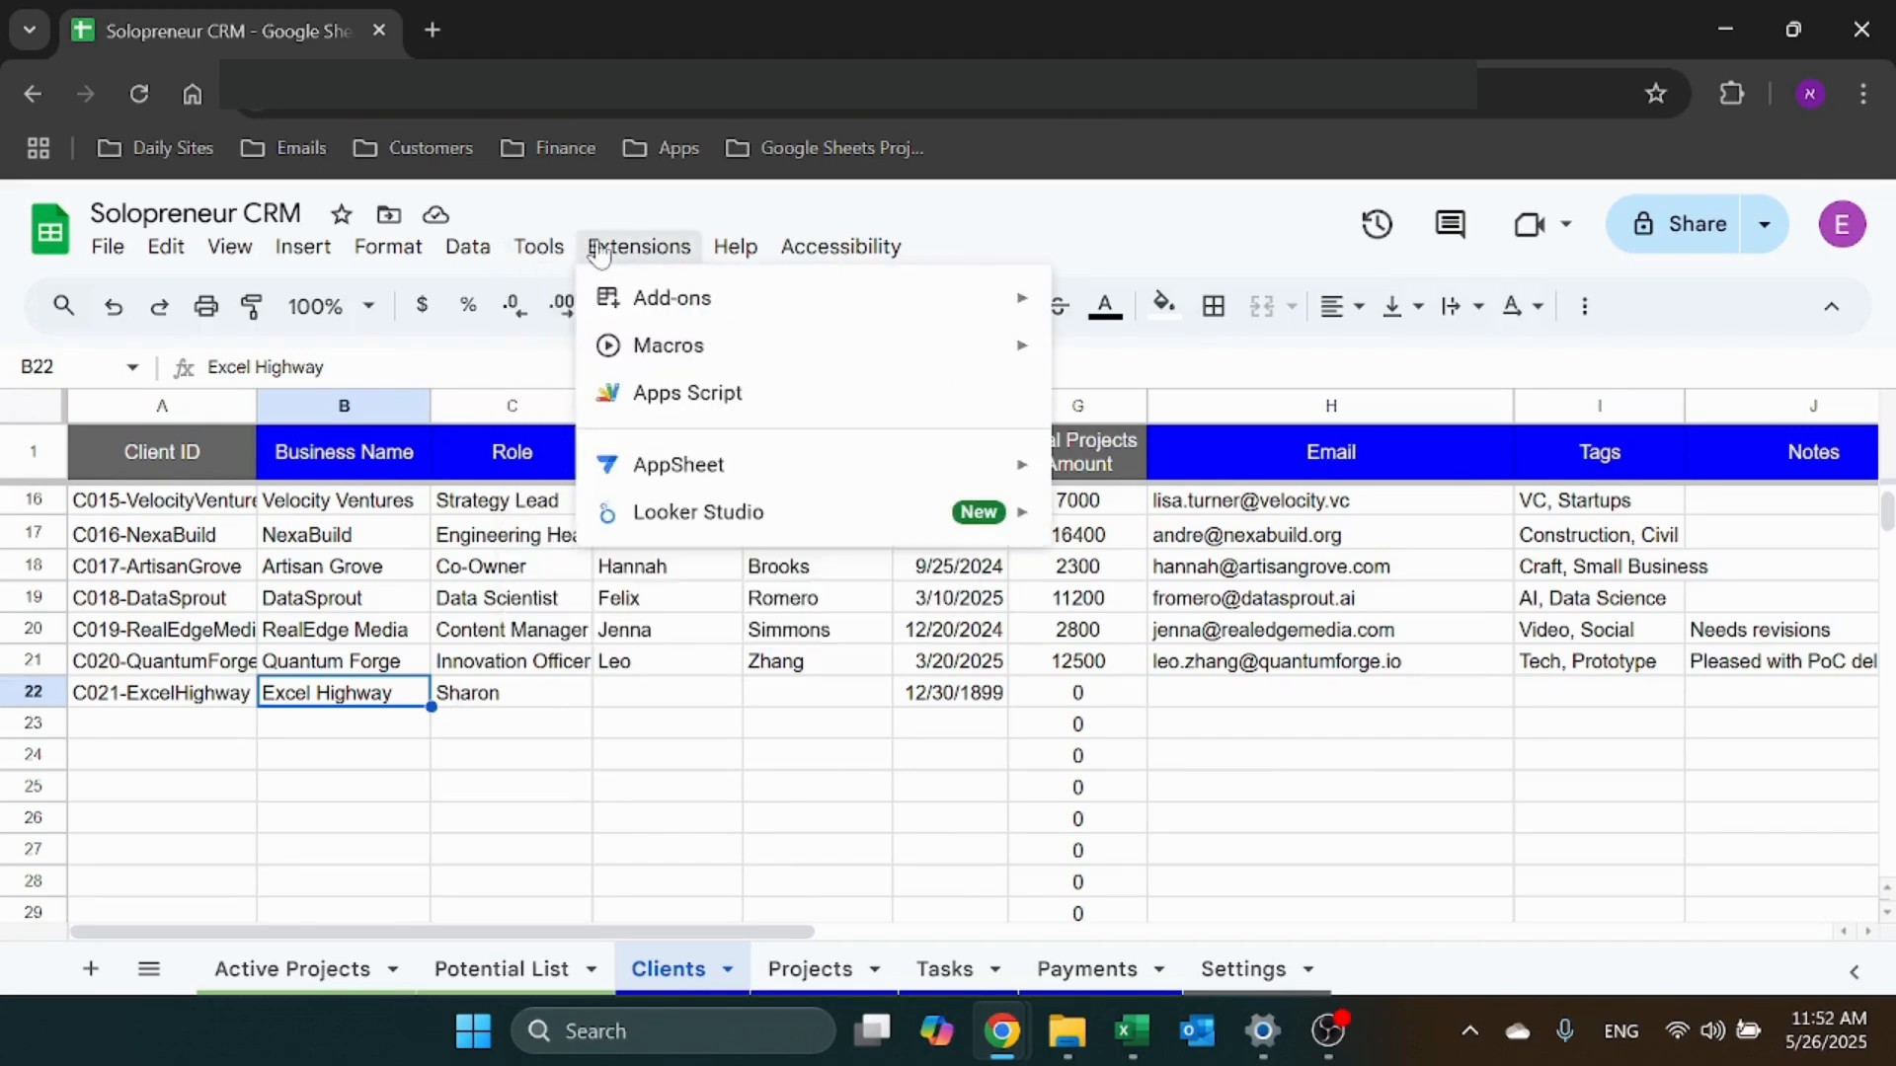
{"action": "left_click", "coordinate": [696, 397]}
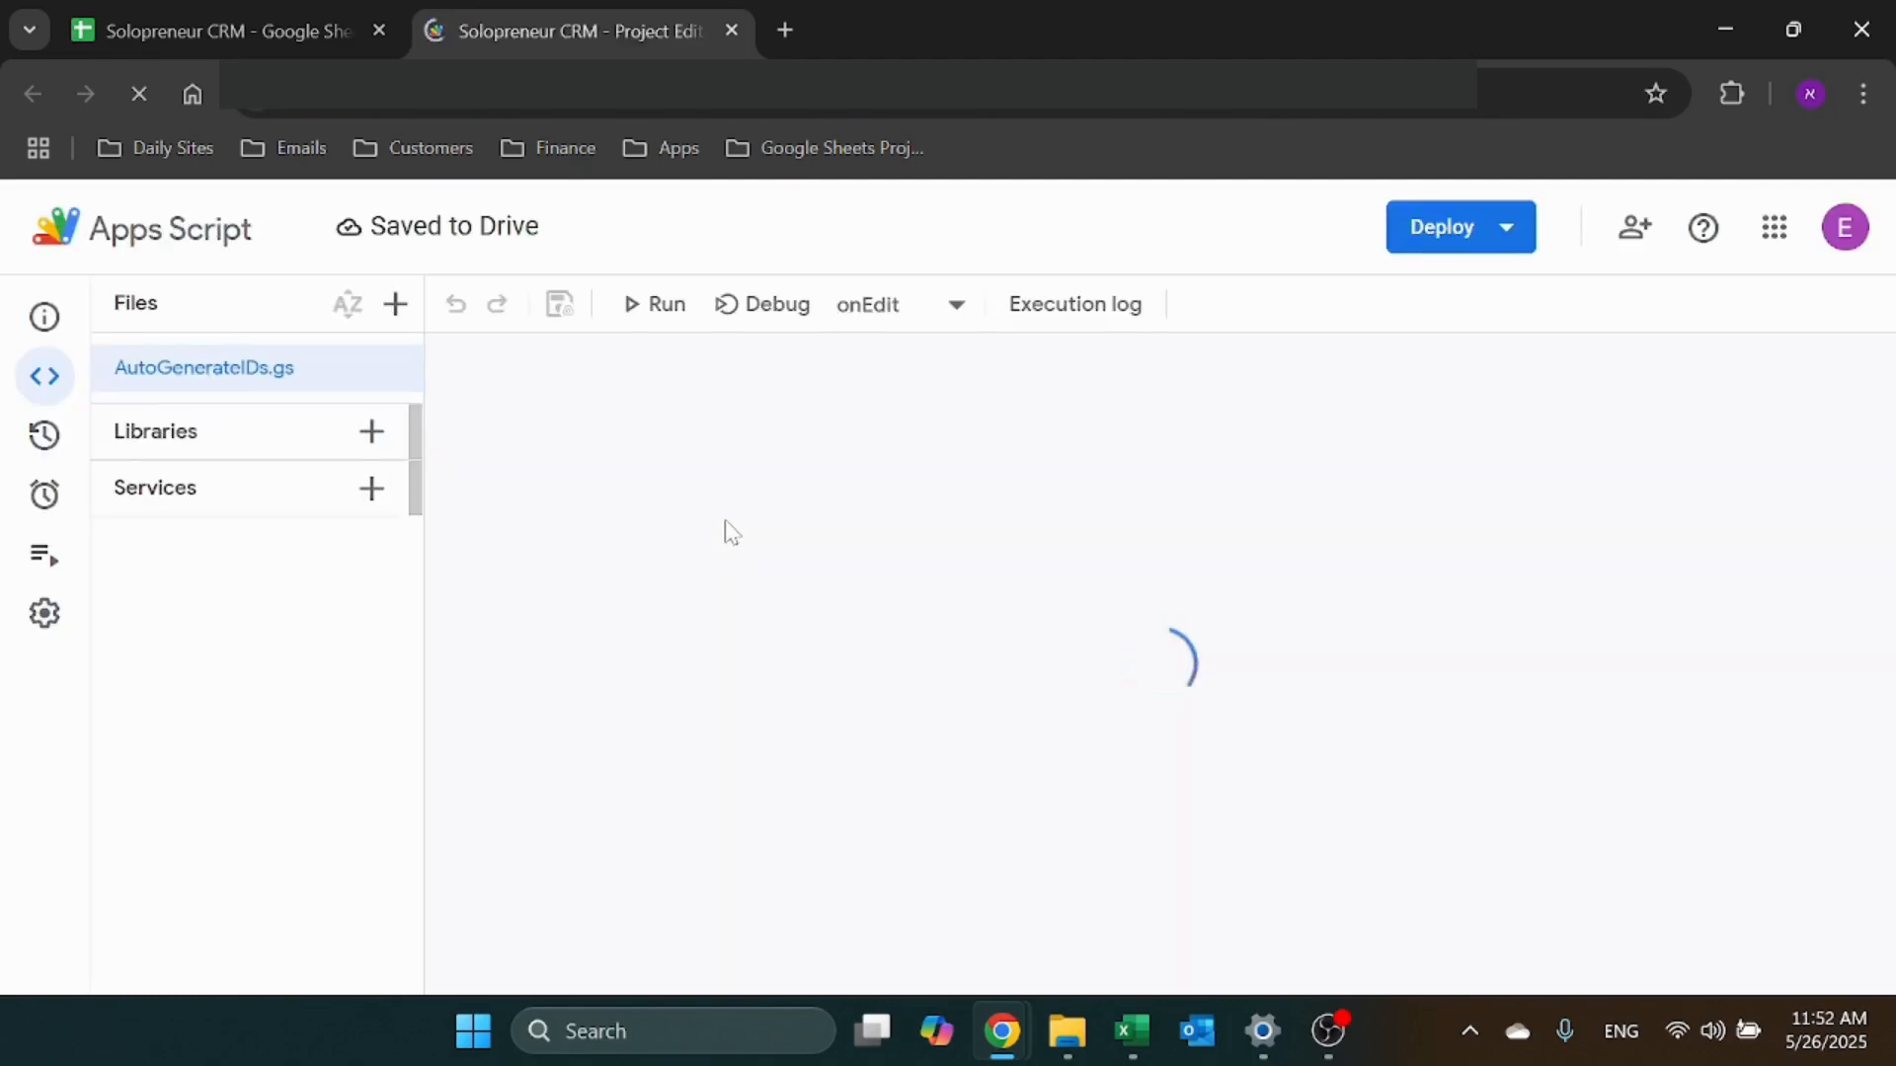
{"action": "left_click", "coordinate": [1787, 518]}
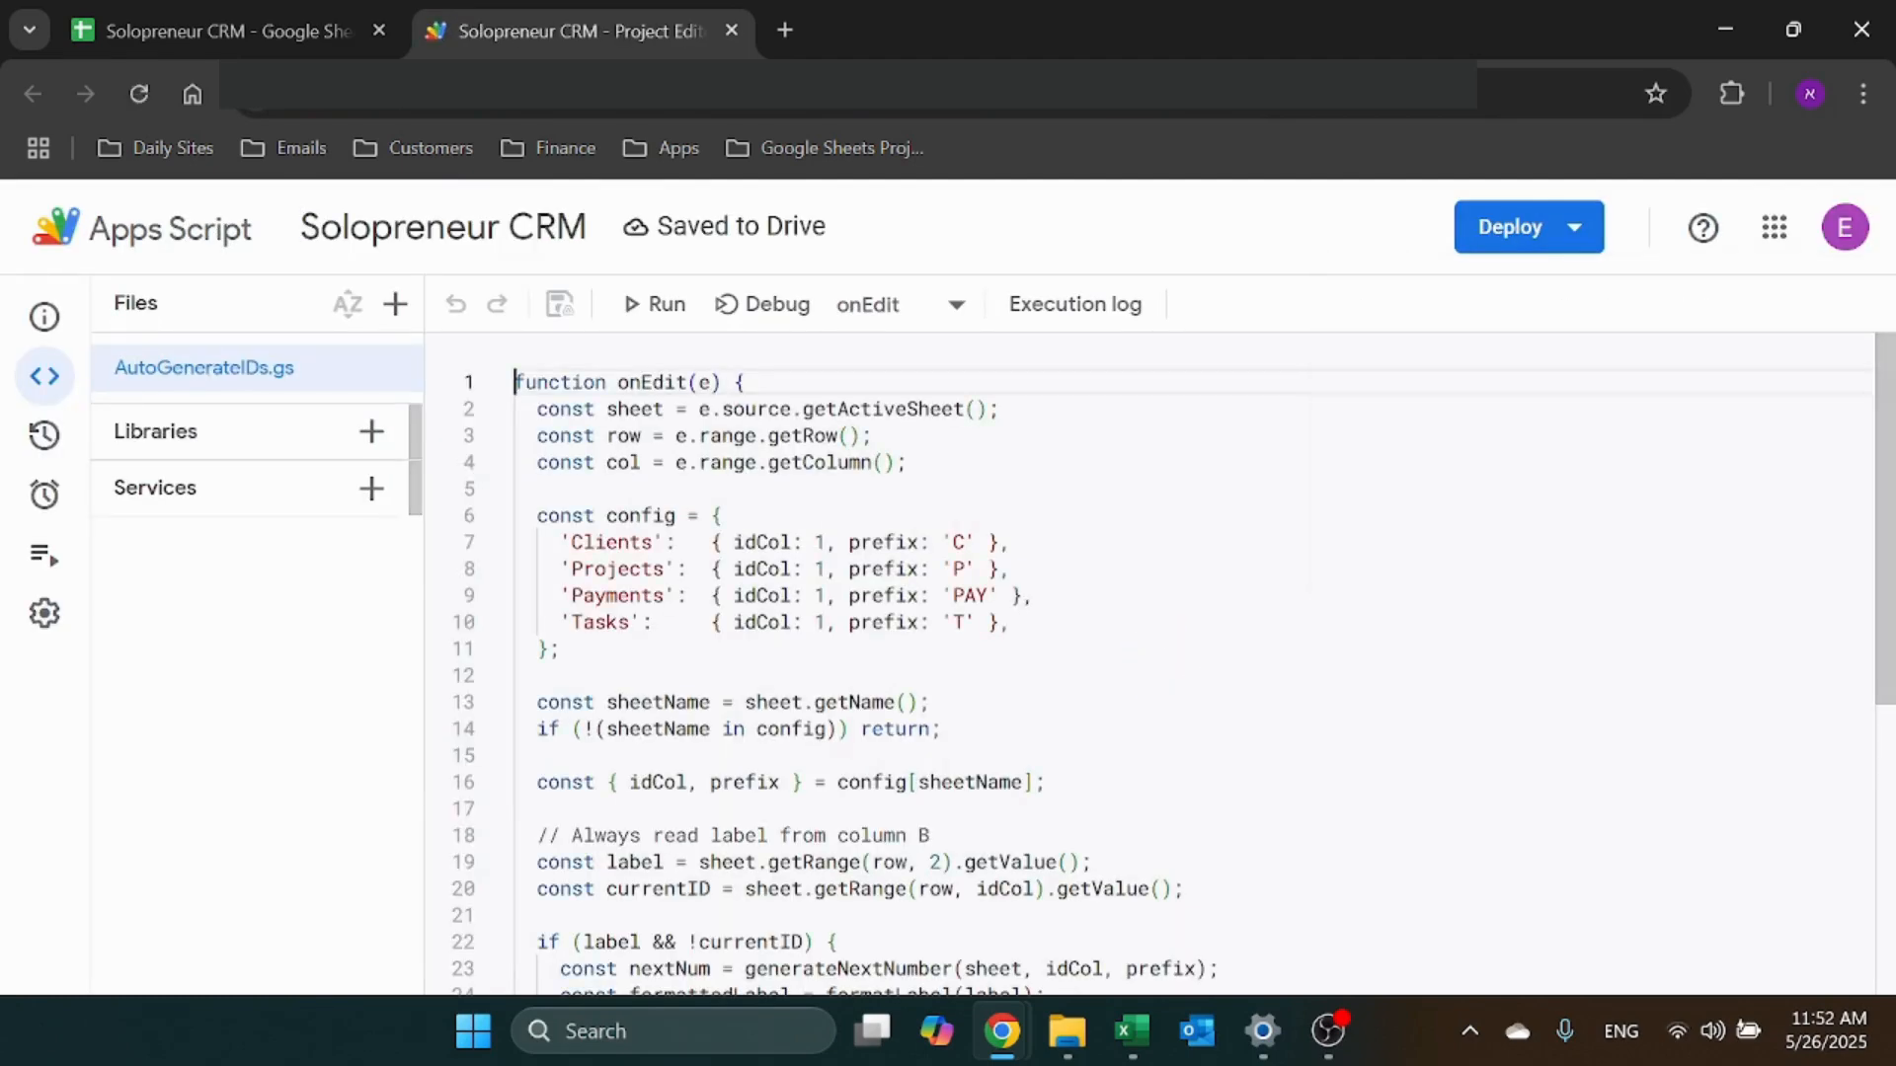
Scroll through the AutoGenerateIDs.gs code, then return to the Clients sheet
{"action": "scroll", "coordinate": [1151, 664], "scroll_direction": "down", "scroll_amount": 5}
{"action": "scroll", "coordinate": [1151, 663], "scroll_direction": "up", "scroll_amount": 5}
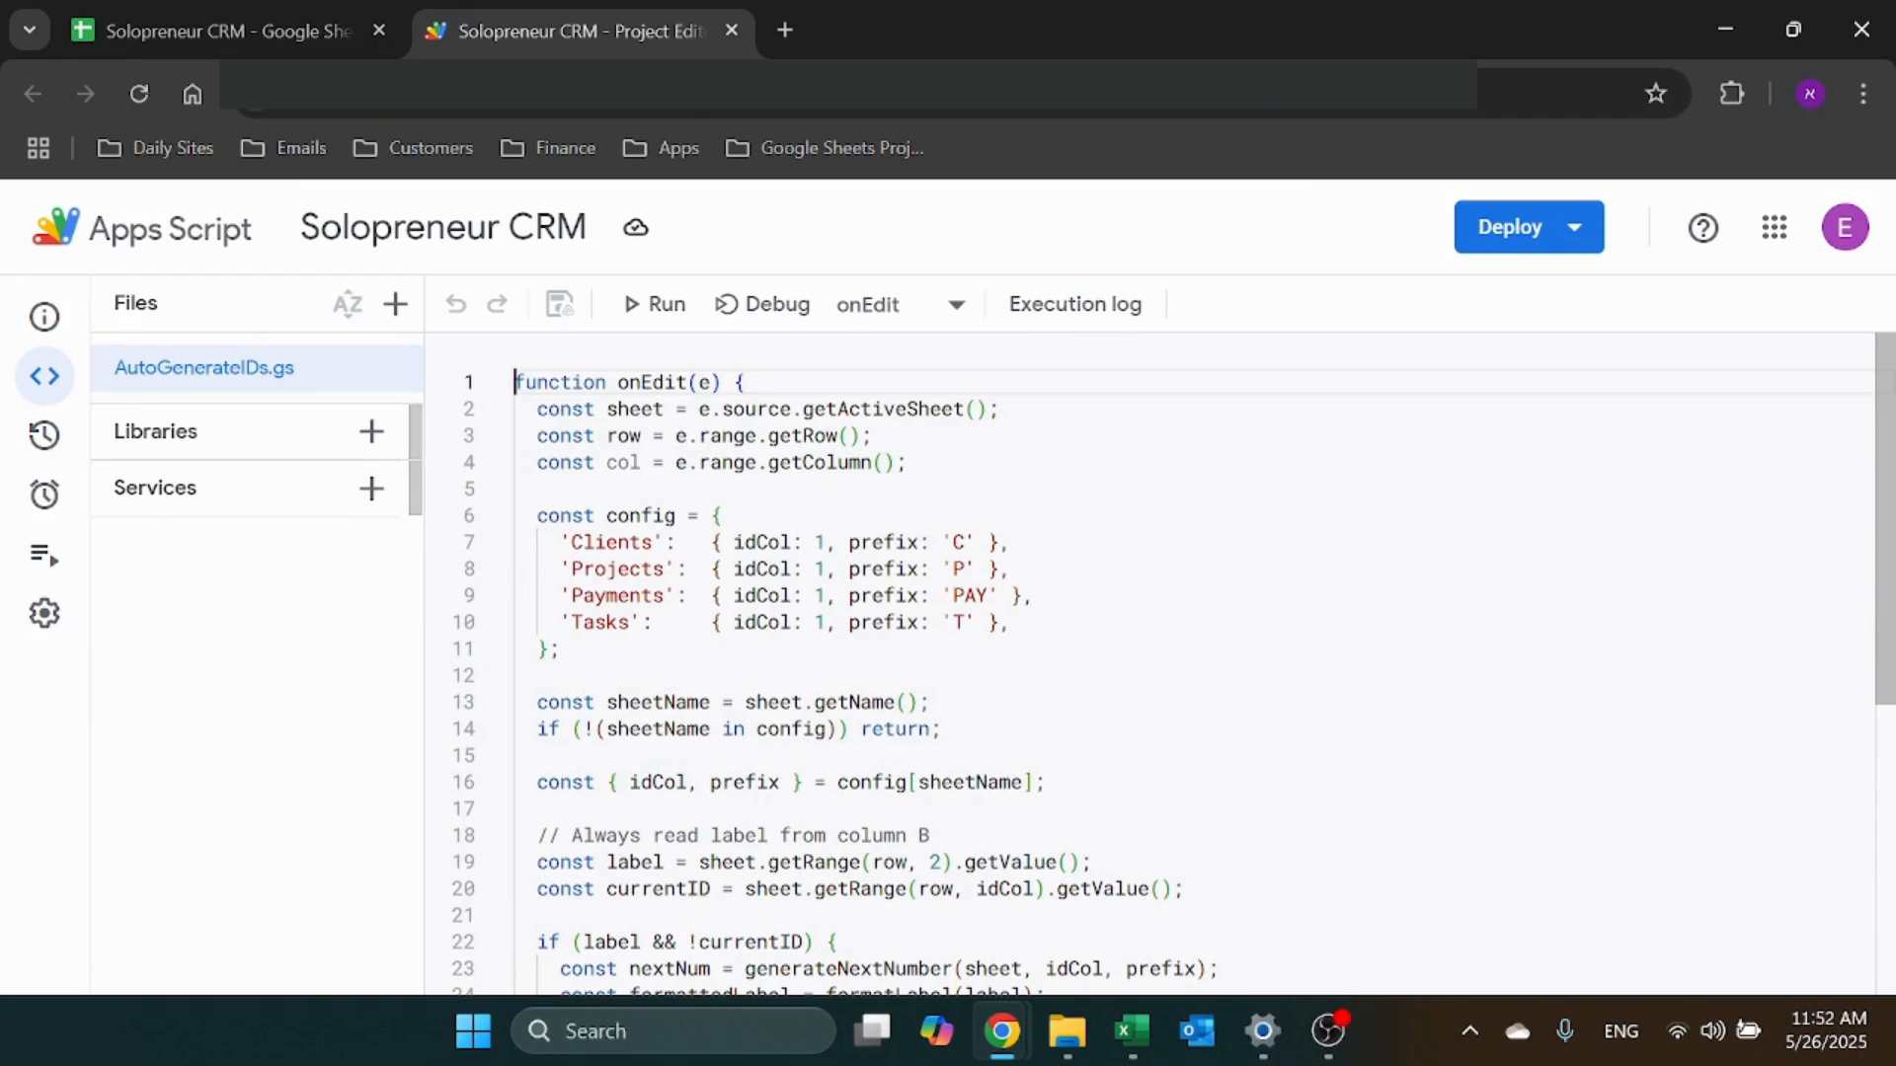
{"action": "scroll", "coordinate": [1150, 663], "scroll_direction": "down", "scroll_amount": 3}
{"action": "scroll", "coordinate": [1150, 663], "scroll_direction": "down", "scroll_amount": 3}
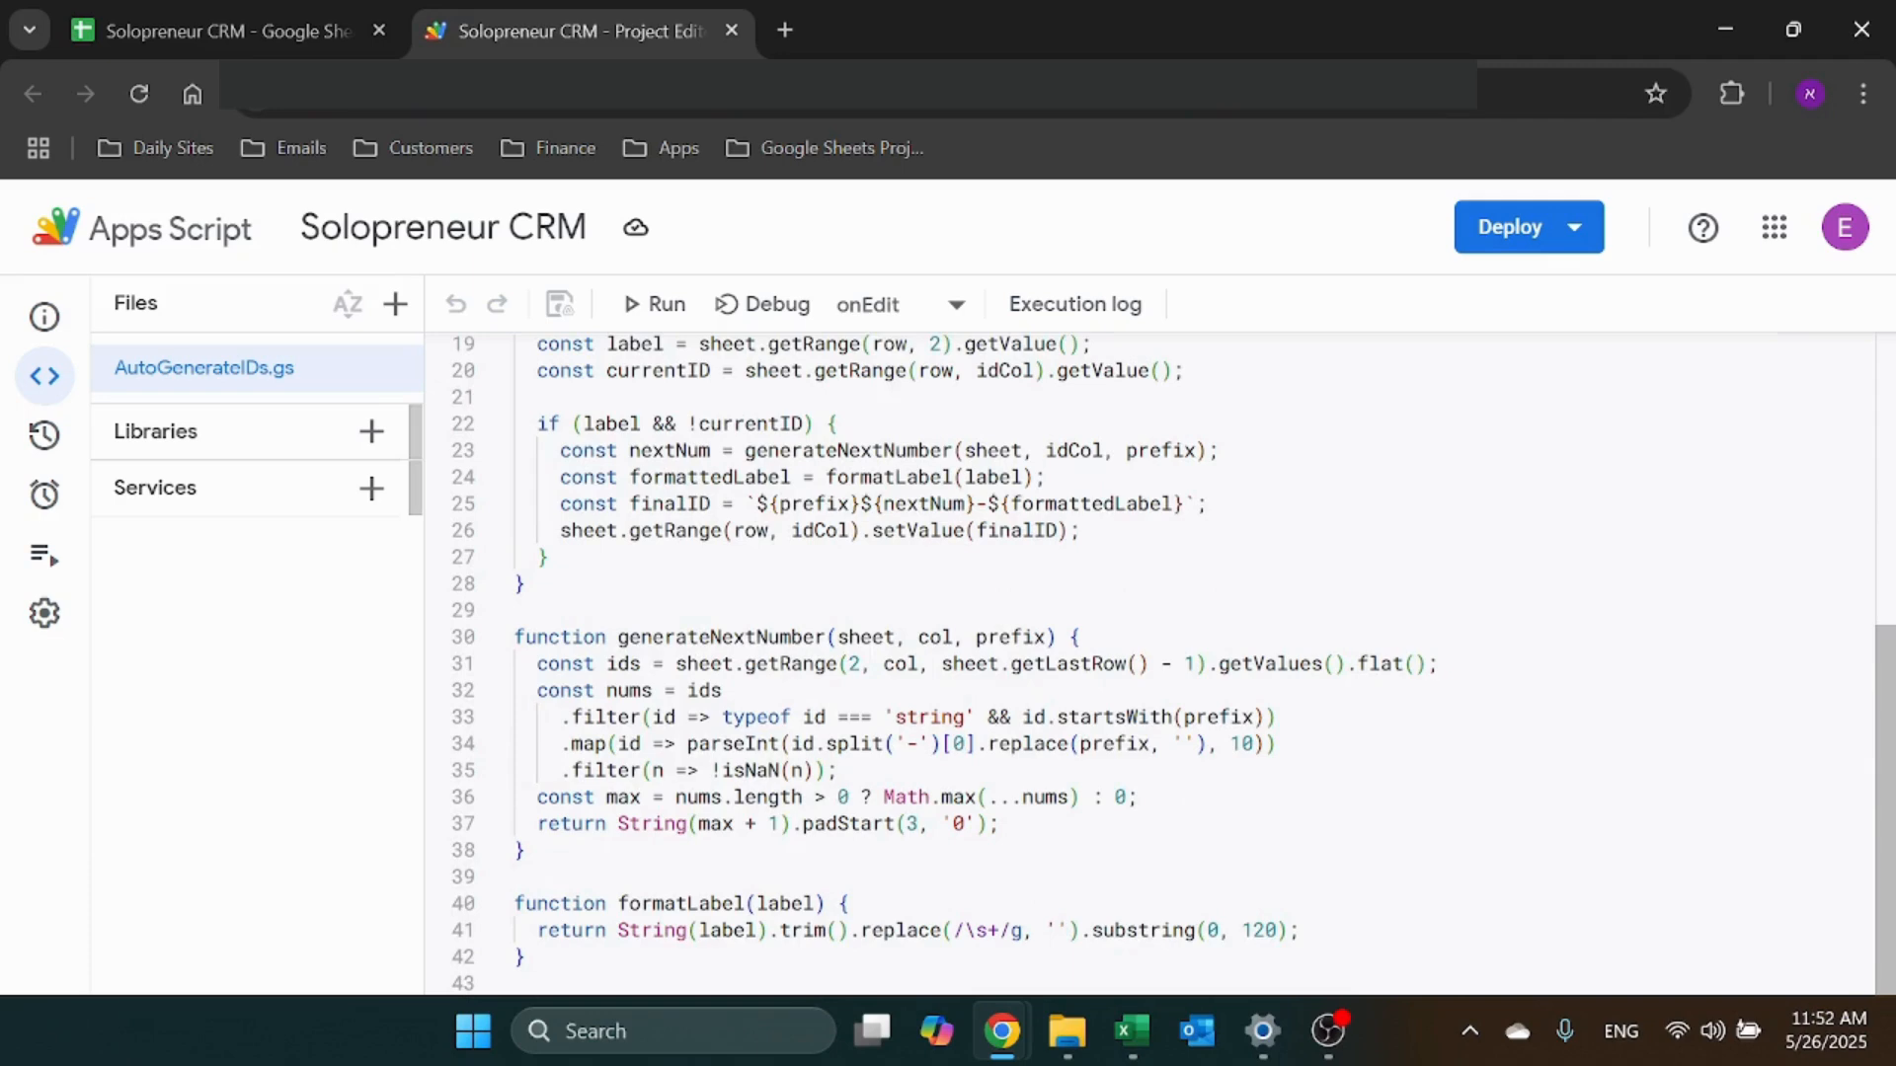
{"action": "scroll", "coordinate": [1150, 663], "scroll_direction": "up", "scroll_amount": 6}
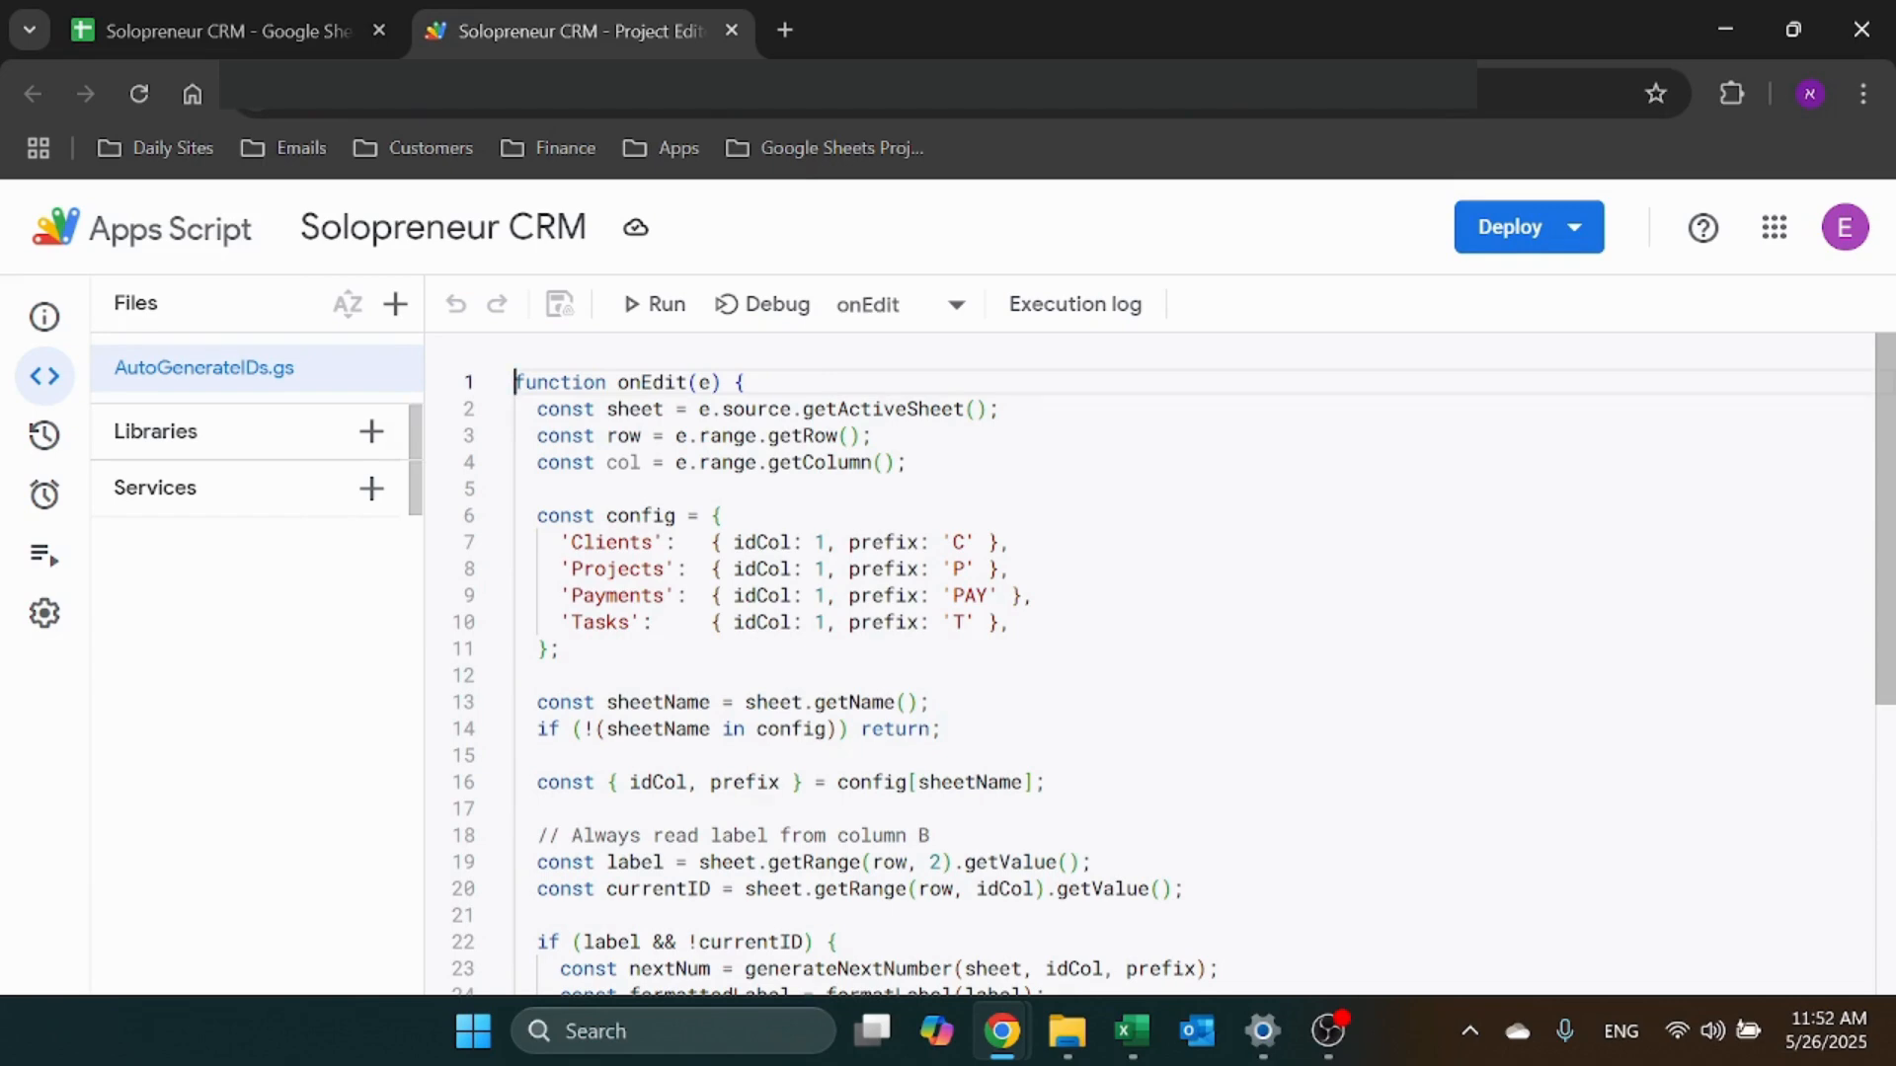
{"action": "scroll", "coordinate": [1150, 664], "scroll_direction": "down", "scroll_amount": 6}
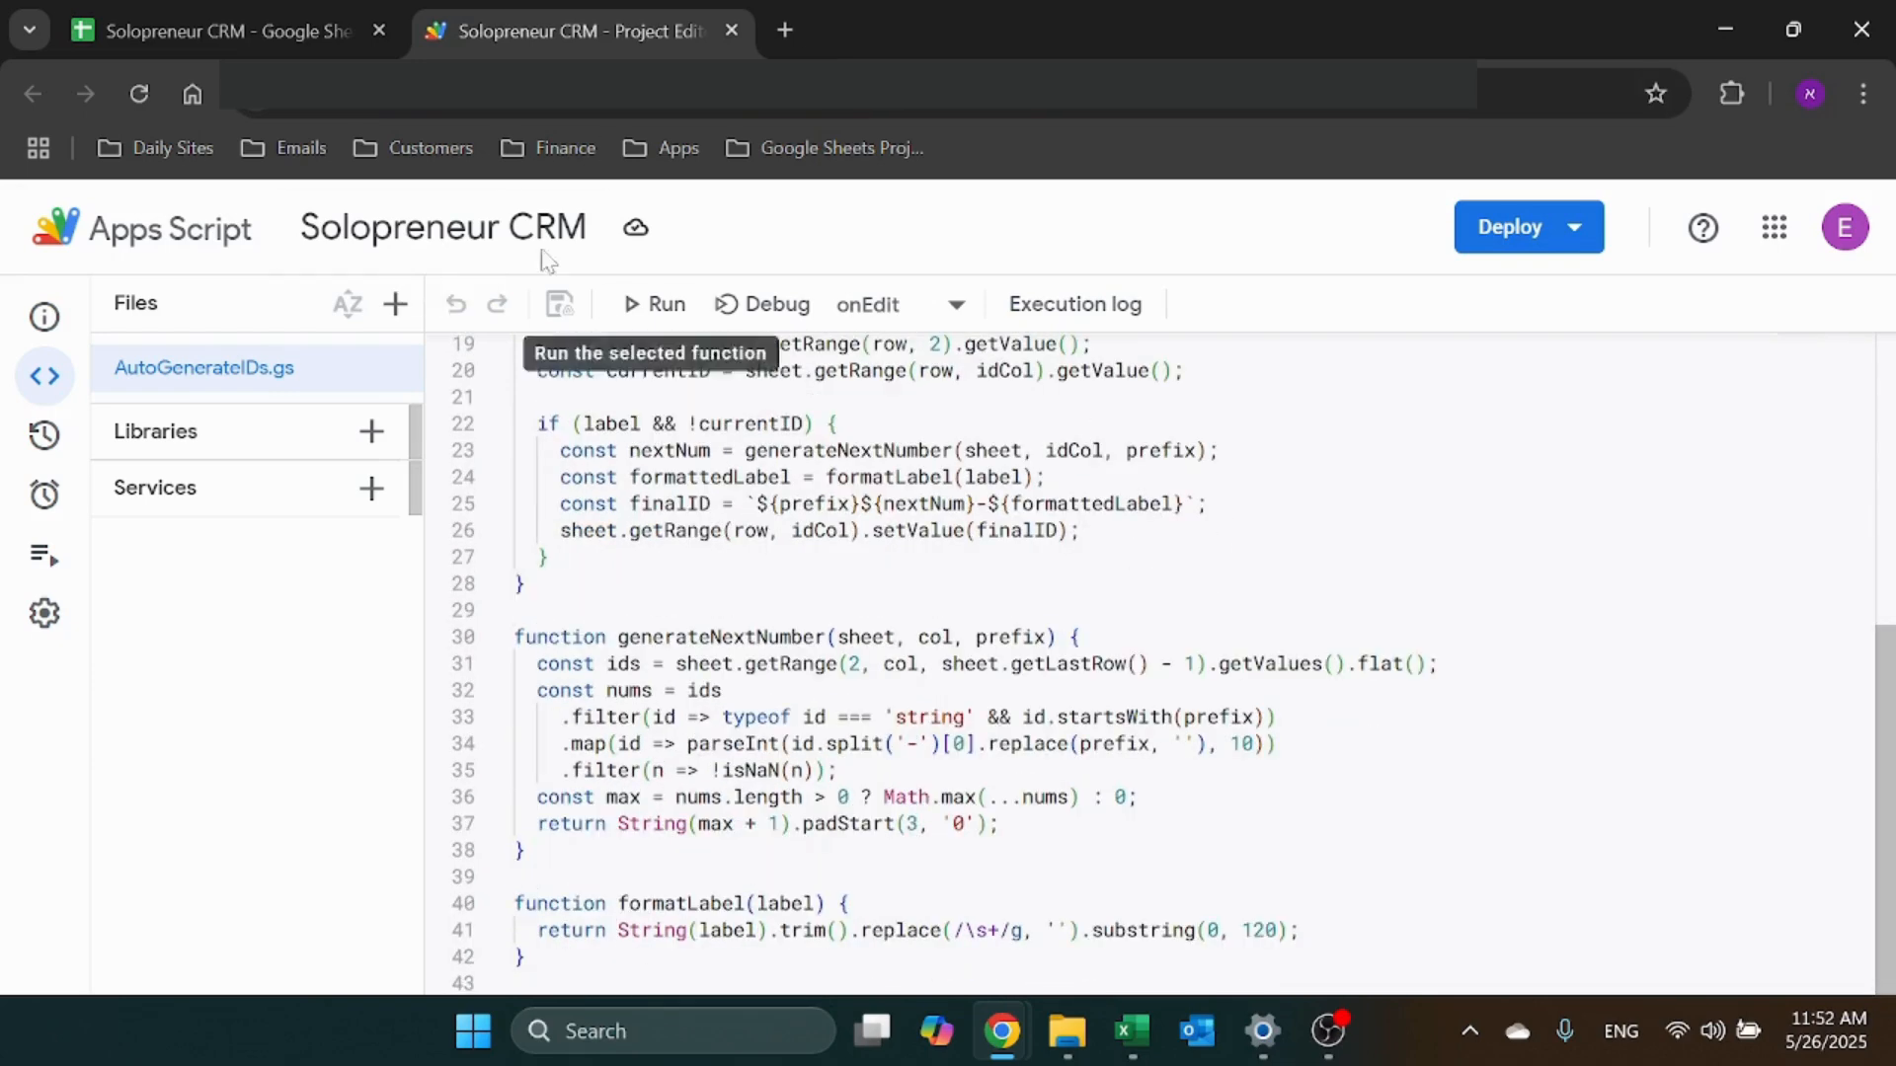
{"action": "left_click", "coordinate": [326, 20]}
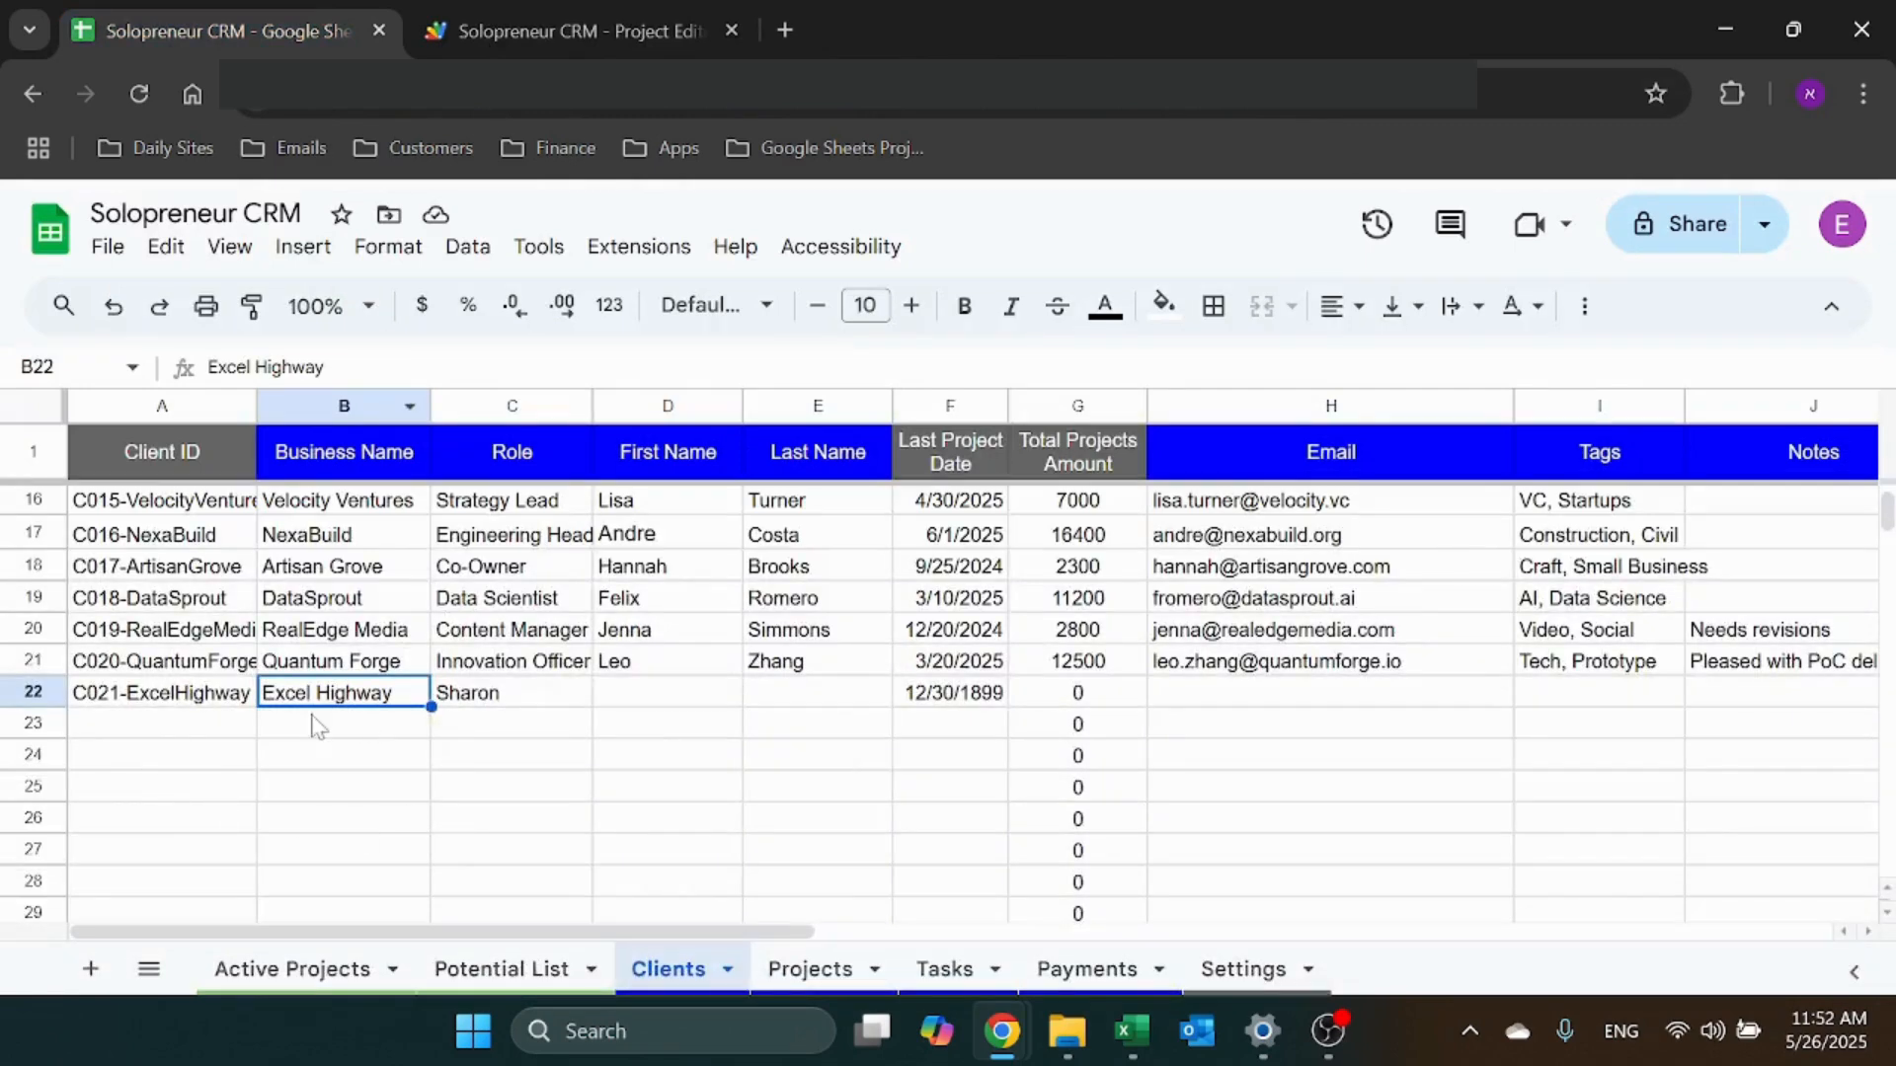
Delete the Excel Highway row 22 from Clients, then go to the Projects sheet
{"action": "right_click", "coordinate": [33, 694]}
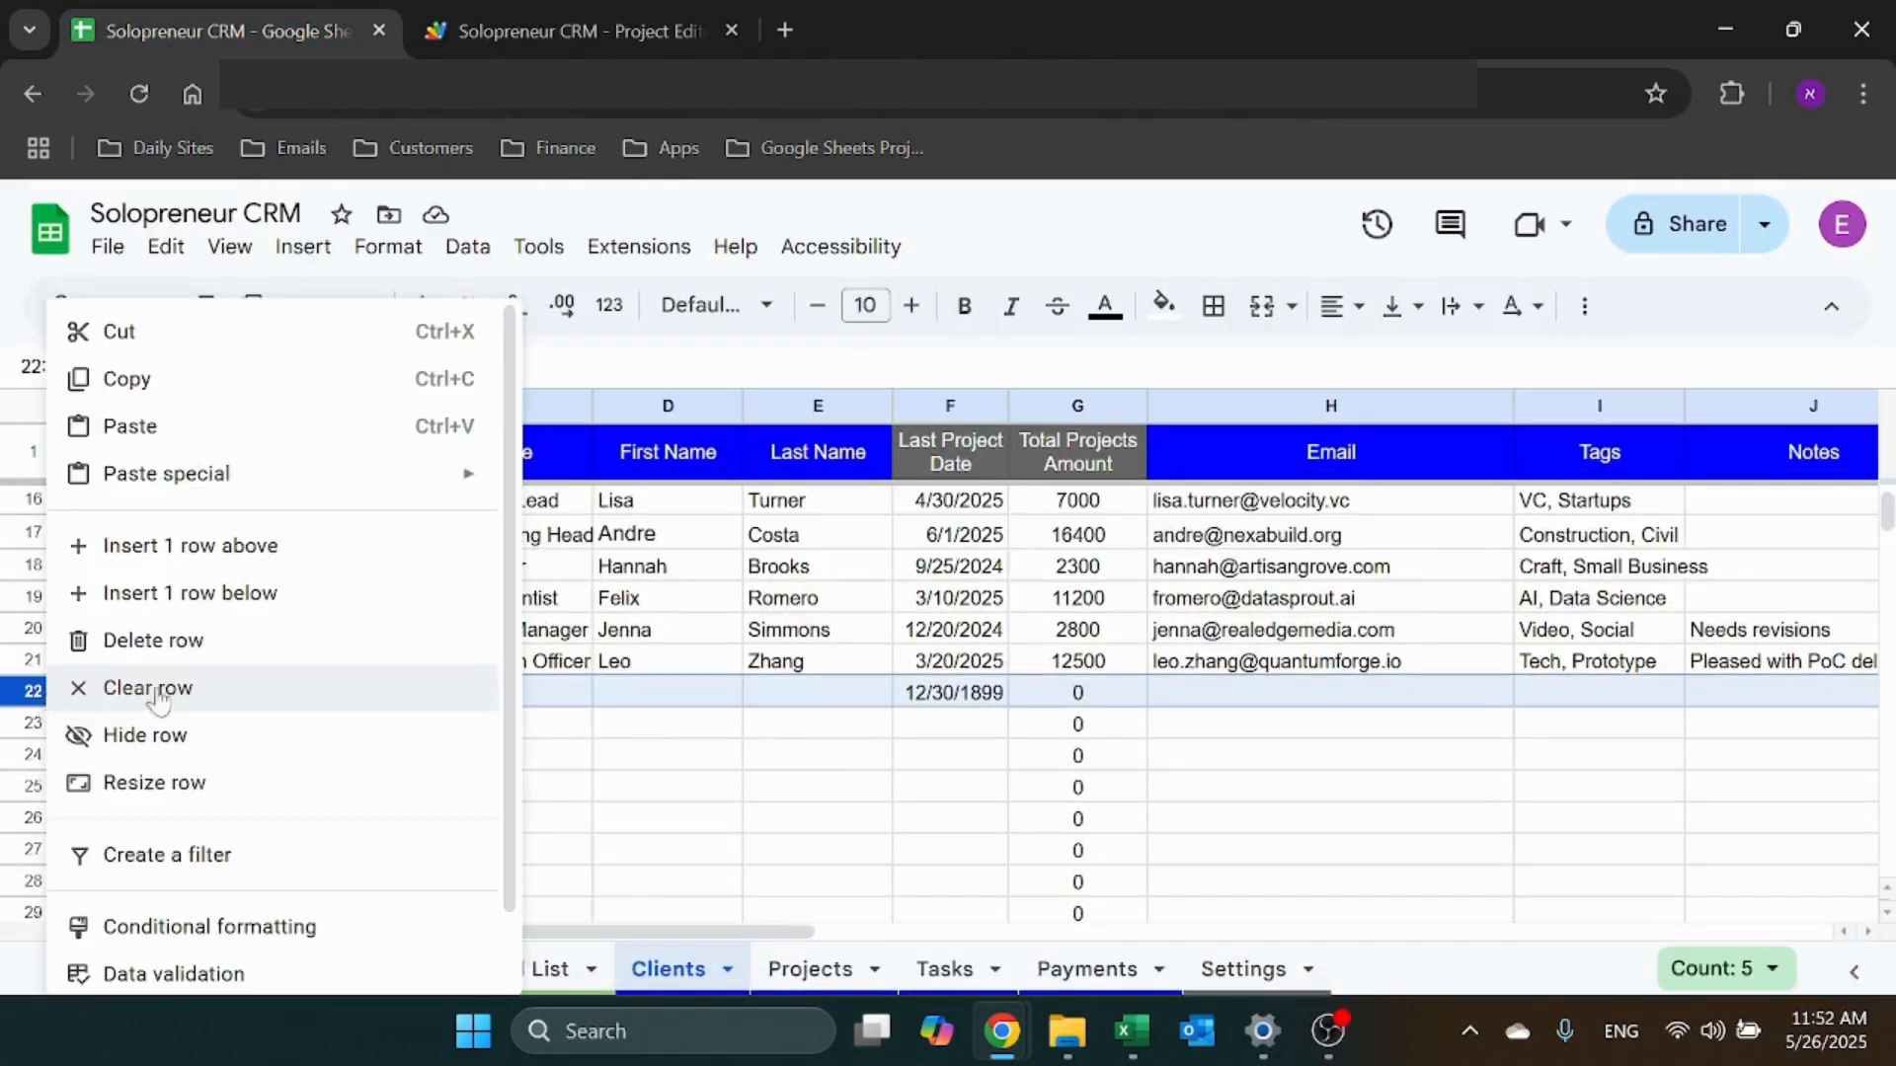
{"action": "left_click", "coordinate": [188, 644]}
{"action": "left_click", "coordinate": [373, 697]}
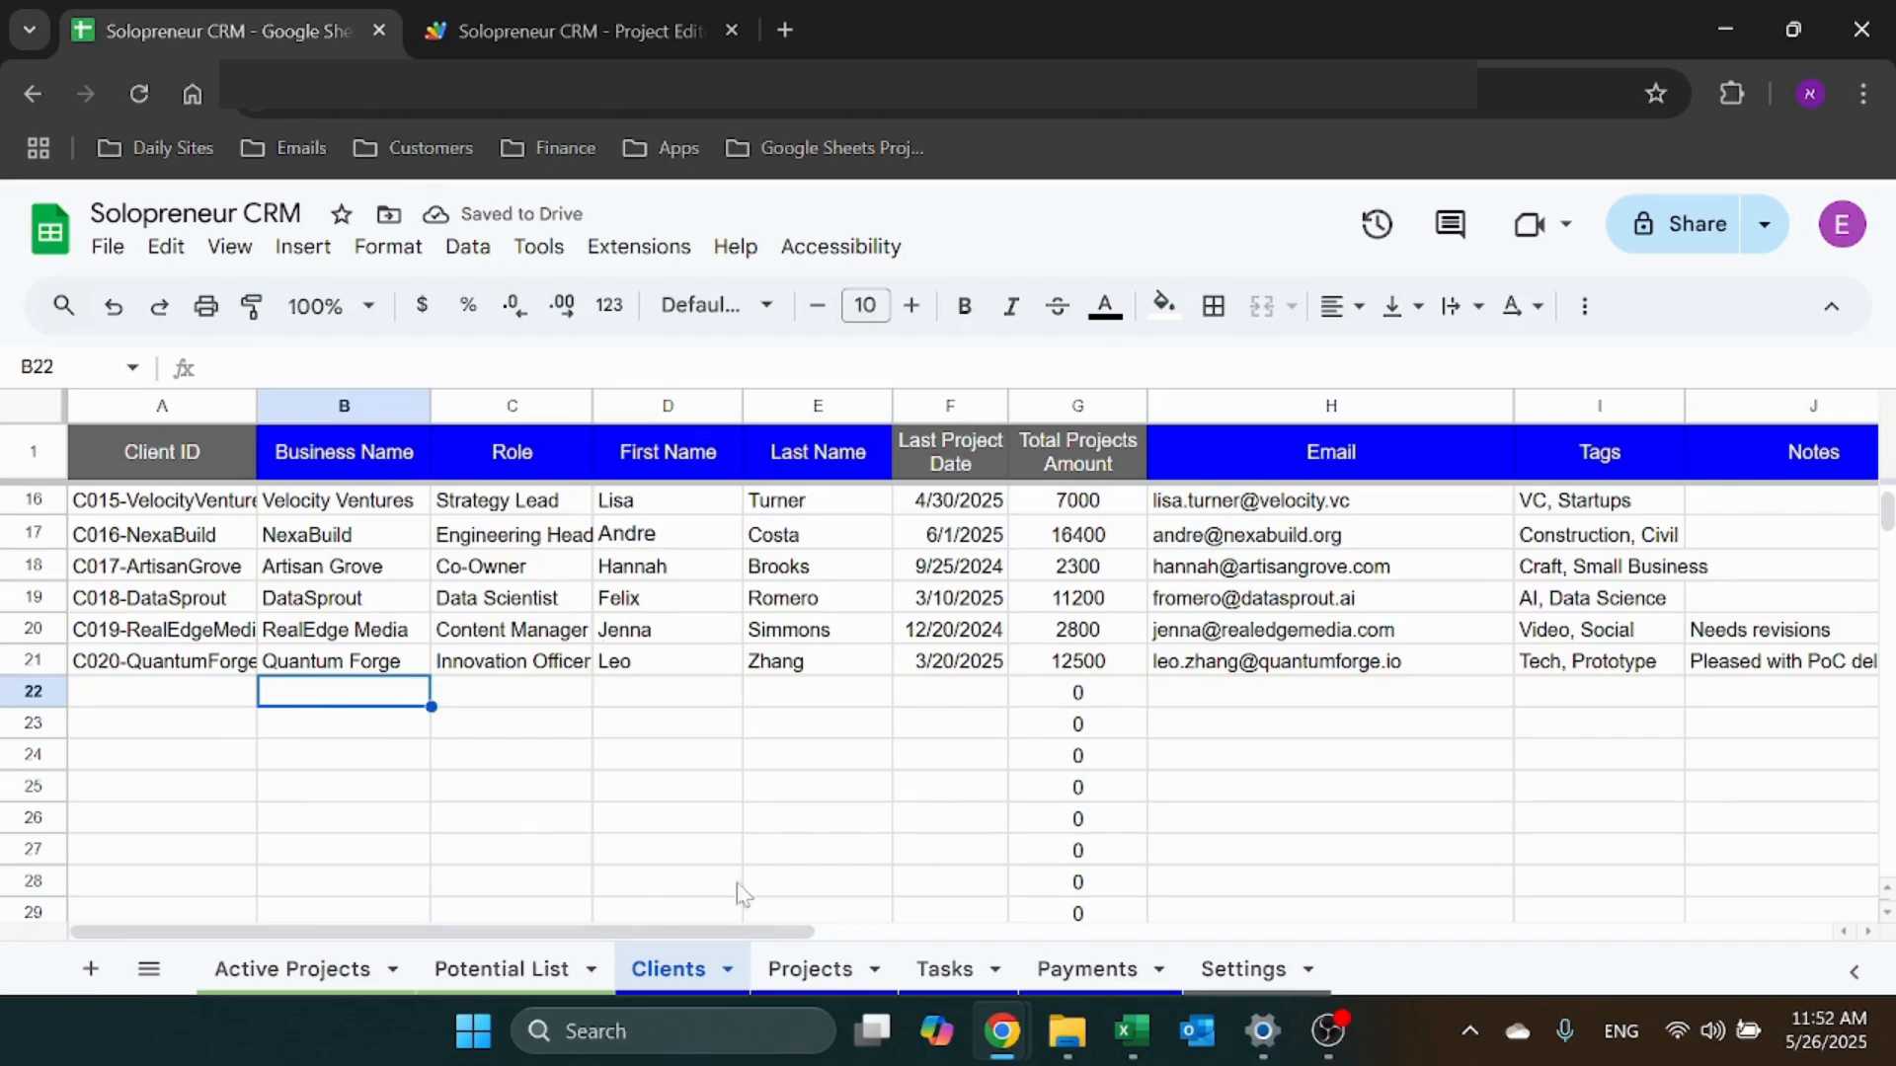
{"action": "left_click", "coordinate": [810, 971]}
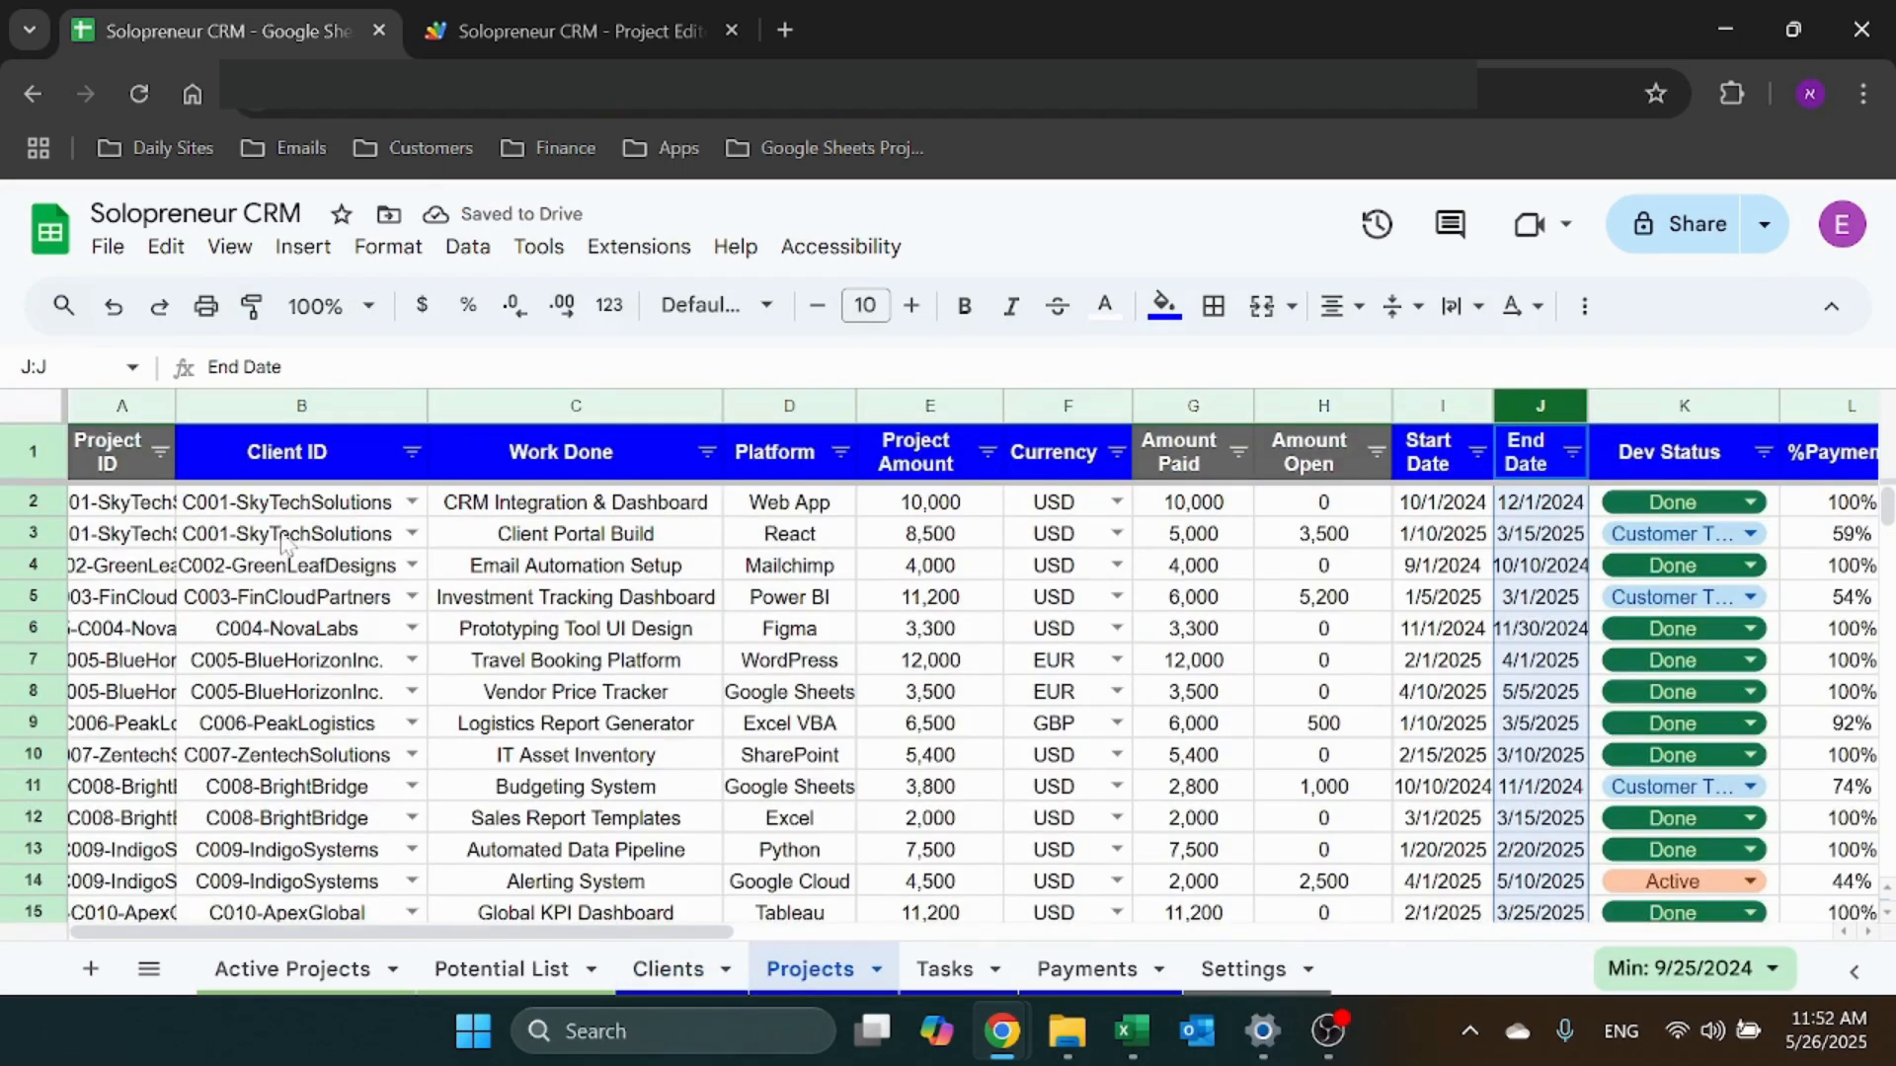
{"action": "scroll", "coordinate": [283, 541], "scroll_direction": "down", "scroll_amount": 8}
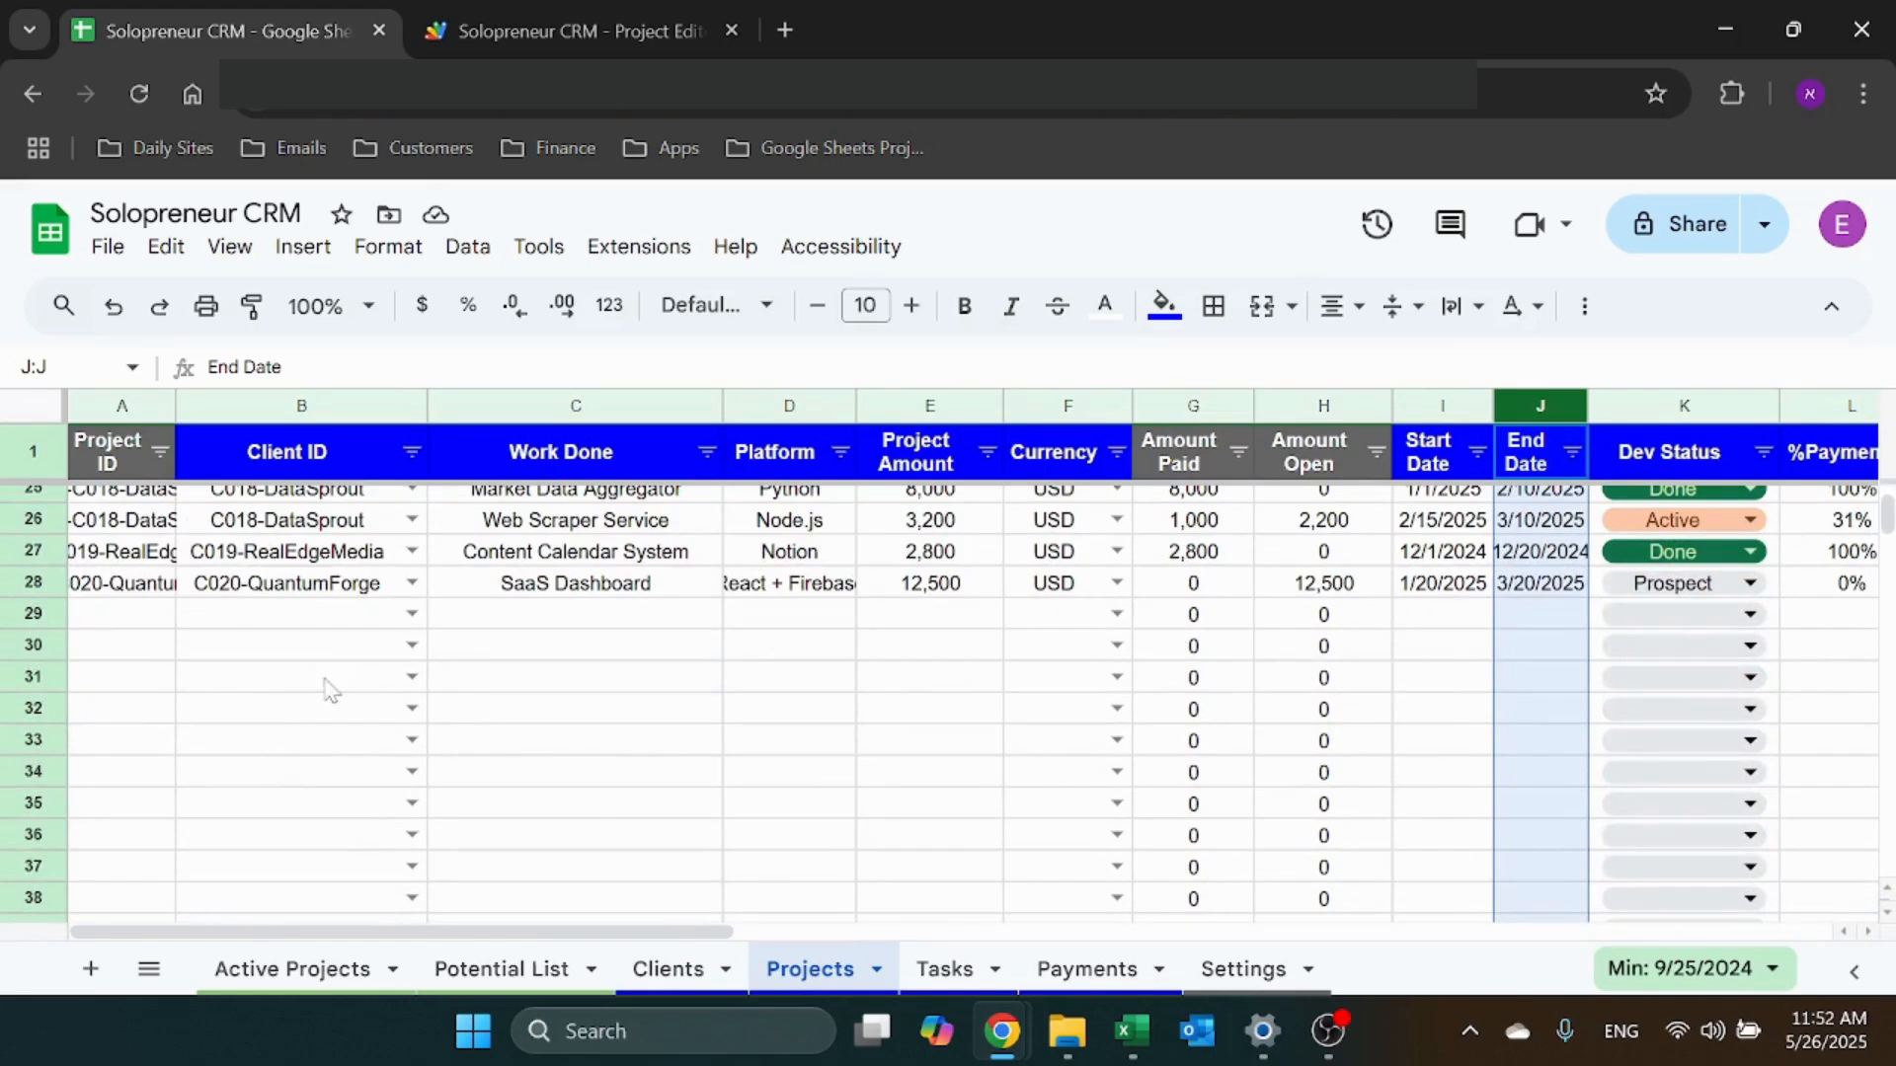
{"action": "left_click", "coordinate": [345, 620]}
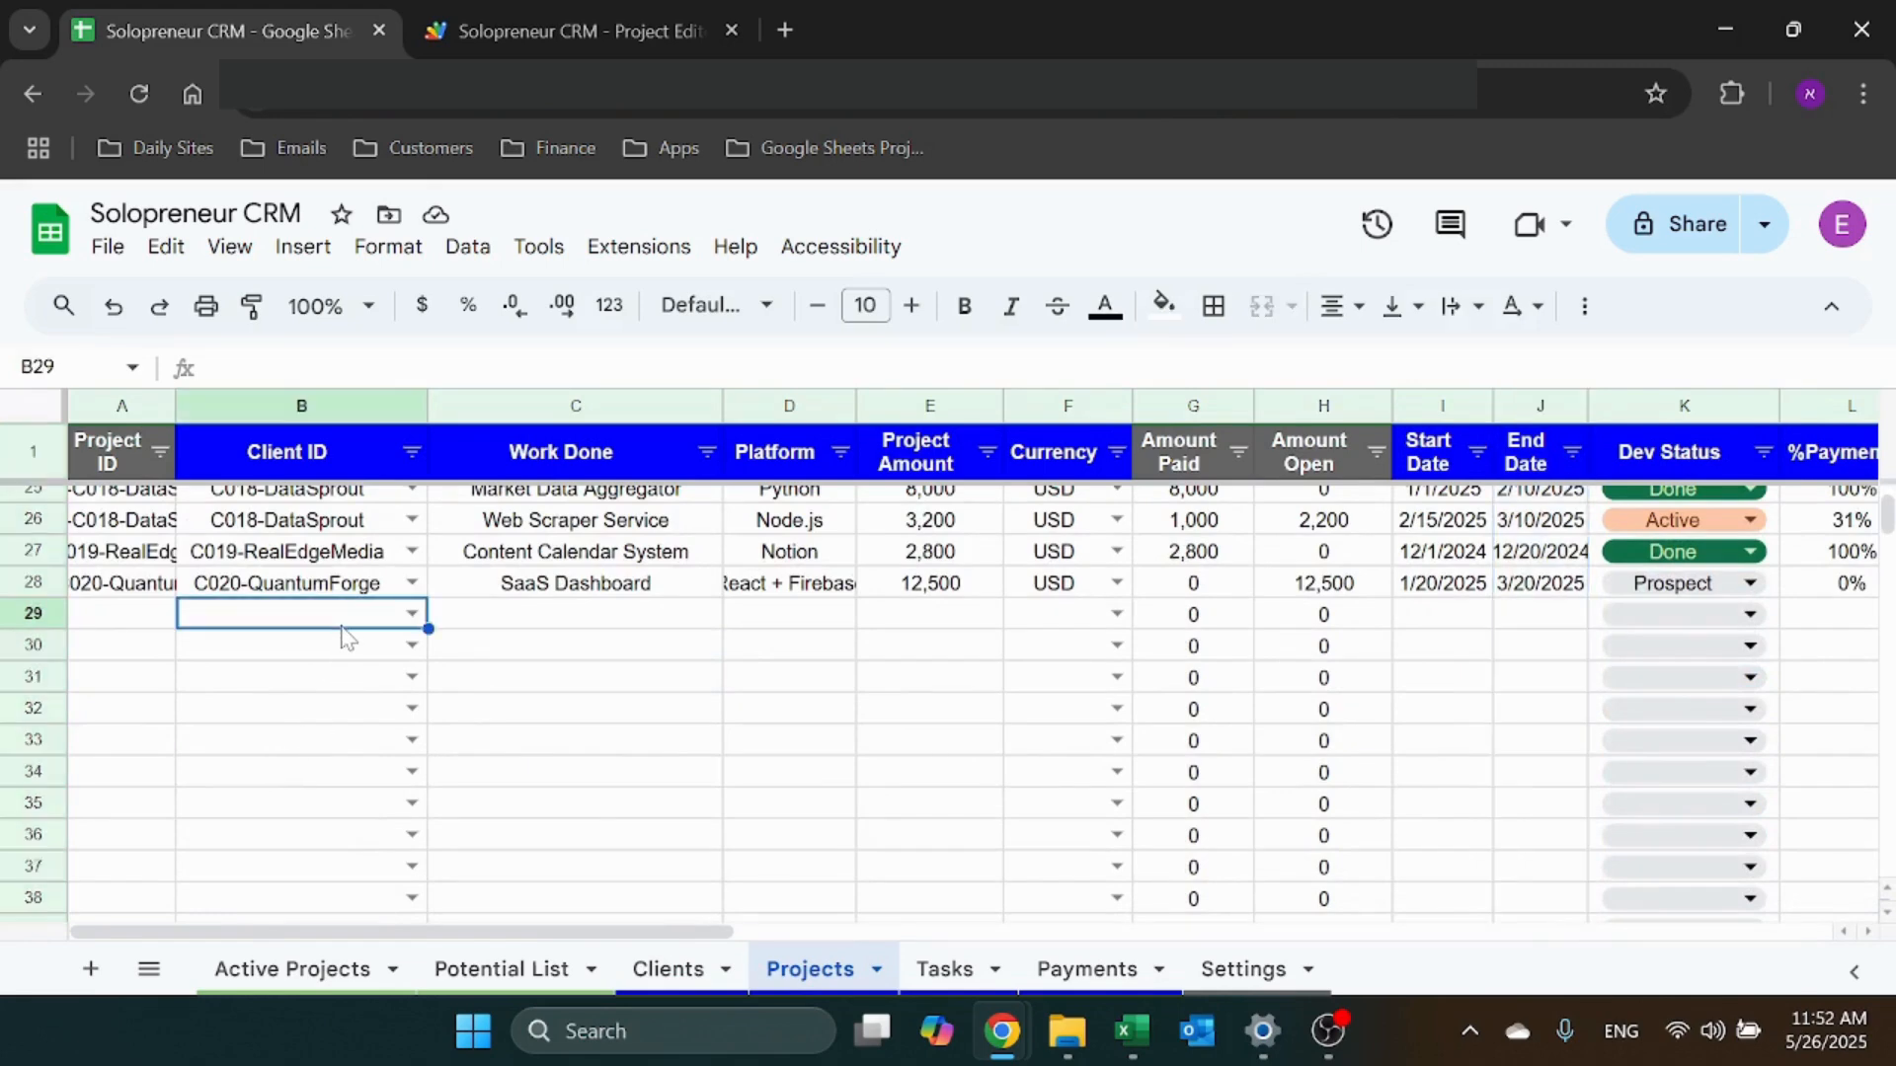
{"action": "left_click", "coordinate": [468, 249]}
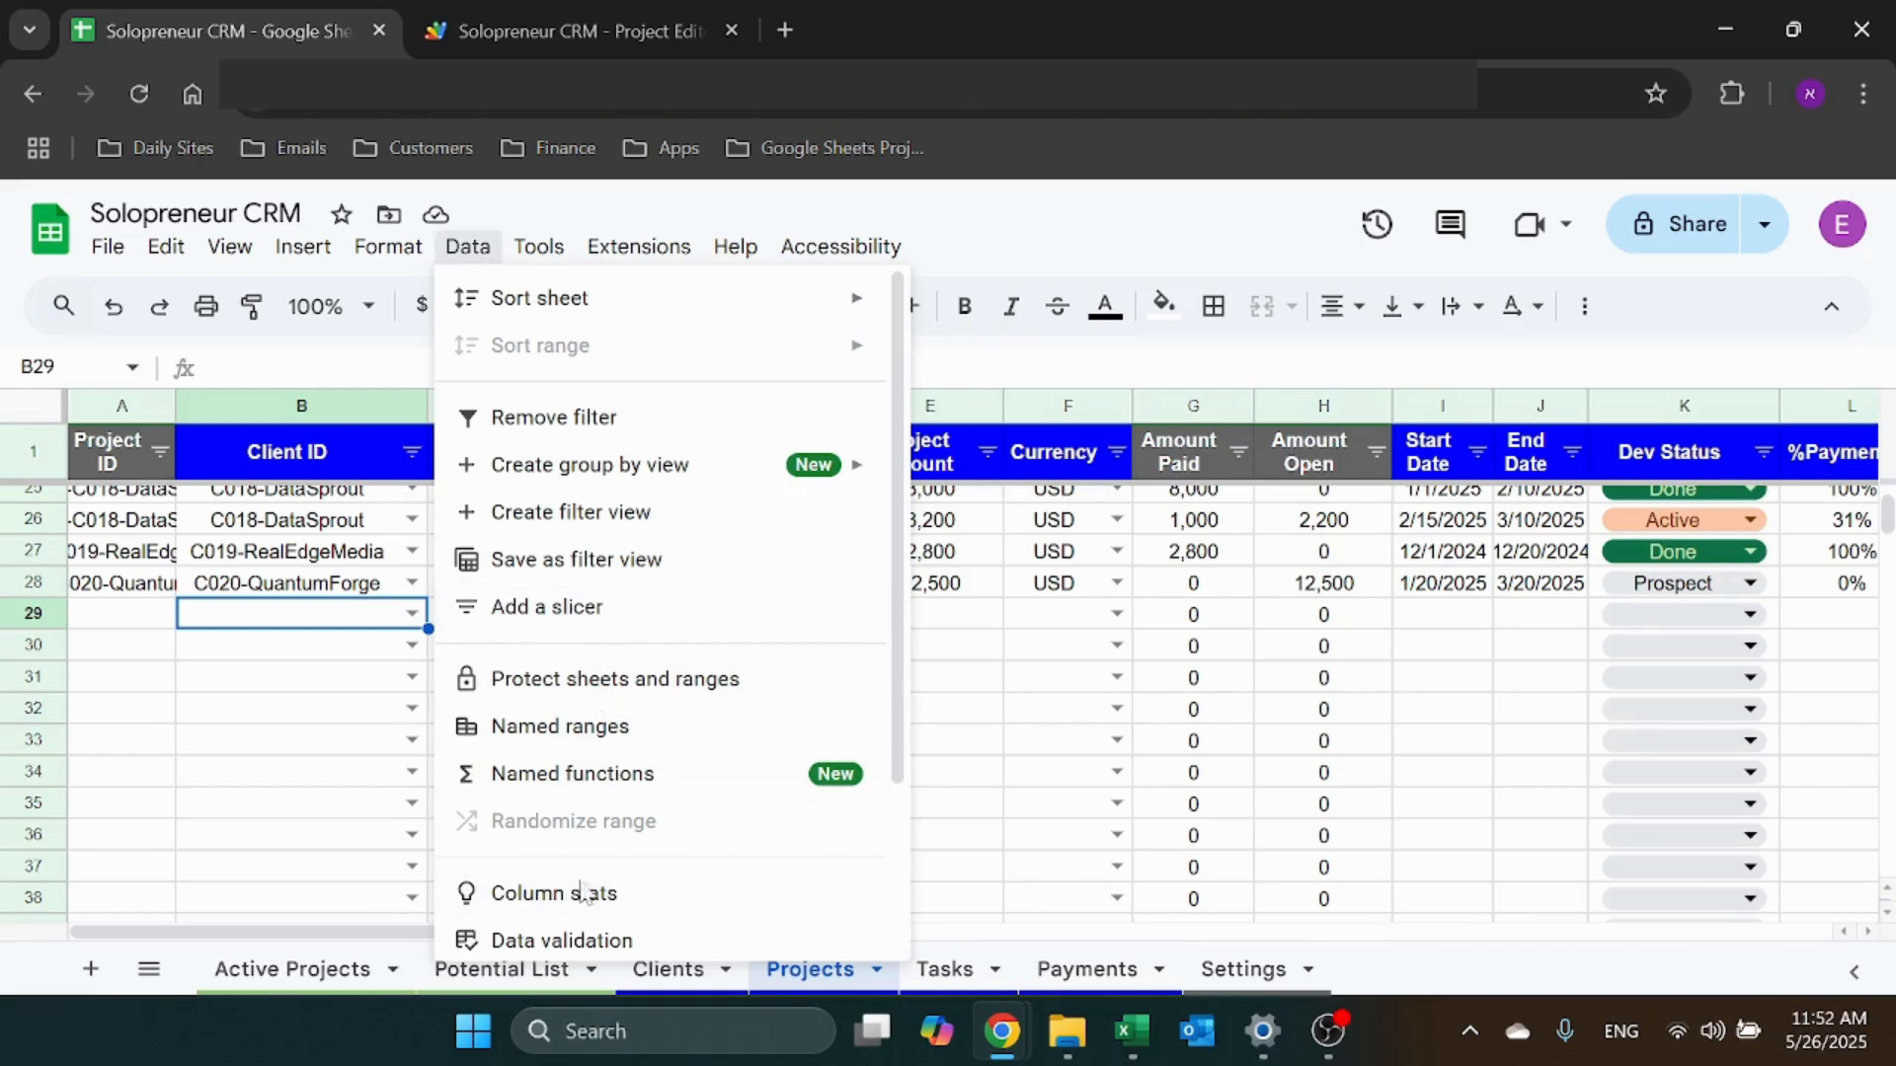
{"action": "left_click", "coordinate": [523, 940]}
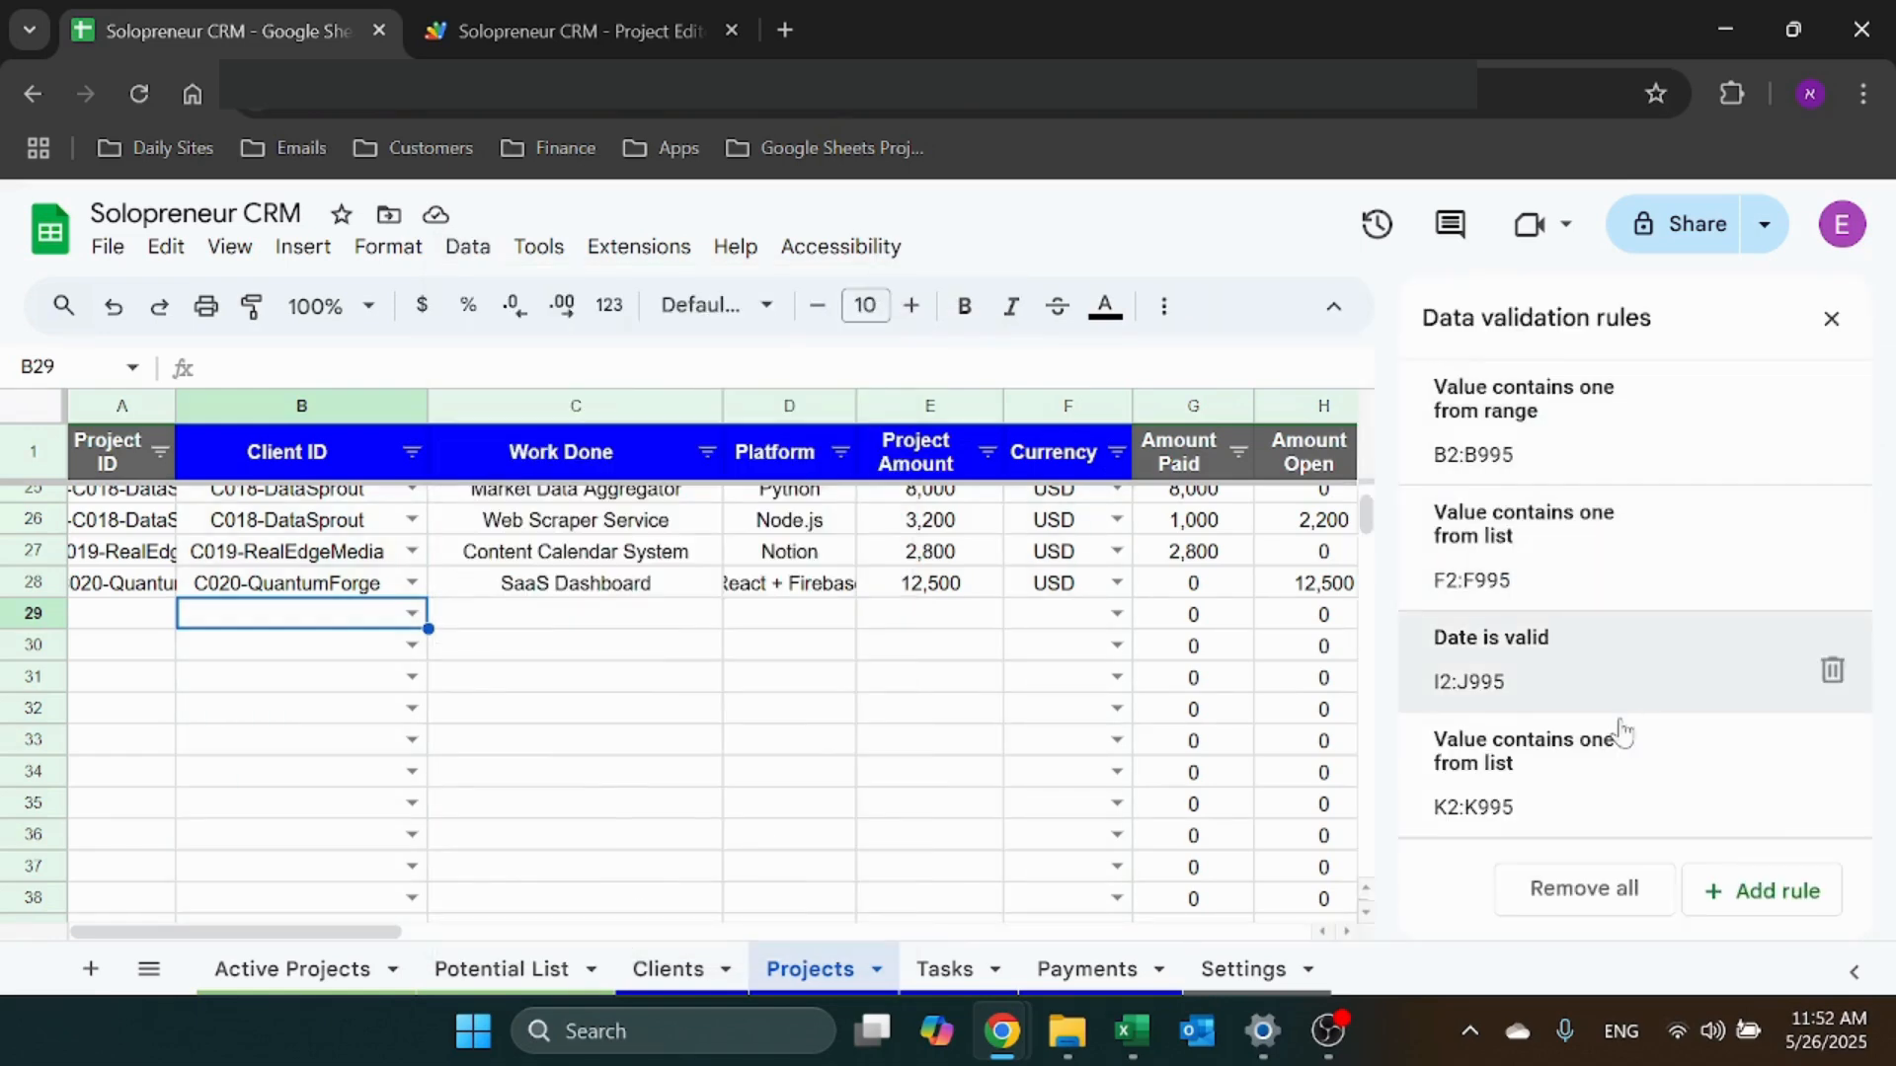
{"action": "left_click", "coordinate": [1621, 470]}
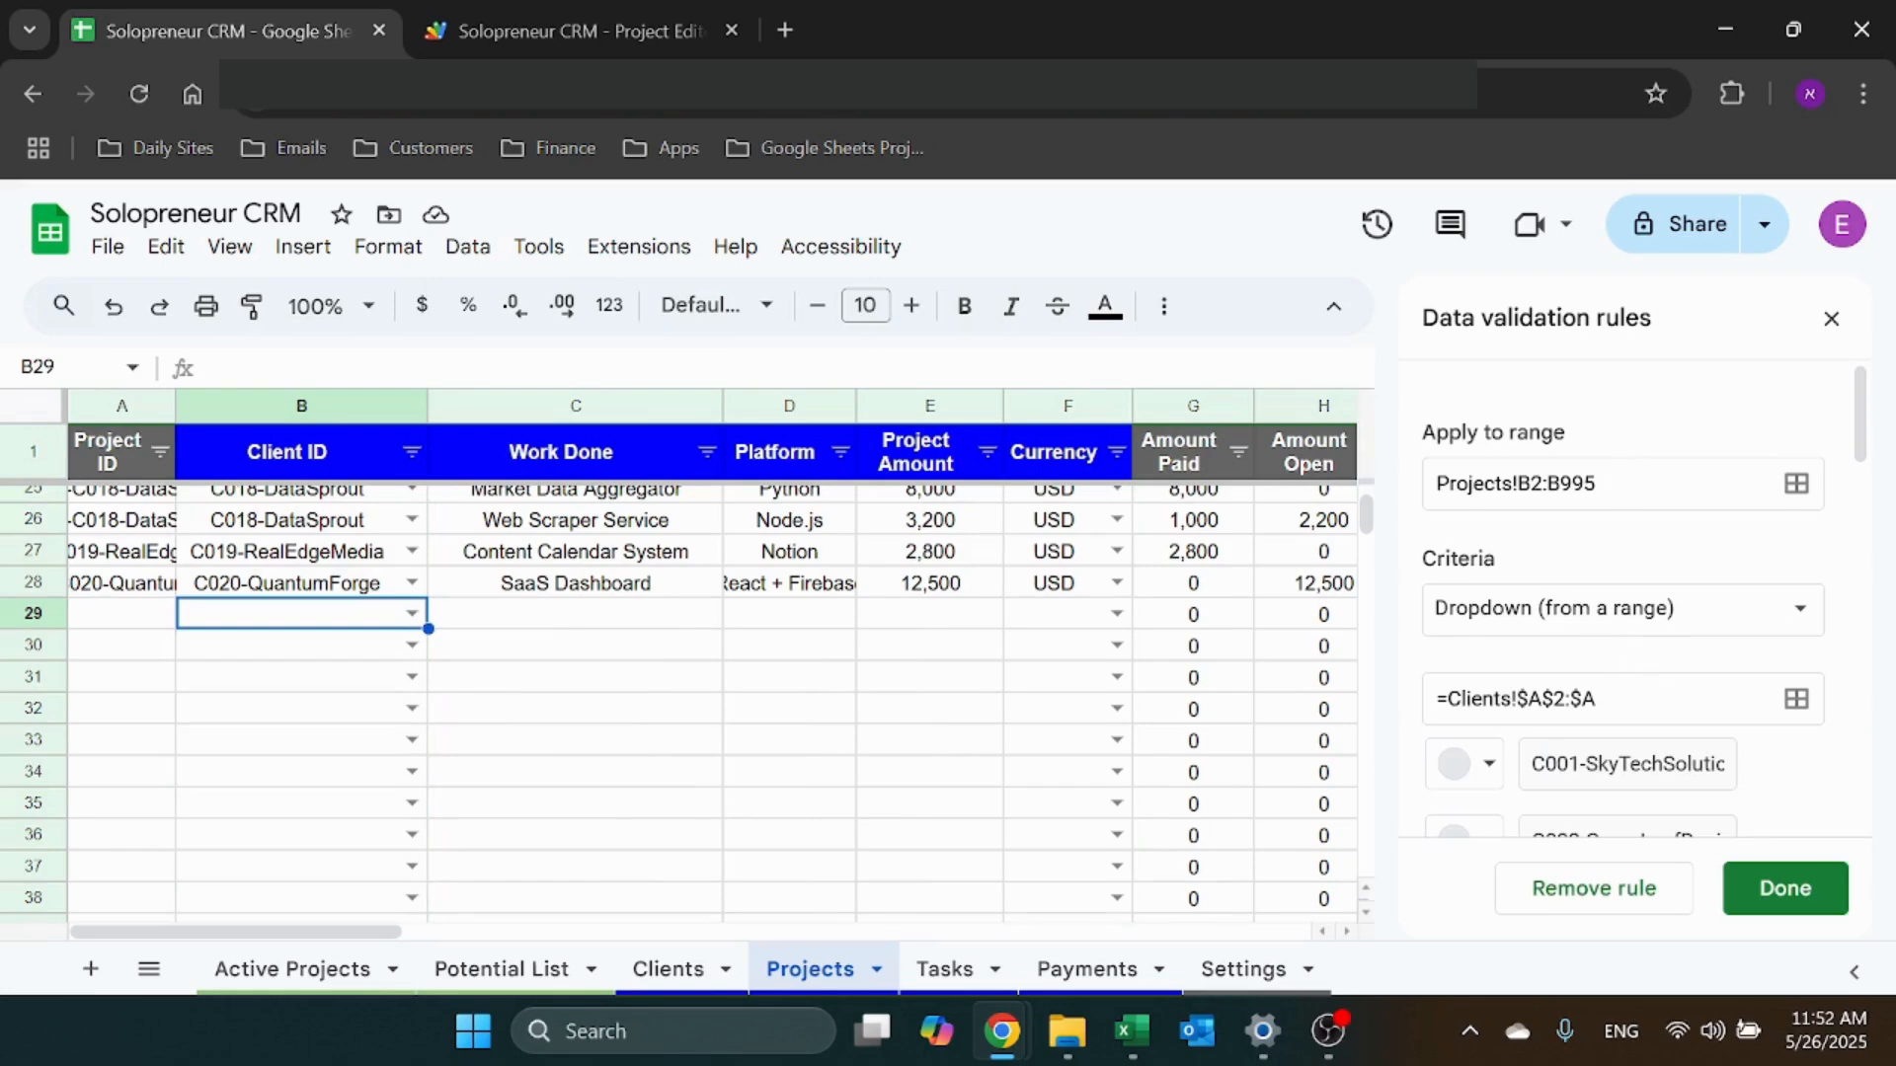
{"action": "left_click_drag", "start_coordinate": [1601, 699], "coordinate": [1528, 700]}
{"action": "left_click", "coordinate": [1598, 699]}
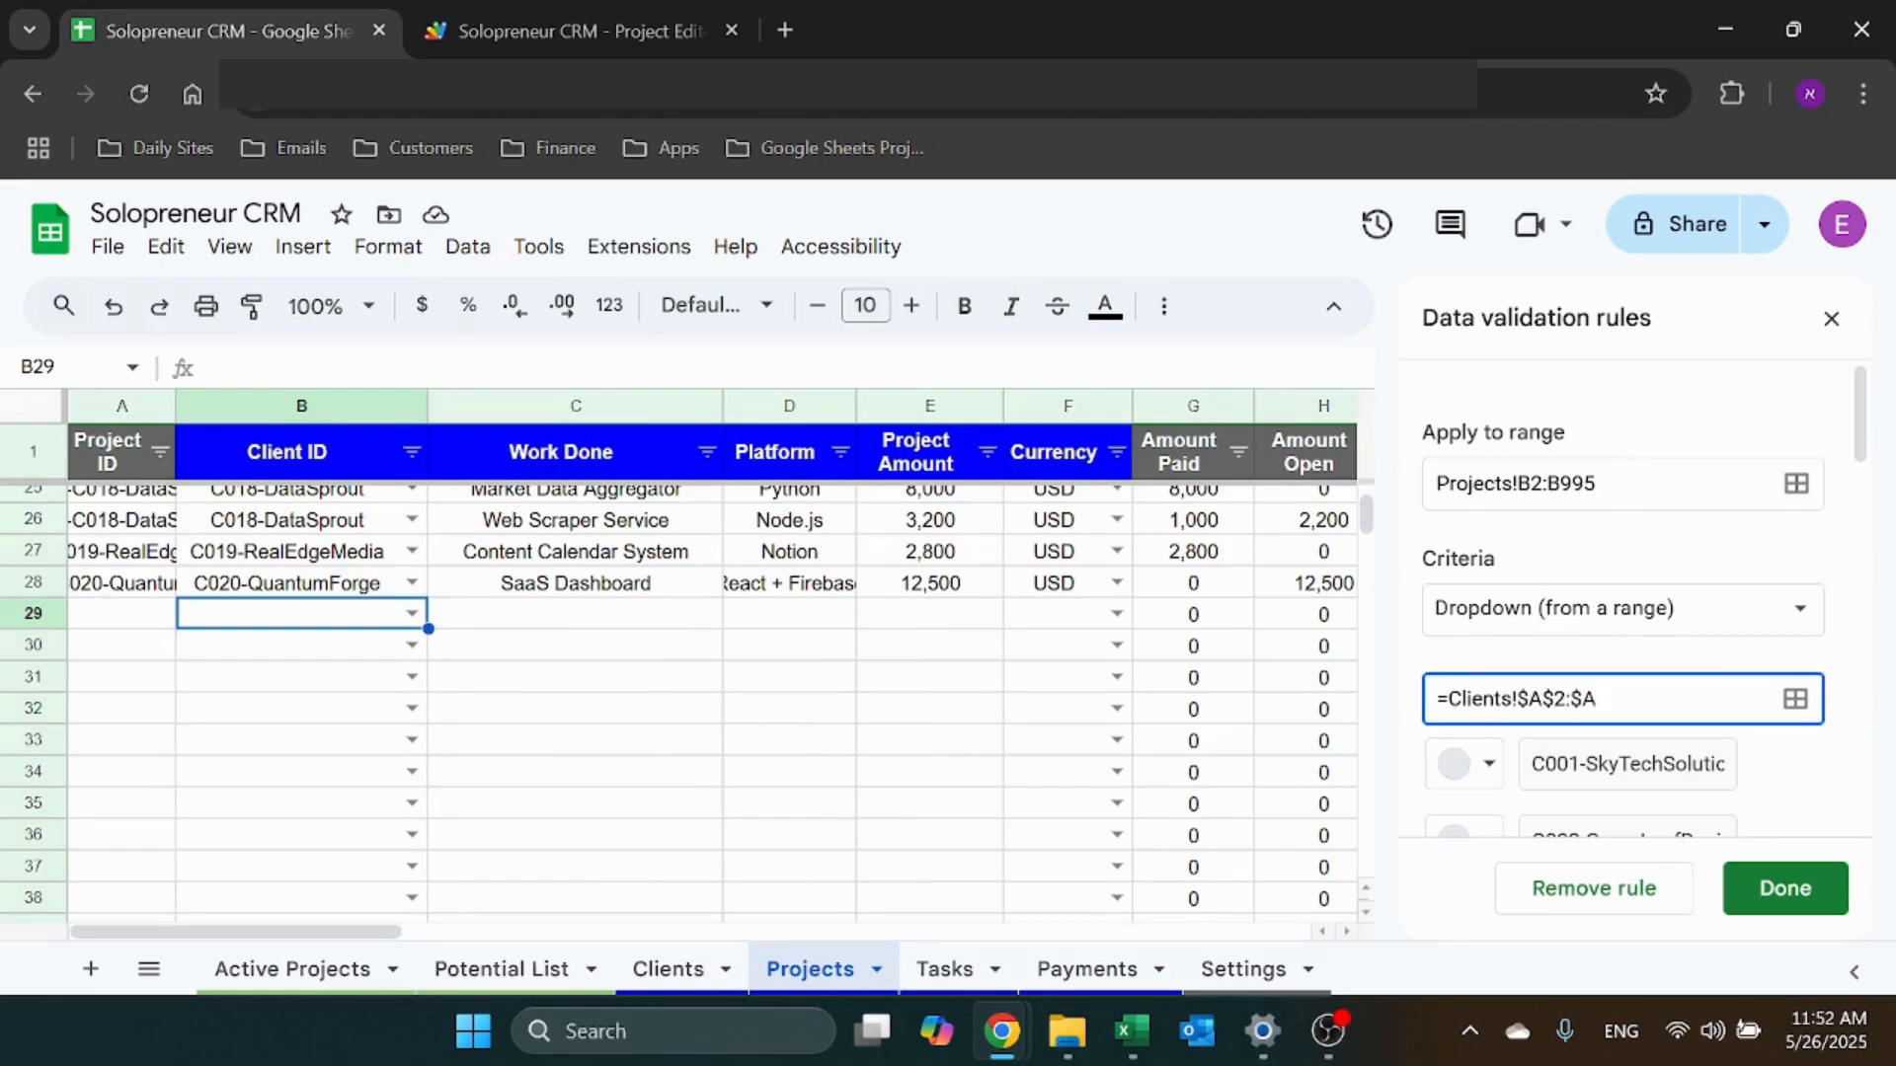
{"action": "left_click", "coordinate": [1831, 318]}
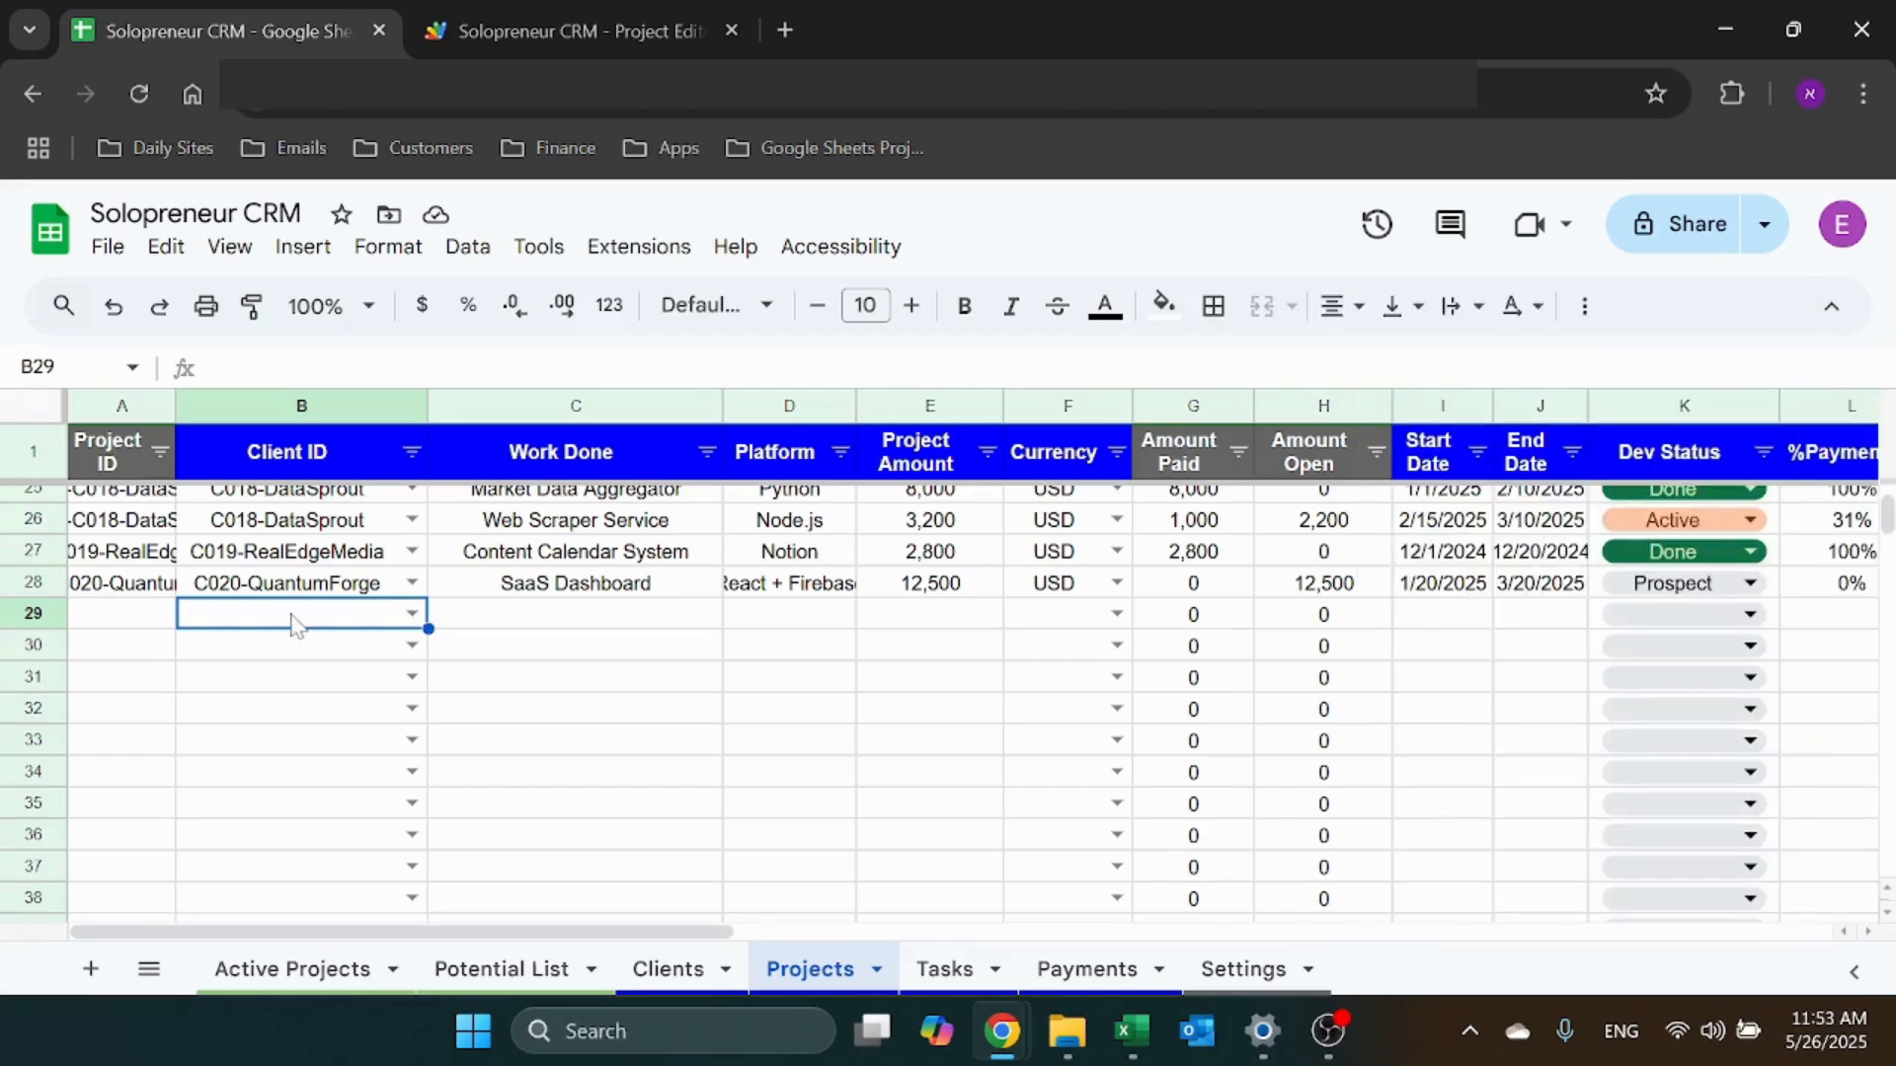
Pick Zentech Solutions as row 29's client, auto-generating its project ID
{"action": "type", "text": "f"}
{"action": "key", "text": "BackSpace"}
{"action": "type", "text": "z"}
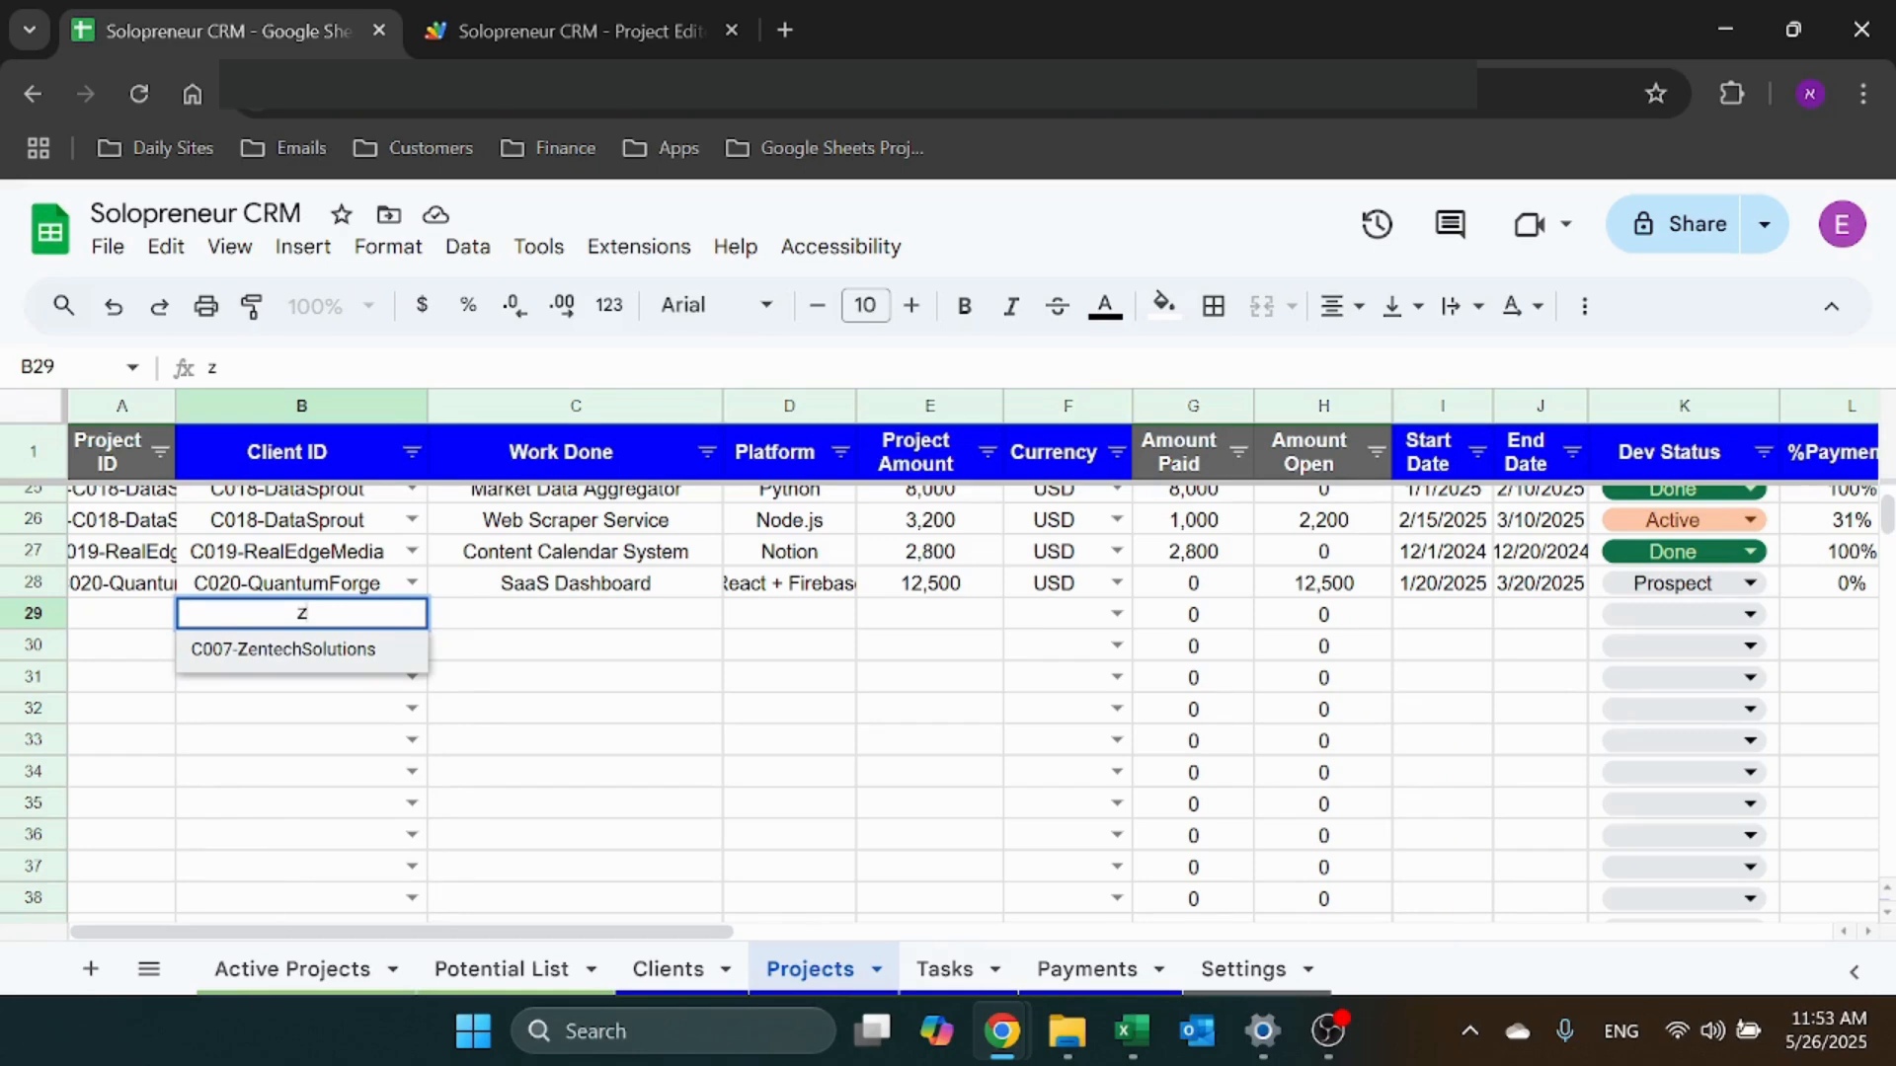
{"action": "key", "text": "Tab"}
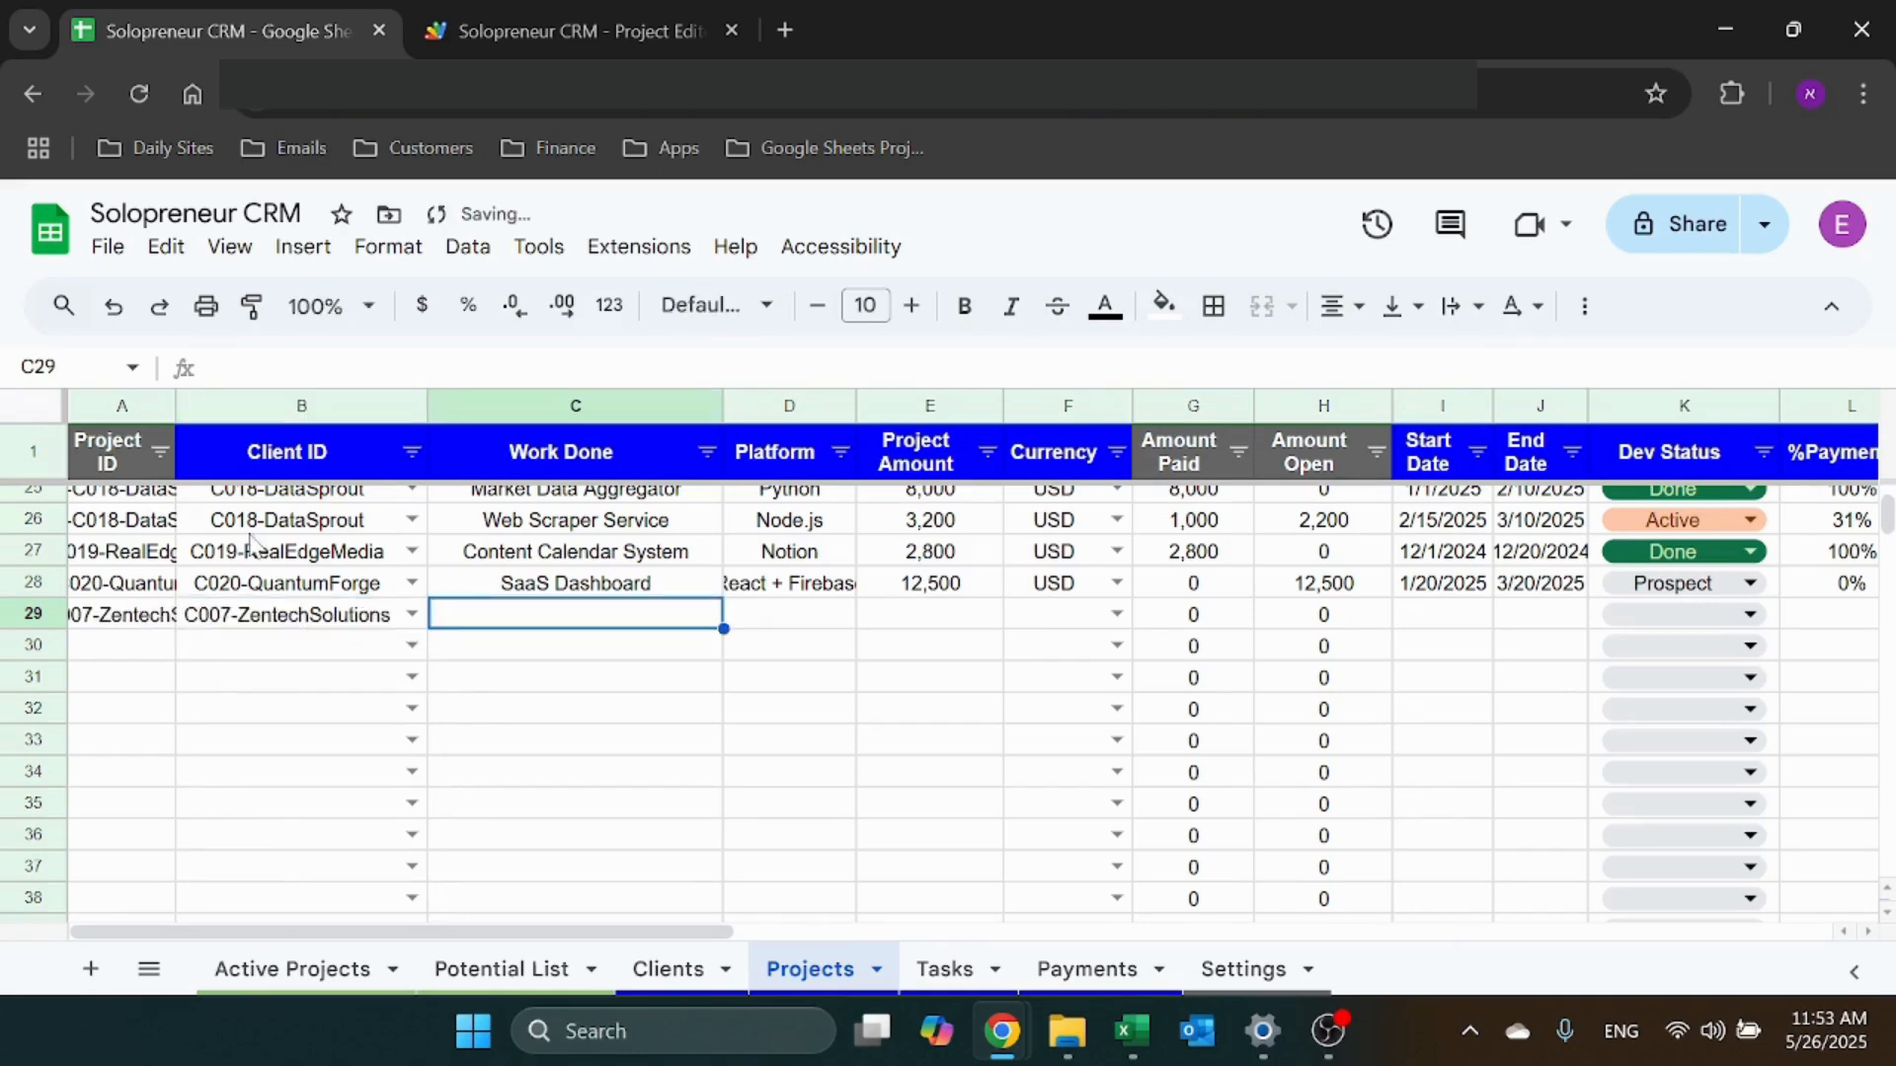
Widen column A to read the full Project IDs, then narrow it and move along row 29
{"action": "left_click_drag", "start_coordinate": [176, 406], "coordinate": [461, 406]}
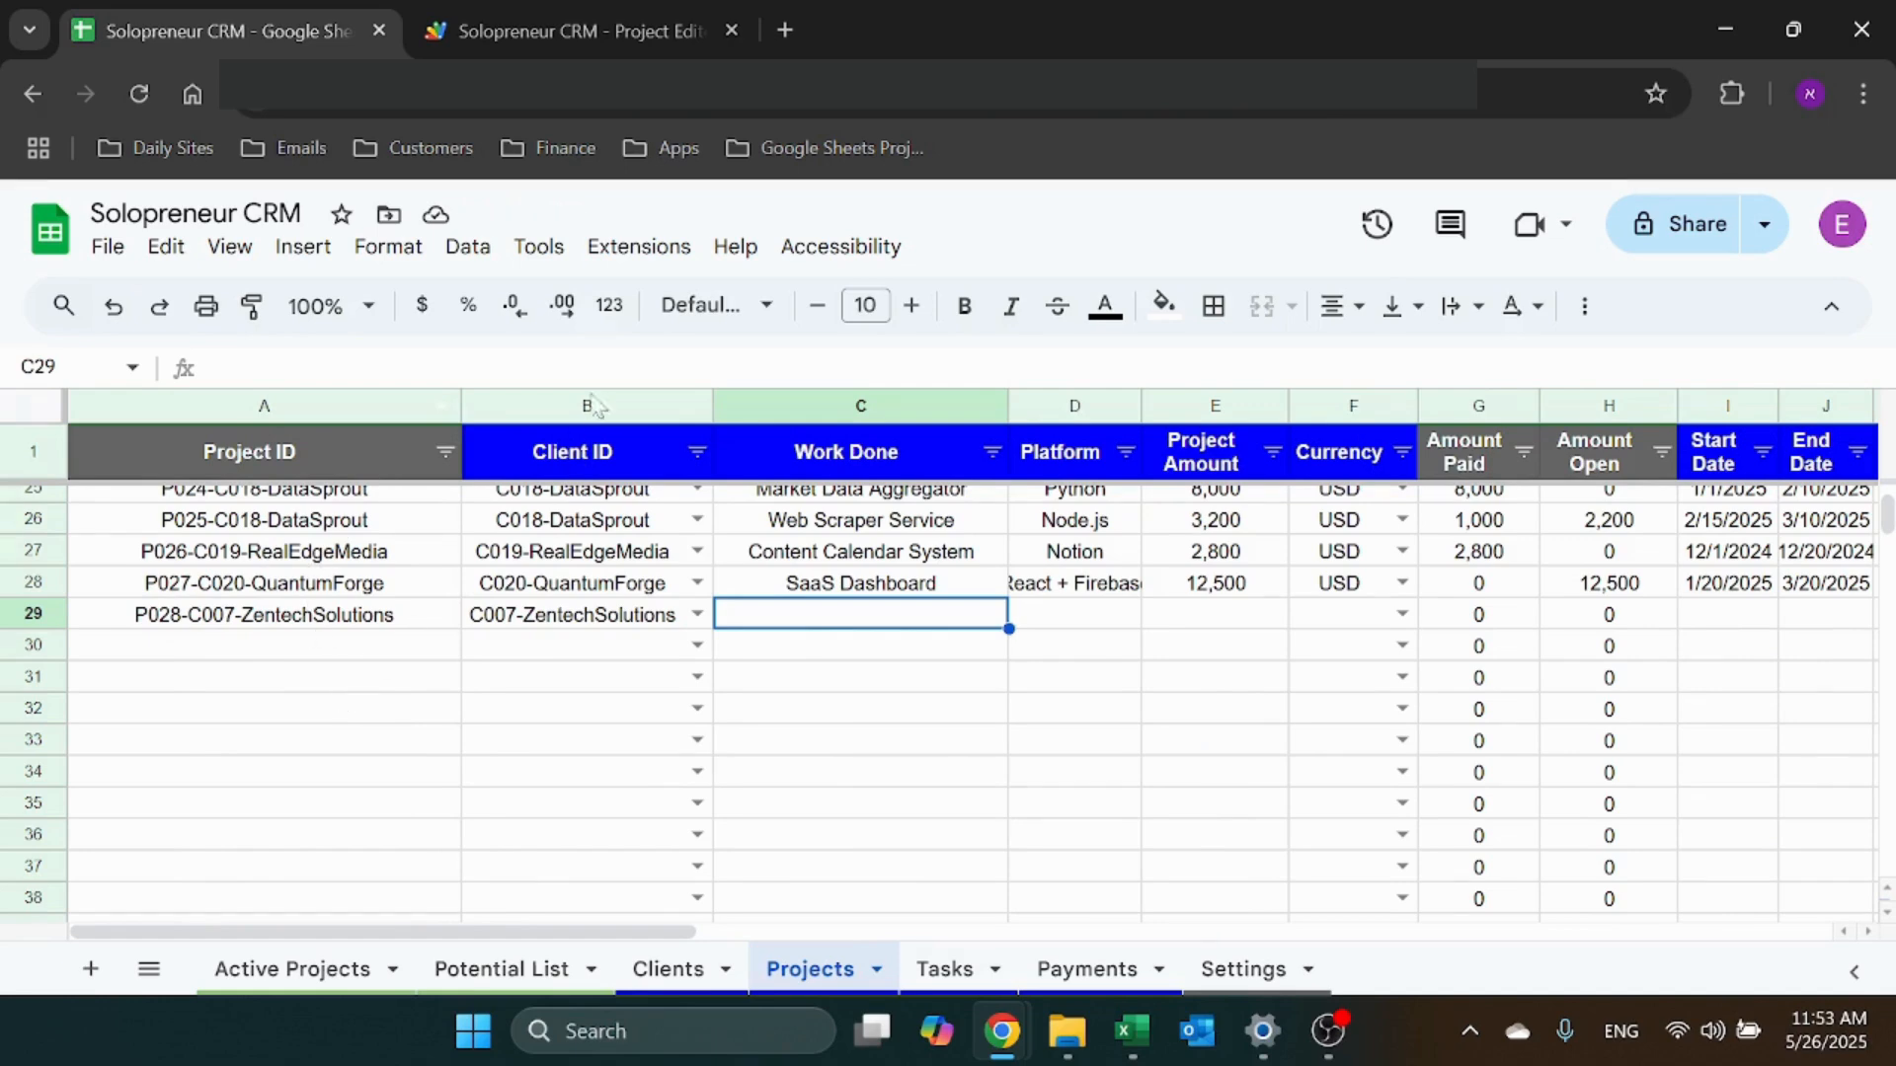
{"action": "left_click", "coordinate": [558, 405]}
{"action": "left_click", "coordinate": [355, 651]}
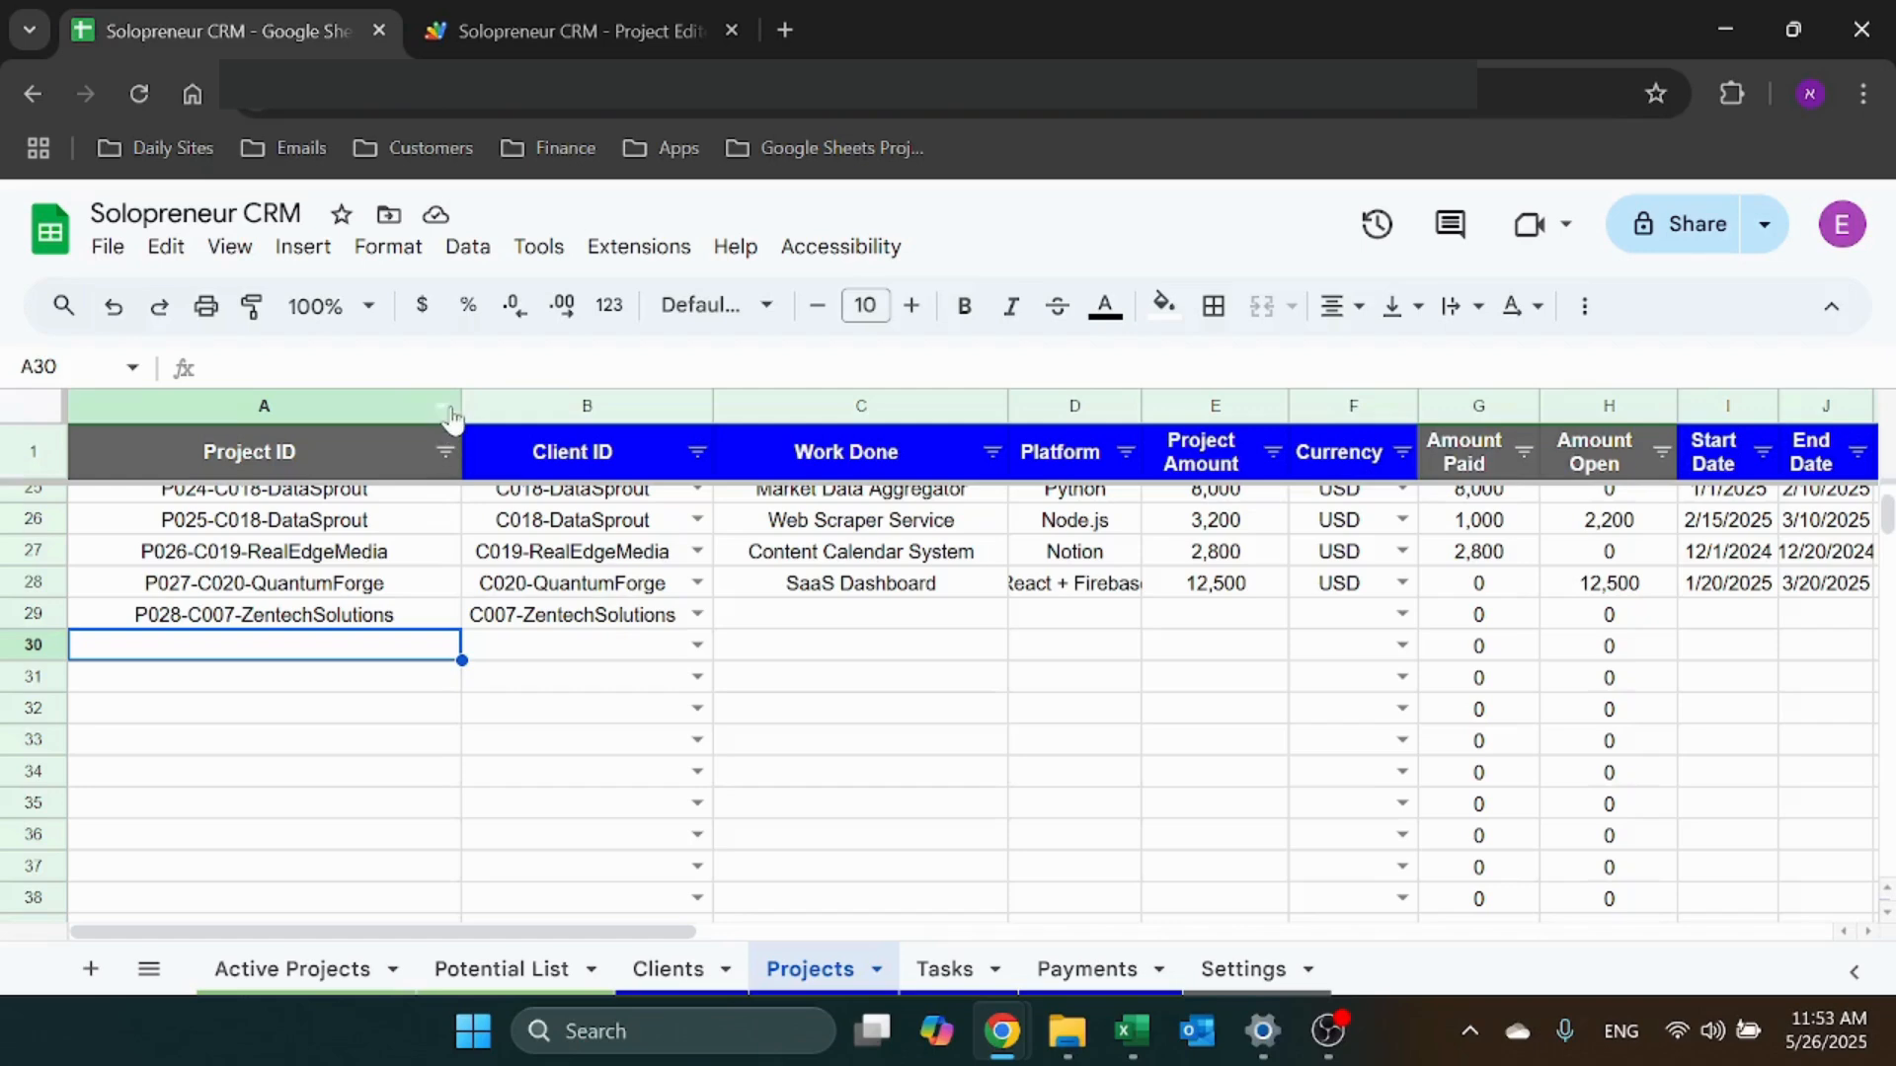
{"action": "left_click_drag", "start_coordinate": [461, 403], "coordinate": [262, 406]}
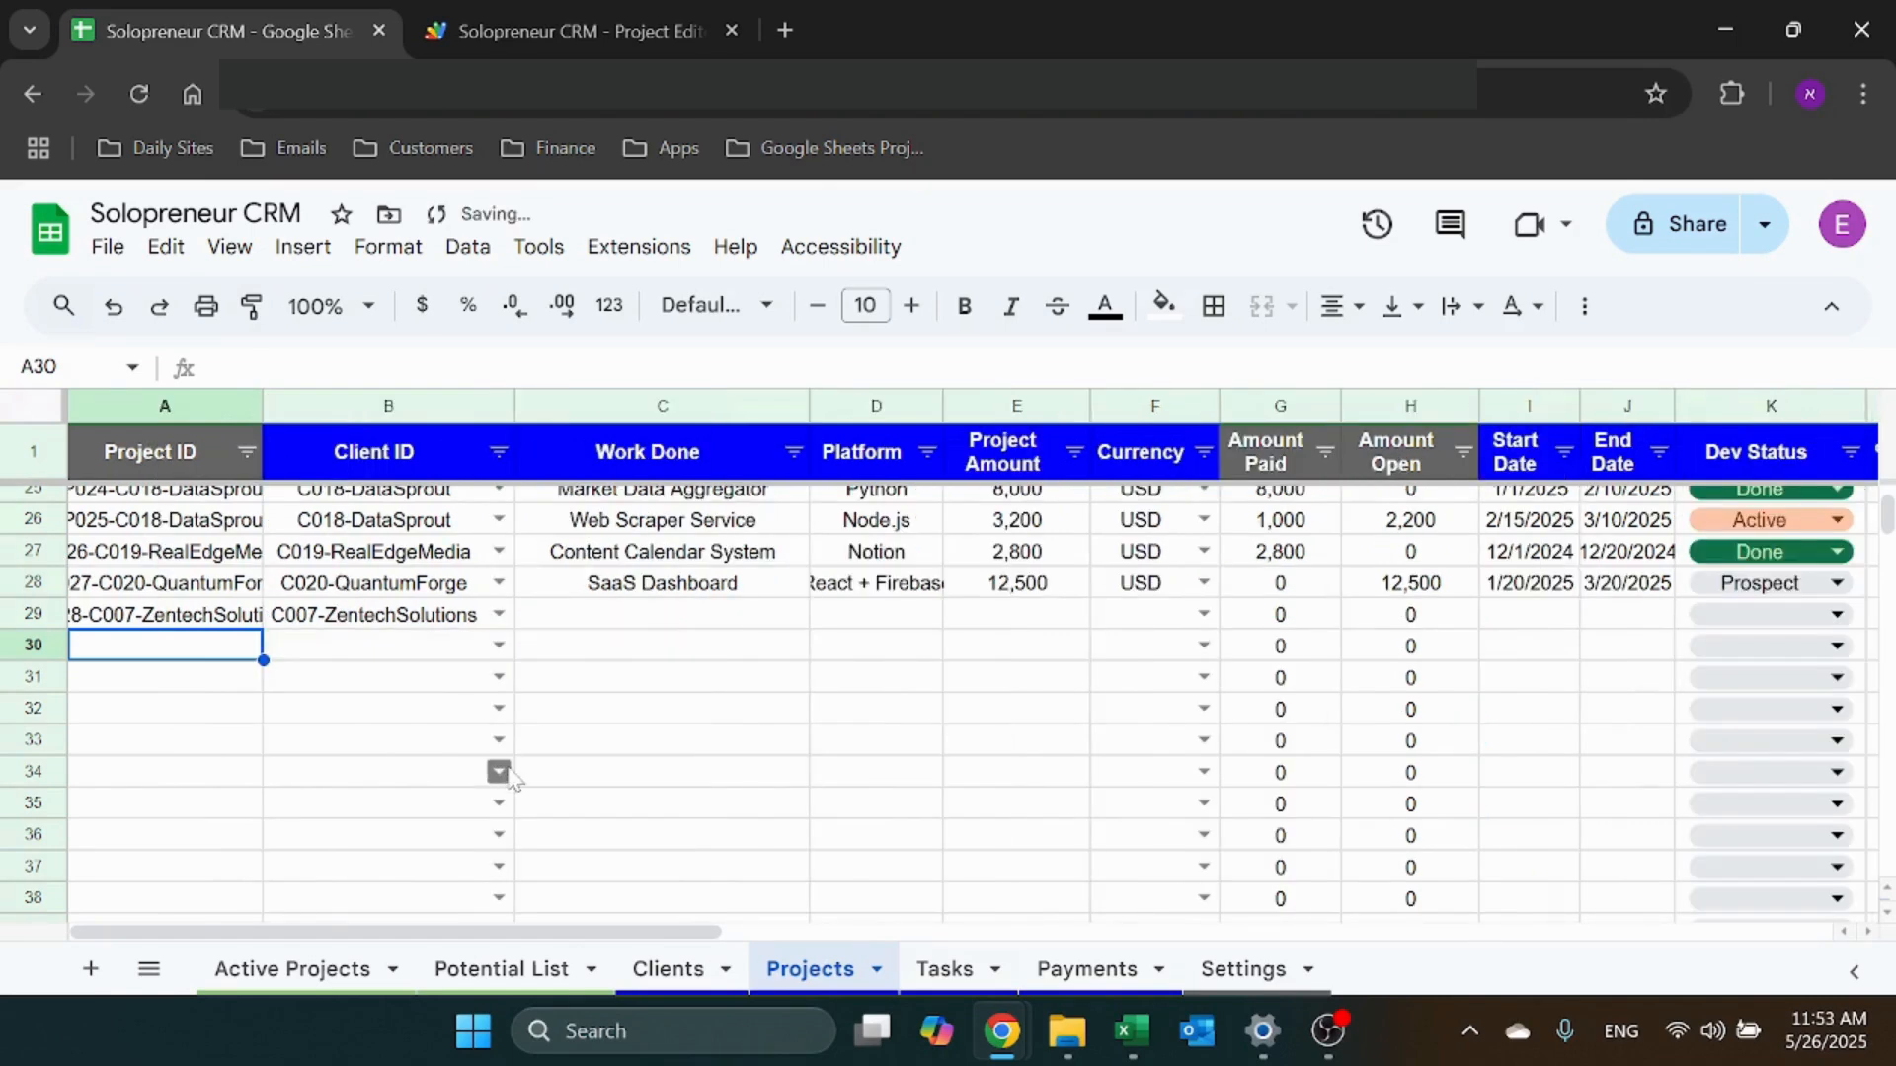
{"action": "left_click", "coordinate": [676, 617]}
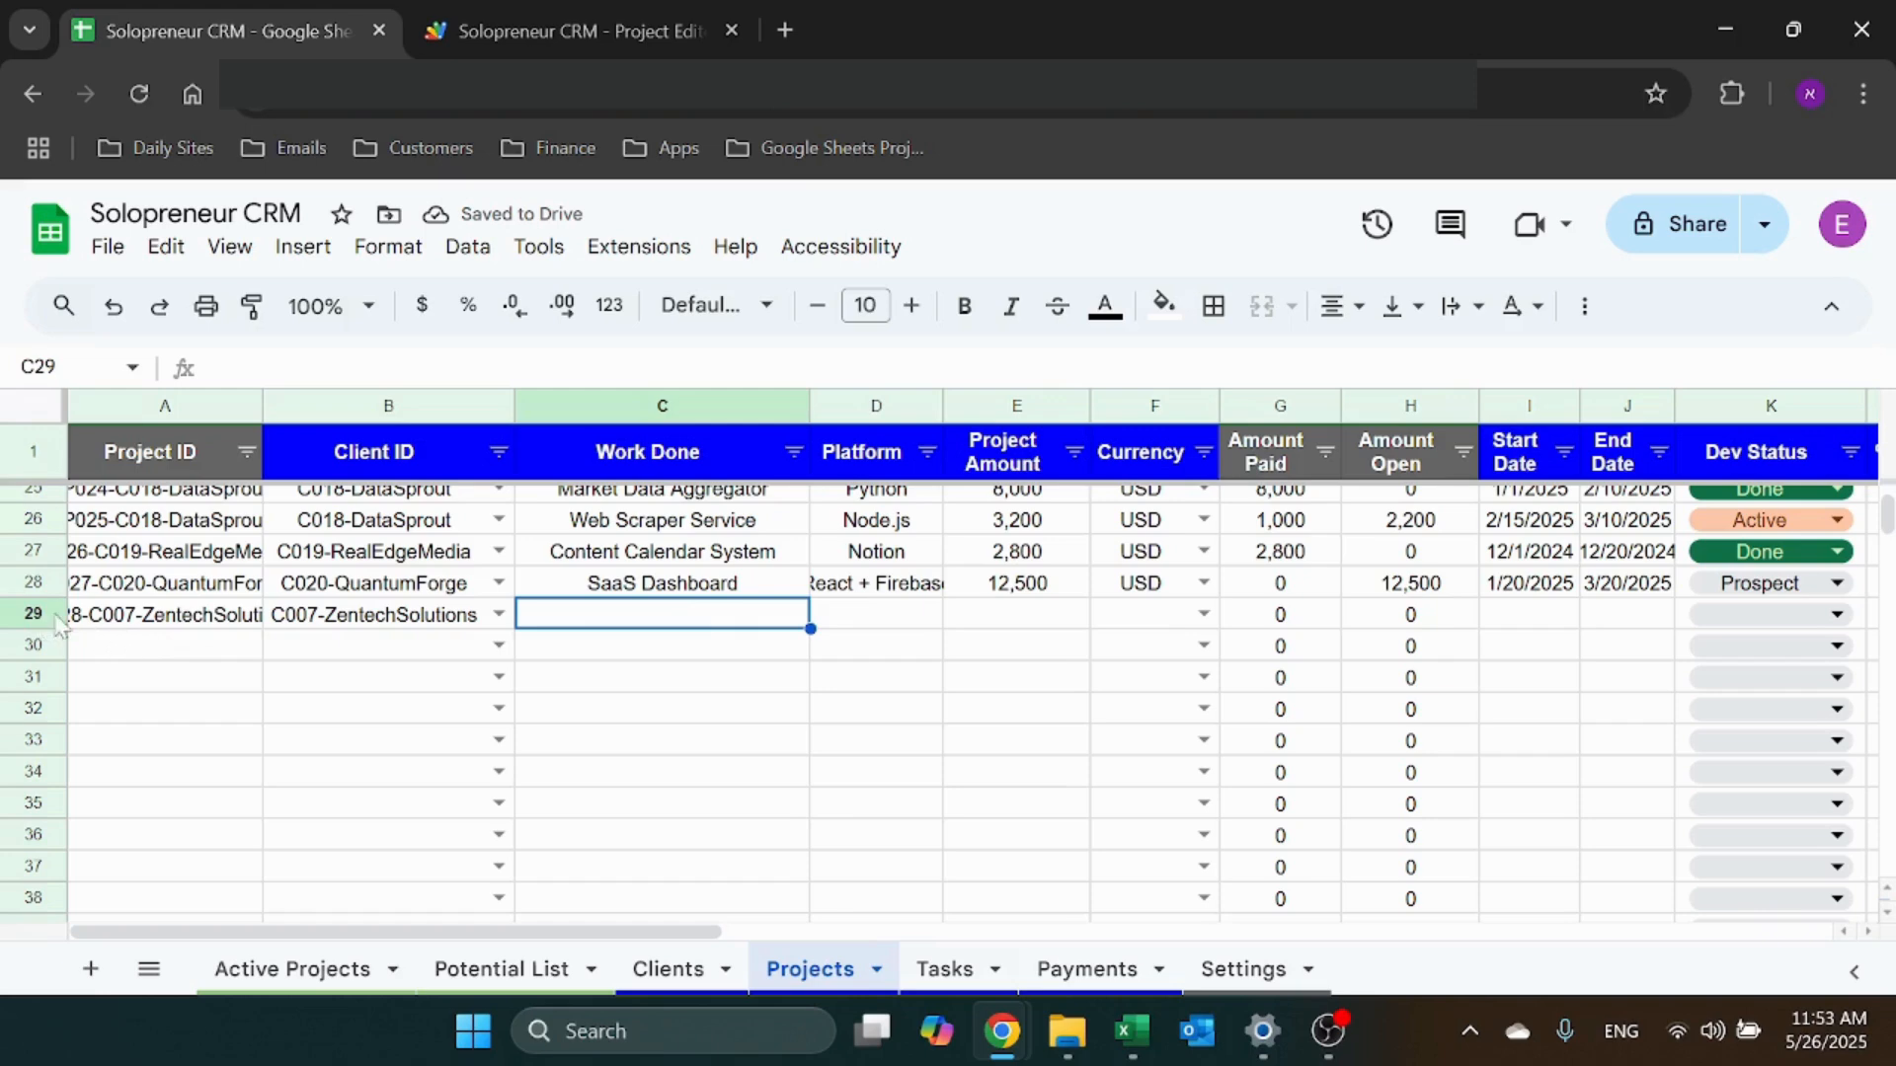
{"action": "key", "text": "Right"}
{"action": "key", "text": "Right"}
{"action": "key", "text": "Right"}
{"action": "key", "text": "Right"}
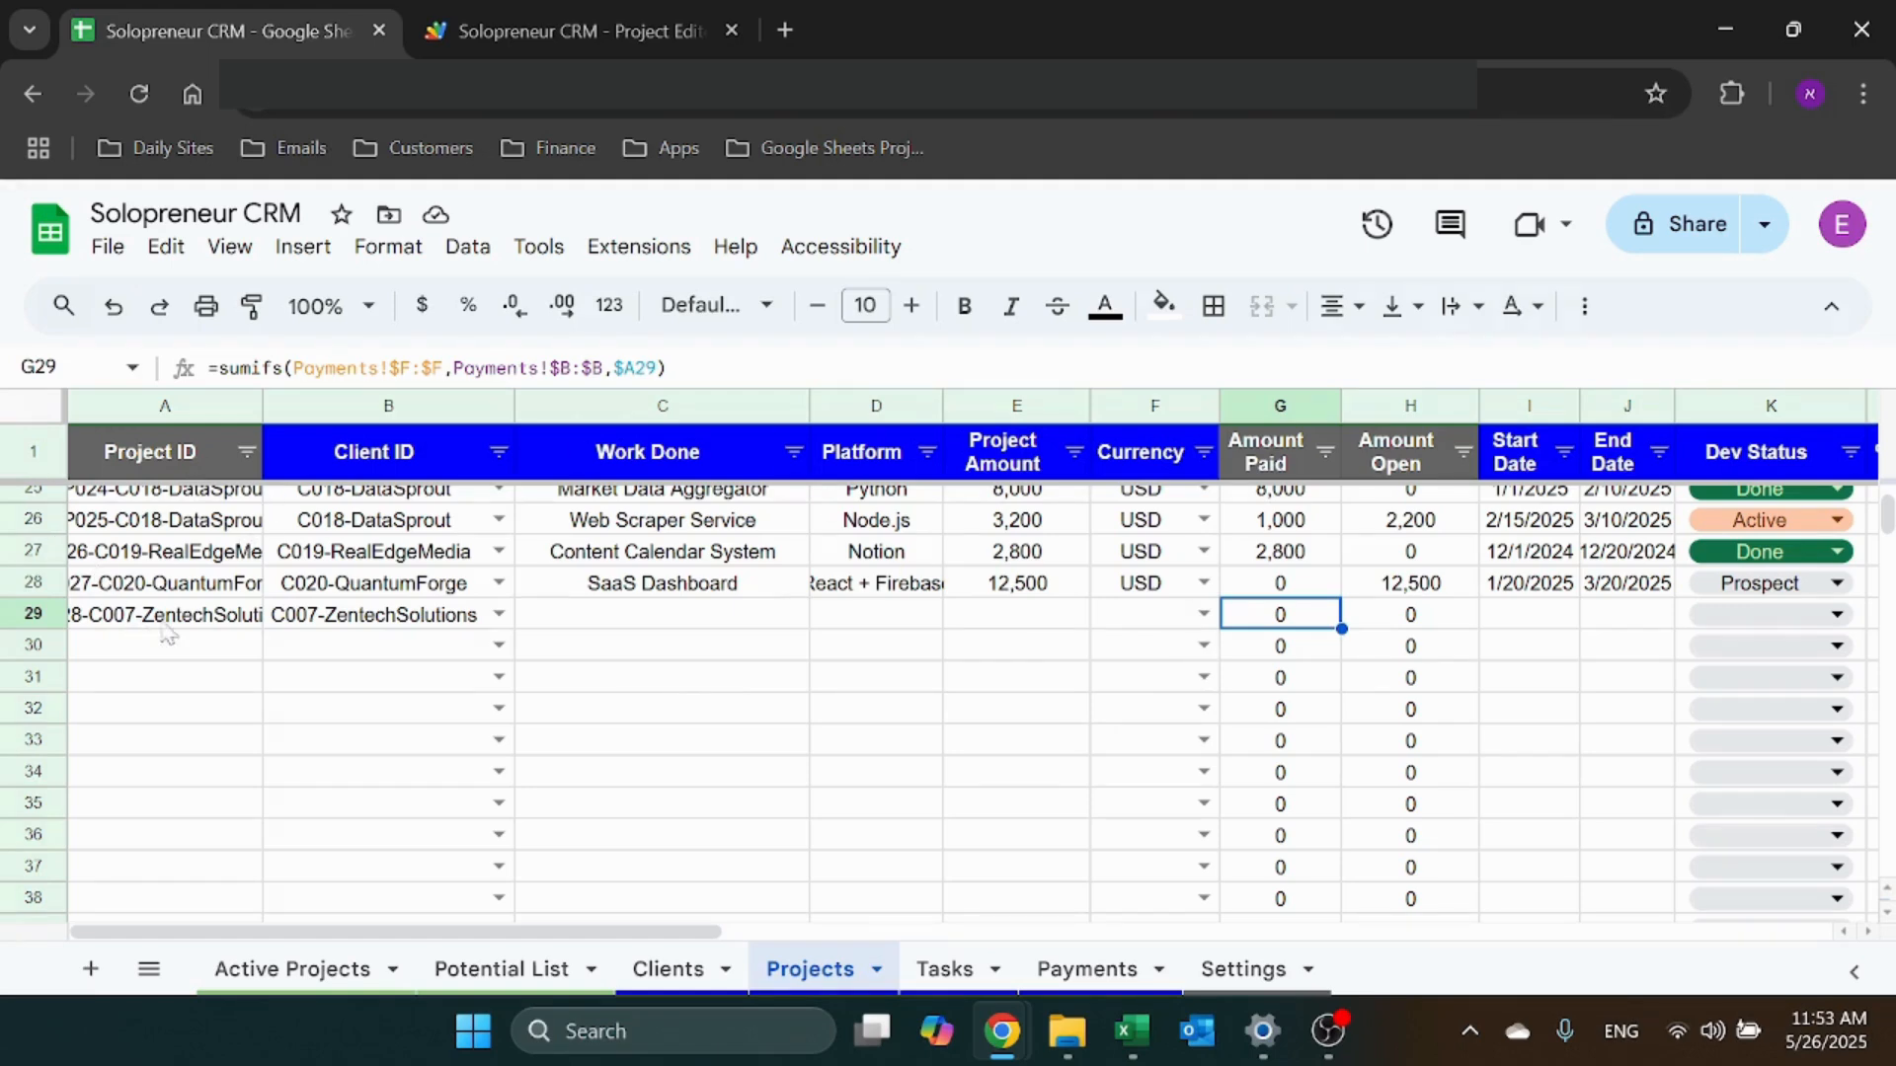
Check the Payments Project ID column, then view row 28's Amount Open formula =E28-G28
{"action": "left_click", "coordinate": [1087, 969]}
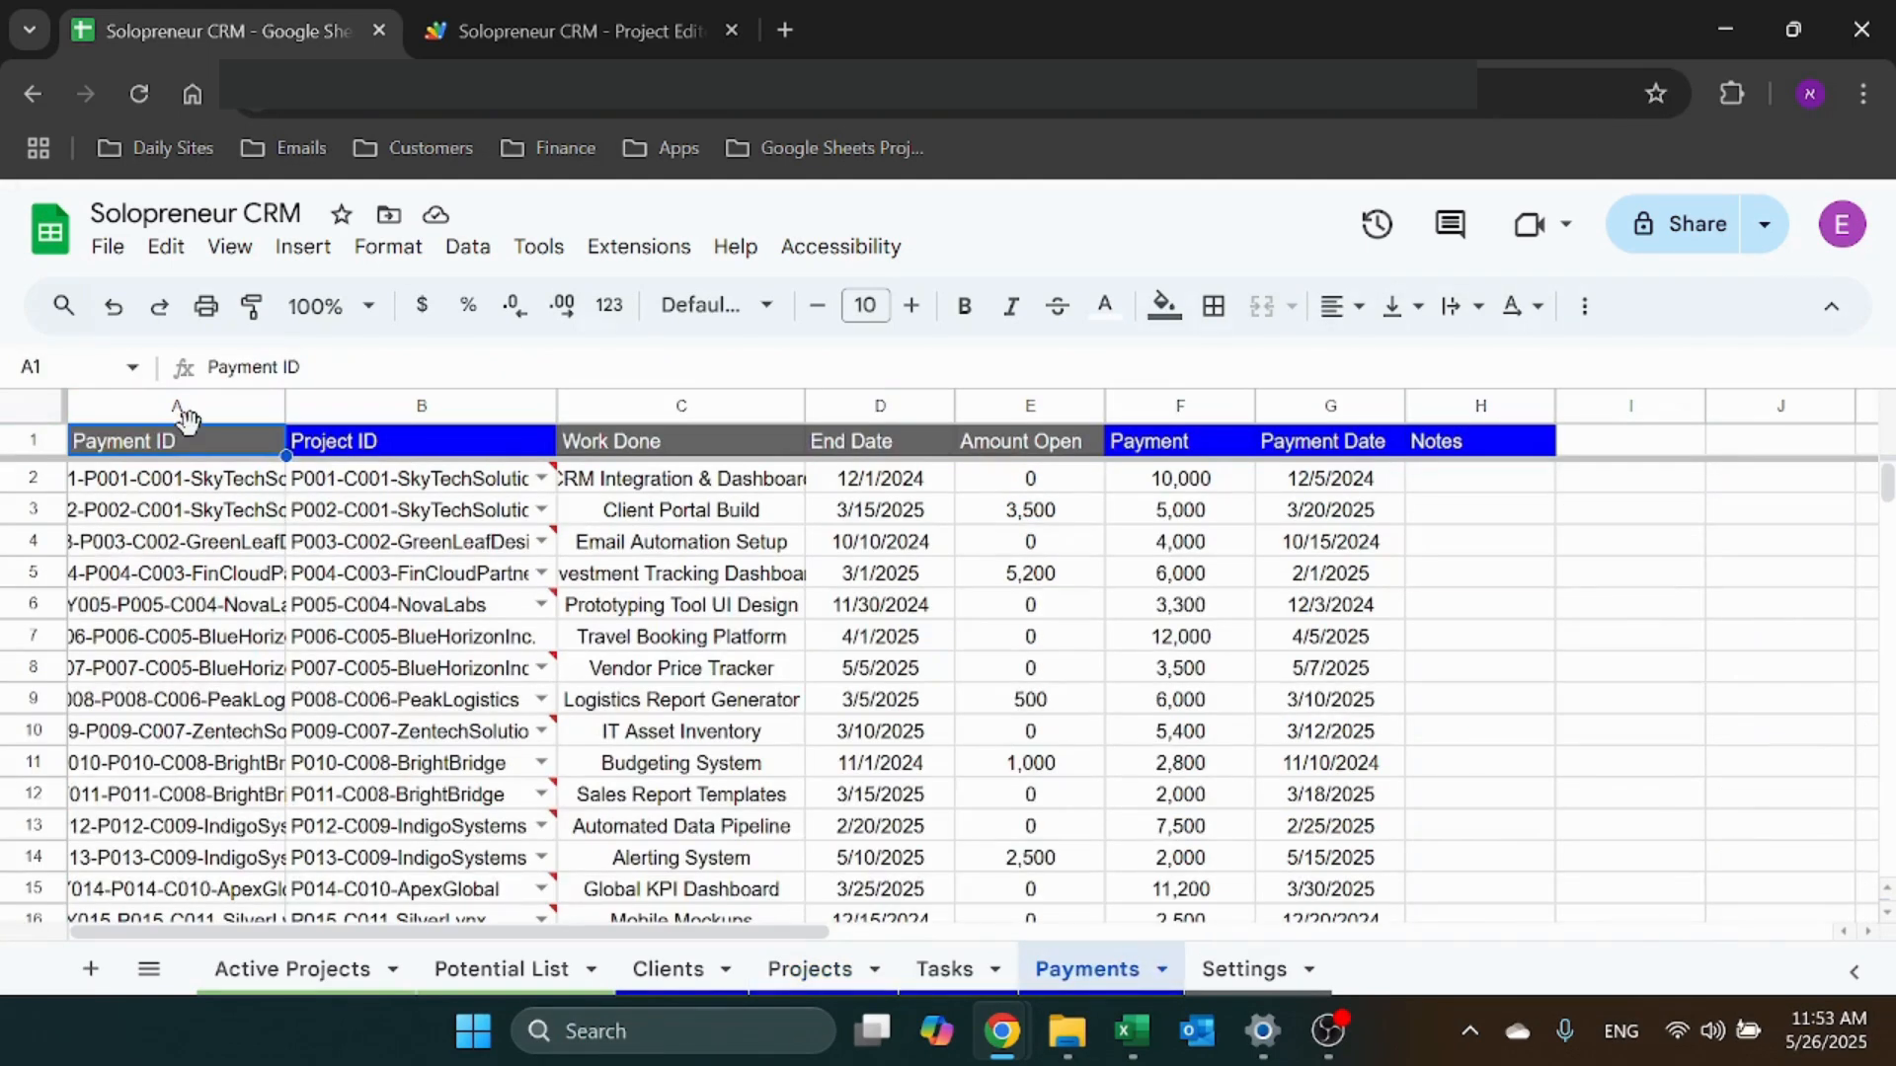
{"action": "left_click", "coordinate": [446, 405]}
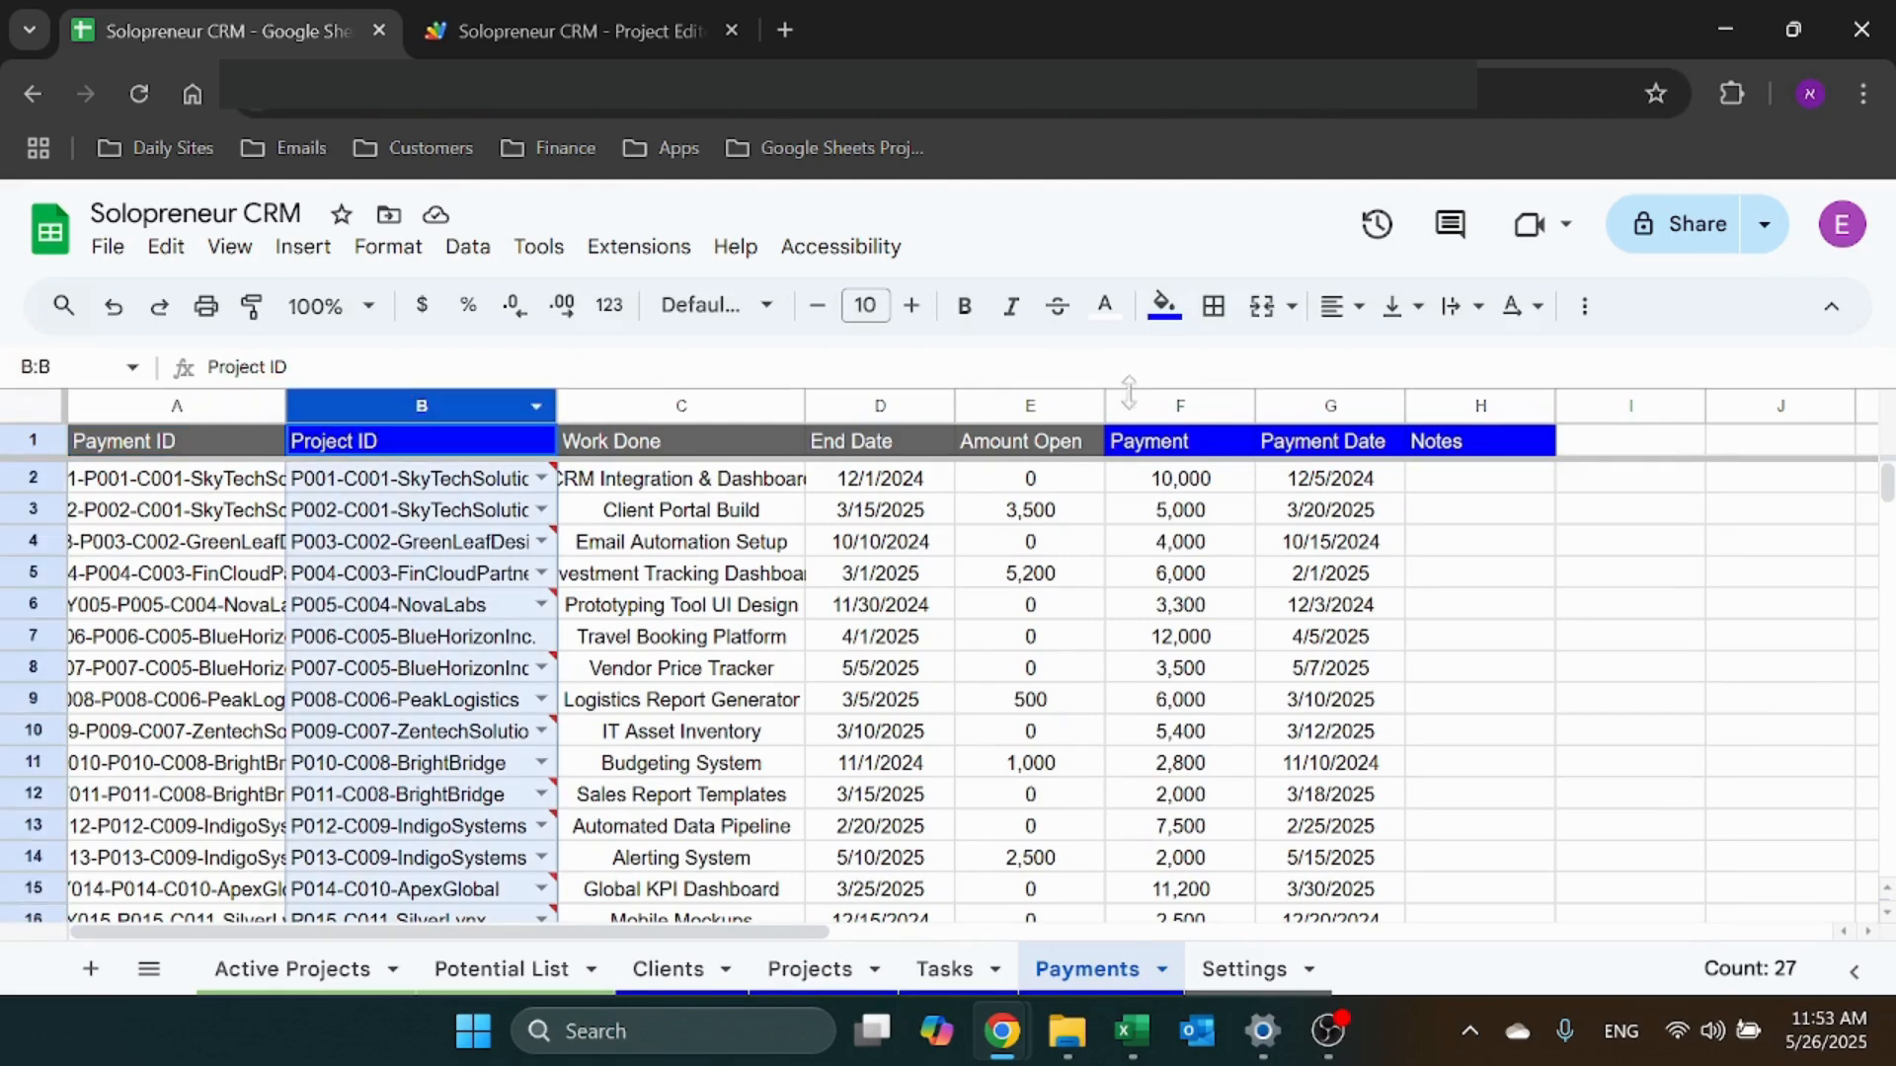
{"action": "left_click", "coordinate": [820, 971]}
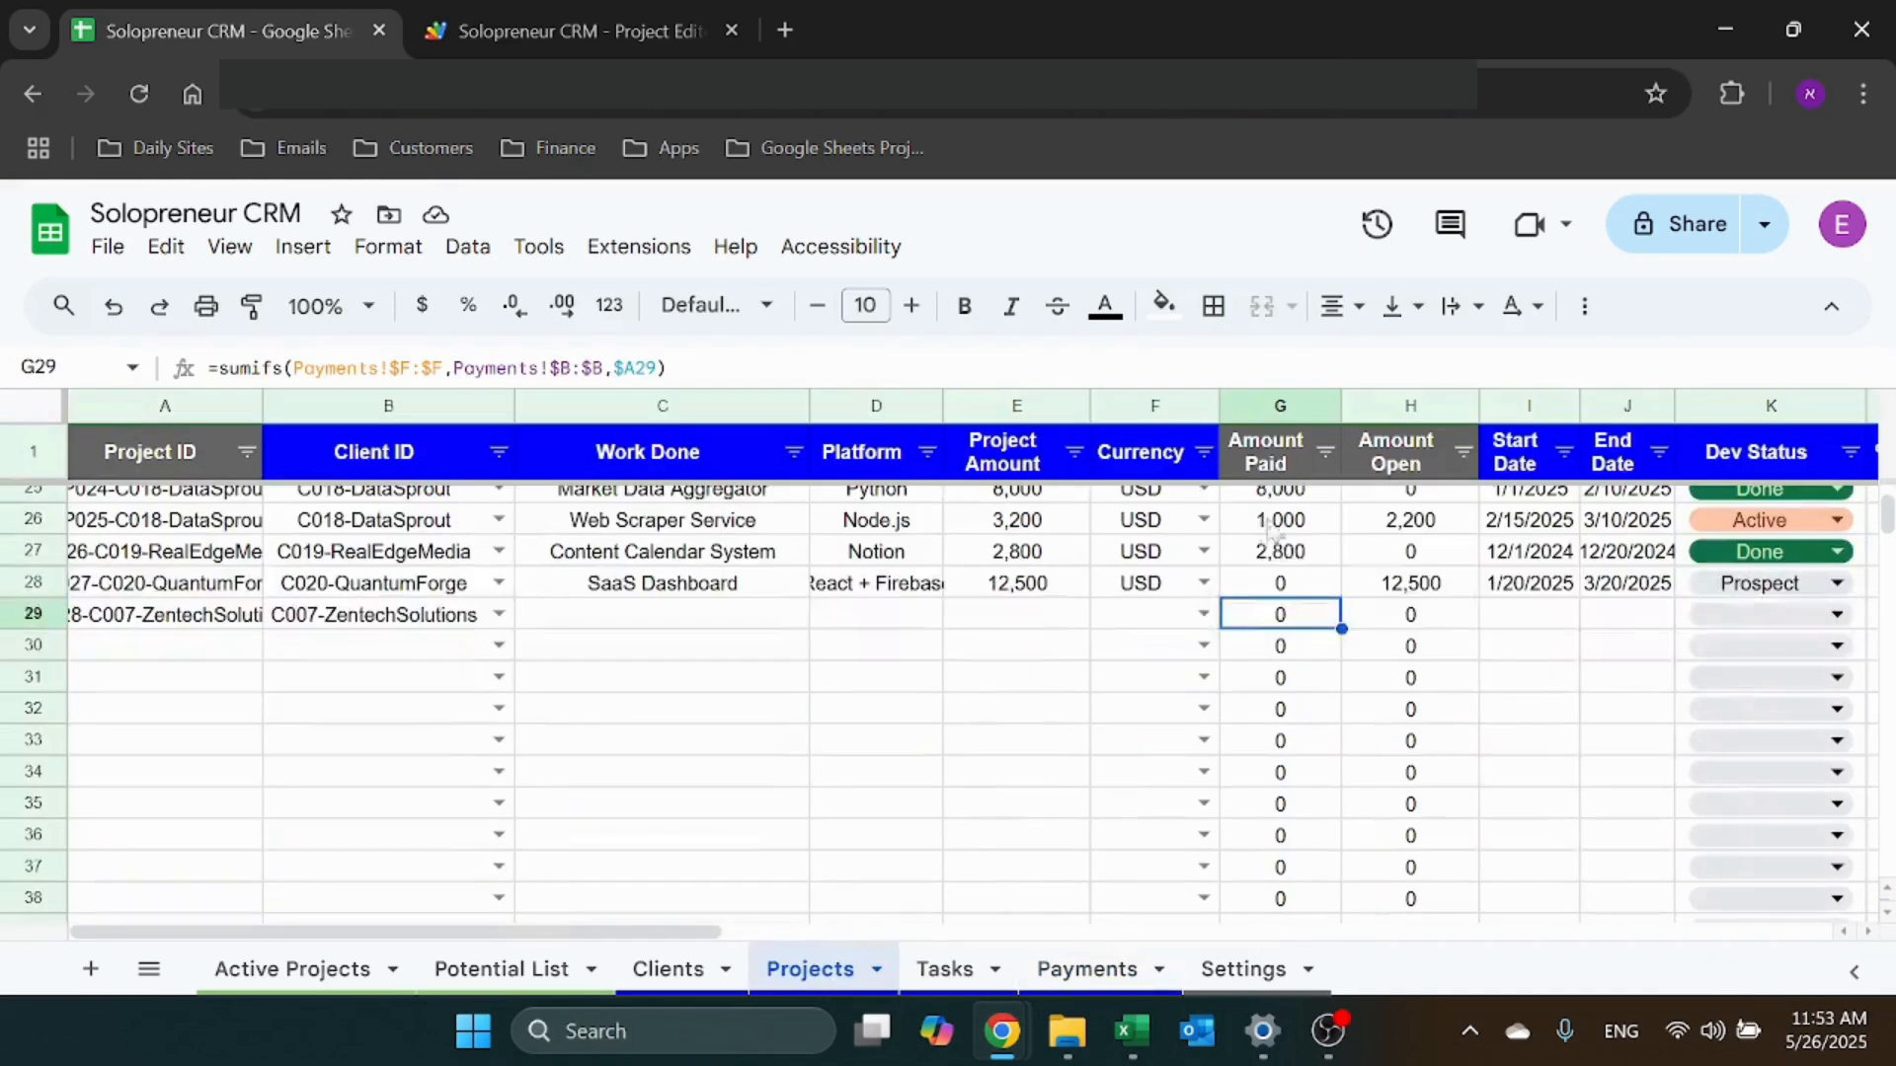
{"action": "key", "text": "Up"}
{"action": "key", "text": "Right"}
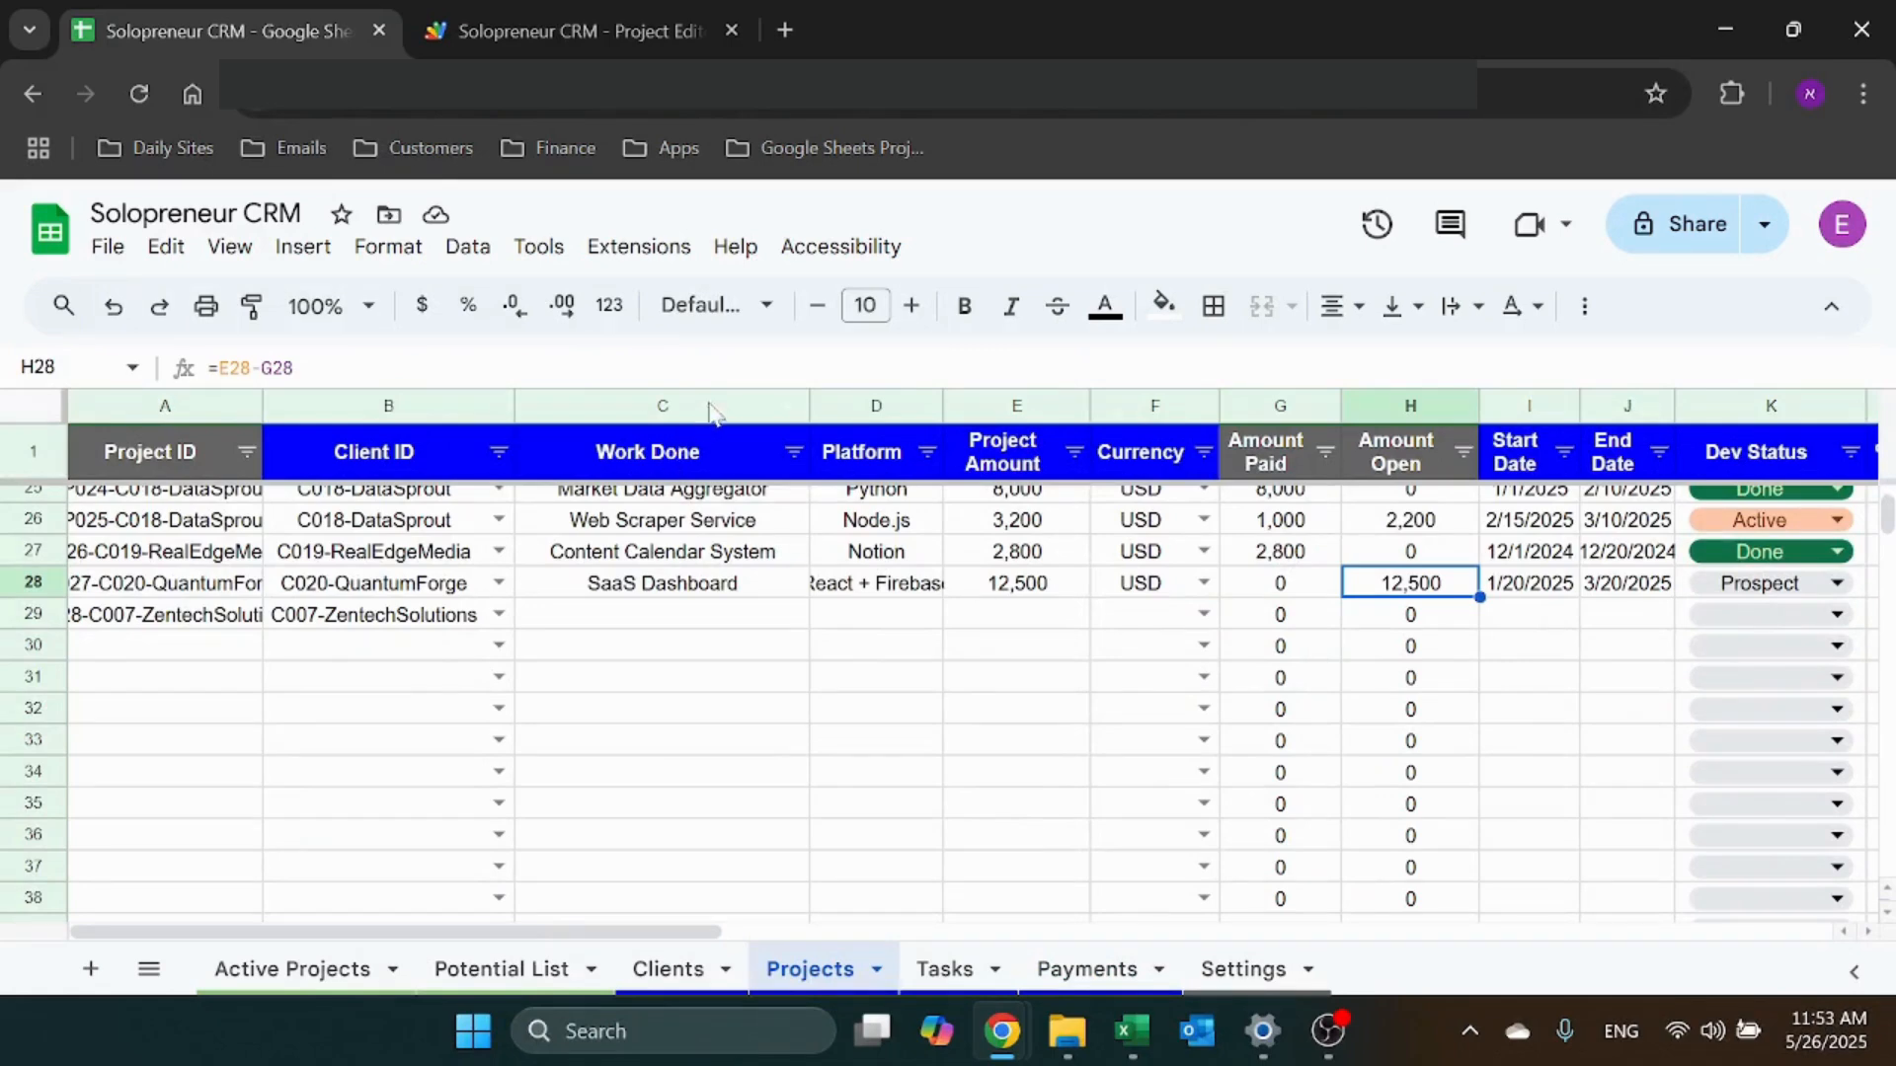
{"action": "key", "text": "Return"}
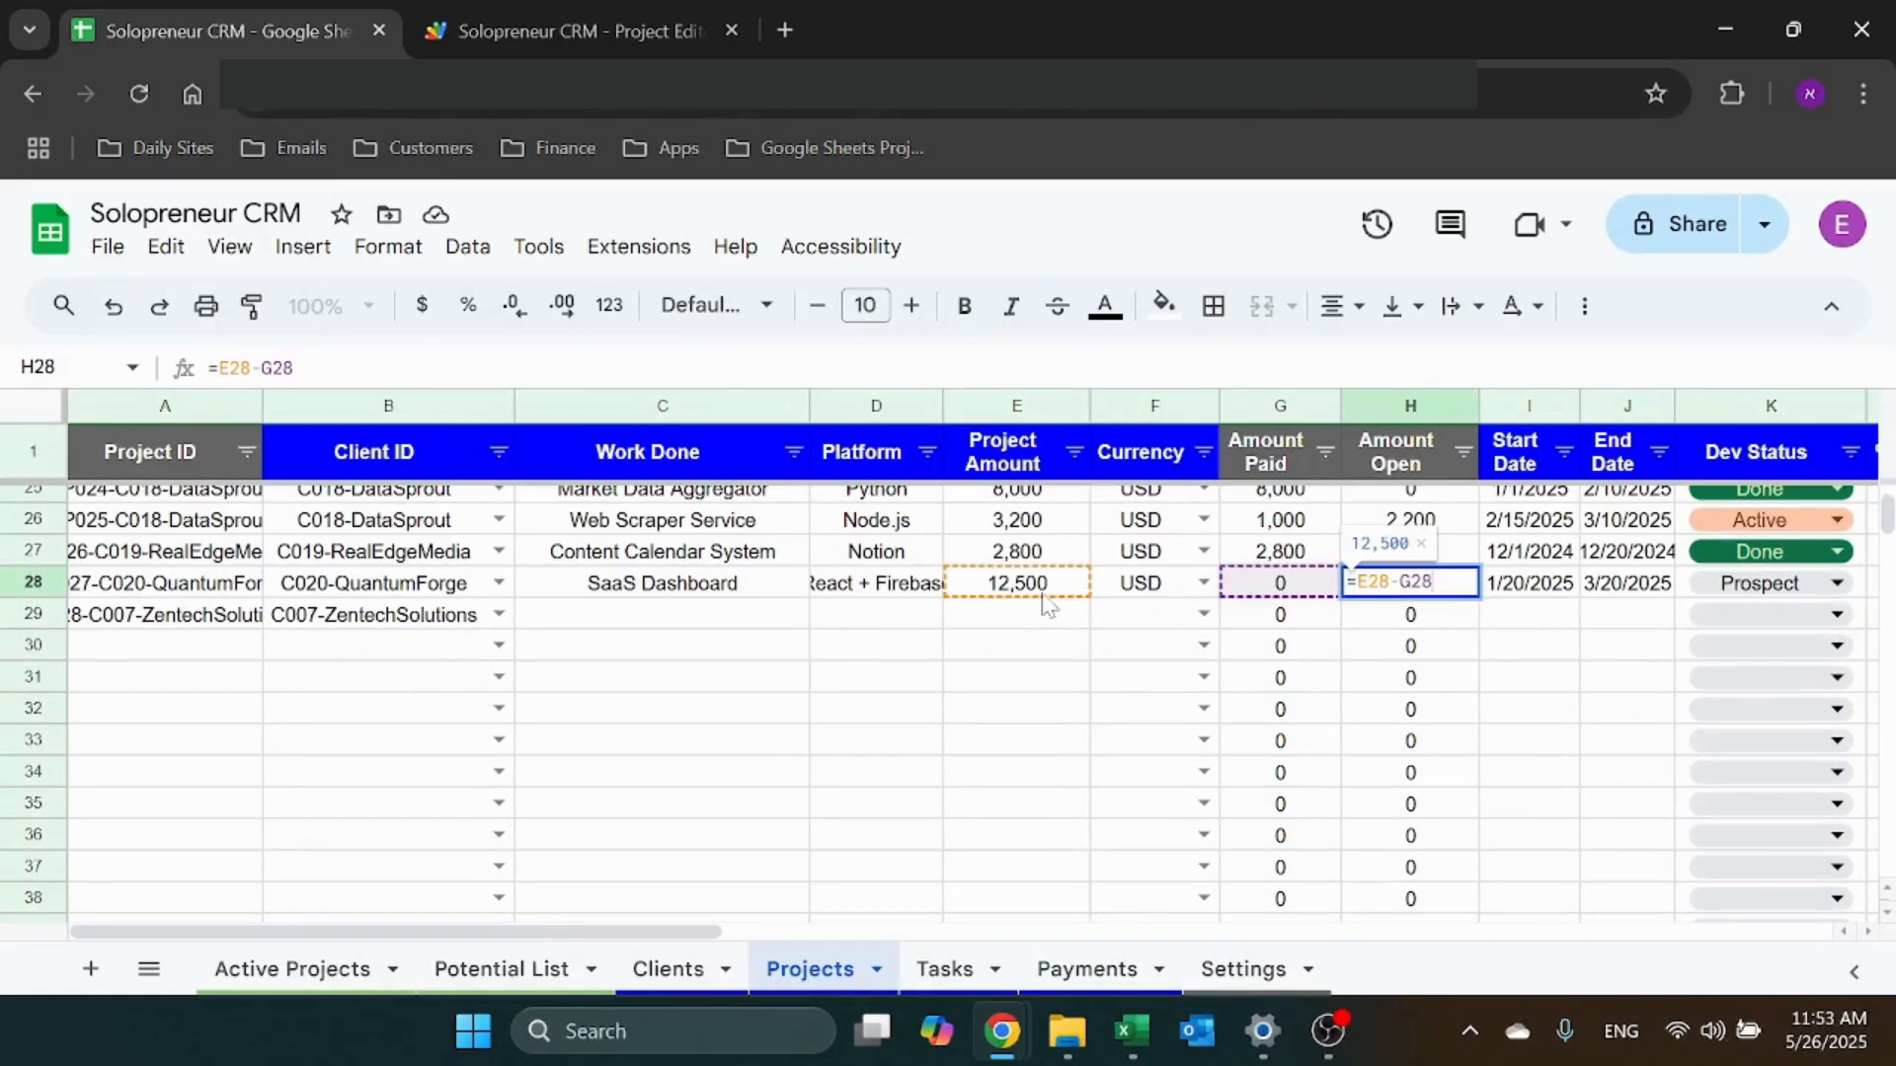
Inspect row 28's start date calendar, then select row 29's start date and open Data
{"action": "key", "text": "Escape"}
{"action": "key", "text": "Right"}
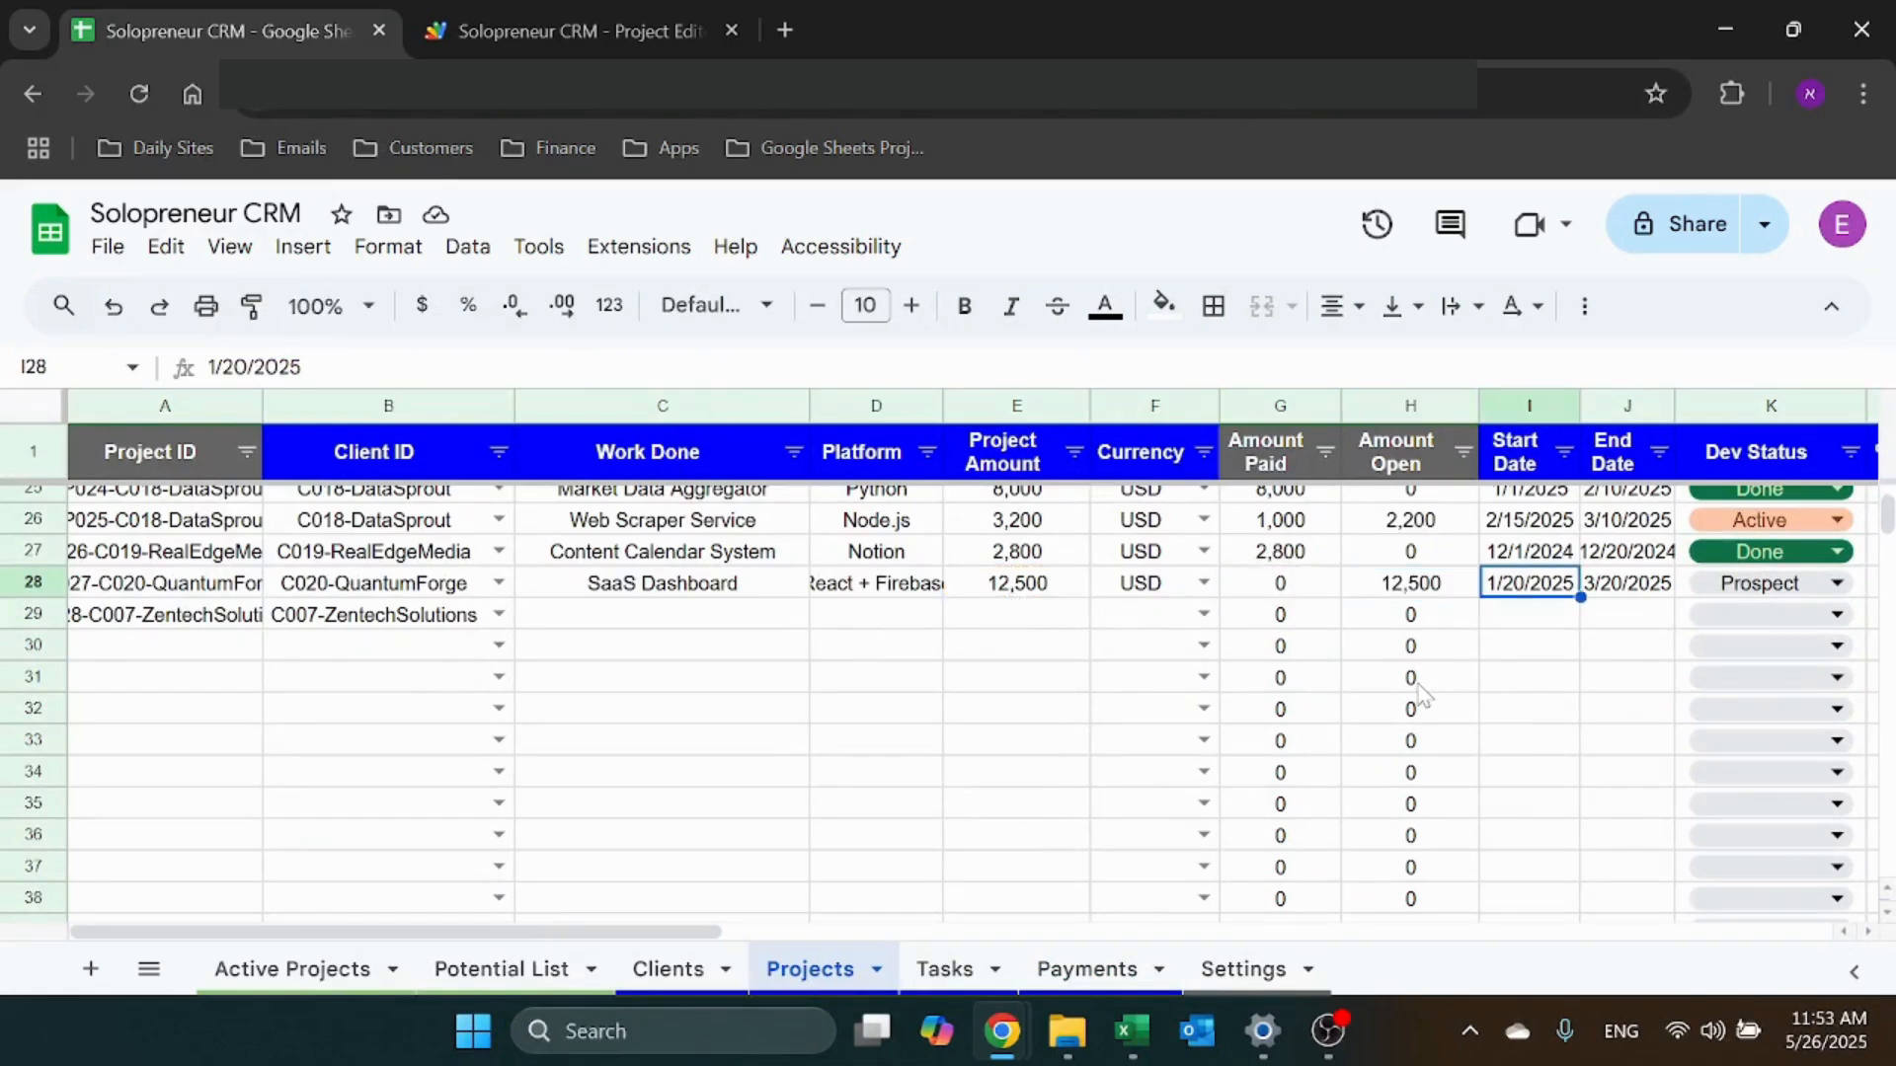
{"action": "key", "text": "Right"}
{"action": "double_click", "coordinate": [1540, 591]}
{"action": "key", "text": "Escape"}
{"action": "left_click", "coordinate": [1525, 614]}
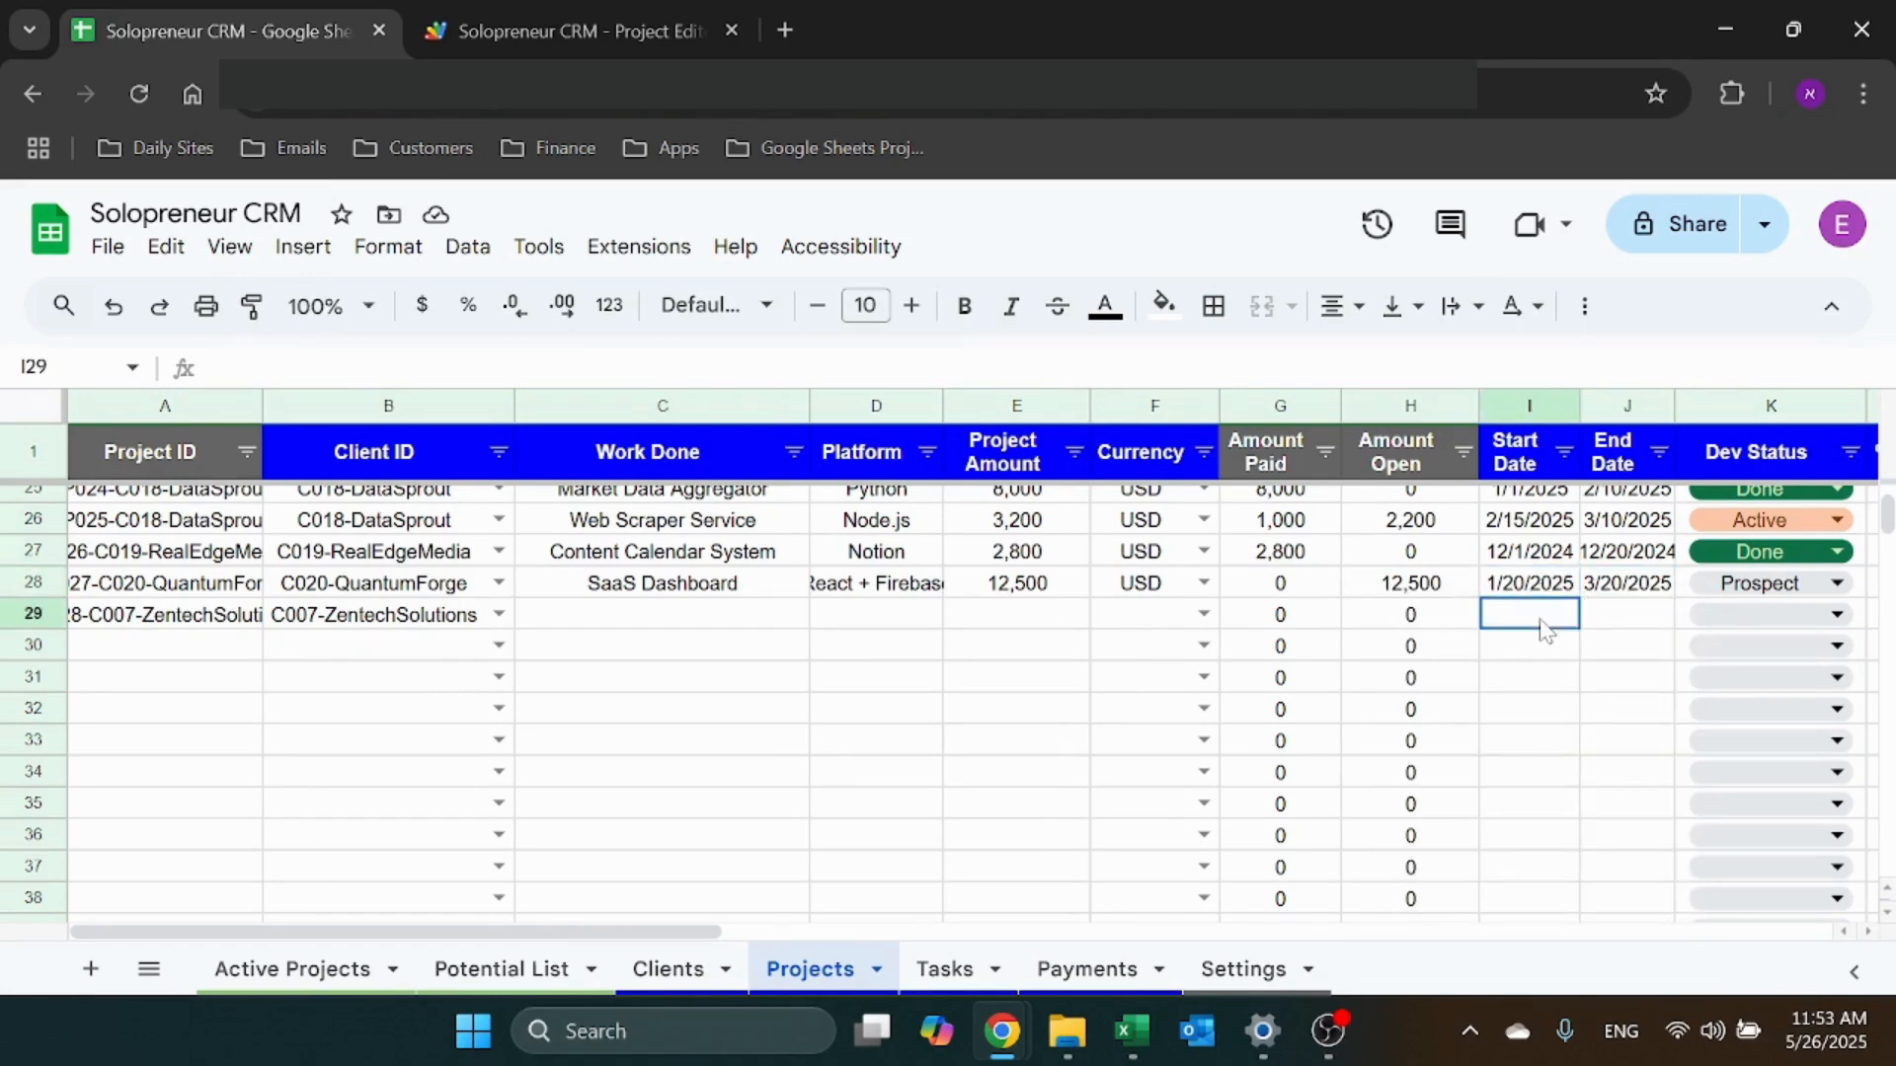
{"action": "left_click", "coordinate": [466, 255]}
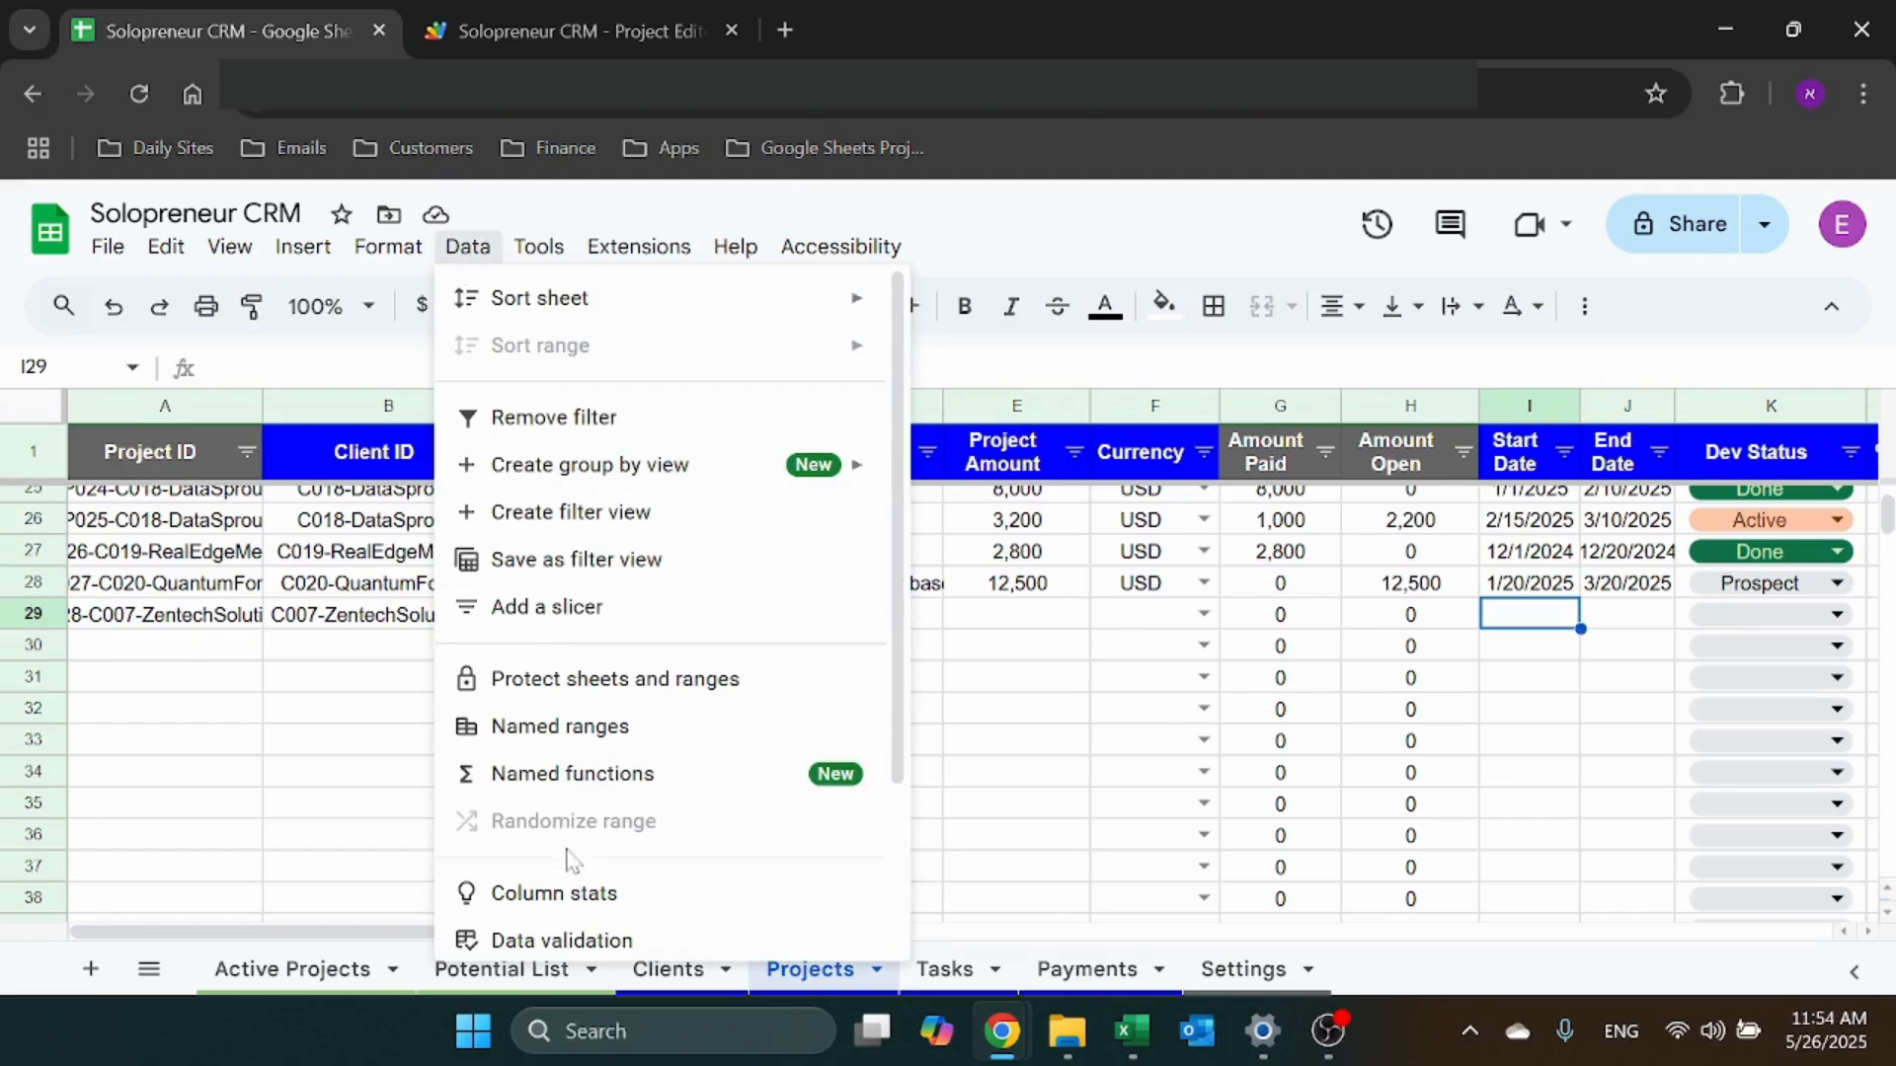
{"action": "scroll", "coordinate": [588, 790], "scroll_direction": "down", "scroll_amount": 3}
{"action": "left_click", "coordinate": [604, 735]}
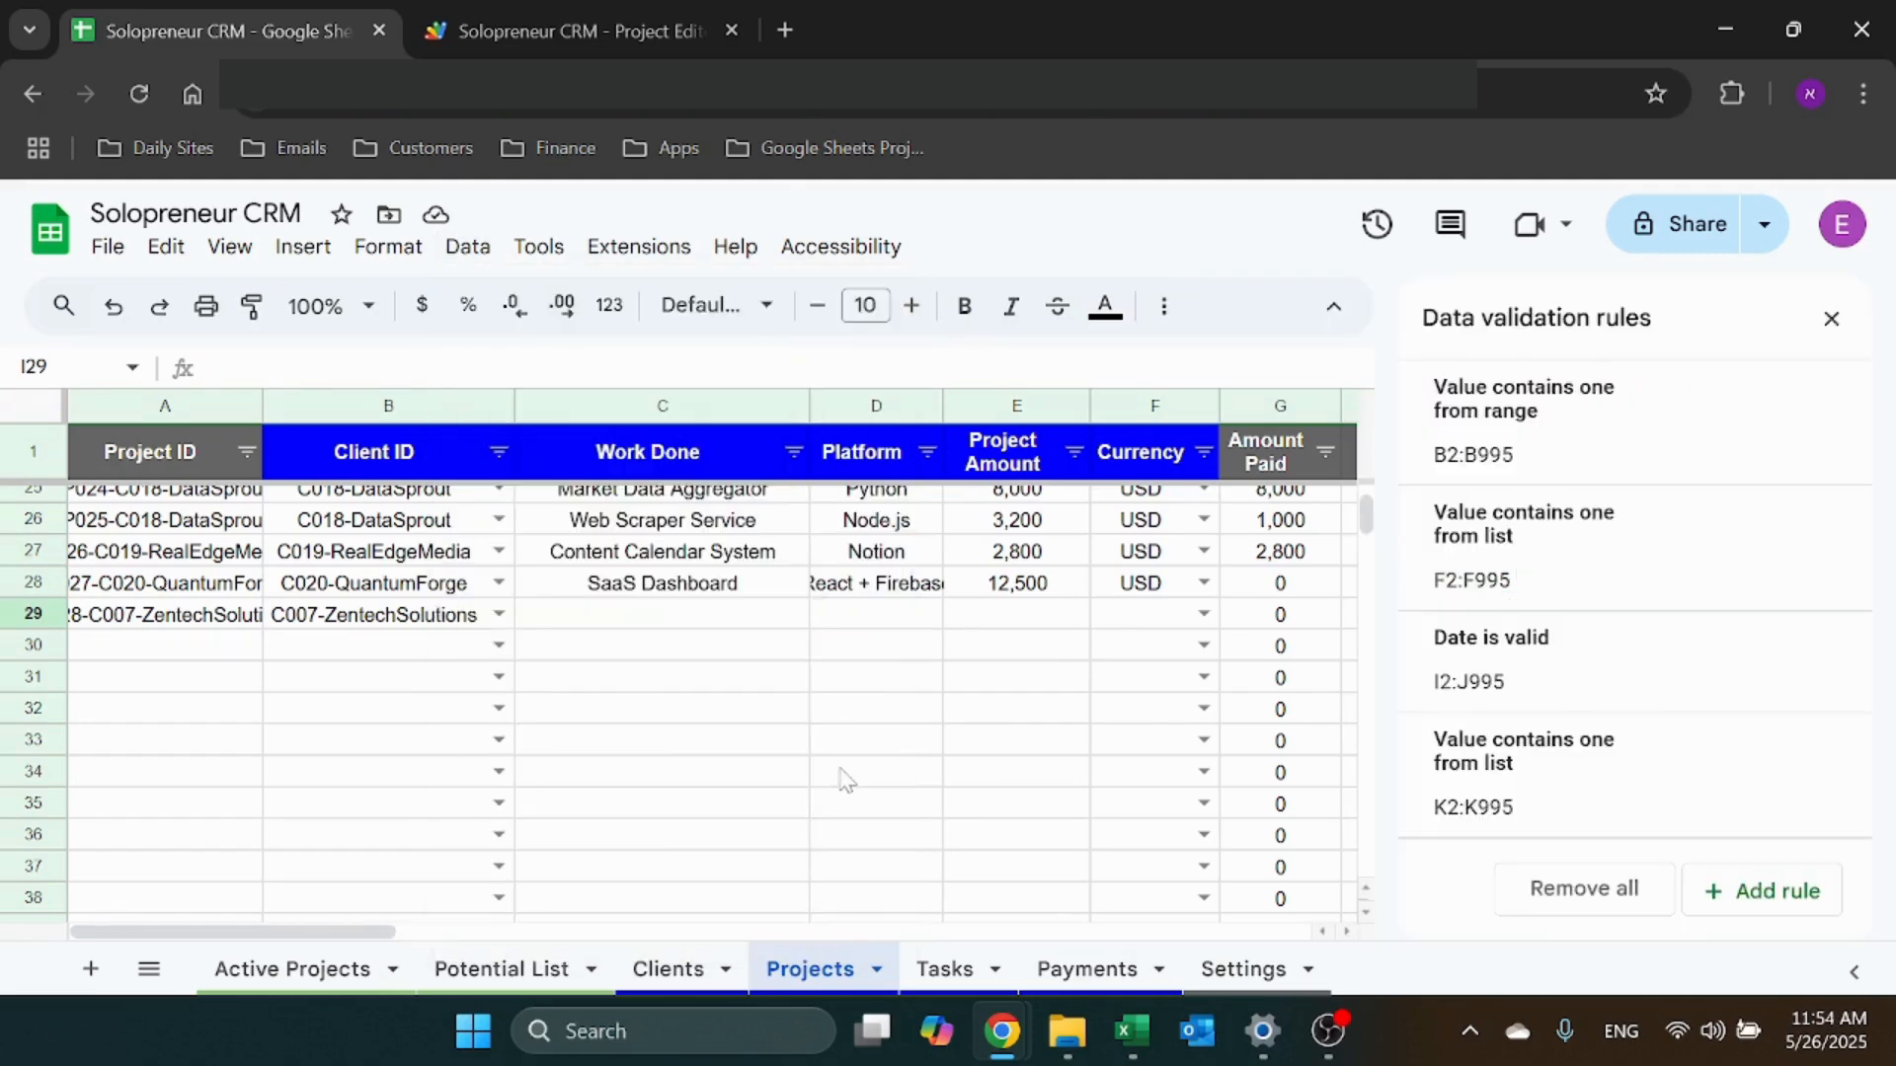
{"action": "left_click", "coordinate": [1586, 688]}
{"action": "left_click", "coordinate": [1668, 618]}
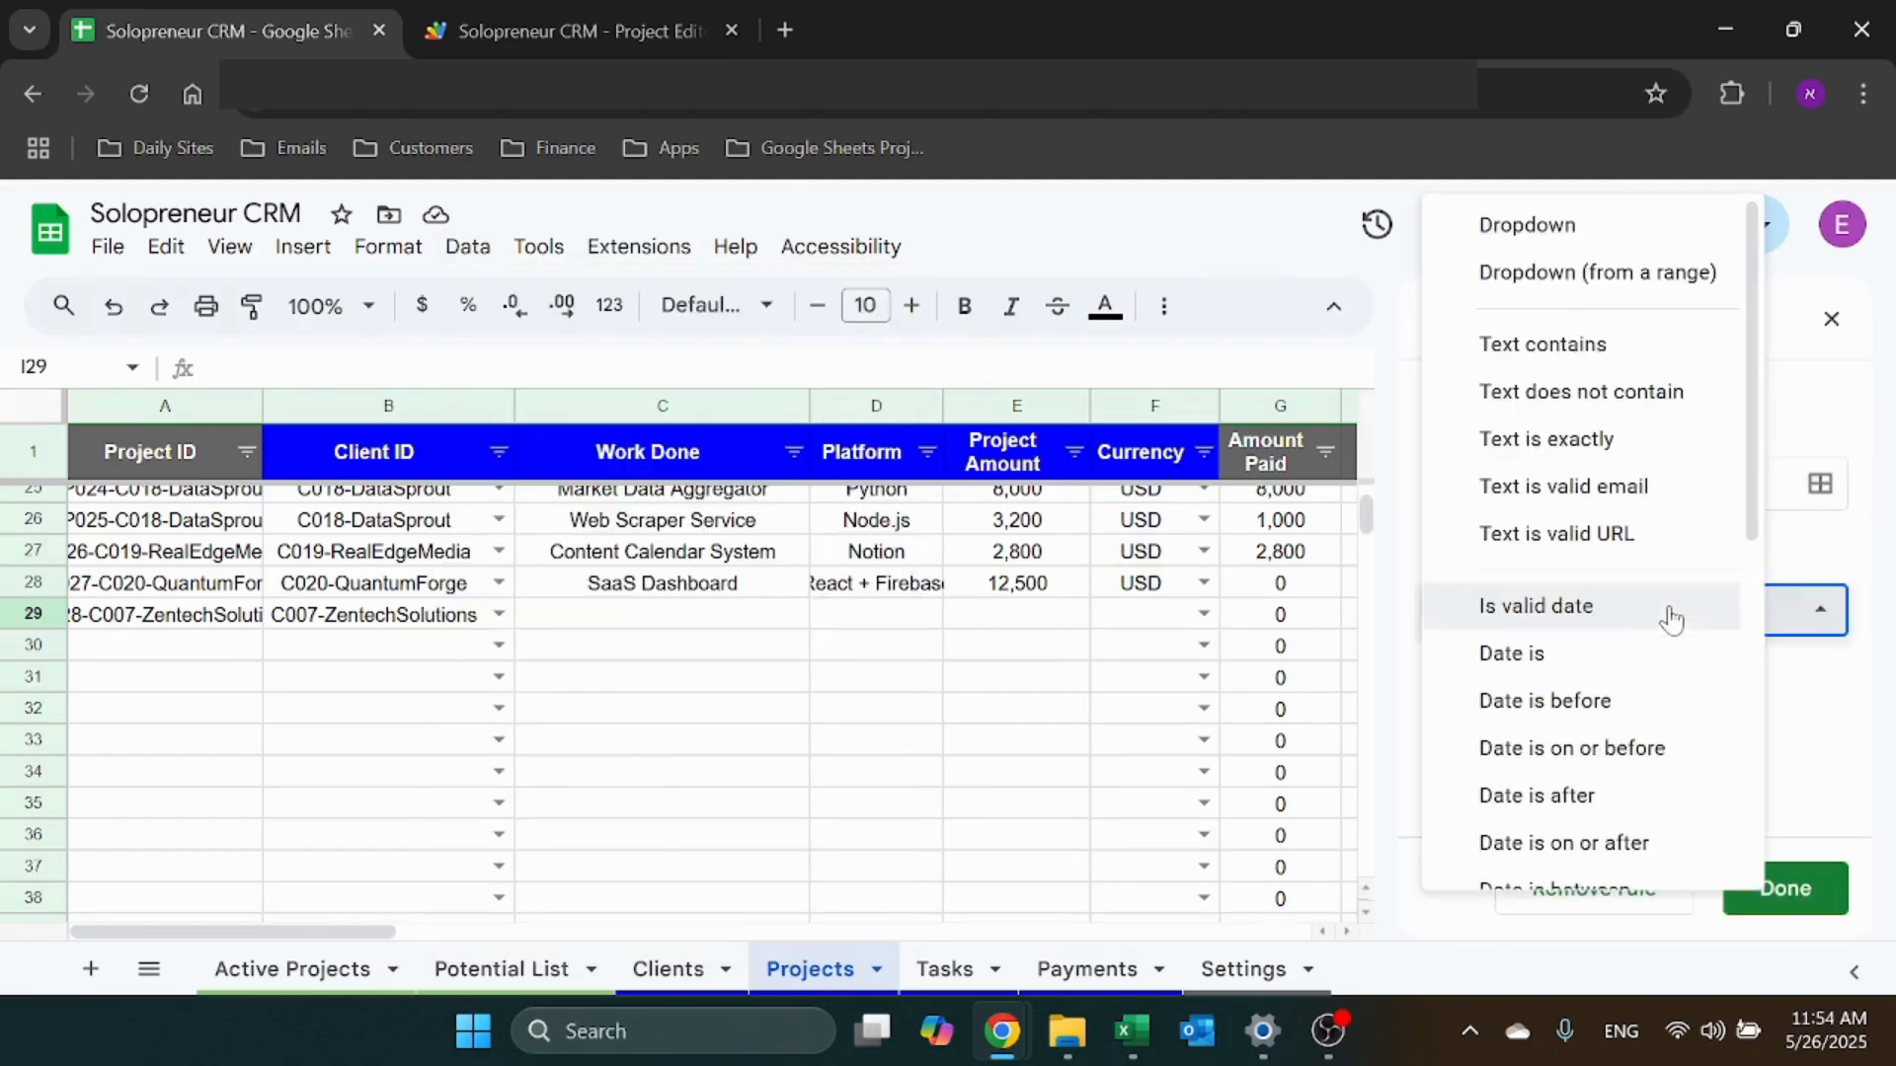
{"action": "key", "text": "Escape"}
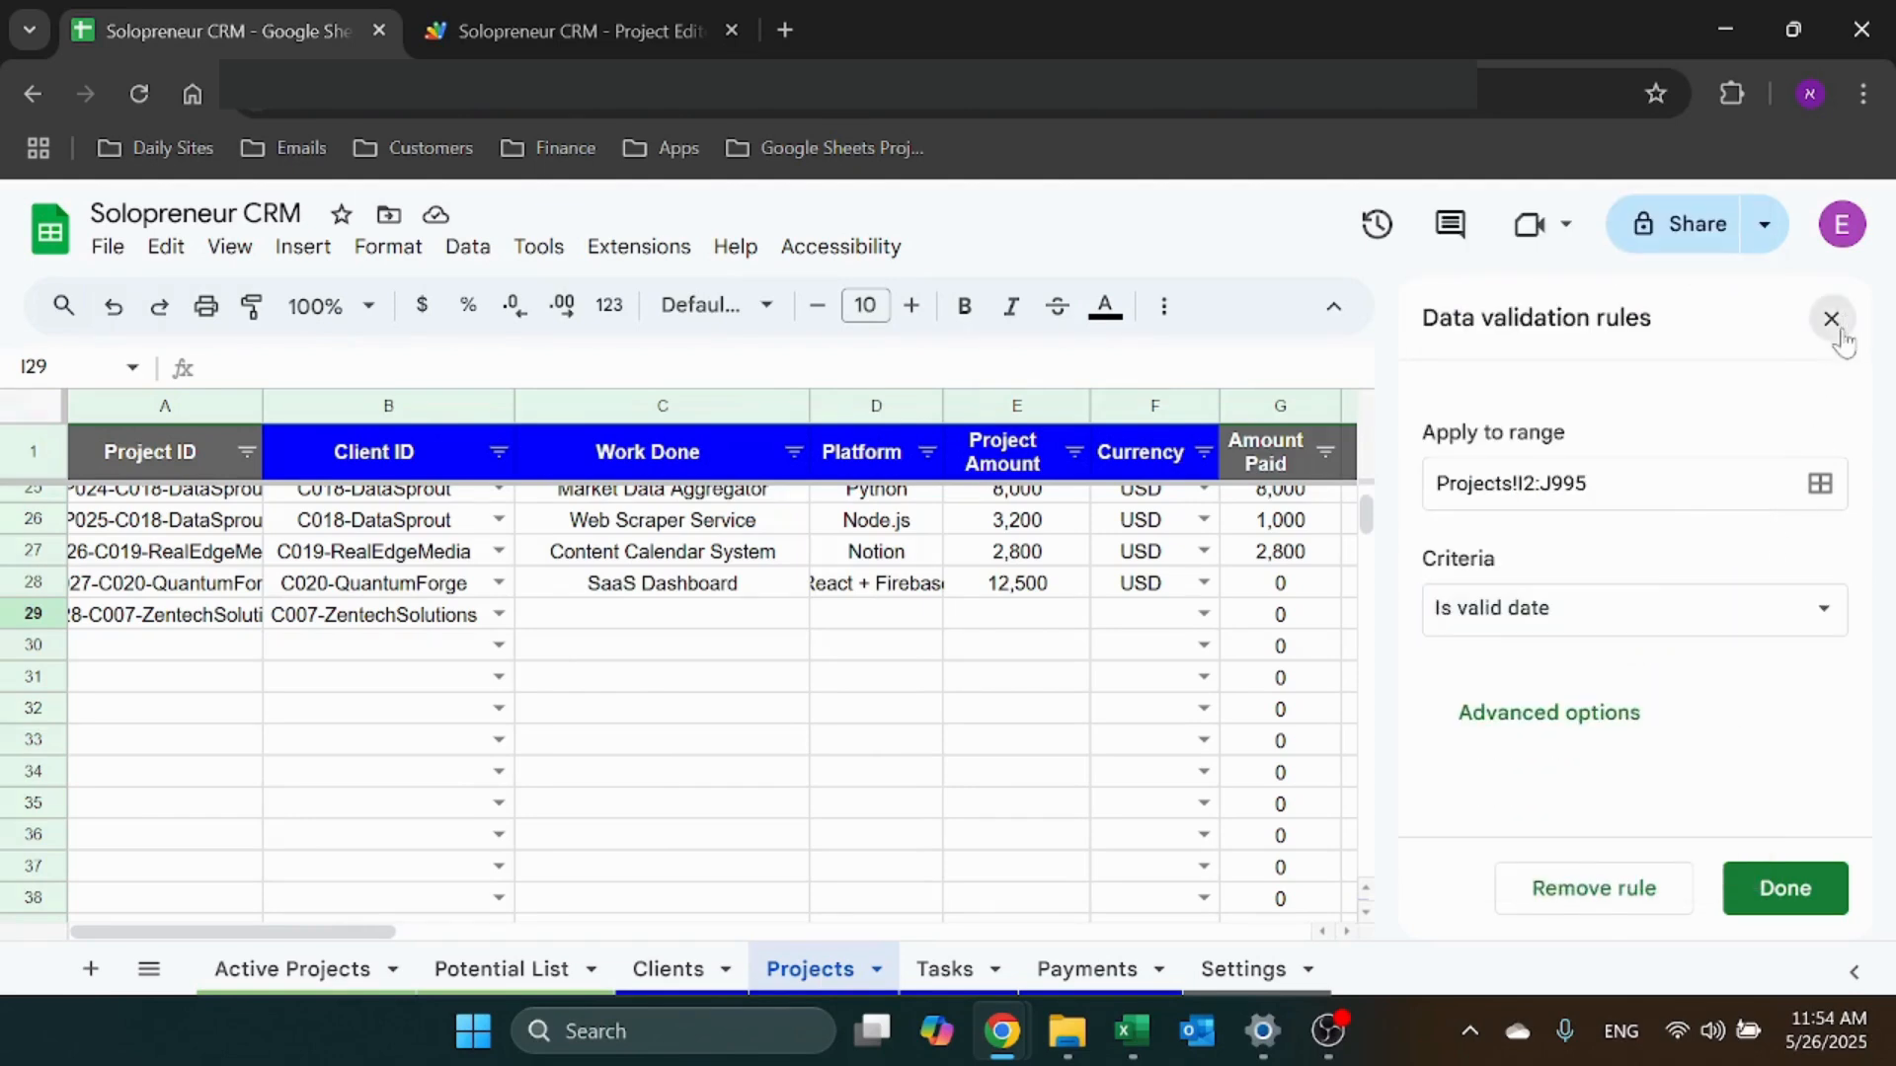
{"action": "left_click", "coordinate": [1830, 318]}
{"action": "double_click", "coordinate": [1553, 624]}
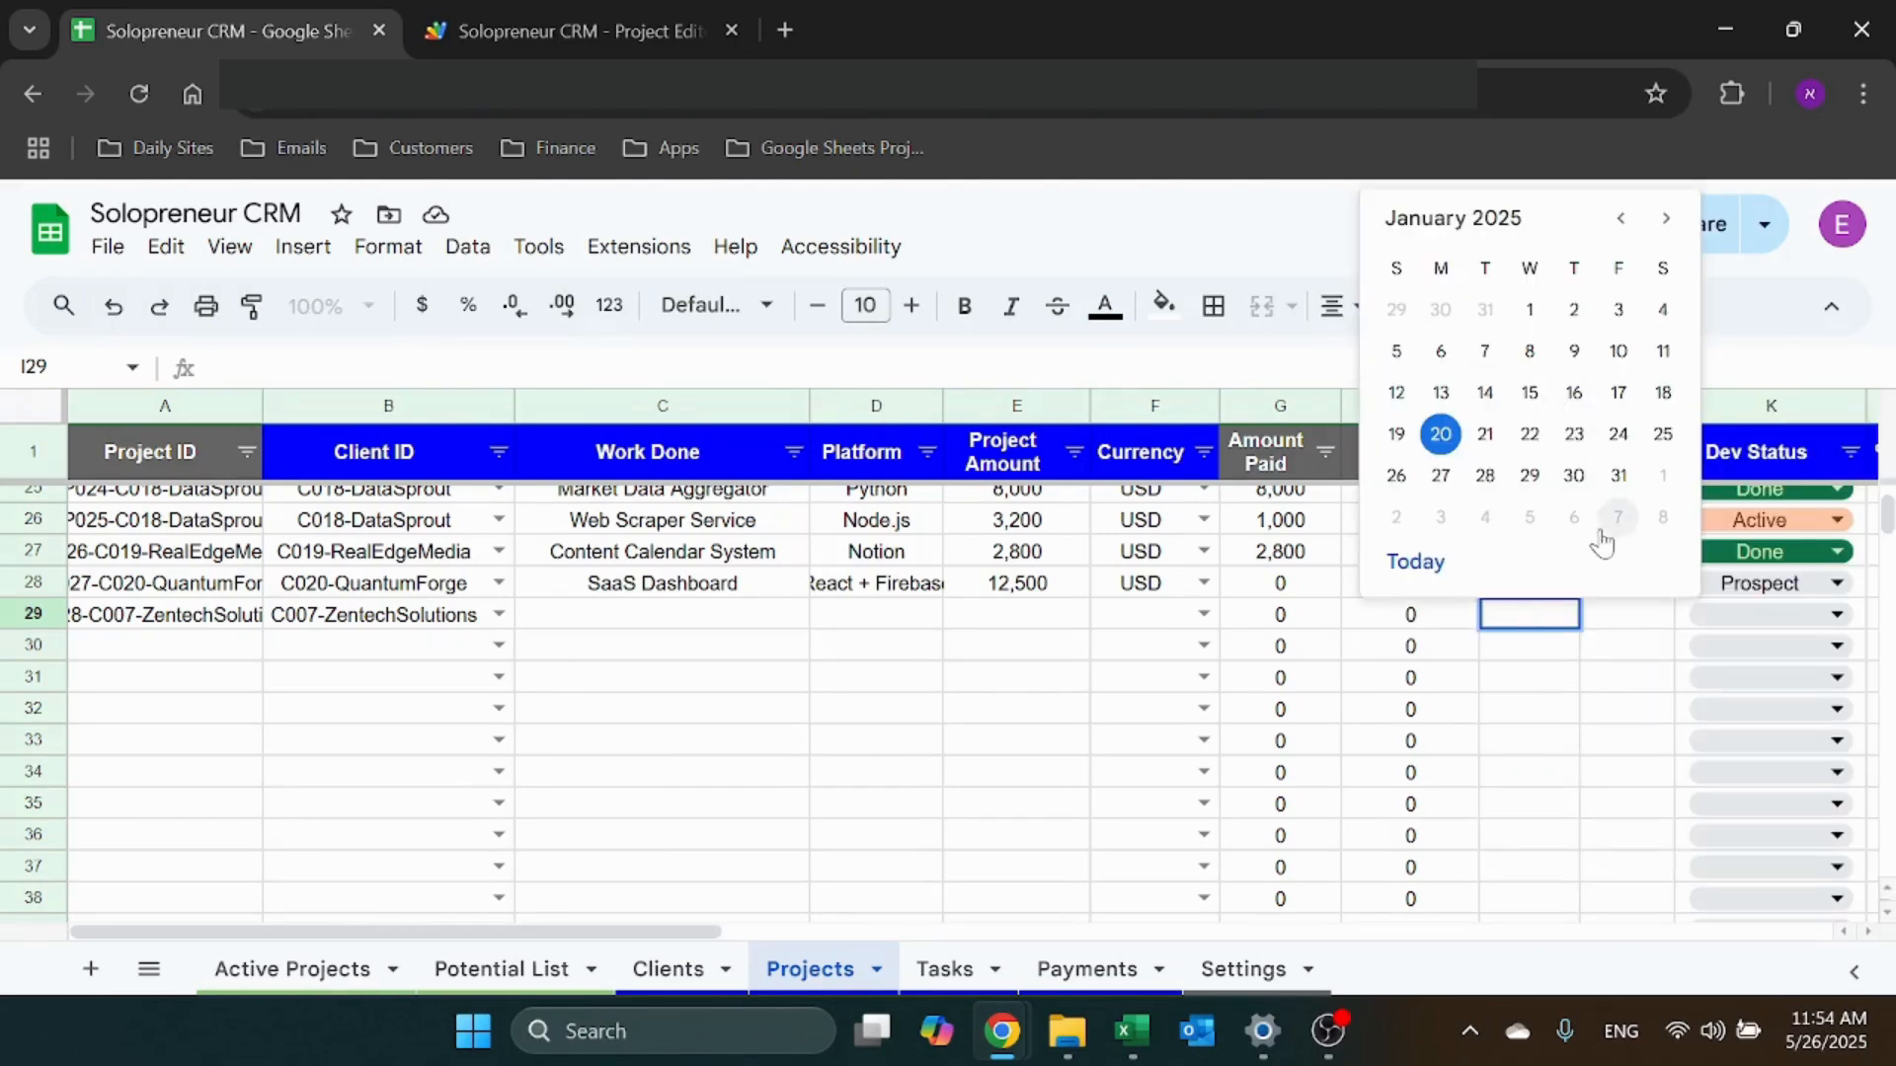
{"action": "key", "text": "Escape"}
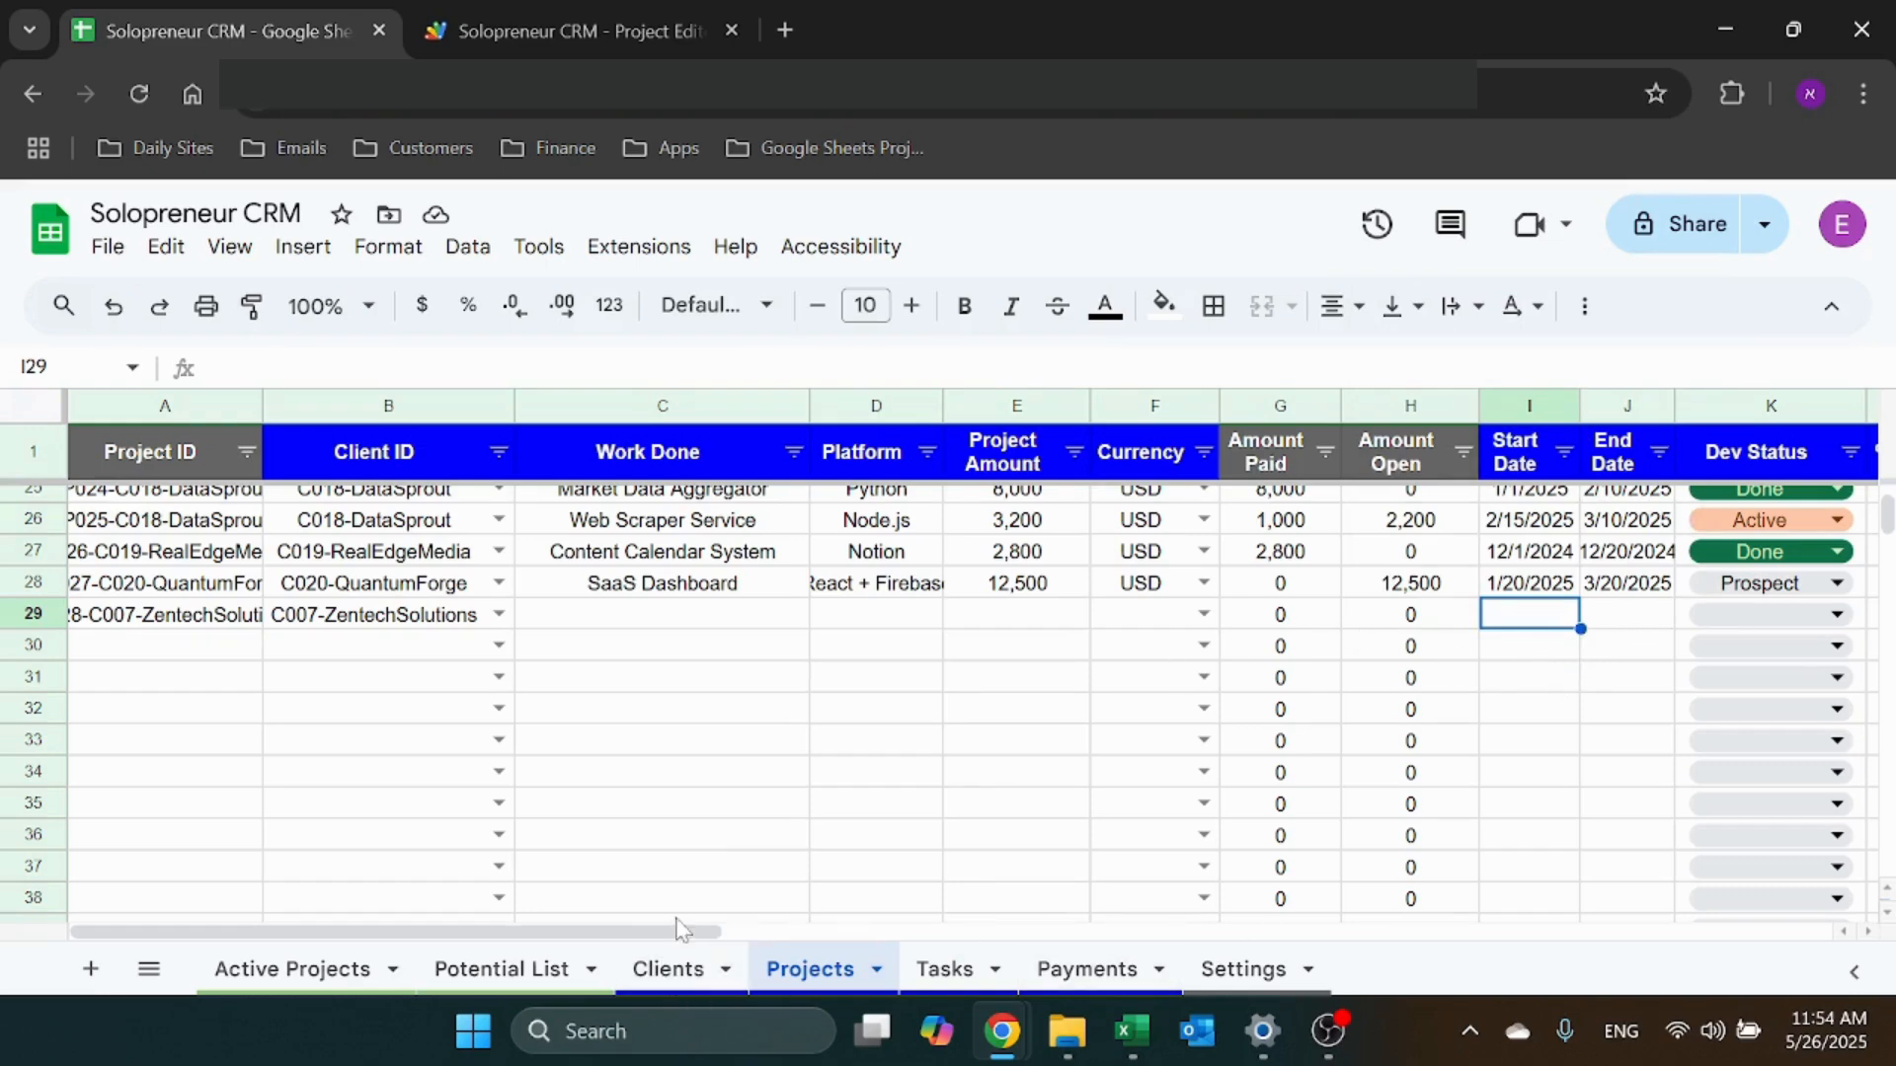
{"action": "left_click_drag", "start_coordinate": [678, 933], "coordinate": [927, 931]}
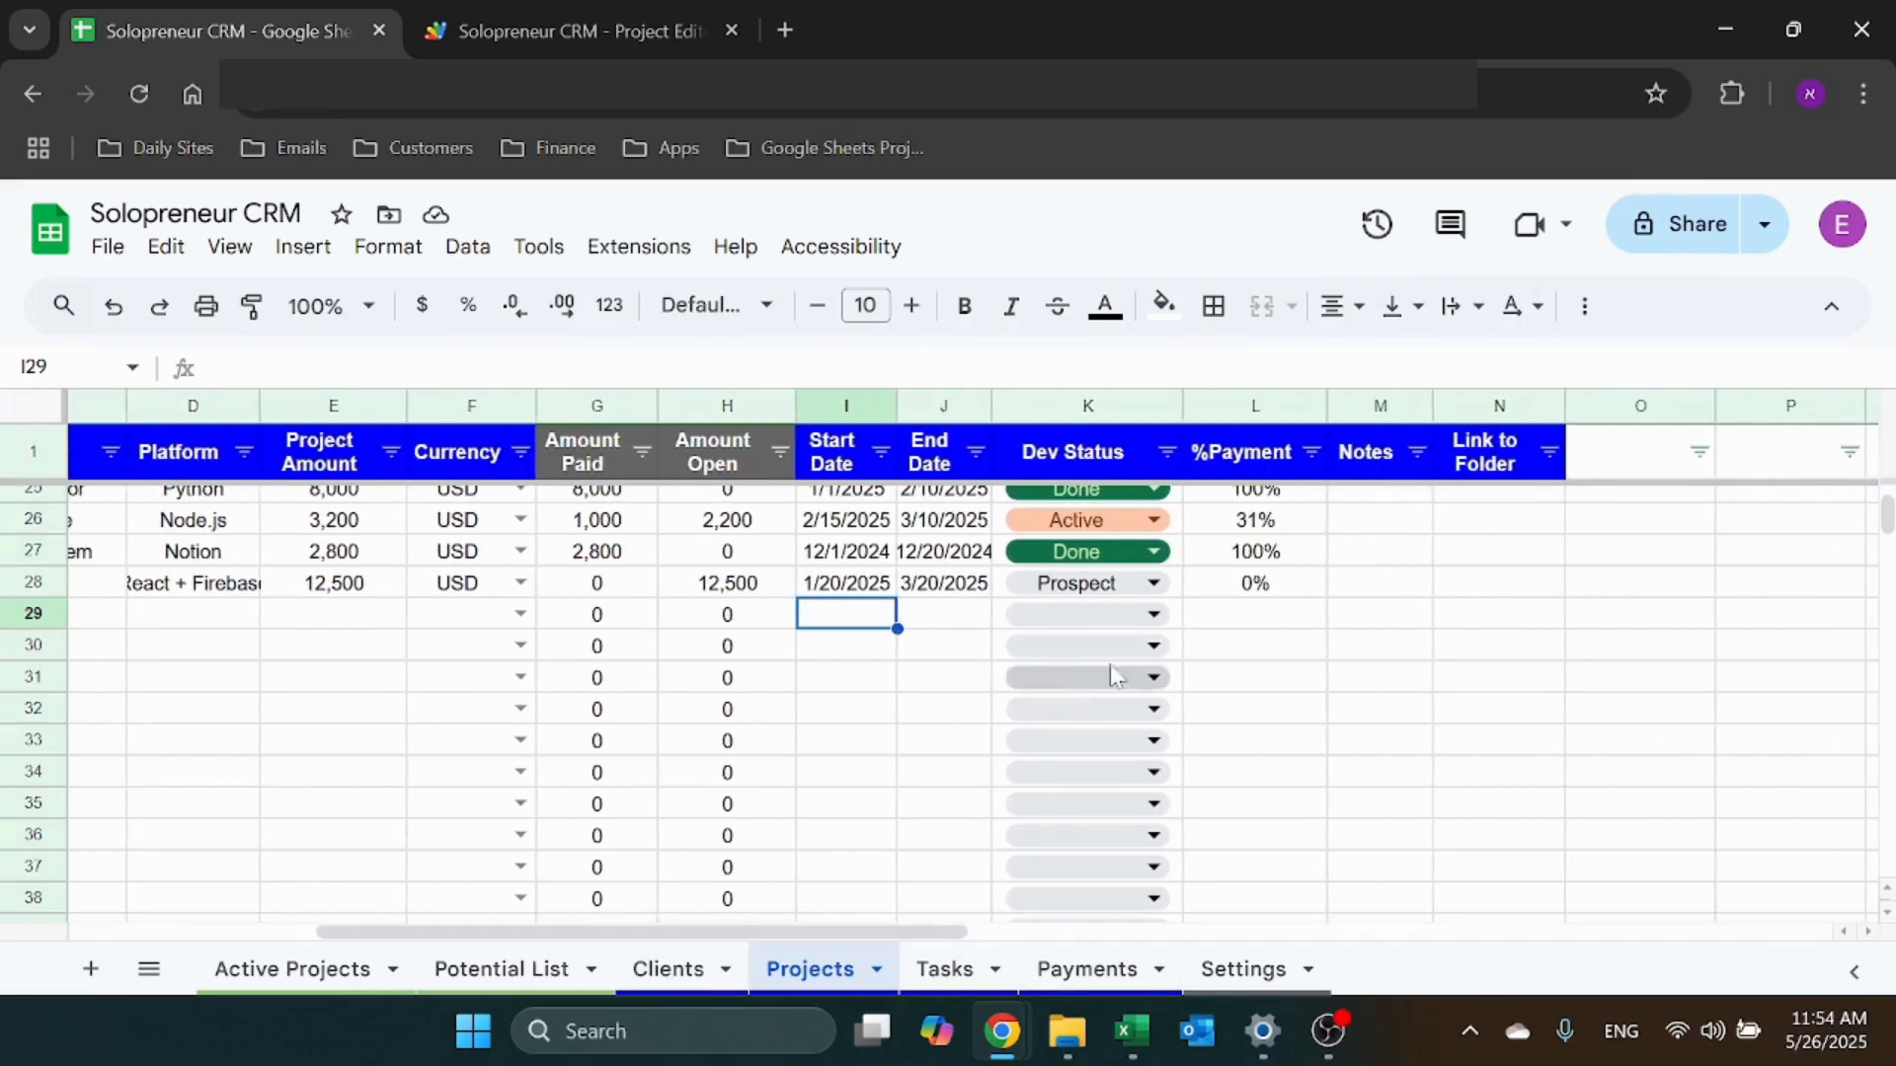
Paint the Amount Open header's grey formatting onto the %Payment header
{"action": "left_click", "coordinate": [1130, 622]}
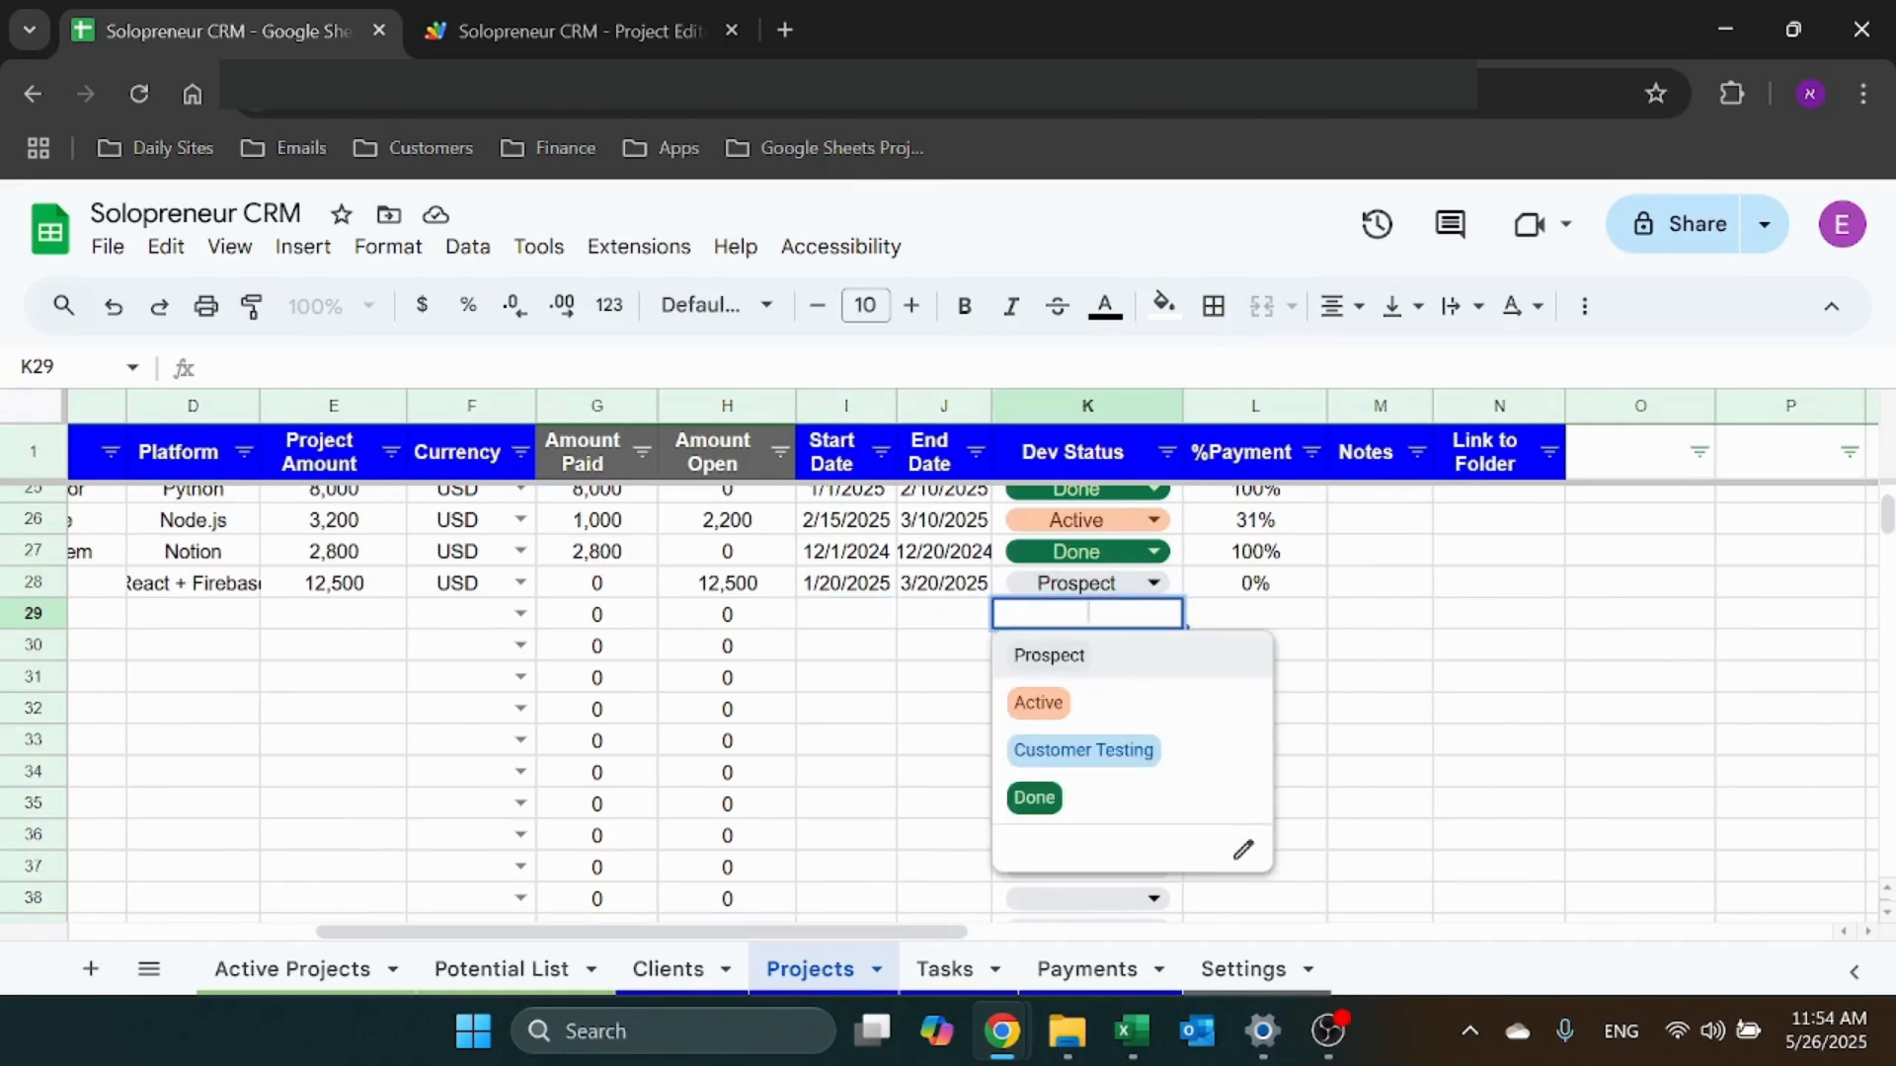
{"action": "left_click", "coordinate": [888, 620]}
{"action": "left_click", "coordinate": [1234, 614]}
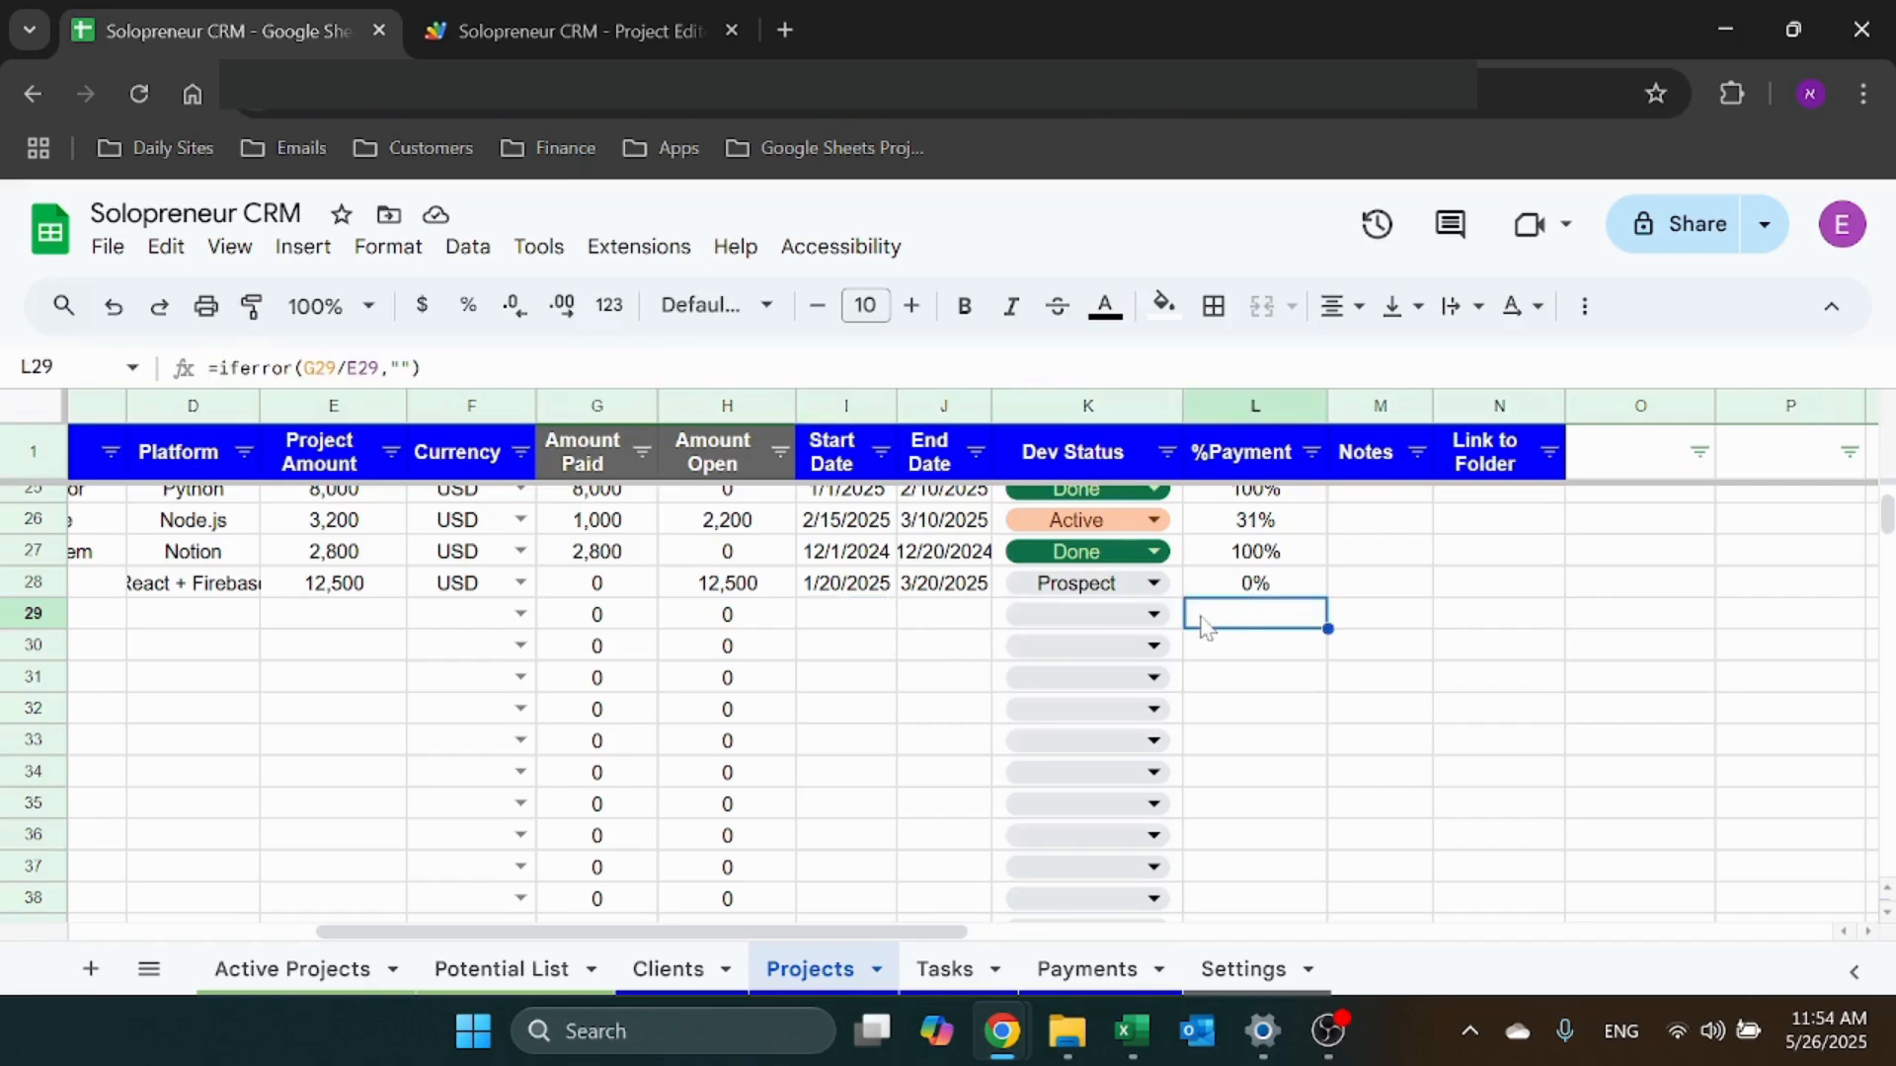
{"action": "left_click", "coordinate": [713, 451]}
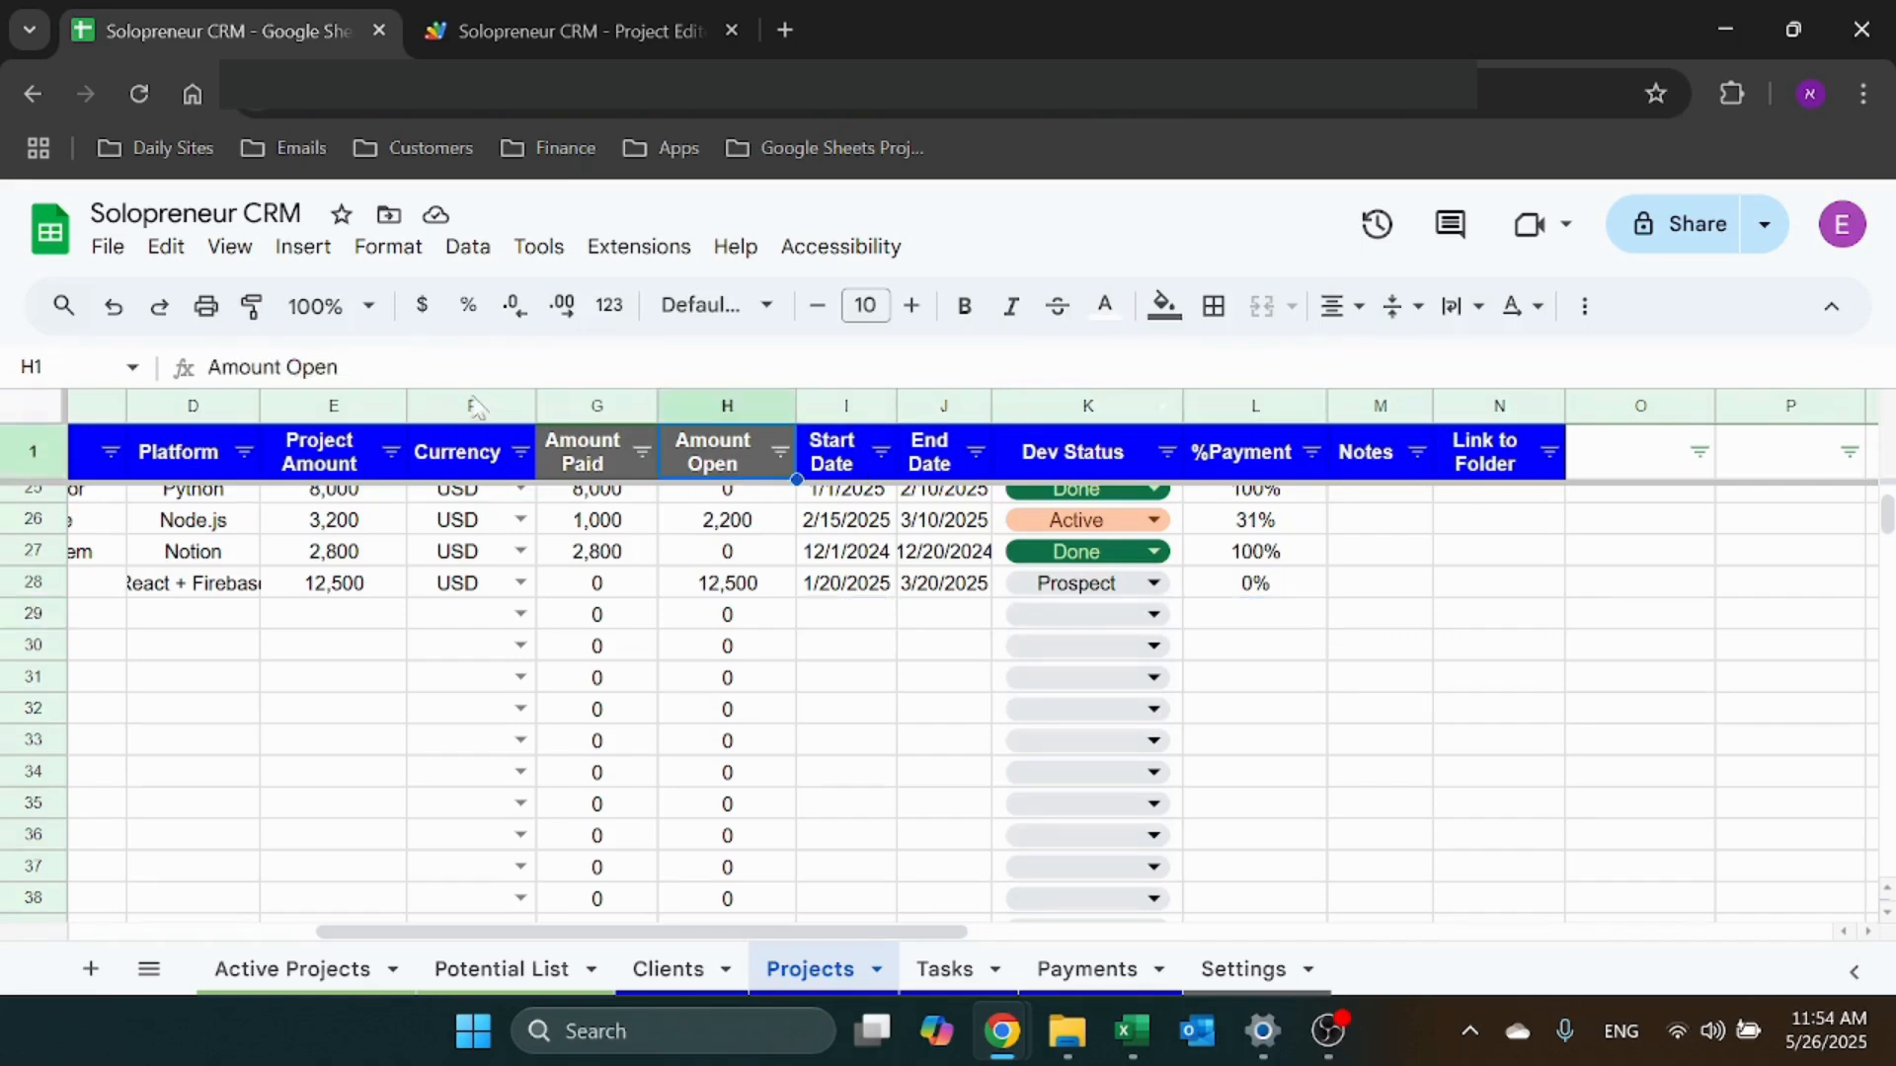
{"action": "left_click", "coordinate": [252, 306]}
{"action": "left_click", "coordinate": [1234, 457]}
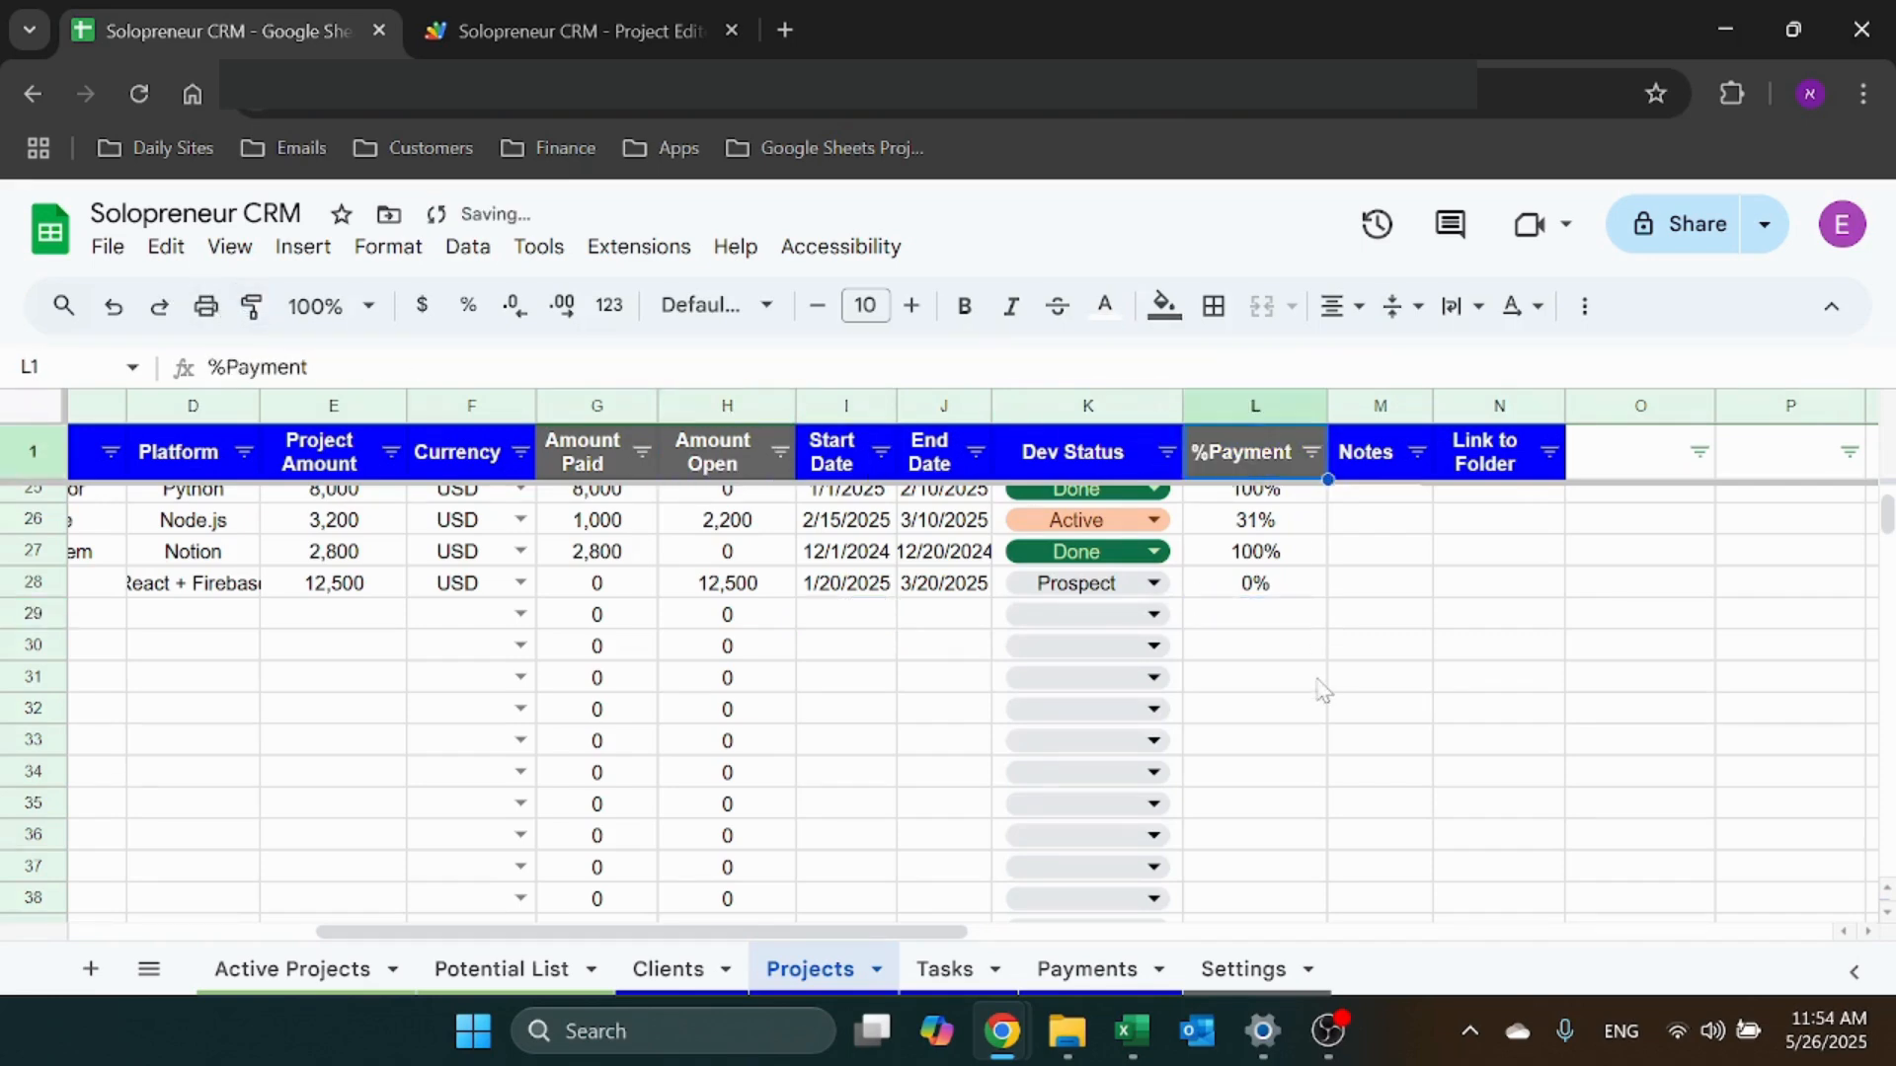
Inspect row 28's %Payment formula =iferror(G28/E28,"") and the neighbouring Notes and Folder cells
{"action": "left_click", "coordinate": [1269, 587]}
{"action": "key", "text": "Return"}
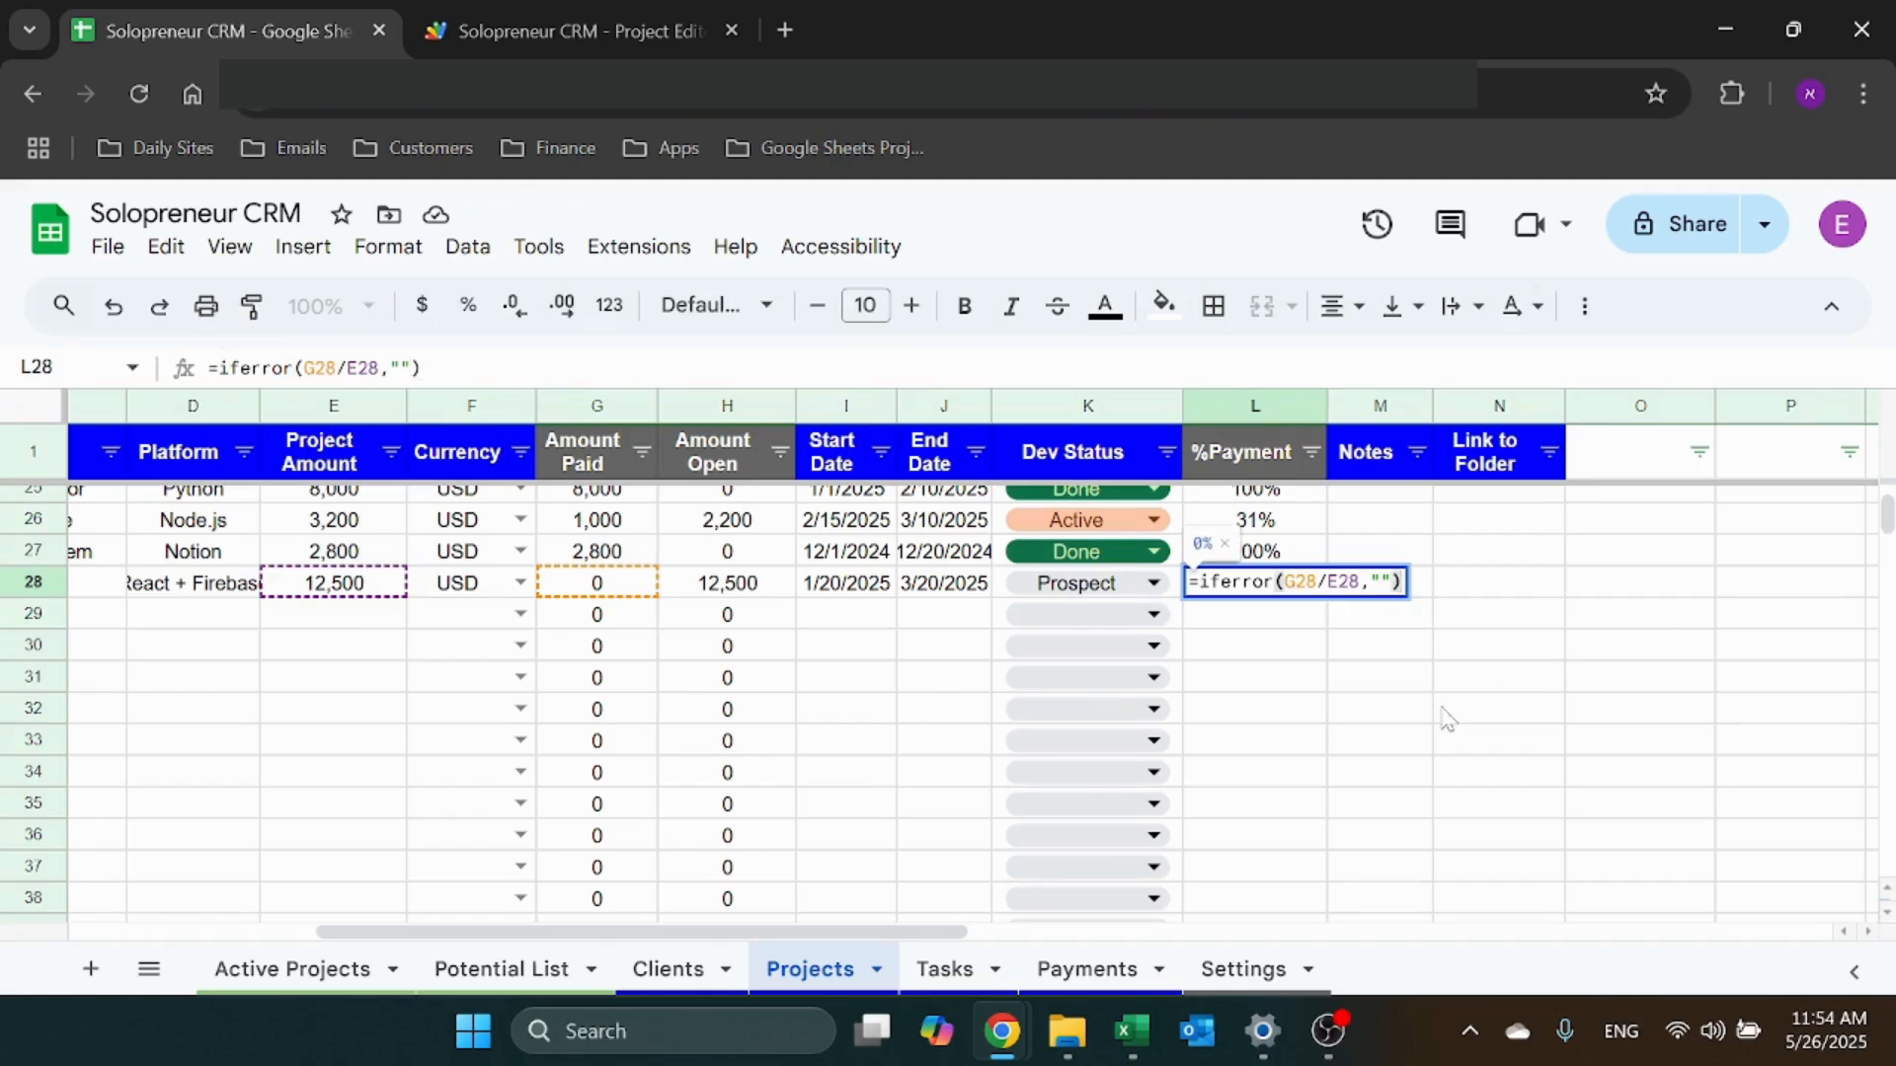
{"action": "key", "text": "Escape"}
{"action": "left_click", "coordinate": [1385, 578]}
{"action": "left_click", "coordinate": [1521, 584]}
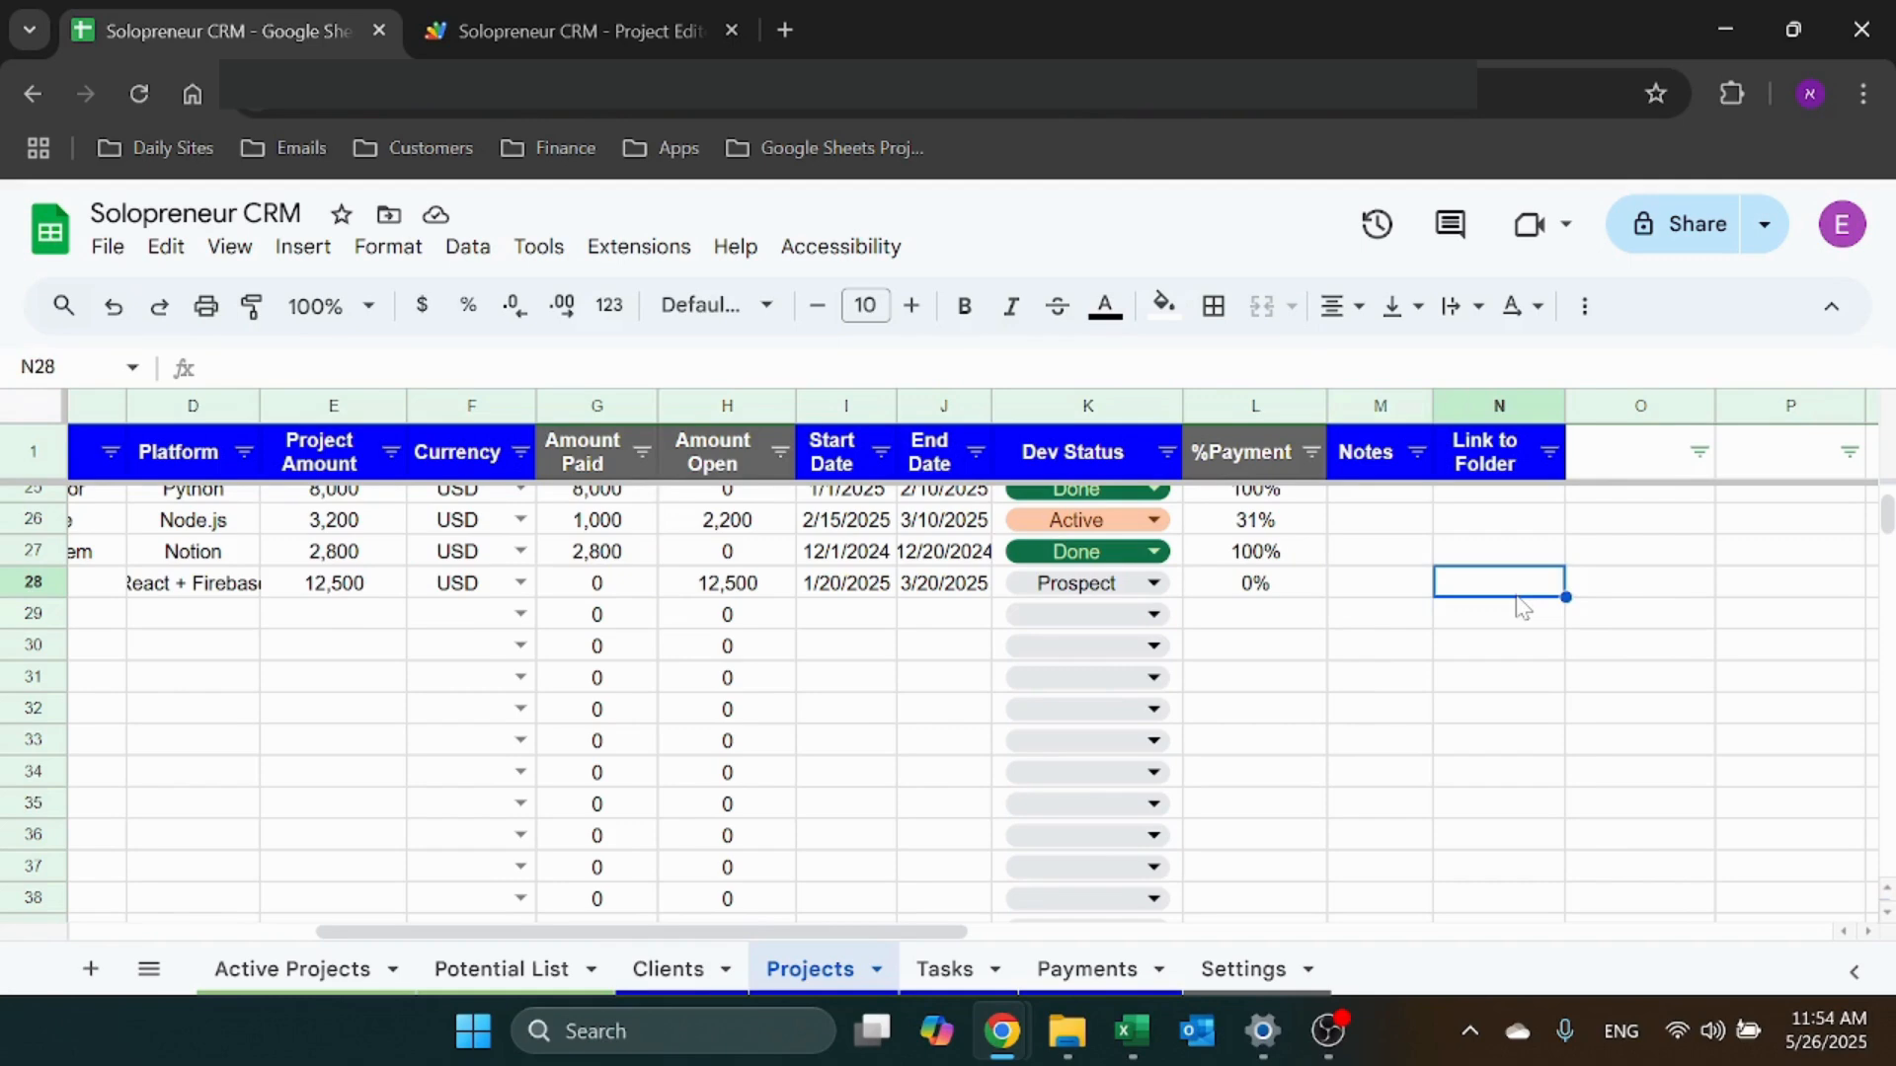
{"action": "left_click", "coordinate": [1319, 559]}
{"action": "left_click", "coordinate": [1390, 557]}
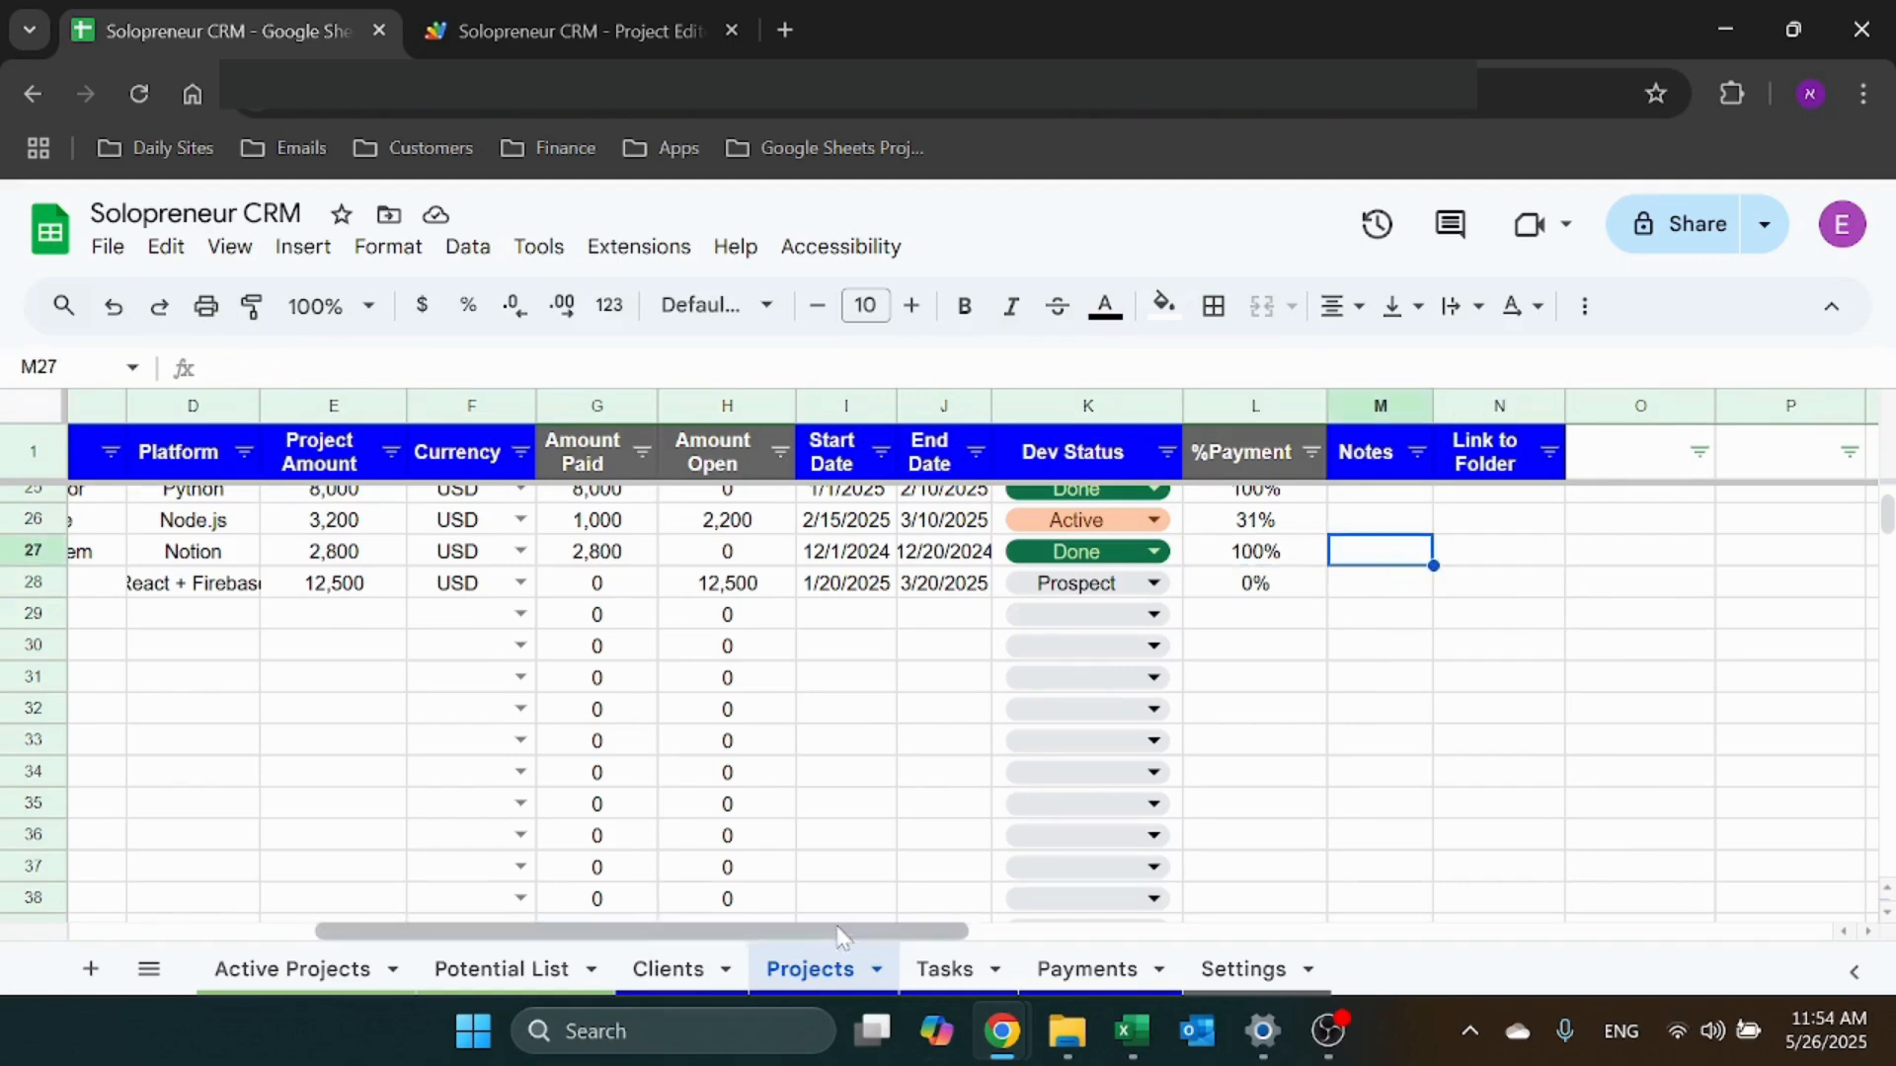
{"action": "left_click_drag", "start_coordinate": [832, 931], "coordinate": [586, 931]}
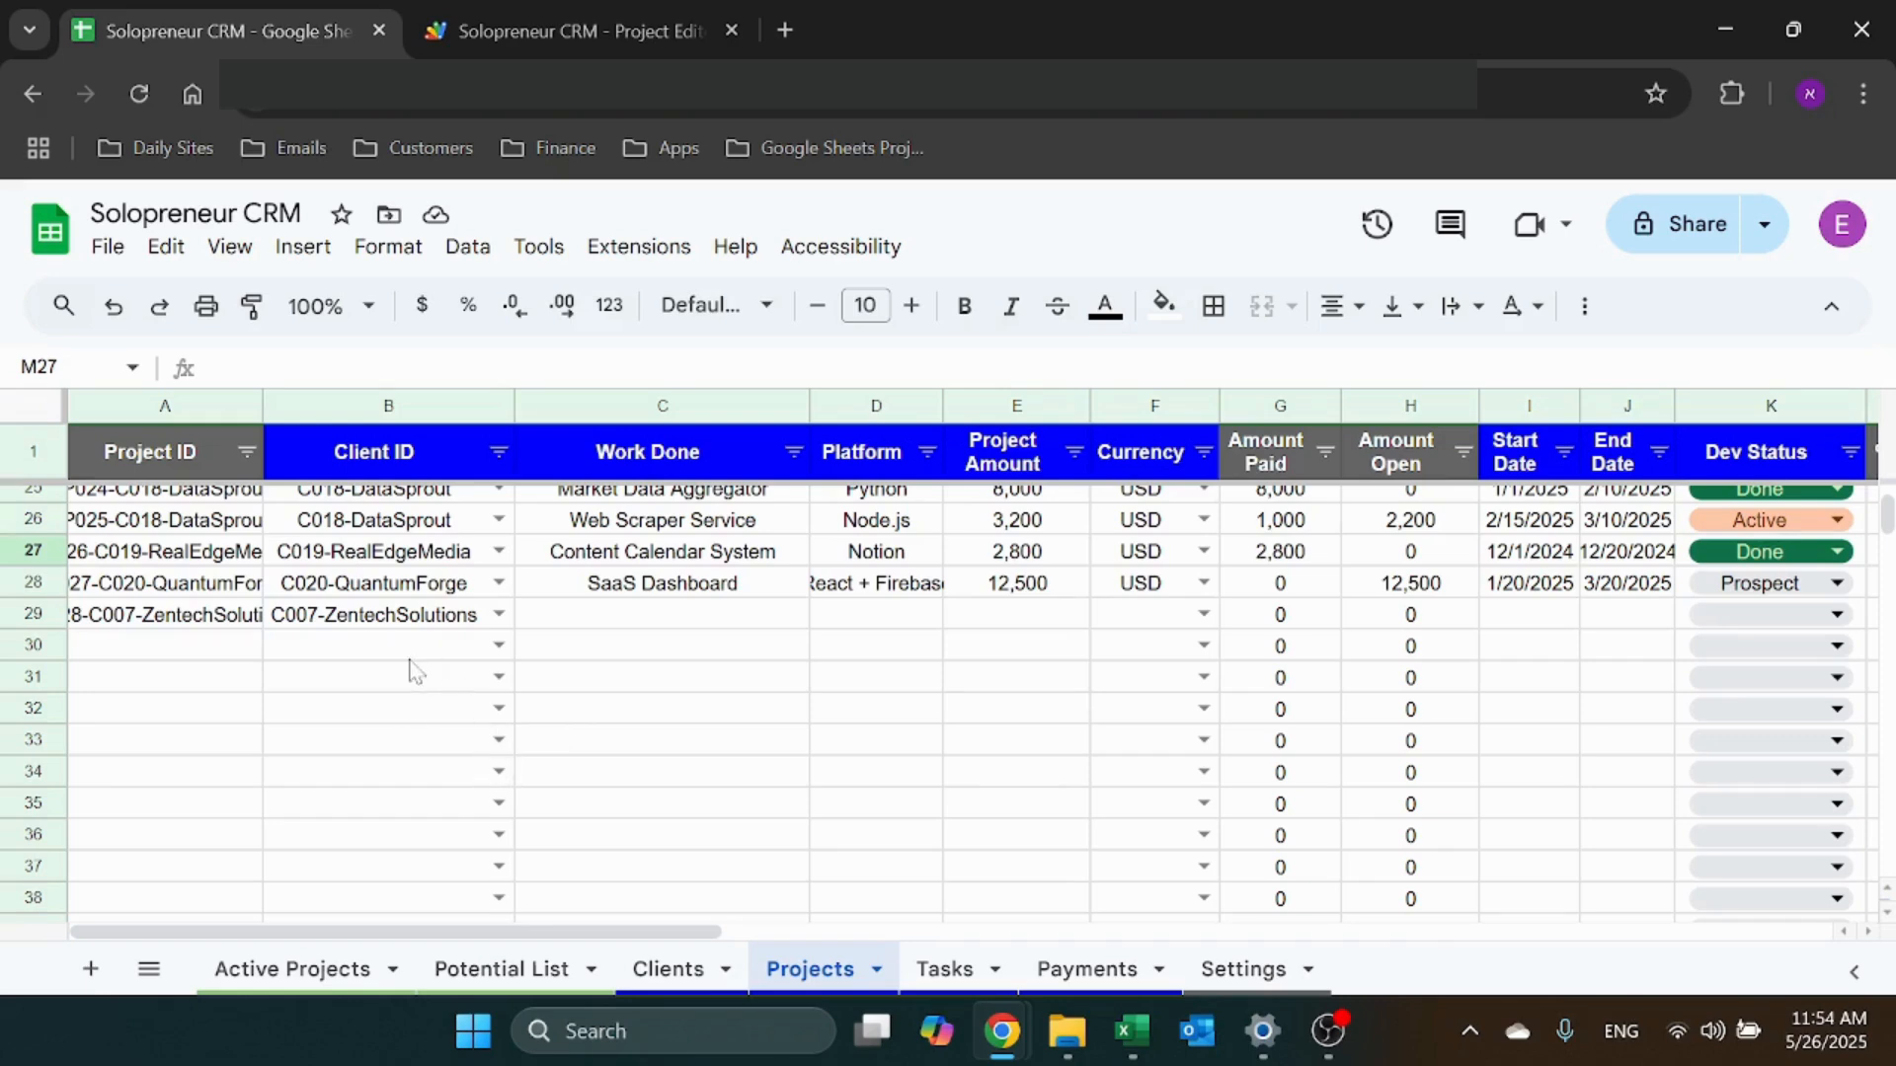
Clear the leftover Client ID and Project ID from row 29 of Projects
{"action": "left_click", "coordinate": [336, 617]}
{"action": "key", "text": "Delete"}
{"action": "left_click", "coordinate": [197, 618]}
{"action": "key", "text": "Delete"}
{"action": "left_click", "coordinate": [148, 721]}
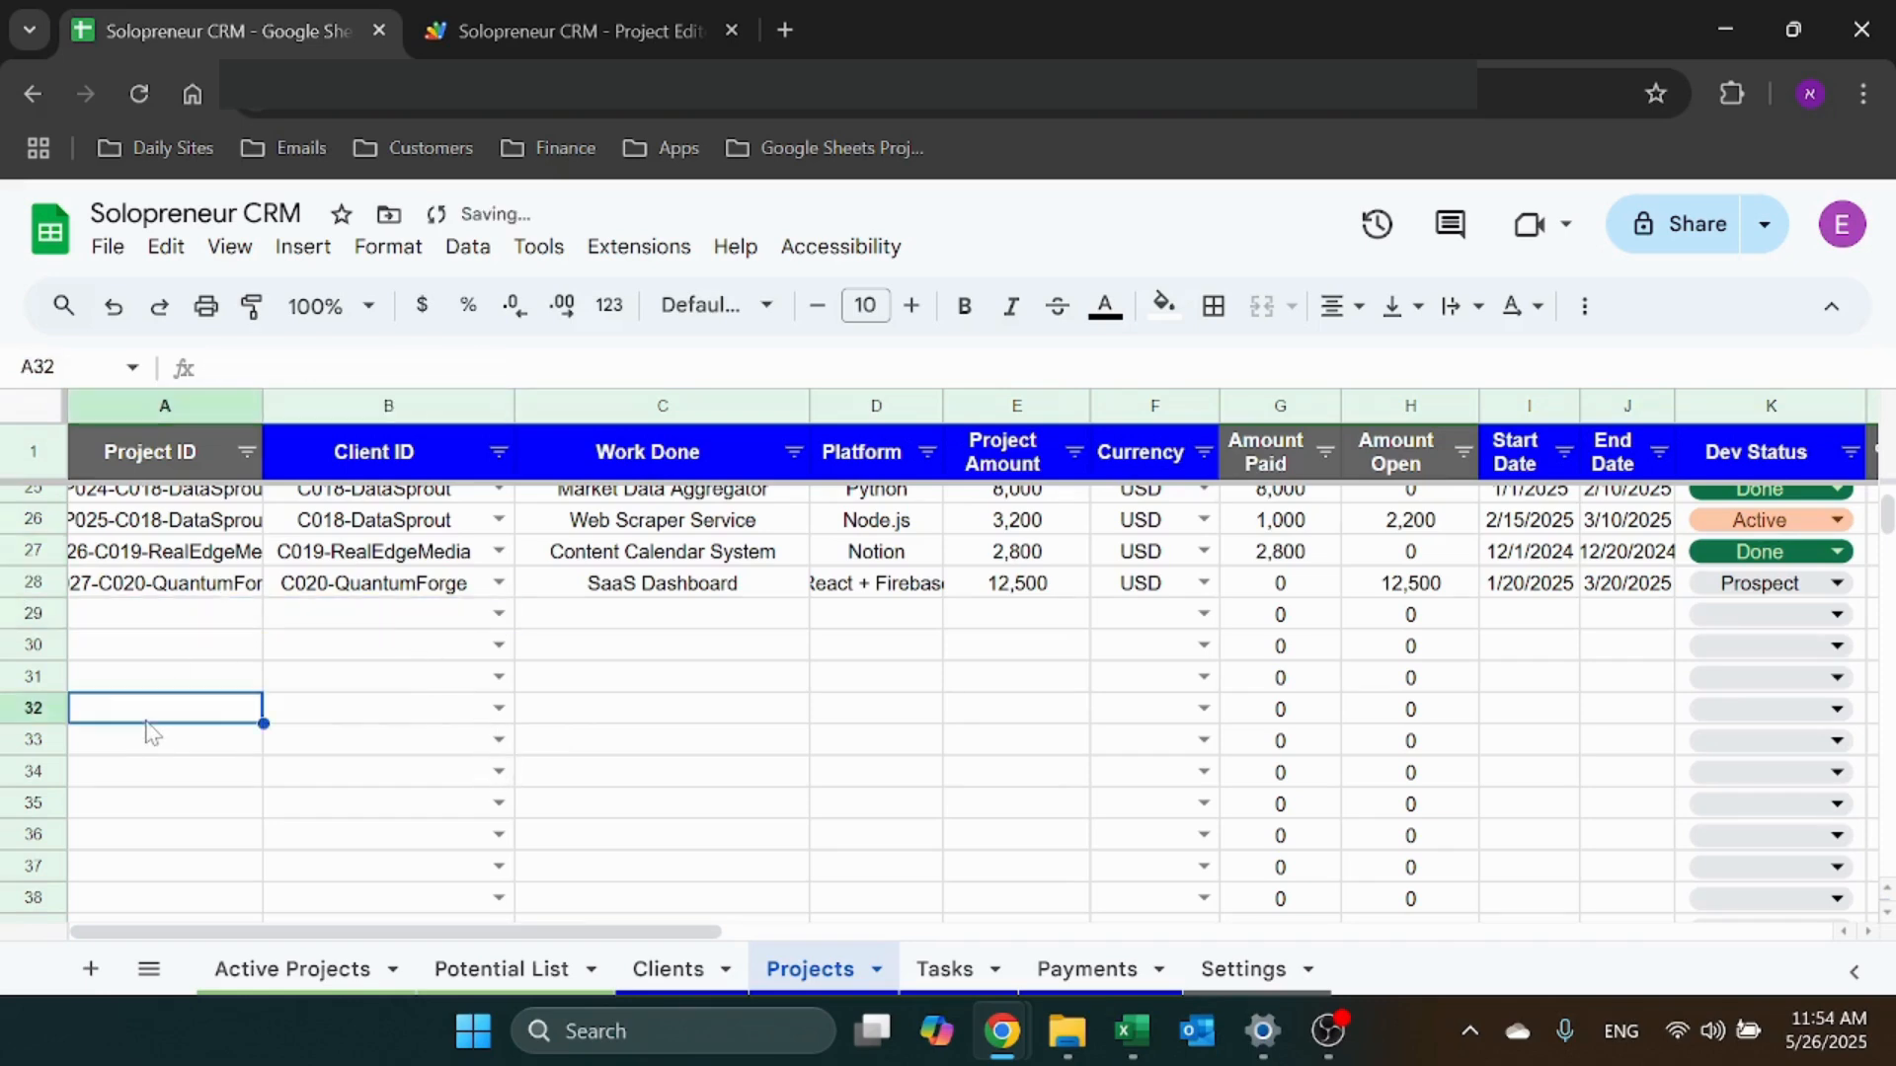
{"action": "left_click", "coordinate": [344, 593]}
{"action": "left_click", "coordinate": [344, 614]}
Review the NexaBuild project IDs in rows 22 and 23, then move to Tasks
{"action": "scroll", "coordinate": [341, 632], "scroll_direction": "up", "scroll_amount": 3}
{"action": "scroll", "coordinate": [336, 666], "scroll_direction": "down", "scroll_amount": 1}
{"action": "scroll", "coordinate": [335, 671], "scroll_direction": "up", "scroll_amount": 1}
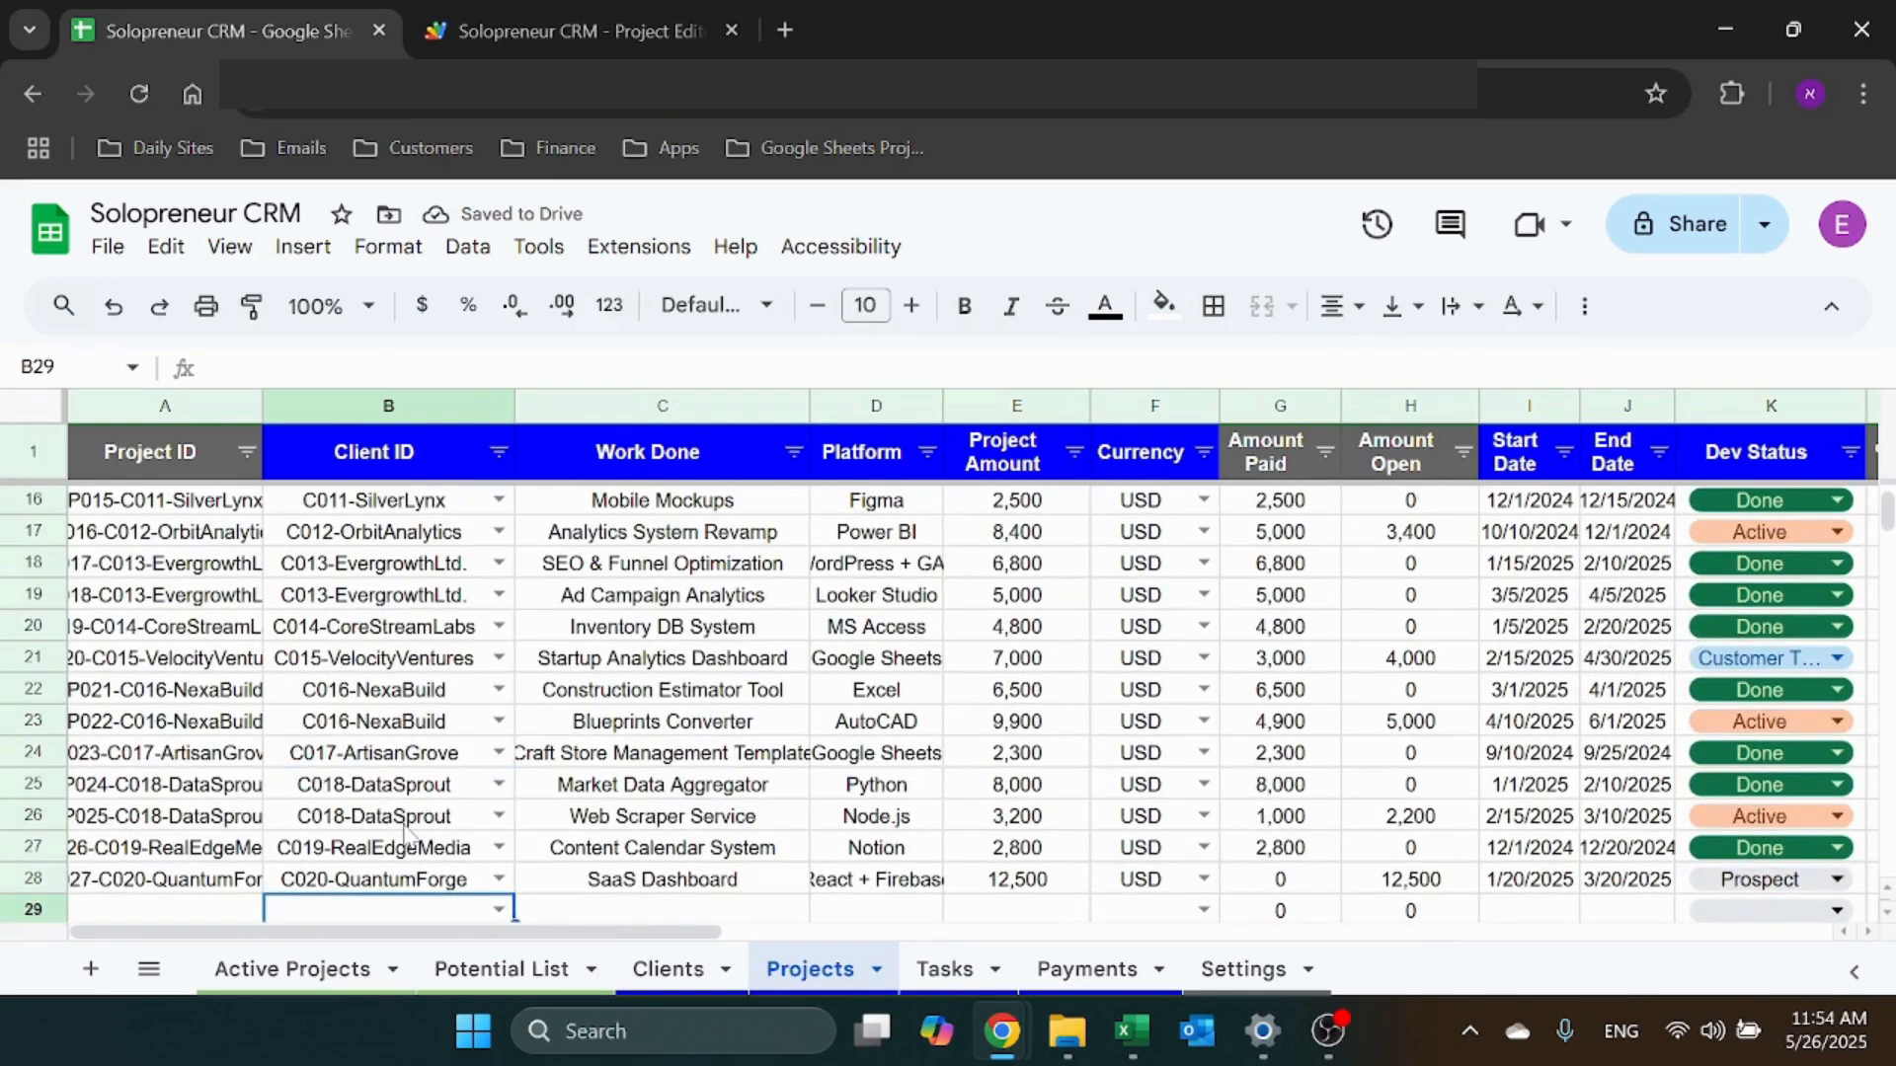
{"action": "left_click_drag", "start_coordinate": [443, 701], "coordinate": [434, 722]}
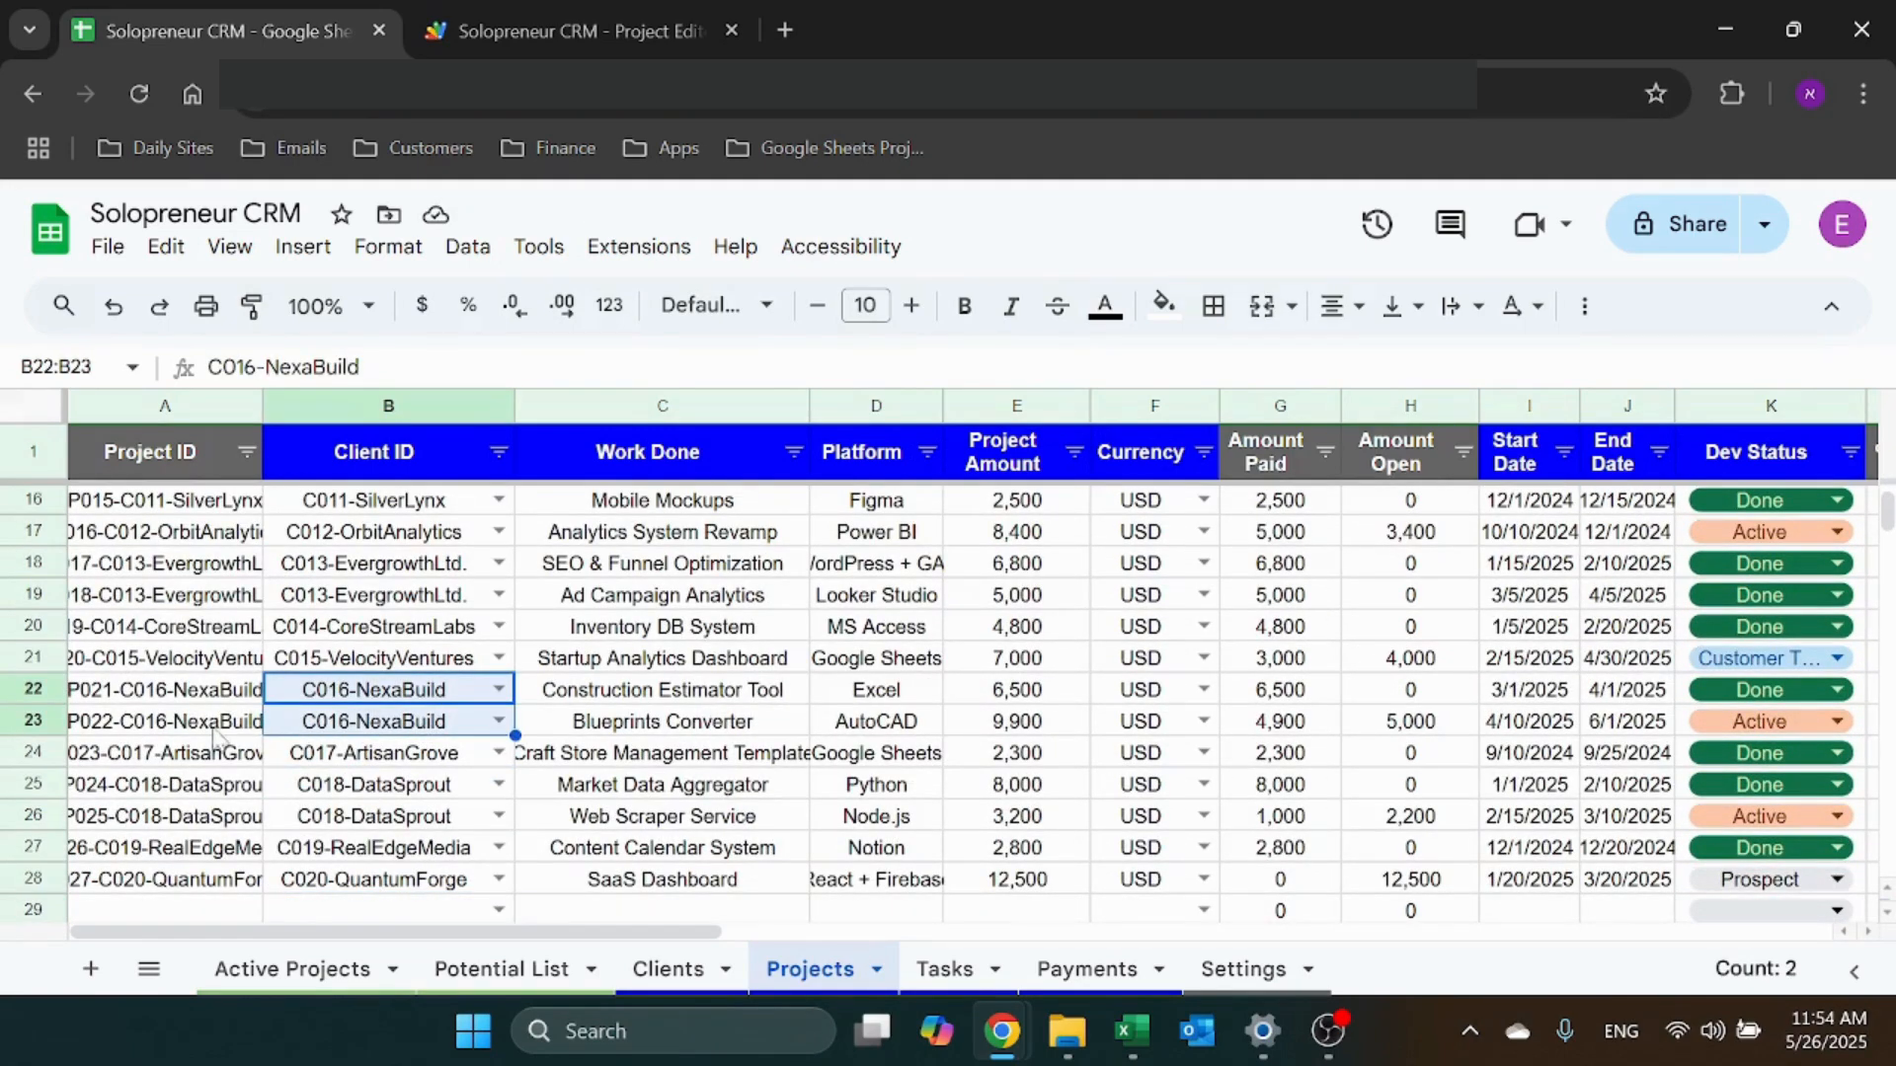
{"action": "left_click", "coordinate": [150, 723]}
{"action": "left_click", "coordinate": [148, 699]}
{"action": "left_click", "coordinate": [147, 715]}
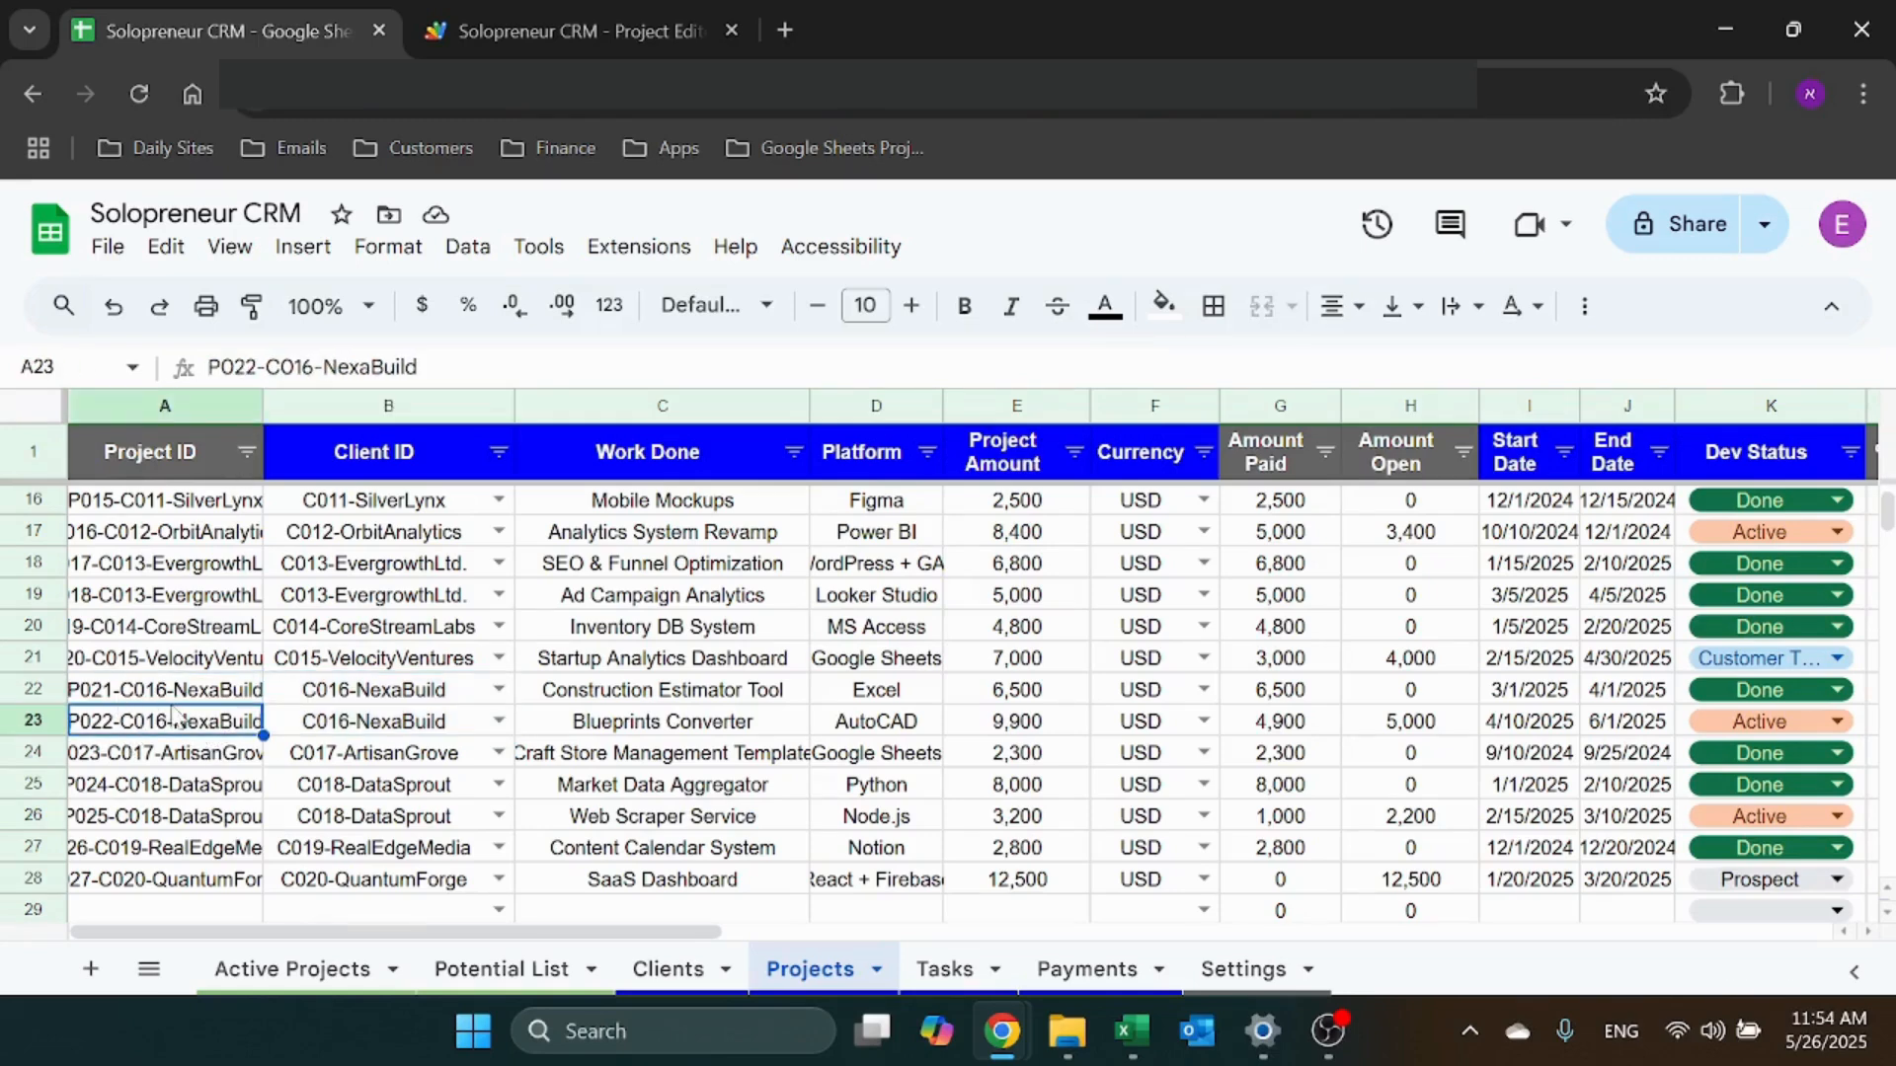
{"action": "left_click", "coordinate": [950, 974]}
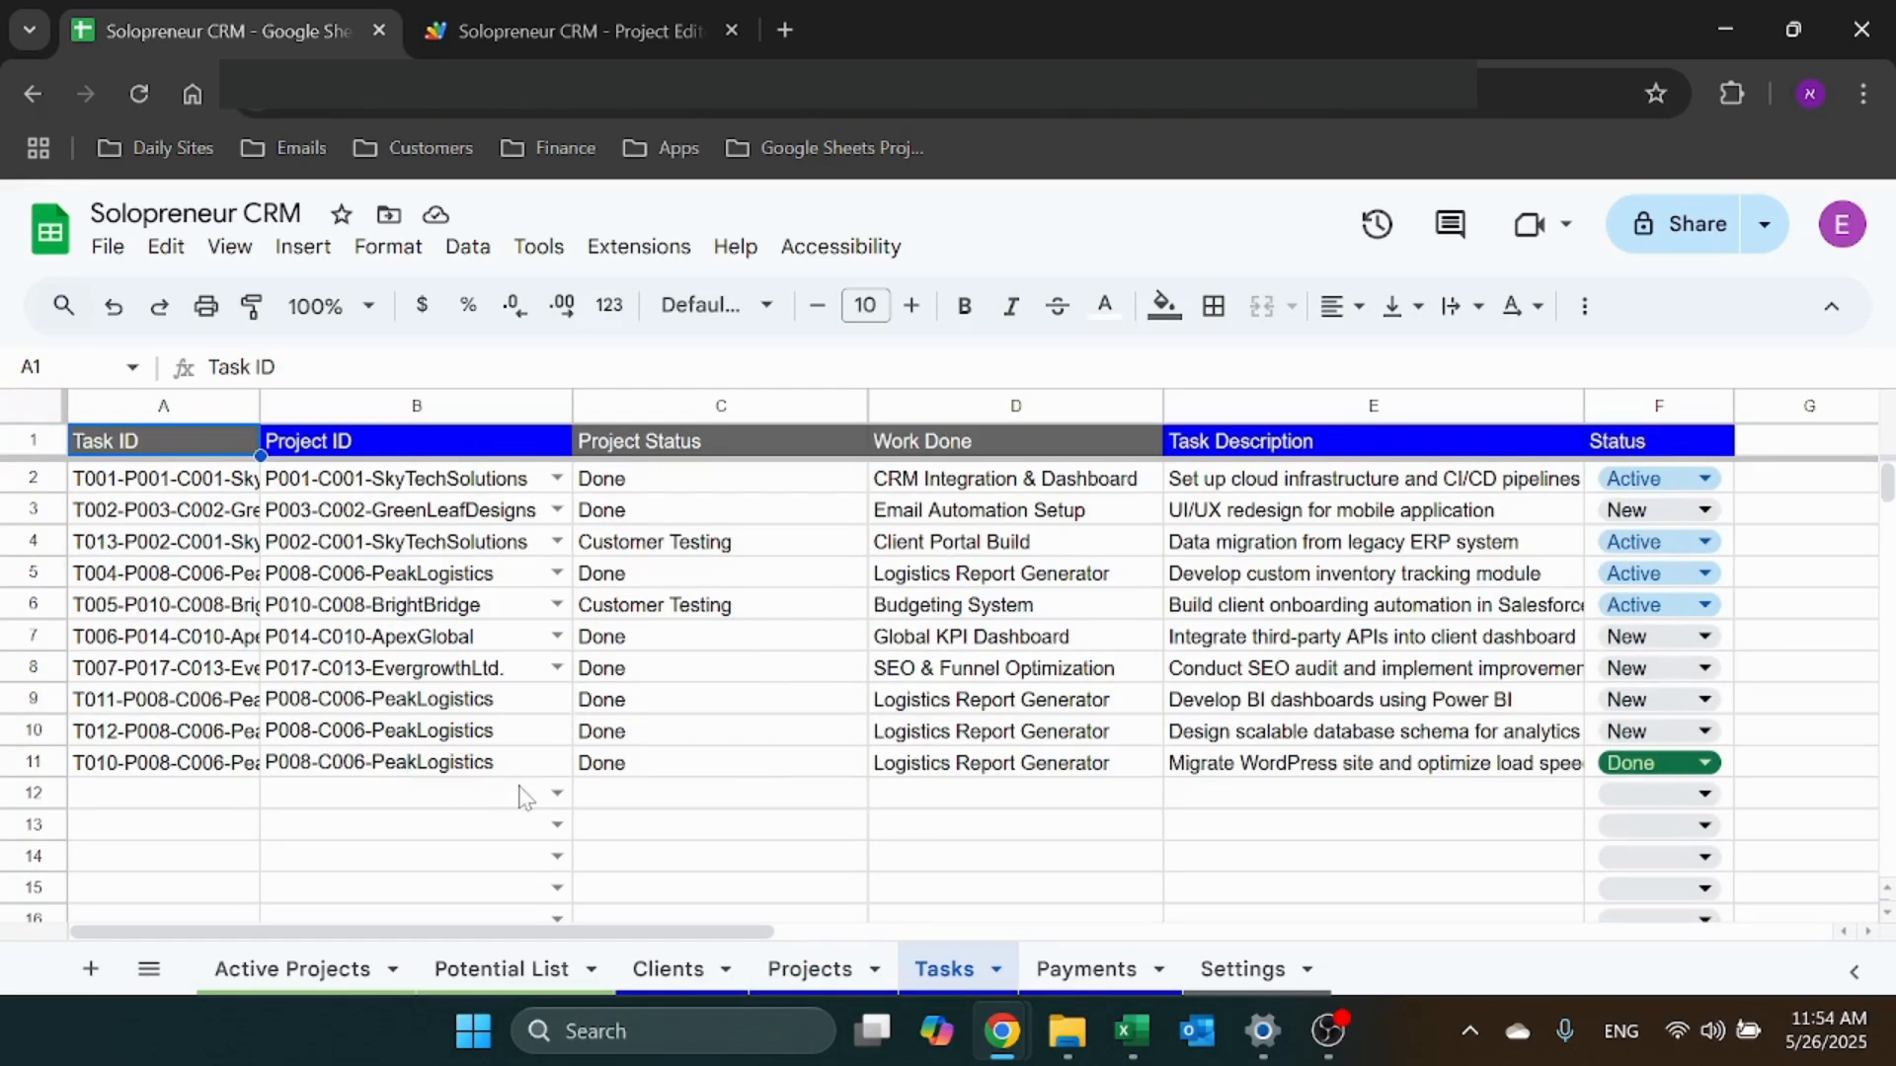
Start a Tasks row 12 entry by choosing P022-C016-NexaBuild as its project
{"action": "left_click", "coordinate": [455, 800]}
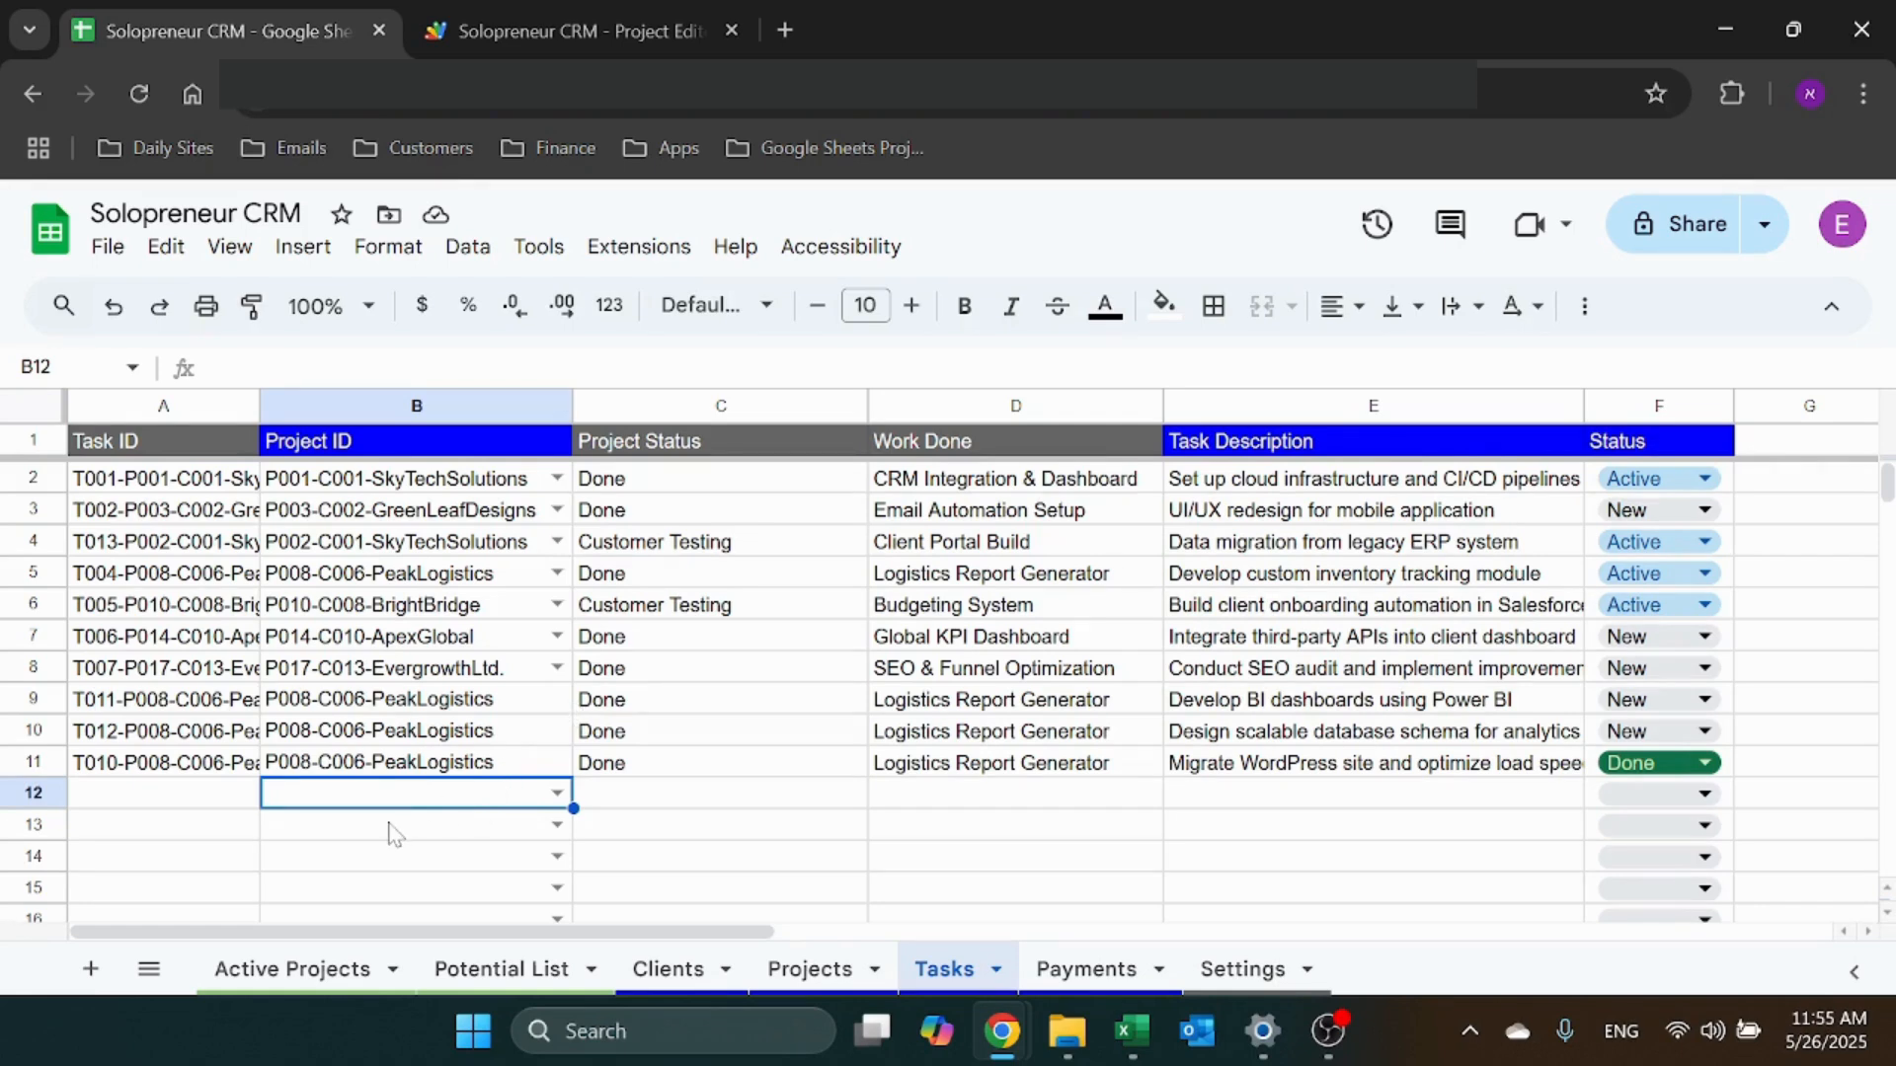
{"action": "left_click", "coordinate": [839, 972]}
{"action": "left_click", "coordinate": [954, 971]}
{"action": "type", "text": "nex"}
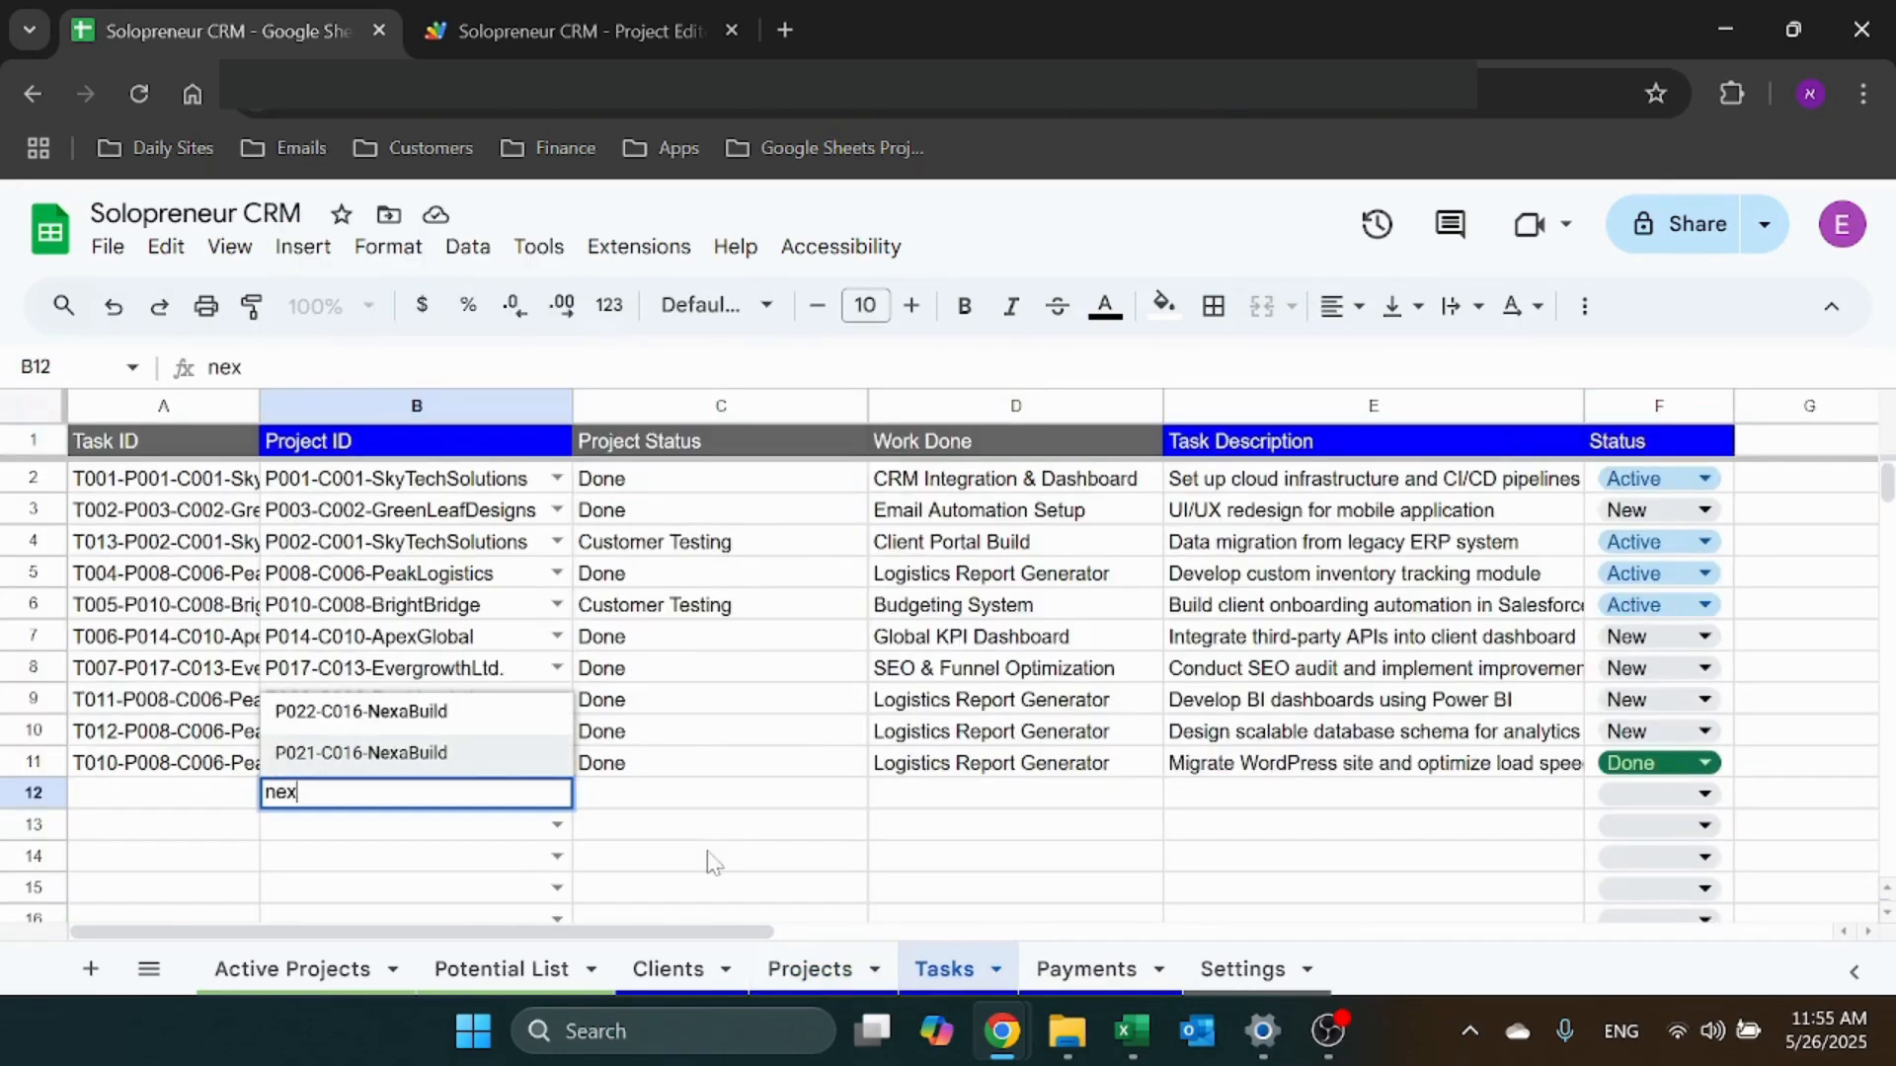
{"action": "left_click", "coordinate": [459, 726]}
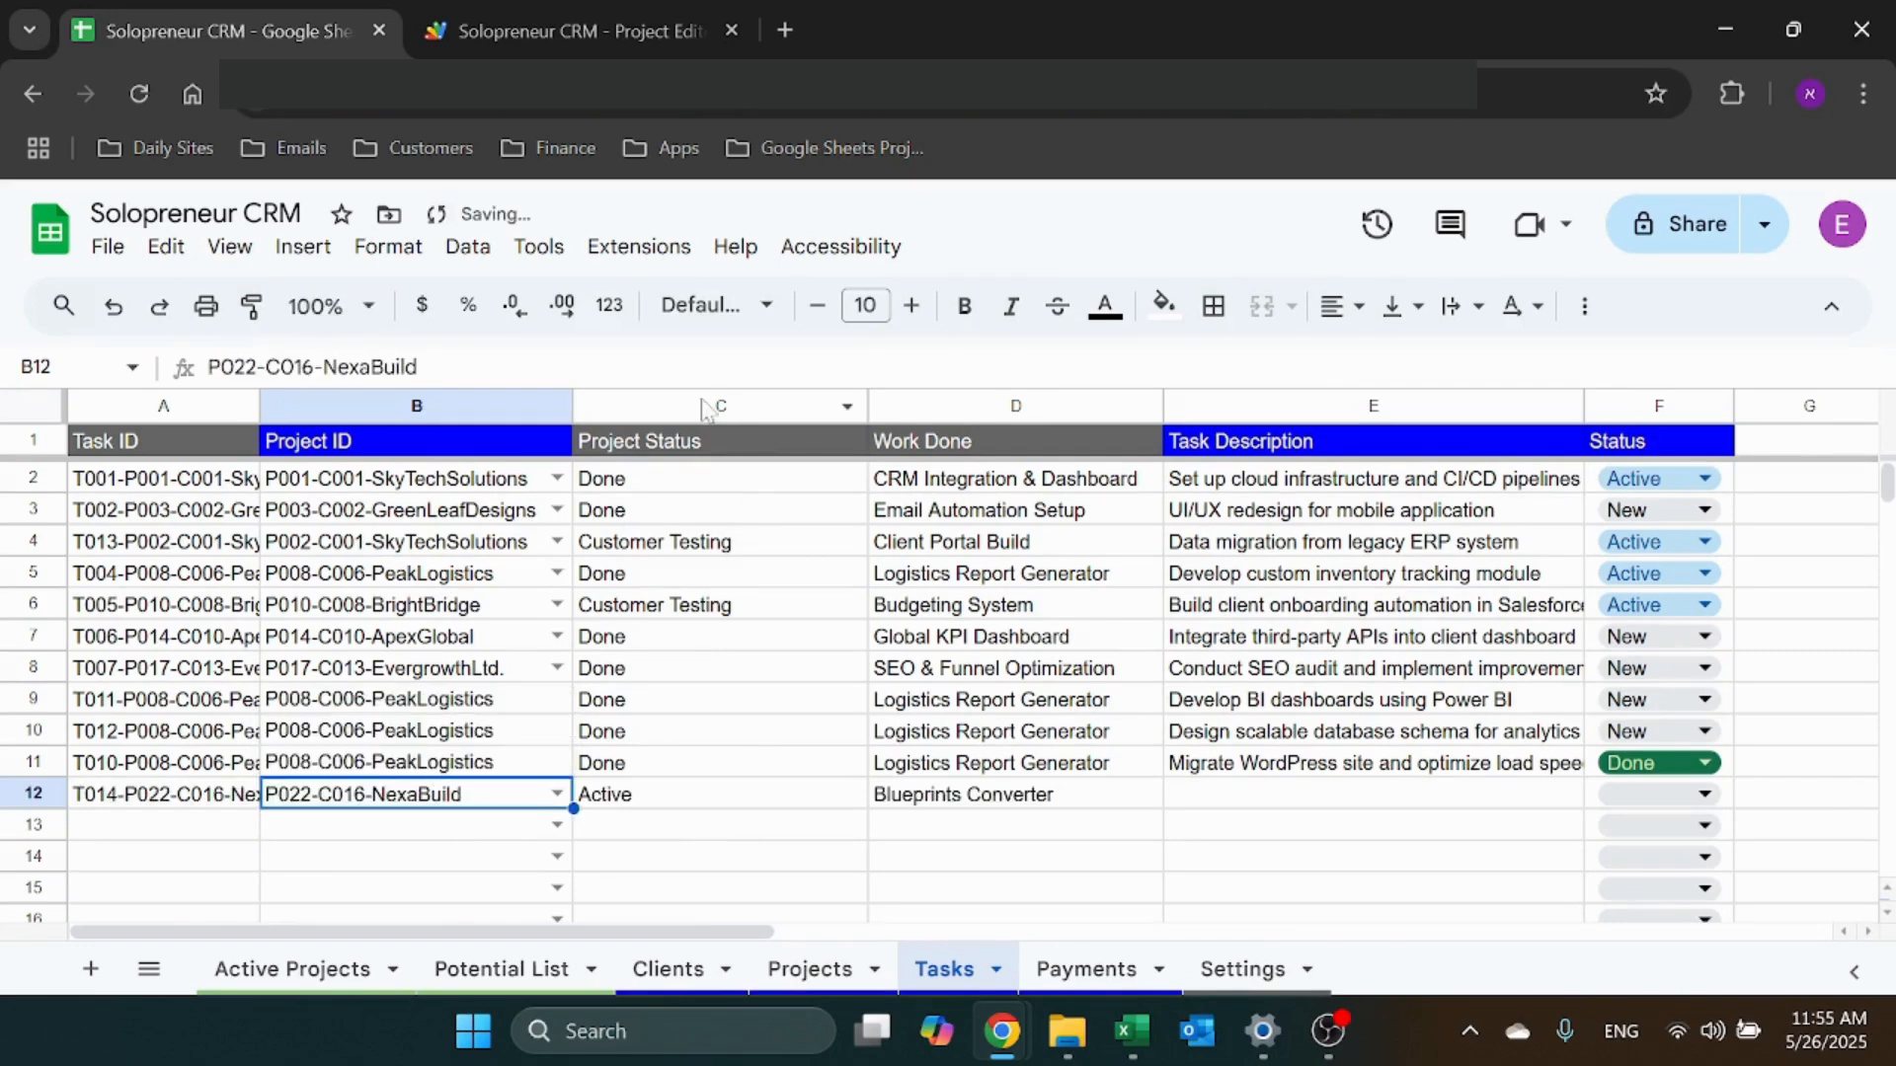
Compare C12's Project Status lookup with the Projects sheet's Work Done column
{"action": "left_click_drag", "start_coordinate": [711, 406], "coordinate": [952, 406]}
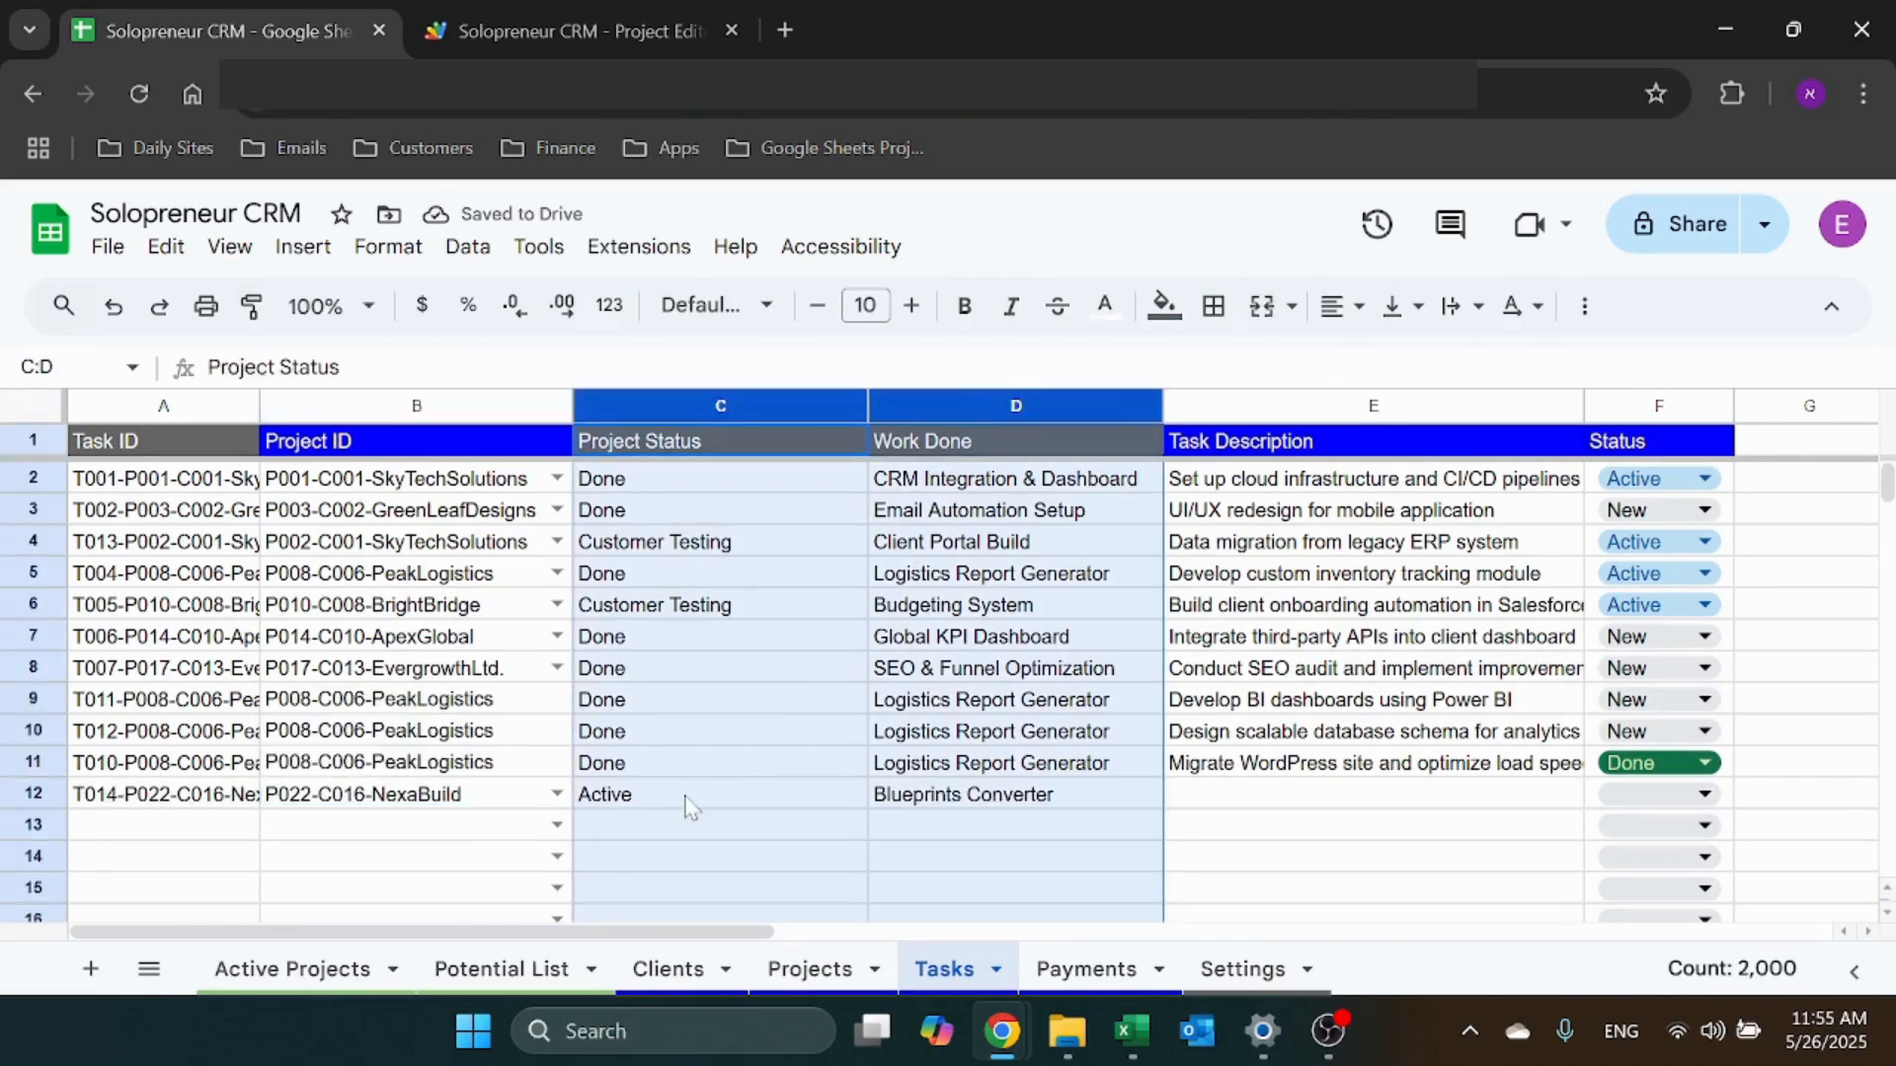
{"action": "left_click", "coordinate": [688, 797]}
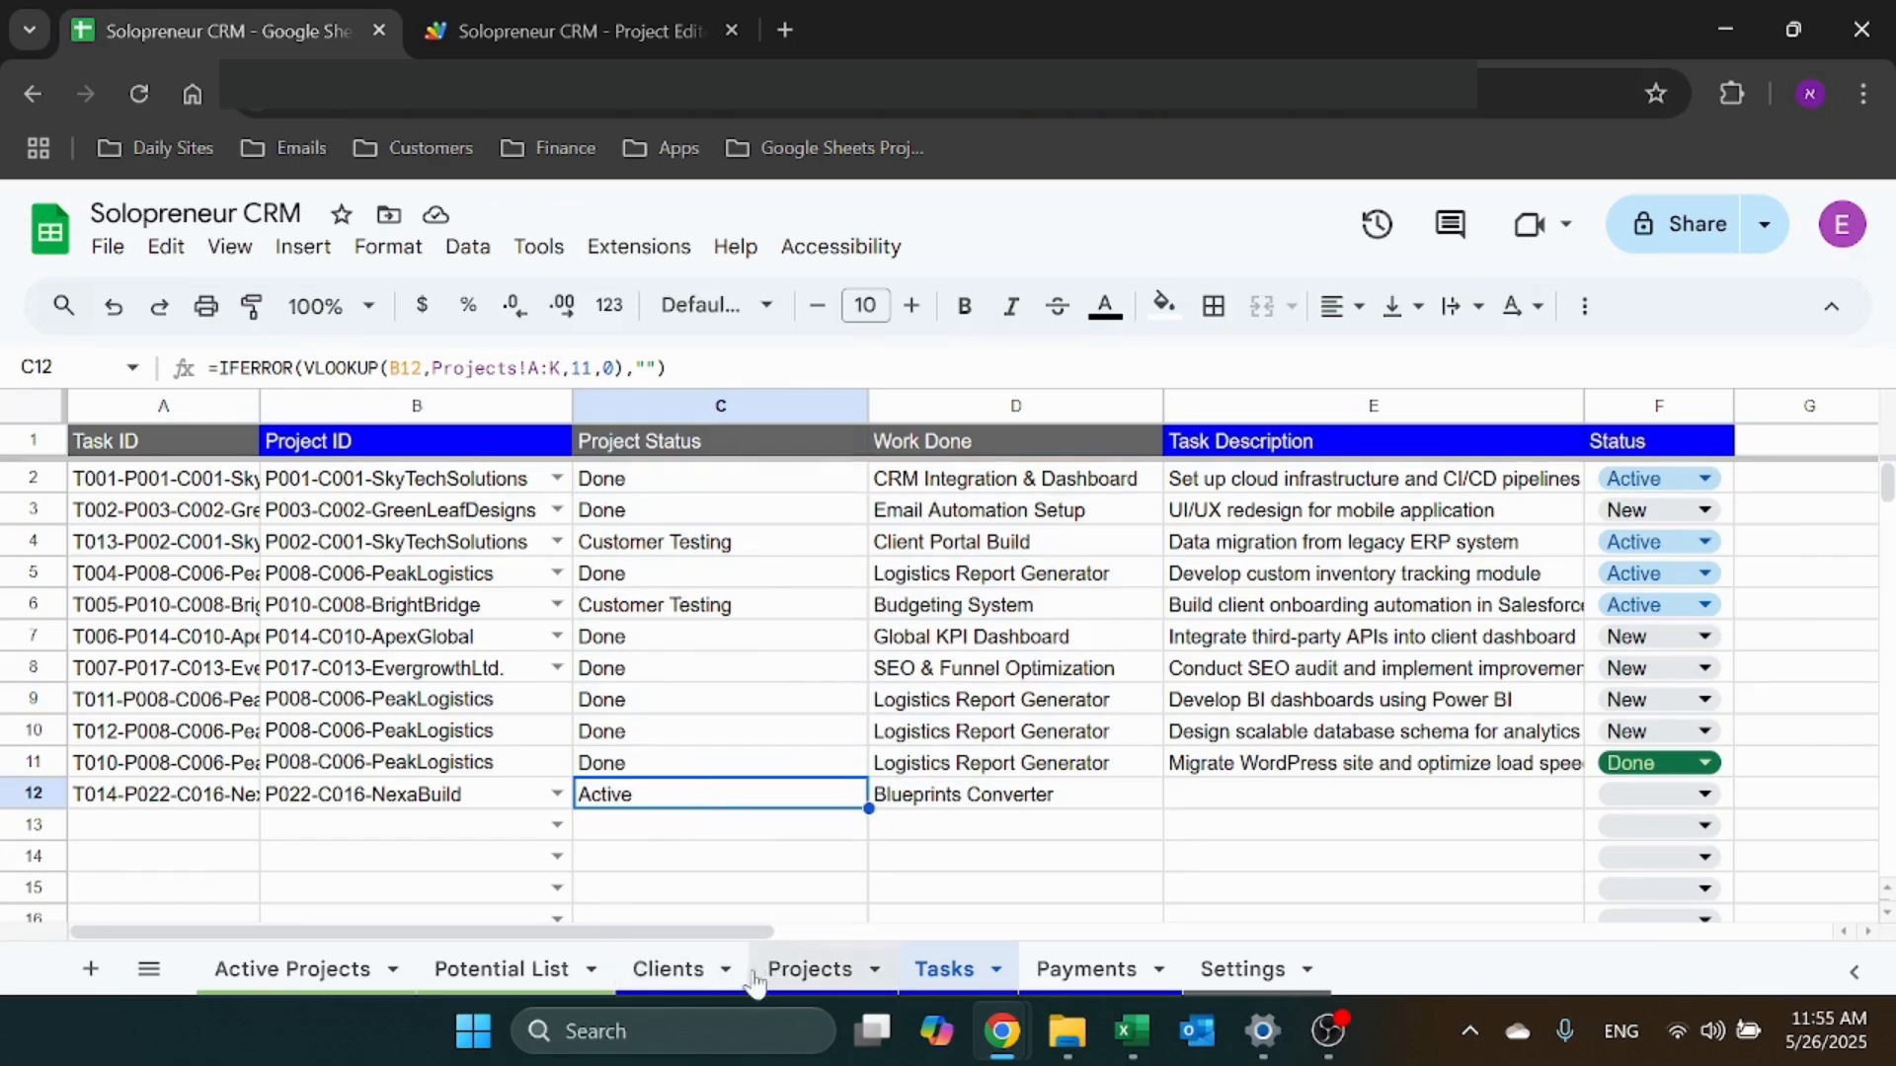
{"action": "left_click", "coordinate": [808, 970]}
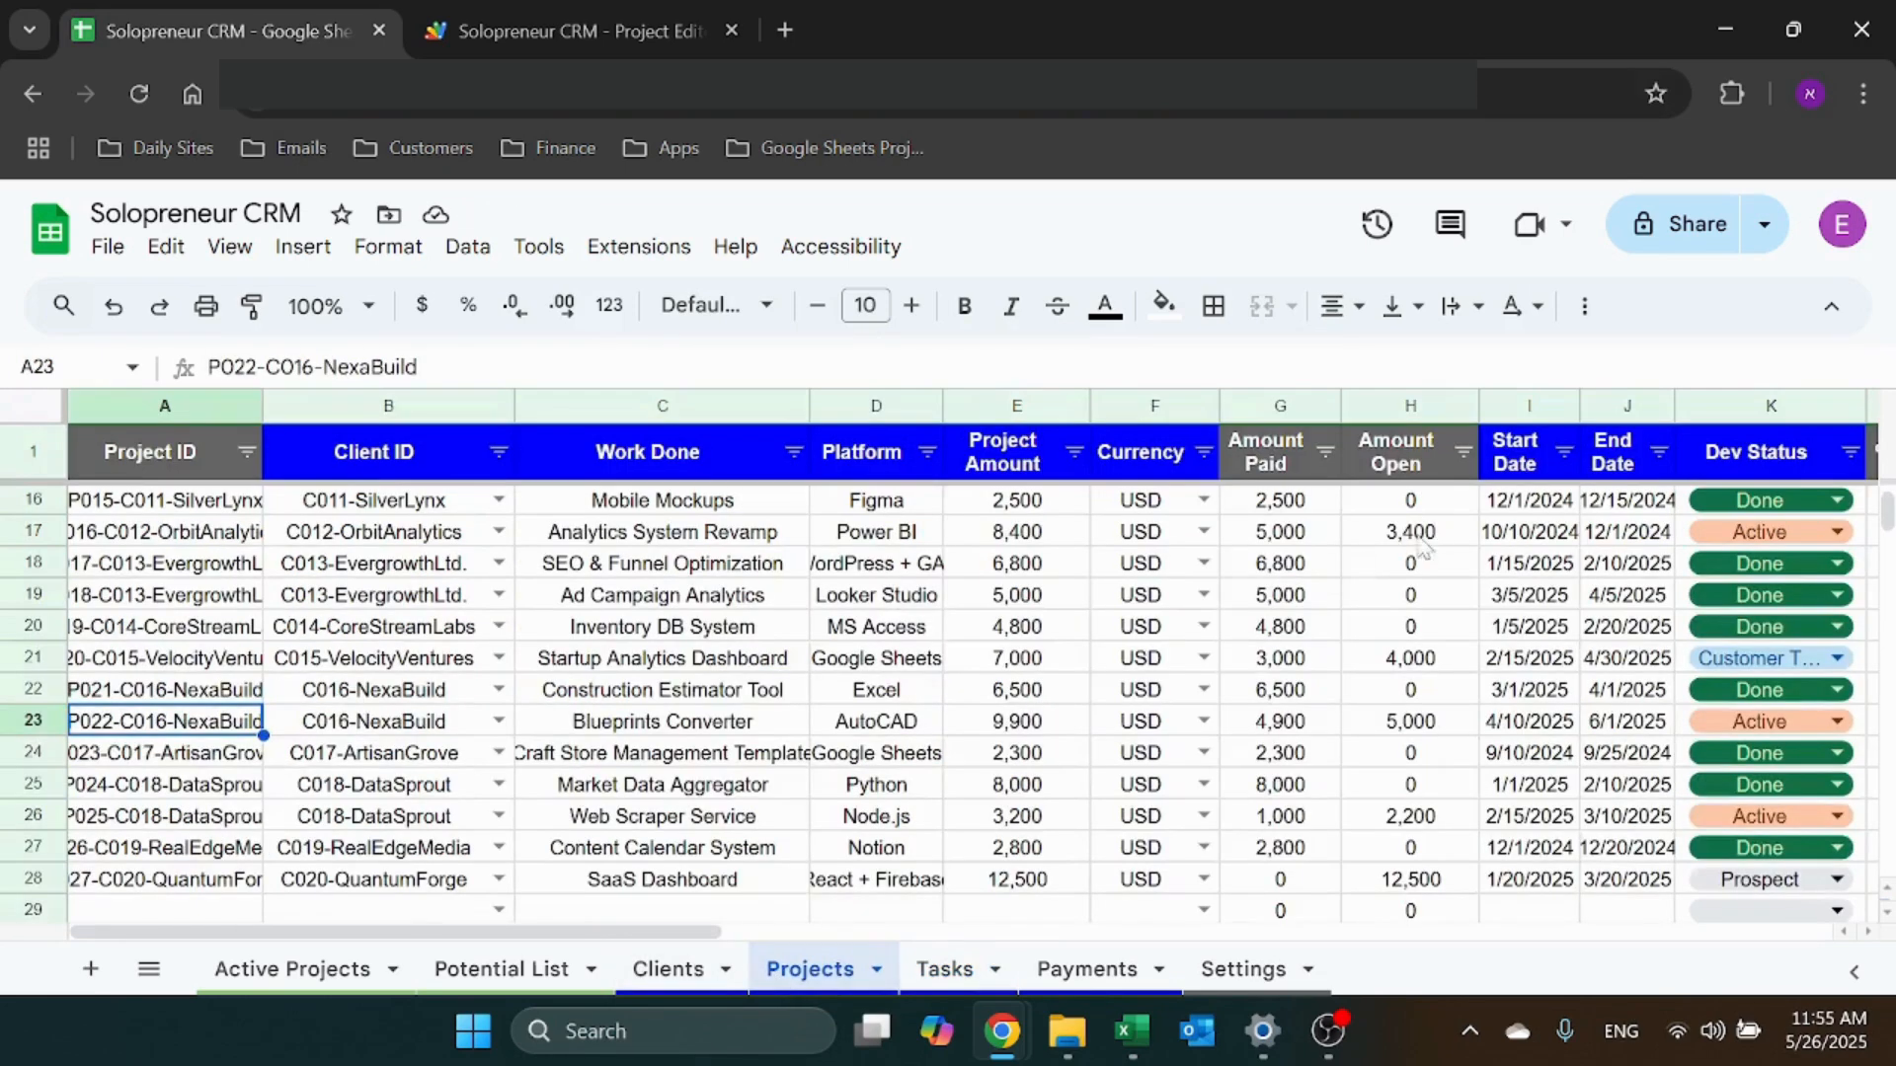
{"action": "left_click", "coordinate": [945, 970]}
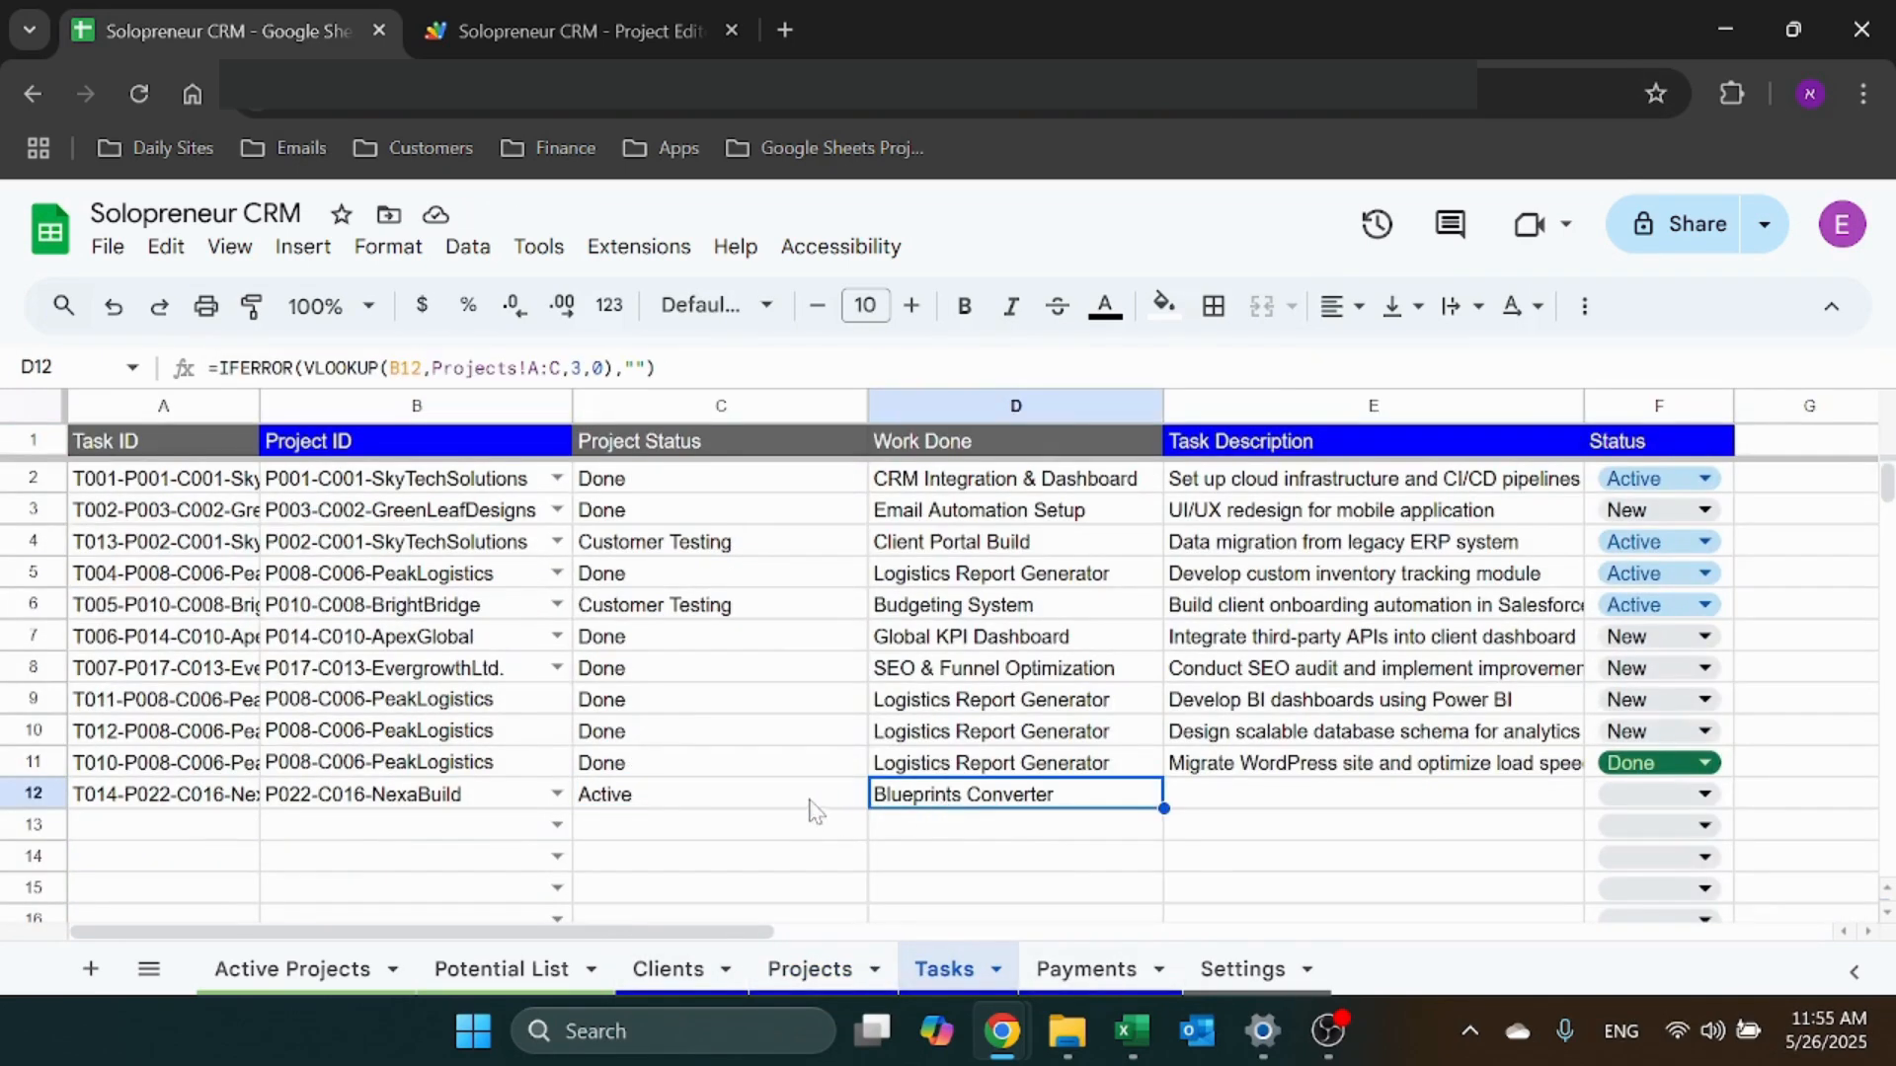
{"action": "left_click", "coordinate": [809, 969]}
{"action": "left_click", "coordinate": [676, 397]}
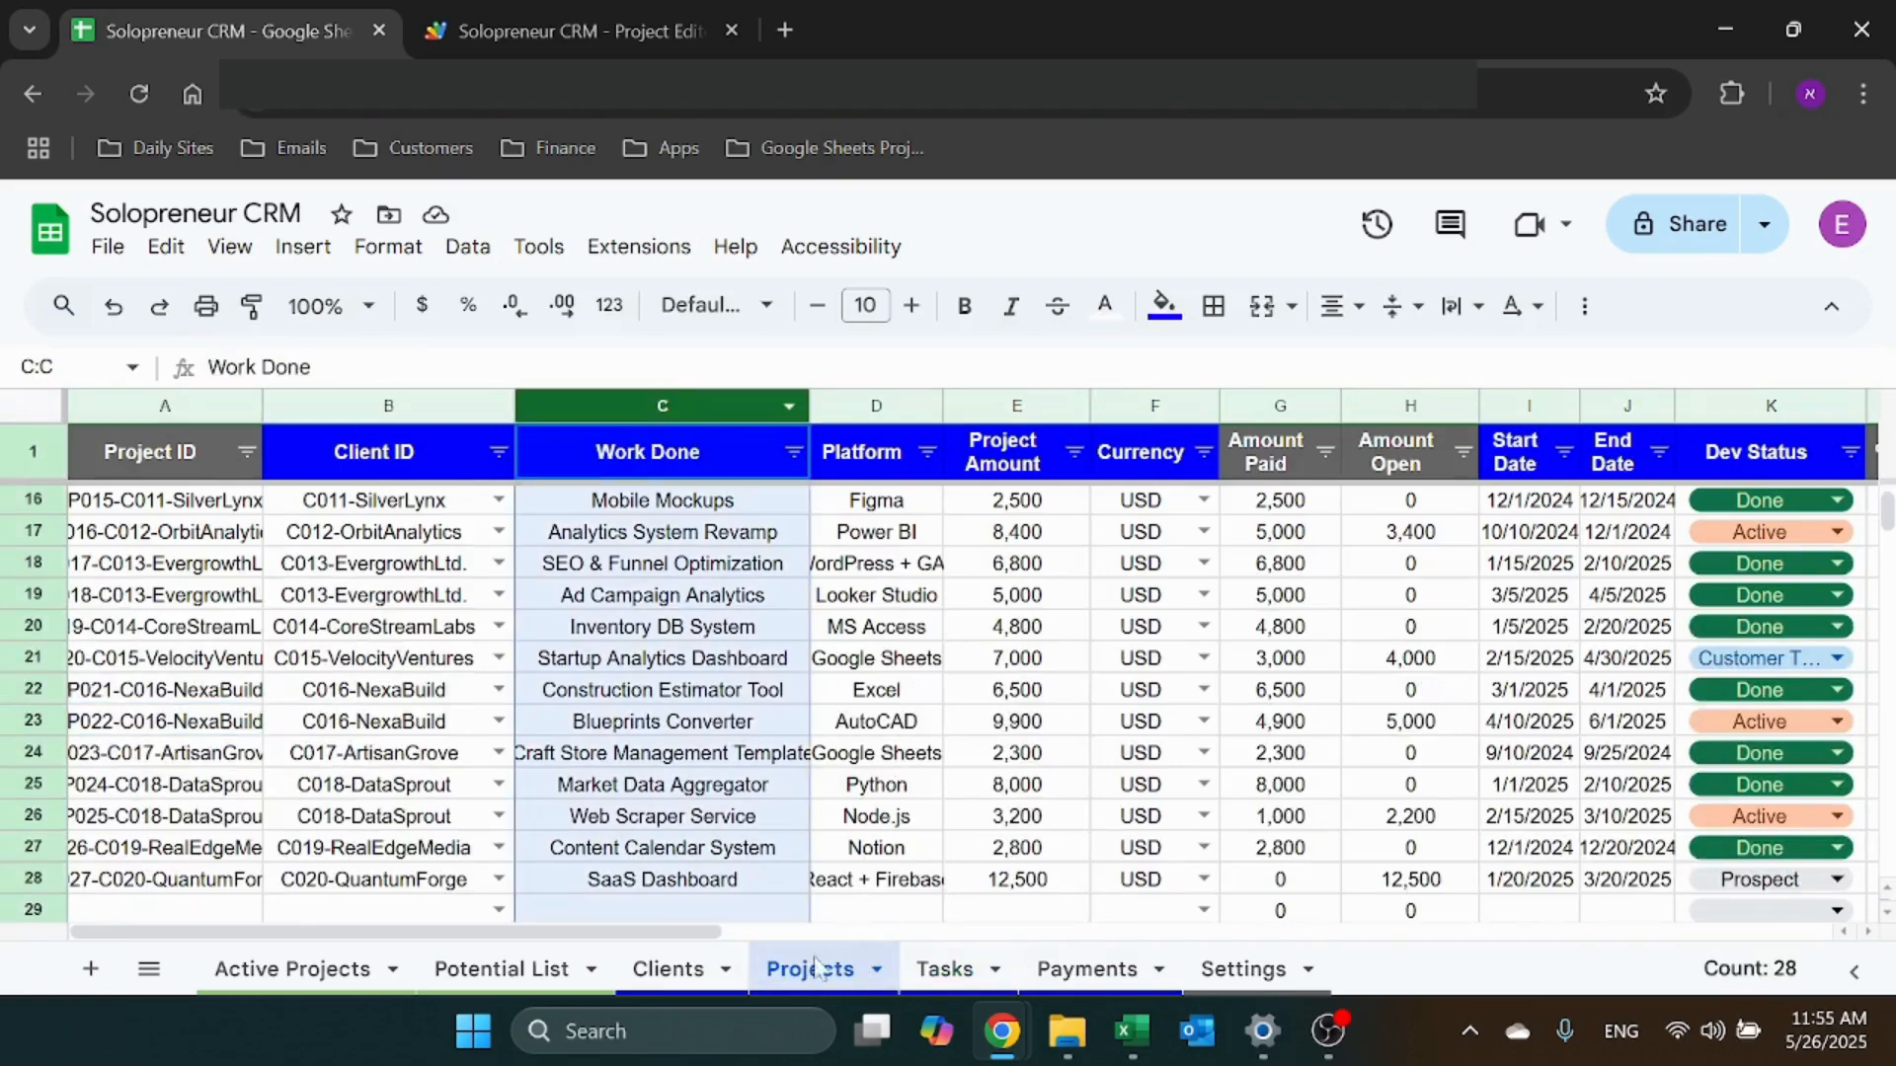
{"action": "left_click", "coordinate": [944, 968]}
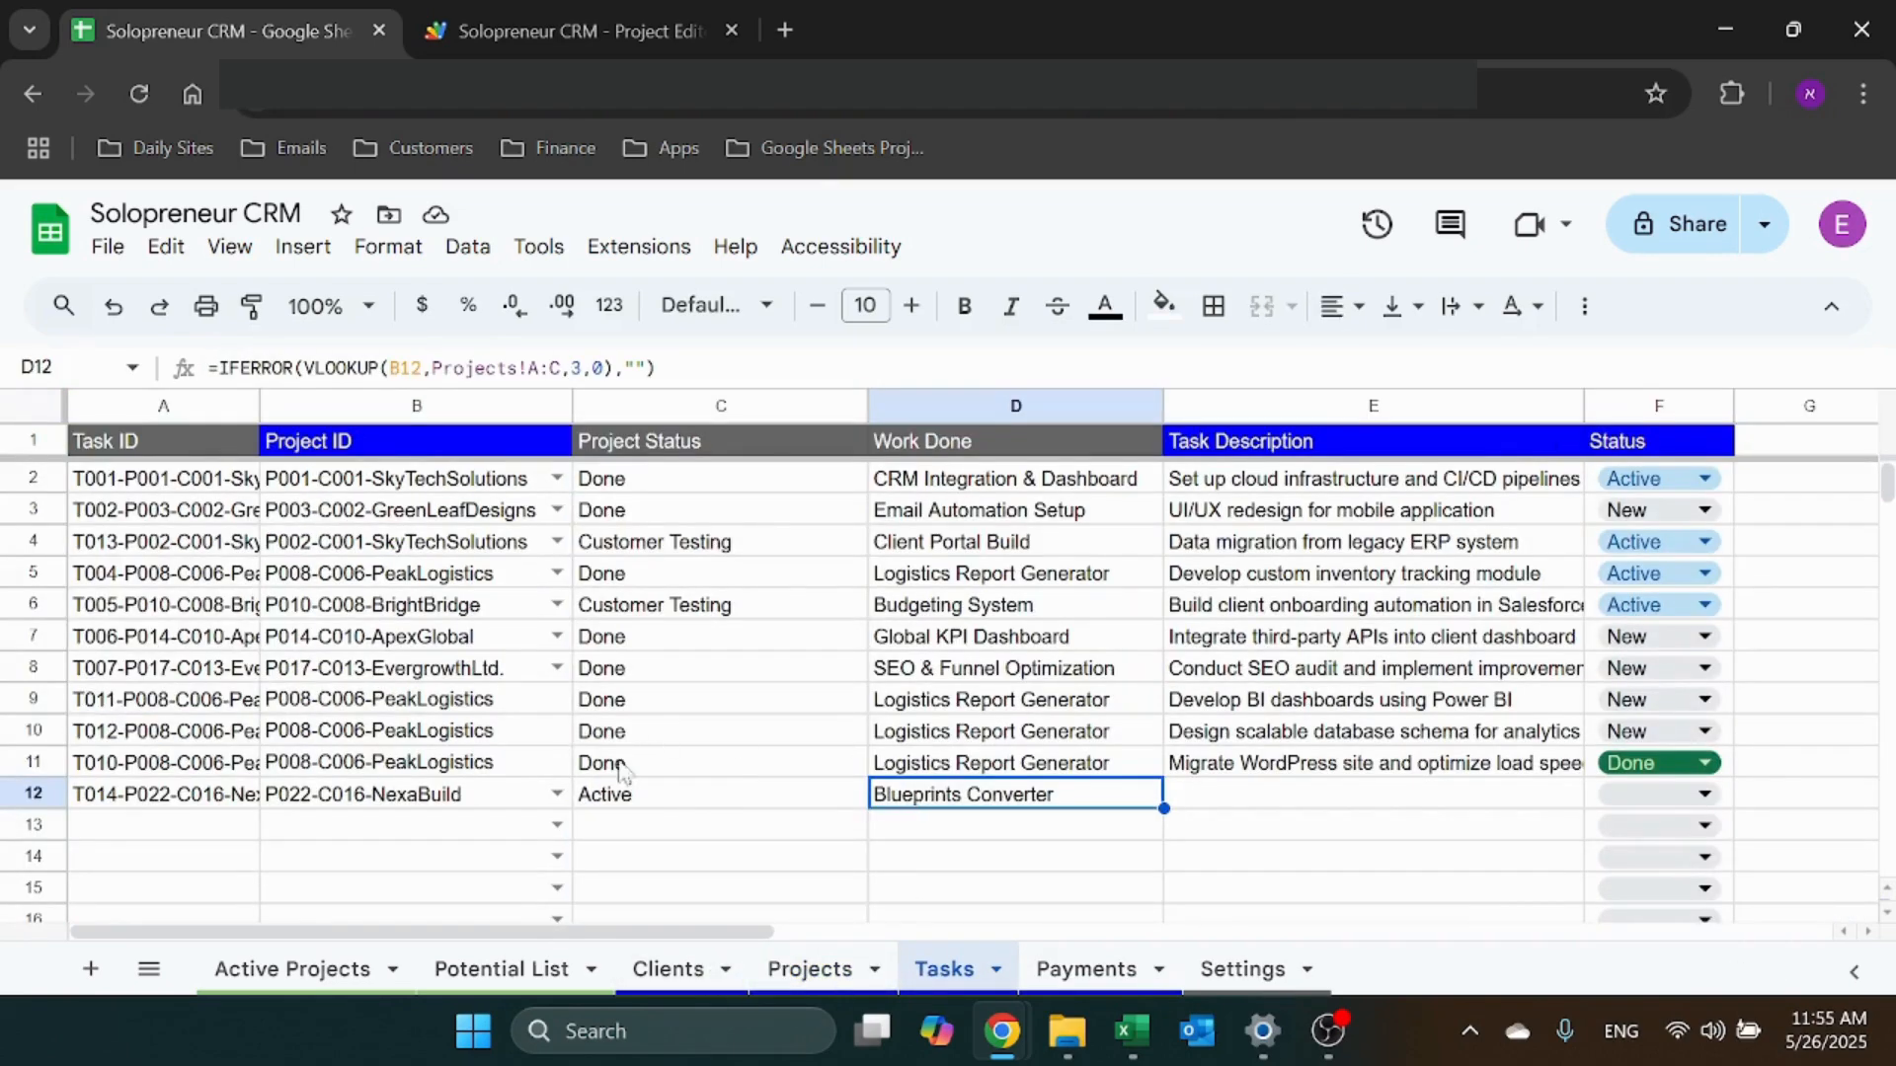
Change row 12's project to P021-C016-NexaBuild, giving Task ID T014-P021-C016-NexaBuild
{"action": "left_click", "coordinate": [188, 799]}
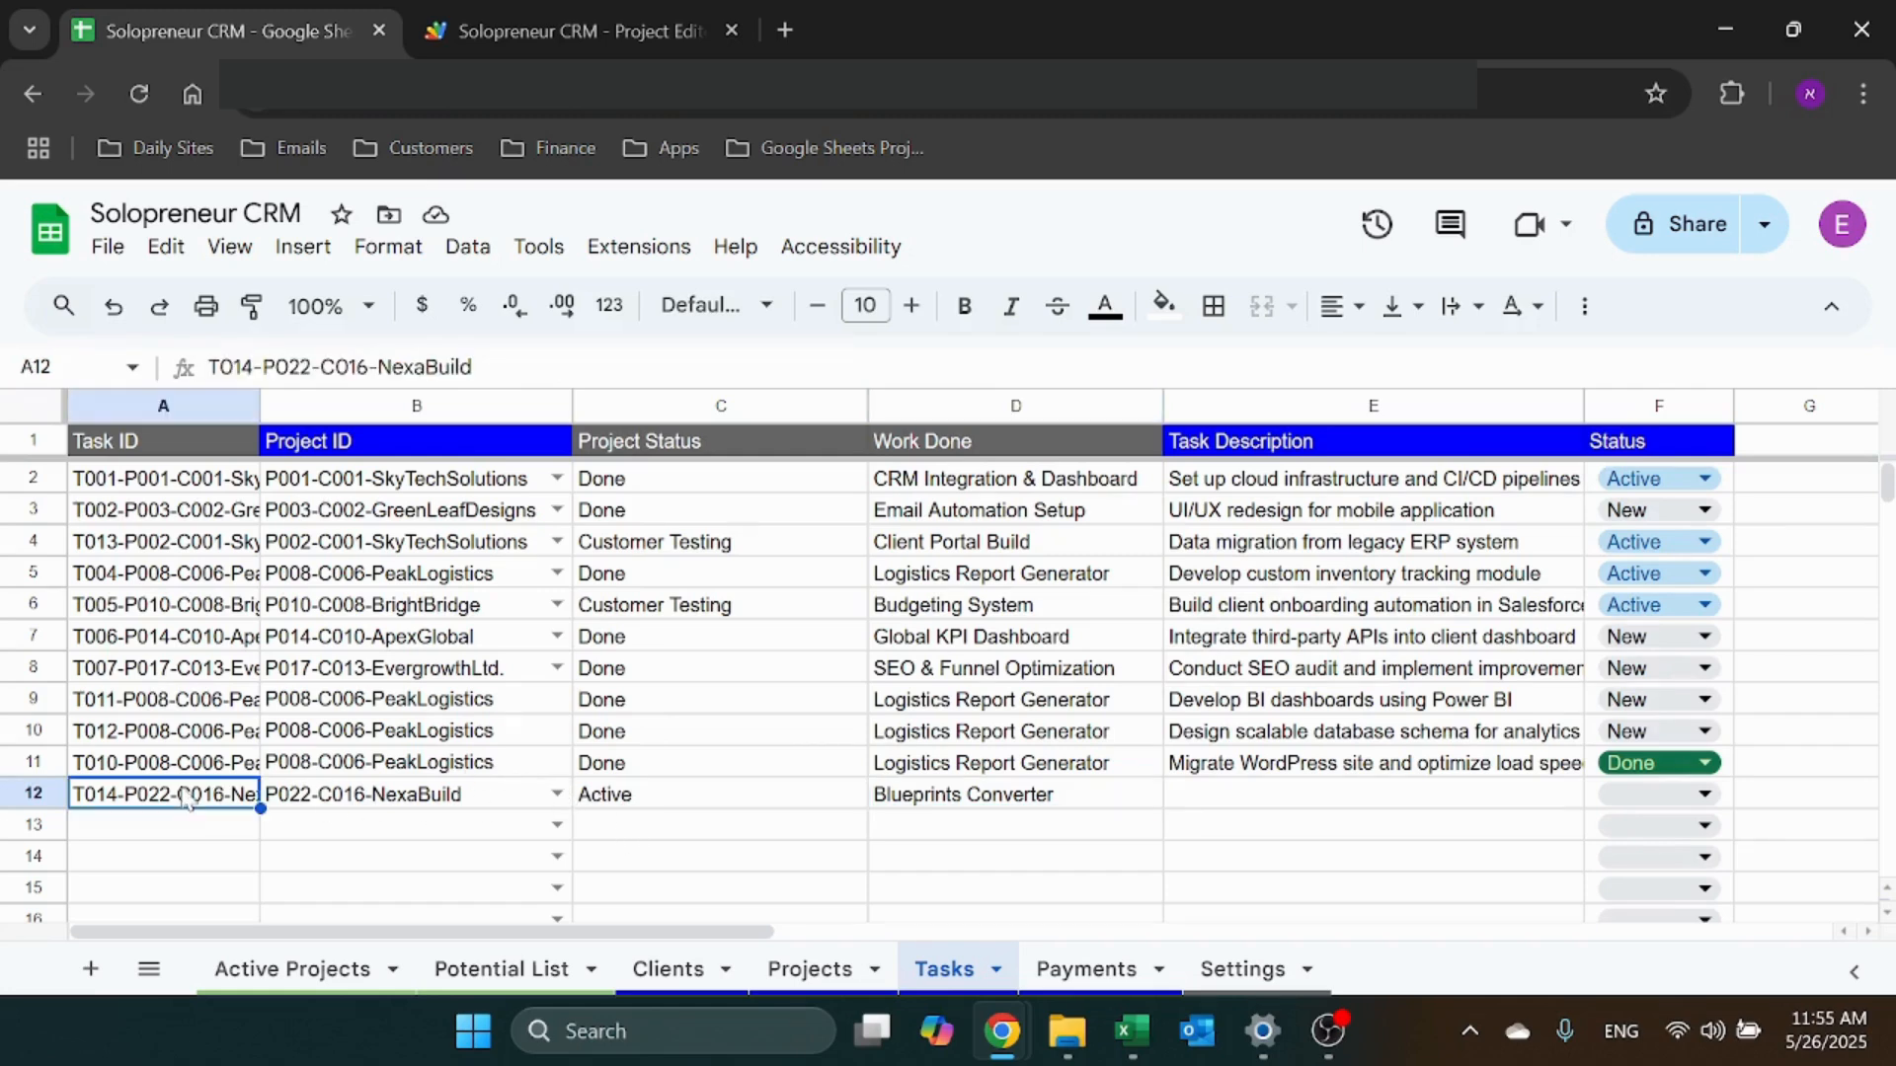
{"action": "key", "text": "Delete"}
{"action": "left_click", "coordinate": [555, 795]}
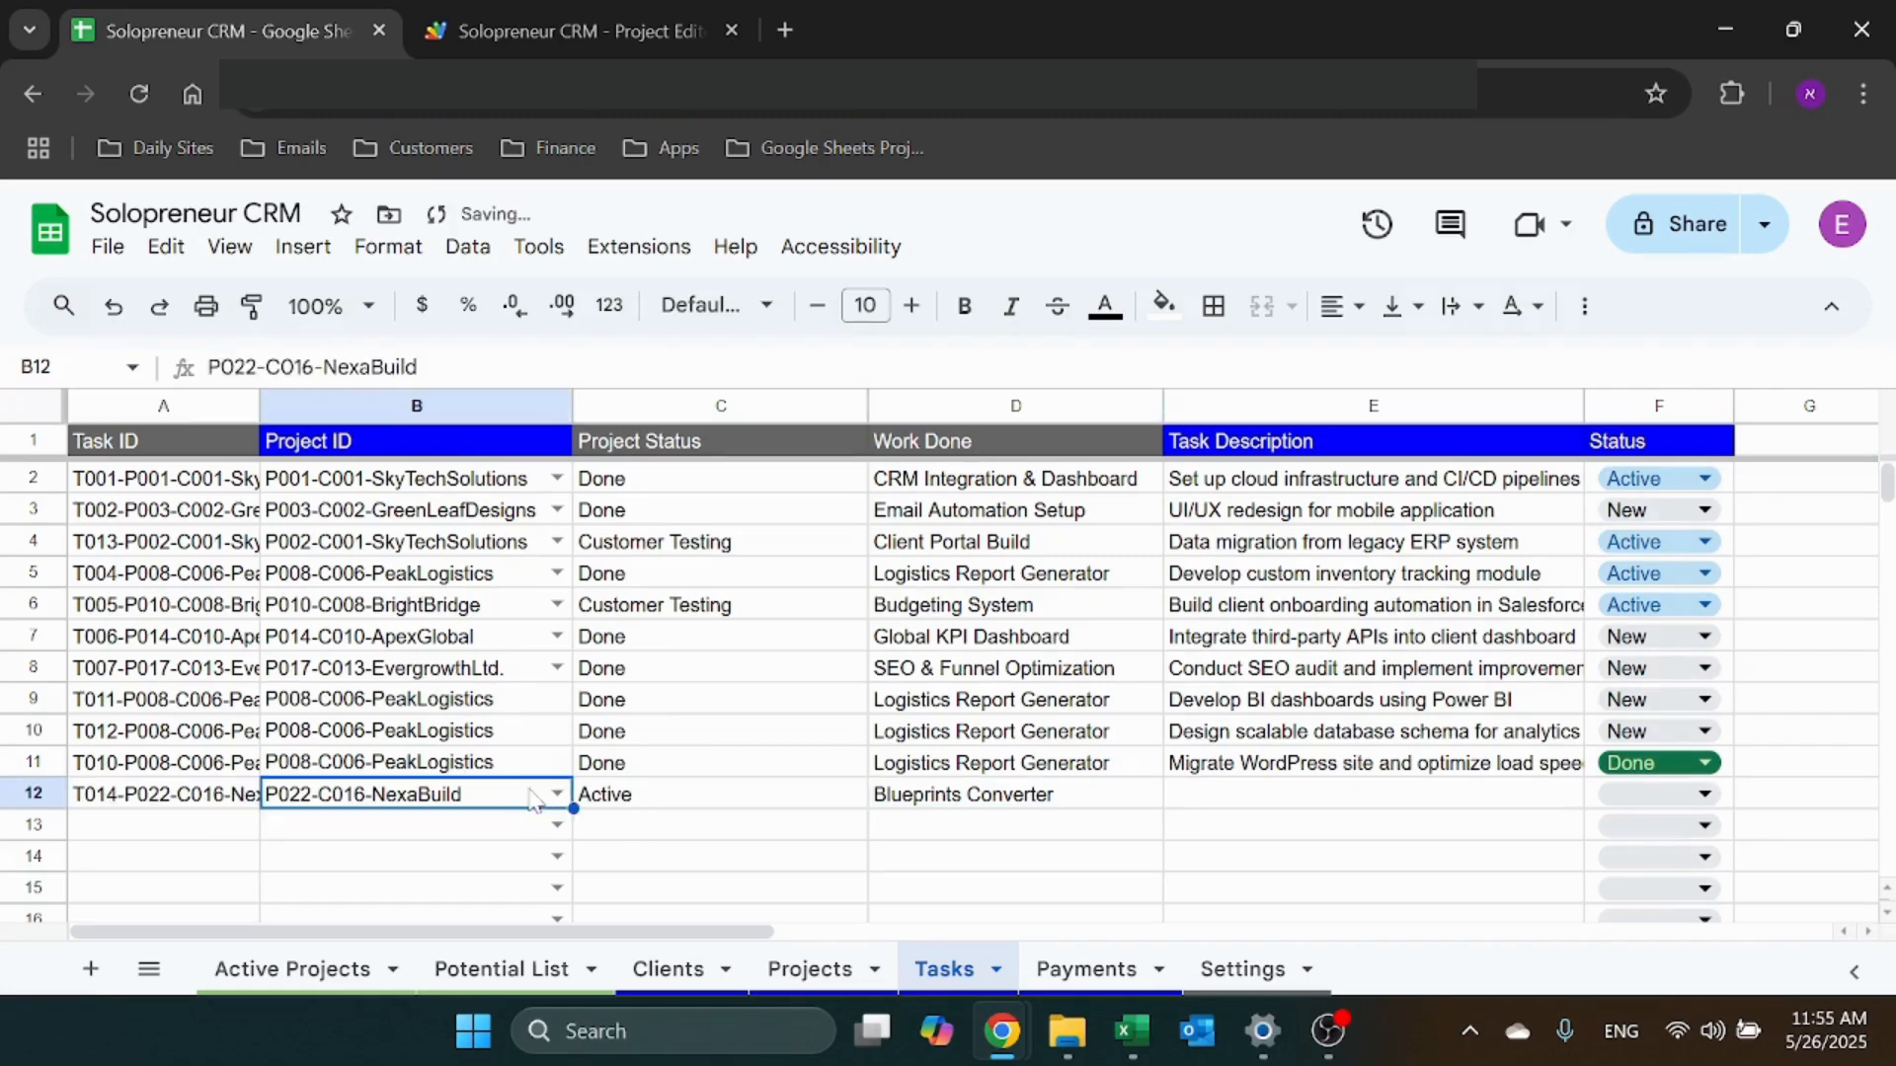
{"action": "left_click", "coordinate": [556, 796]}
{"action": "scroll", "coordinate": [487, 661], "scroll_direction": "down", "scroll_amount": 5}
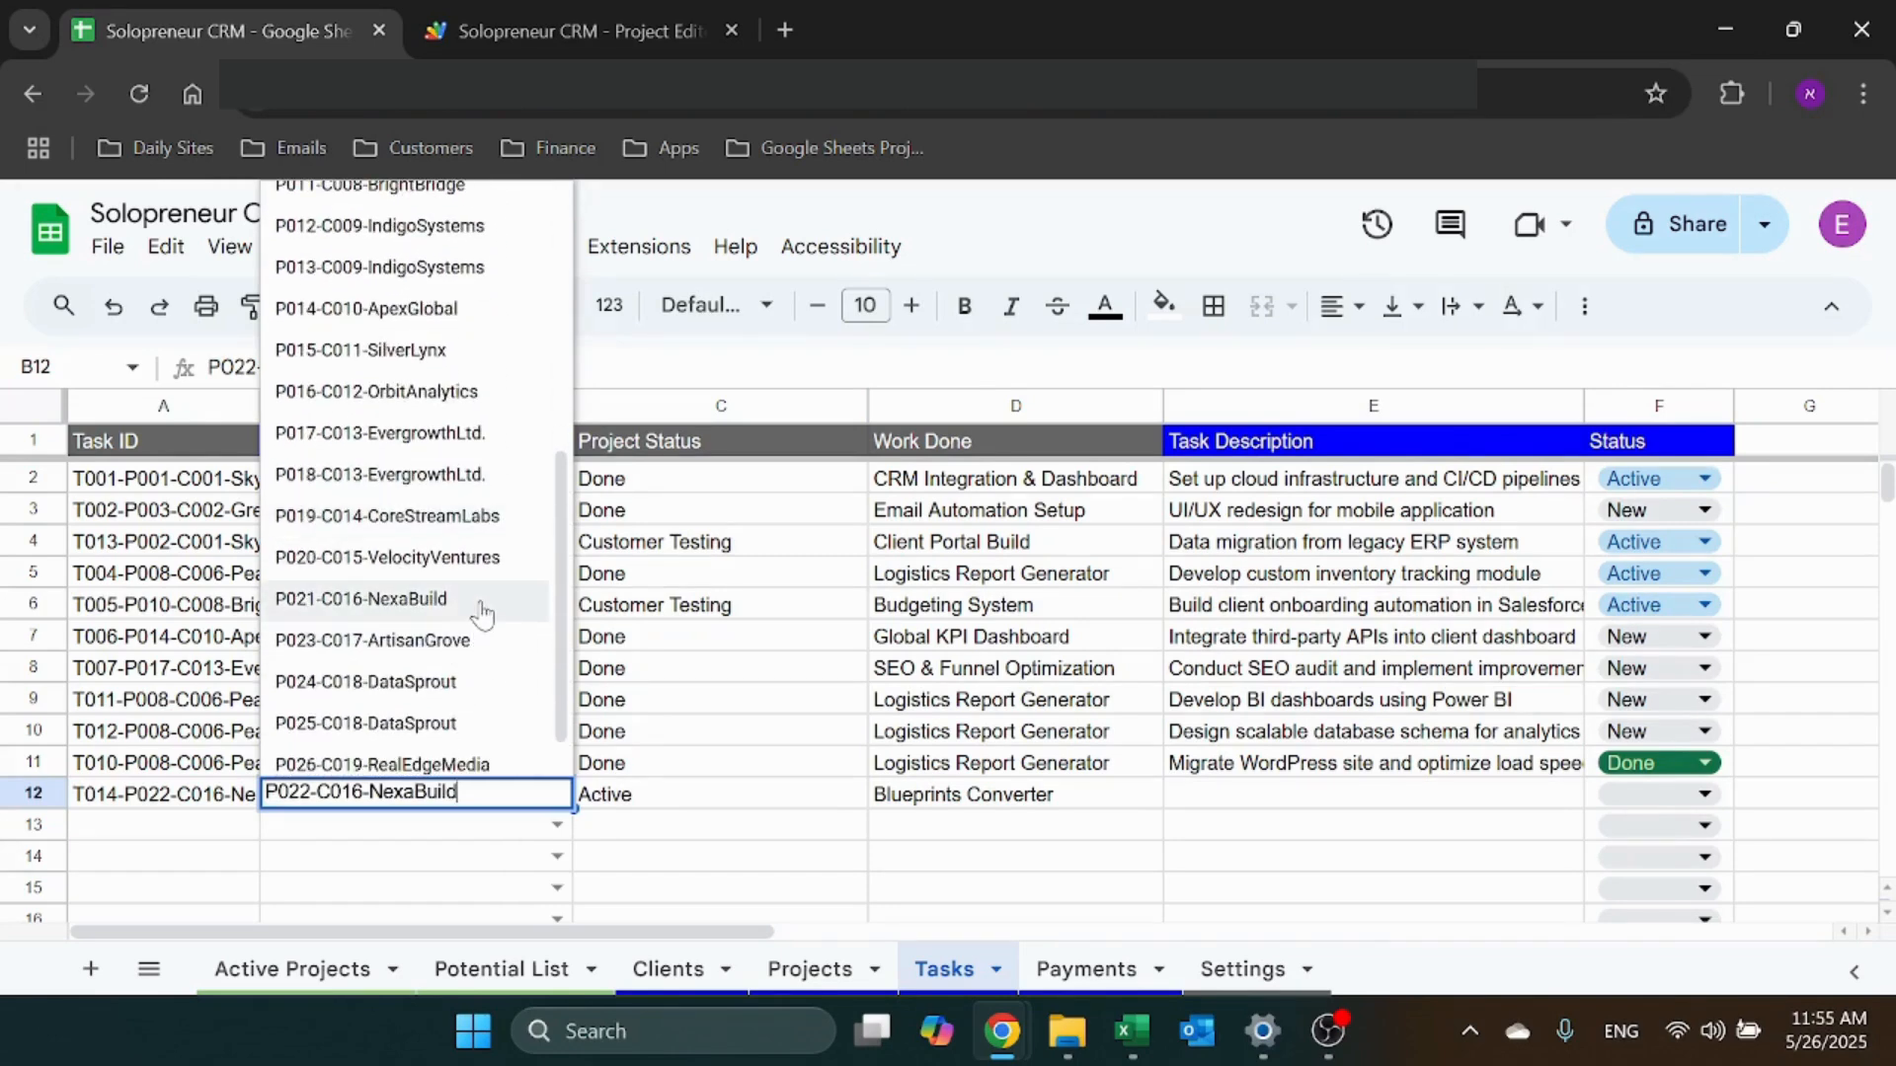
{"action": "left_click", "coordinate": [482, 614]}
{"action": "left_click", "coordinate": [227, 802]}
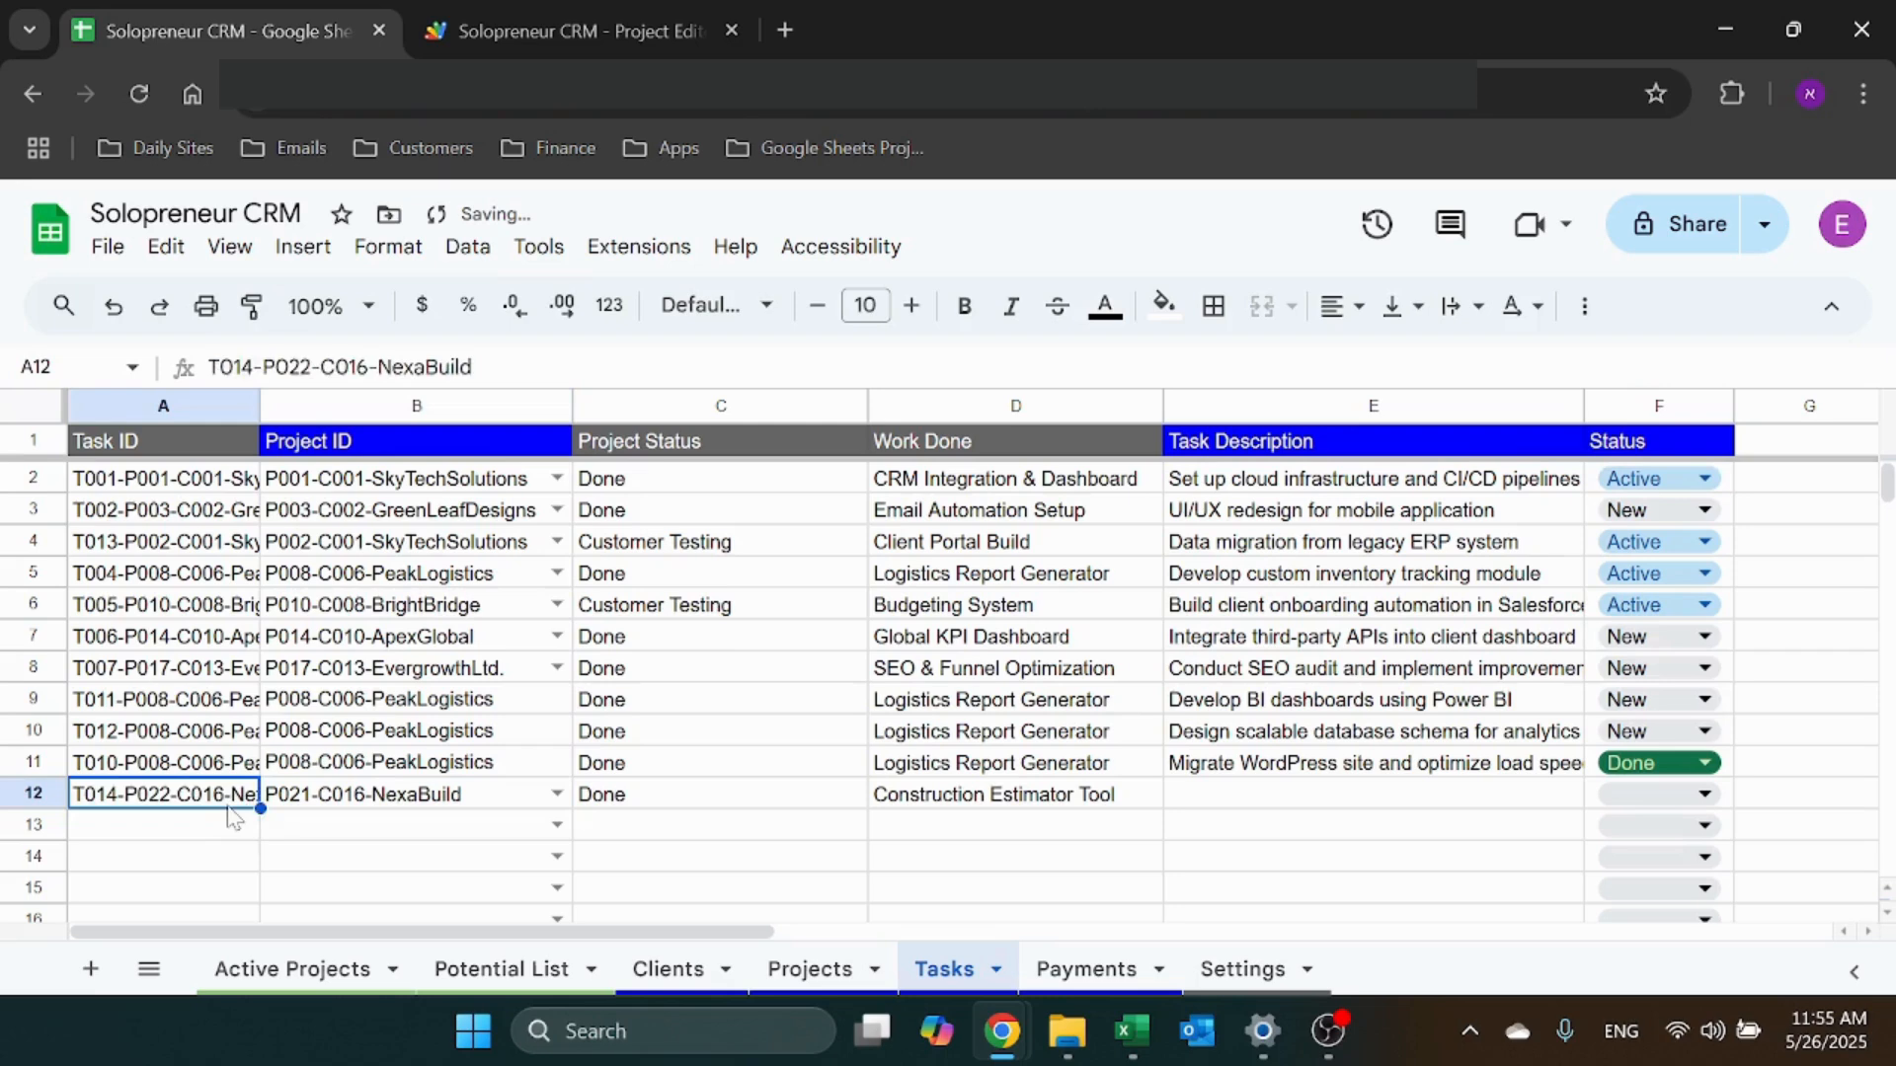
{"action": "key", "text": "Delete"}
{"action": "left_click", "coordinate": [221, 832]}
{"action": "left_click", "coordinate": [430, 797]}
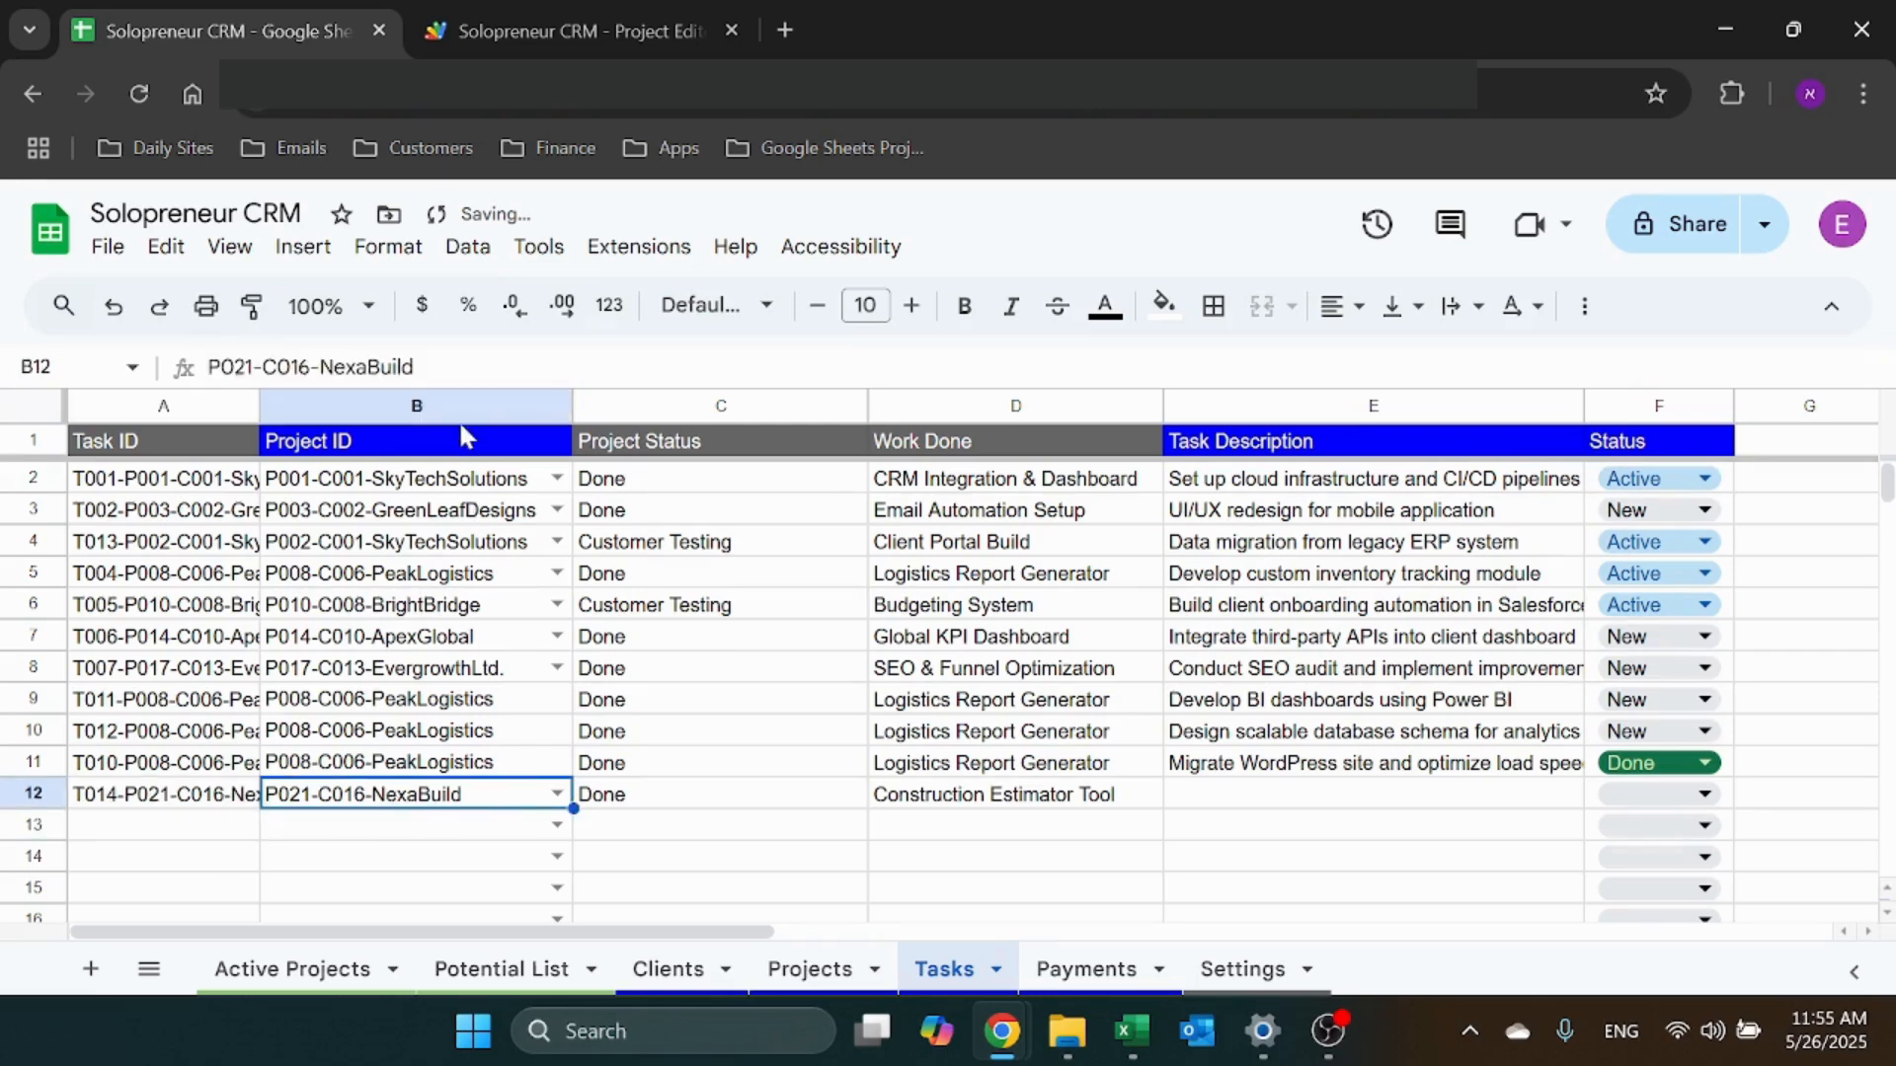
{"action": "left_click", "coordinate": [161, 797]}
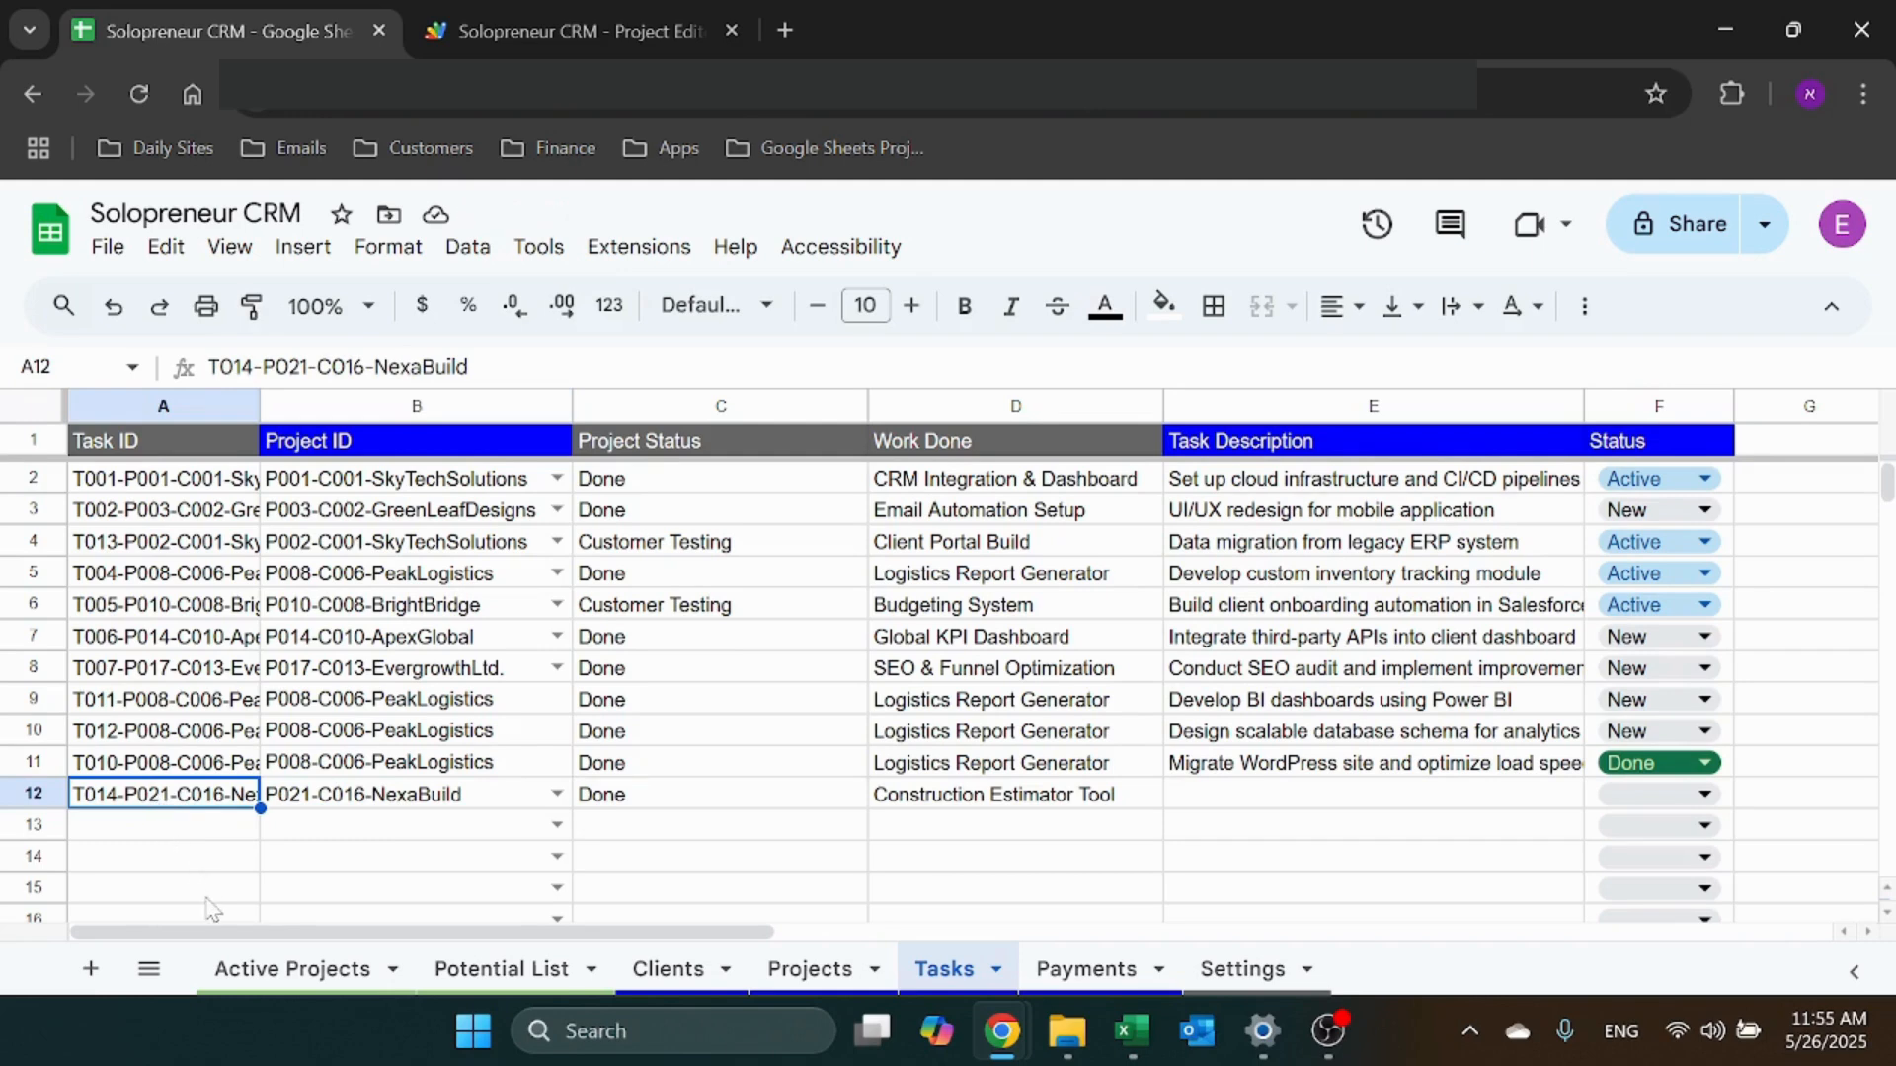
Enter 'Add ROw' as the task description and set its status to Active
{"action": "left_click", "coordinate": [1323, 790]}
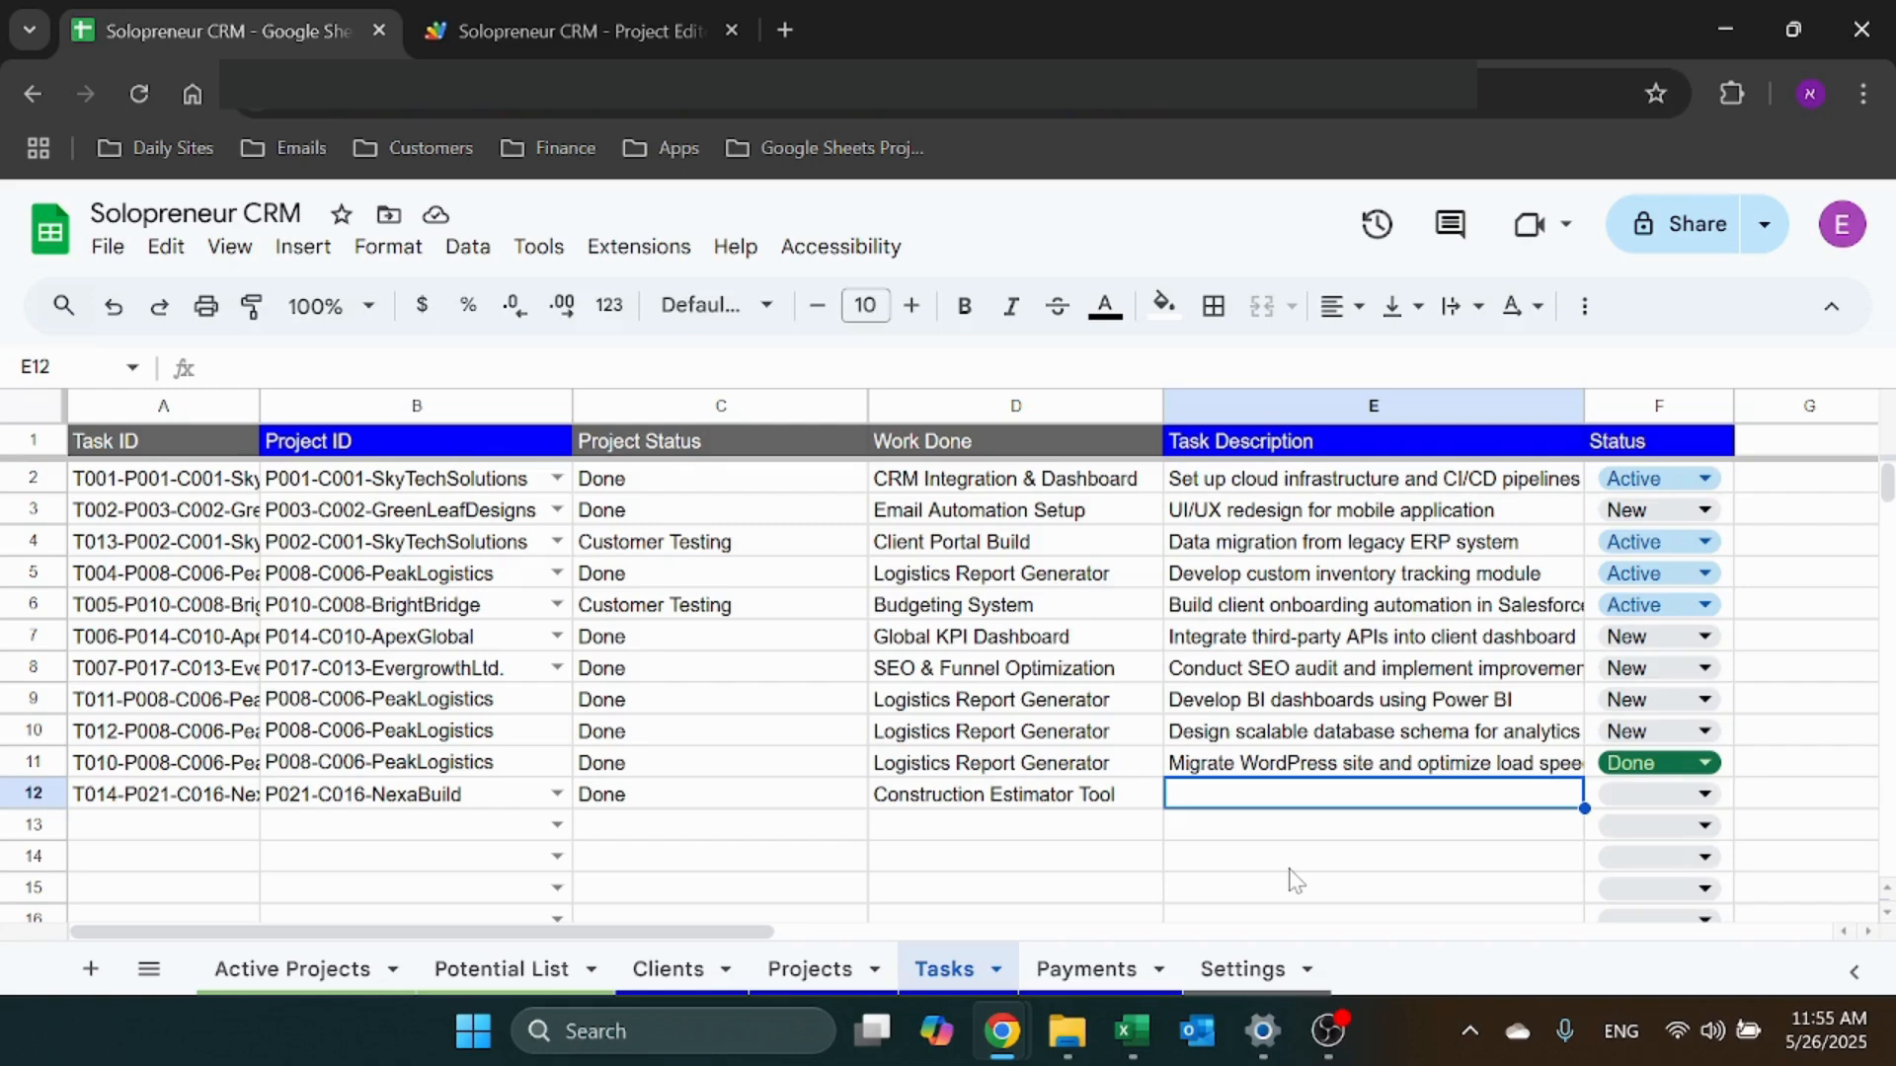
{"action": "type", "text": "Add ROw"}
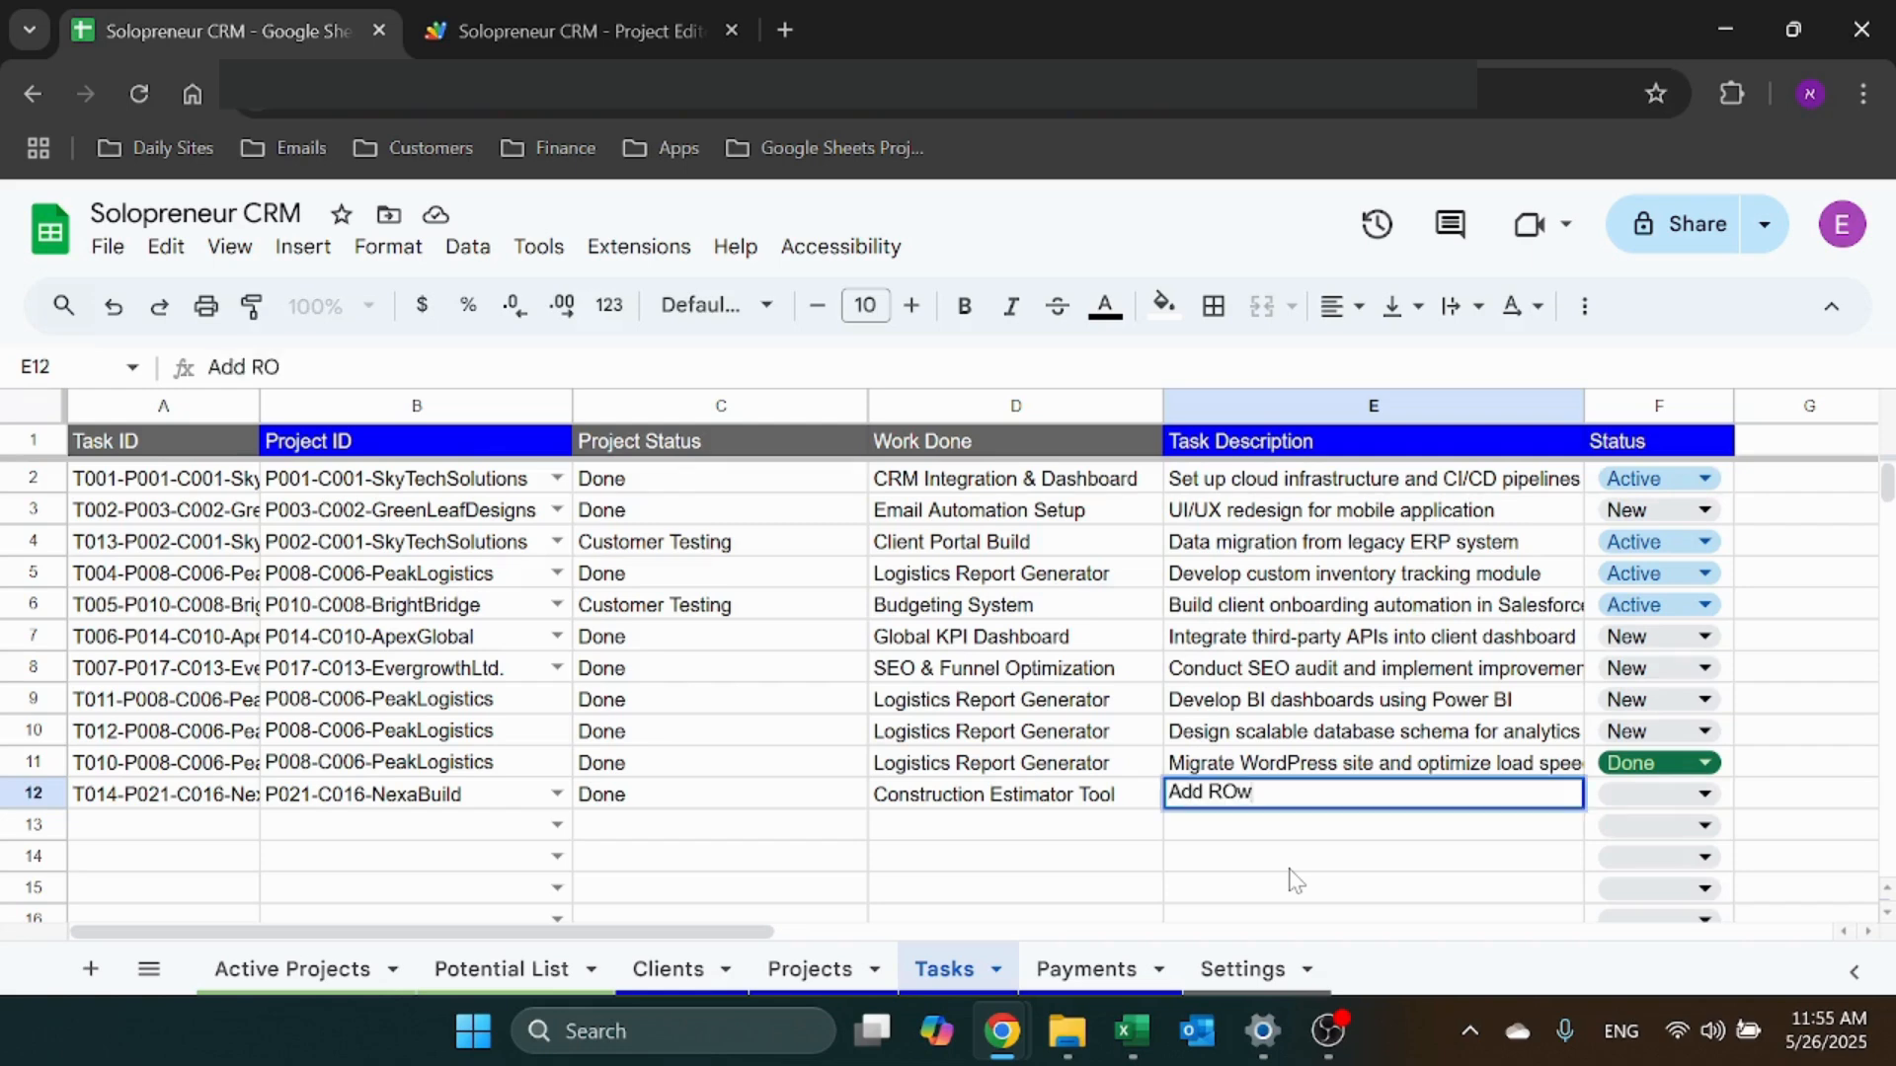
{"action": "key", "text": "Tab"}
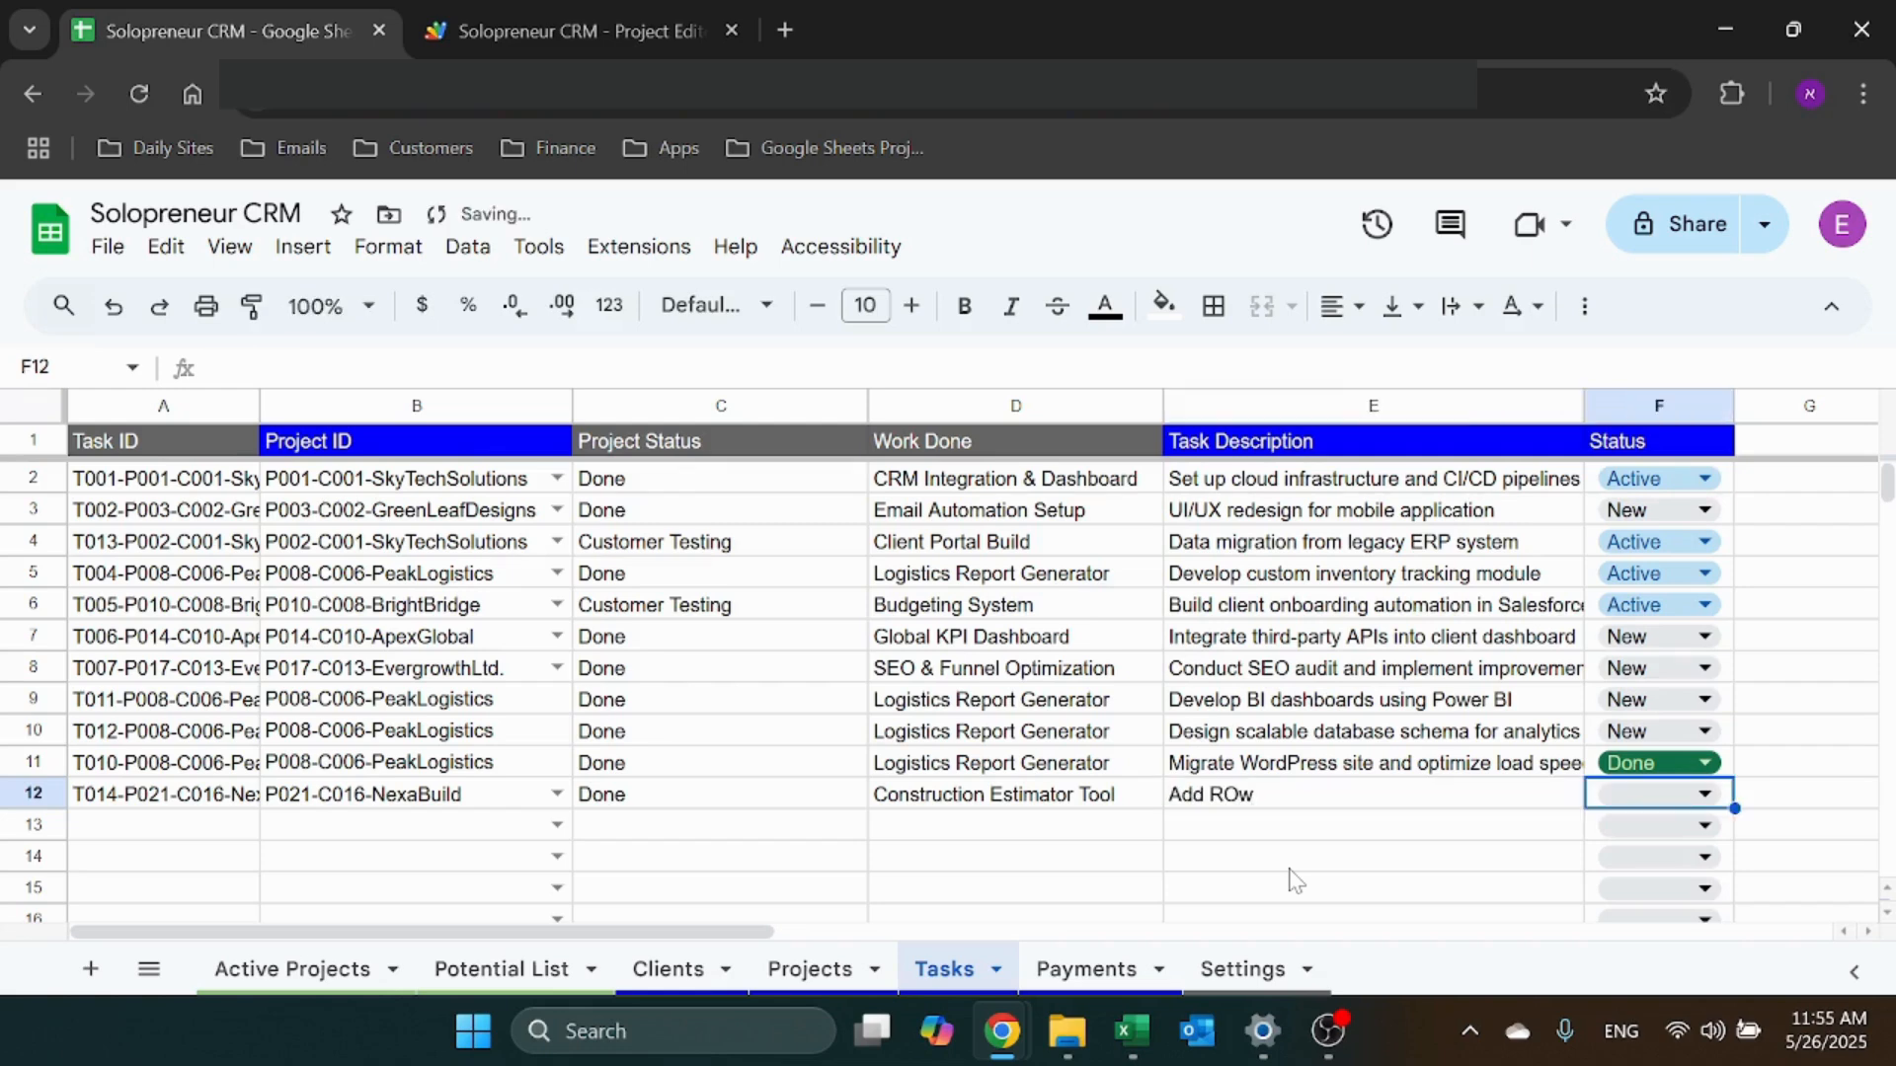
{"action": "left_click", "coordinate": [1636, 792]}
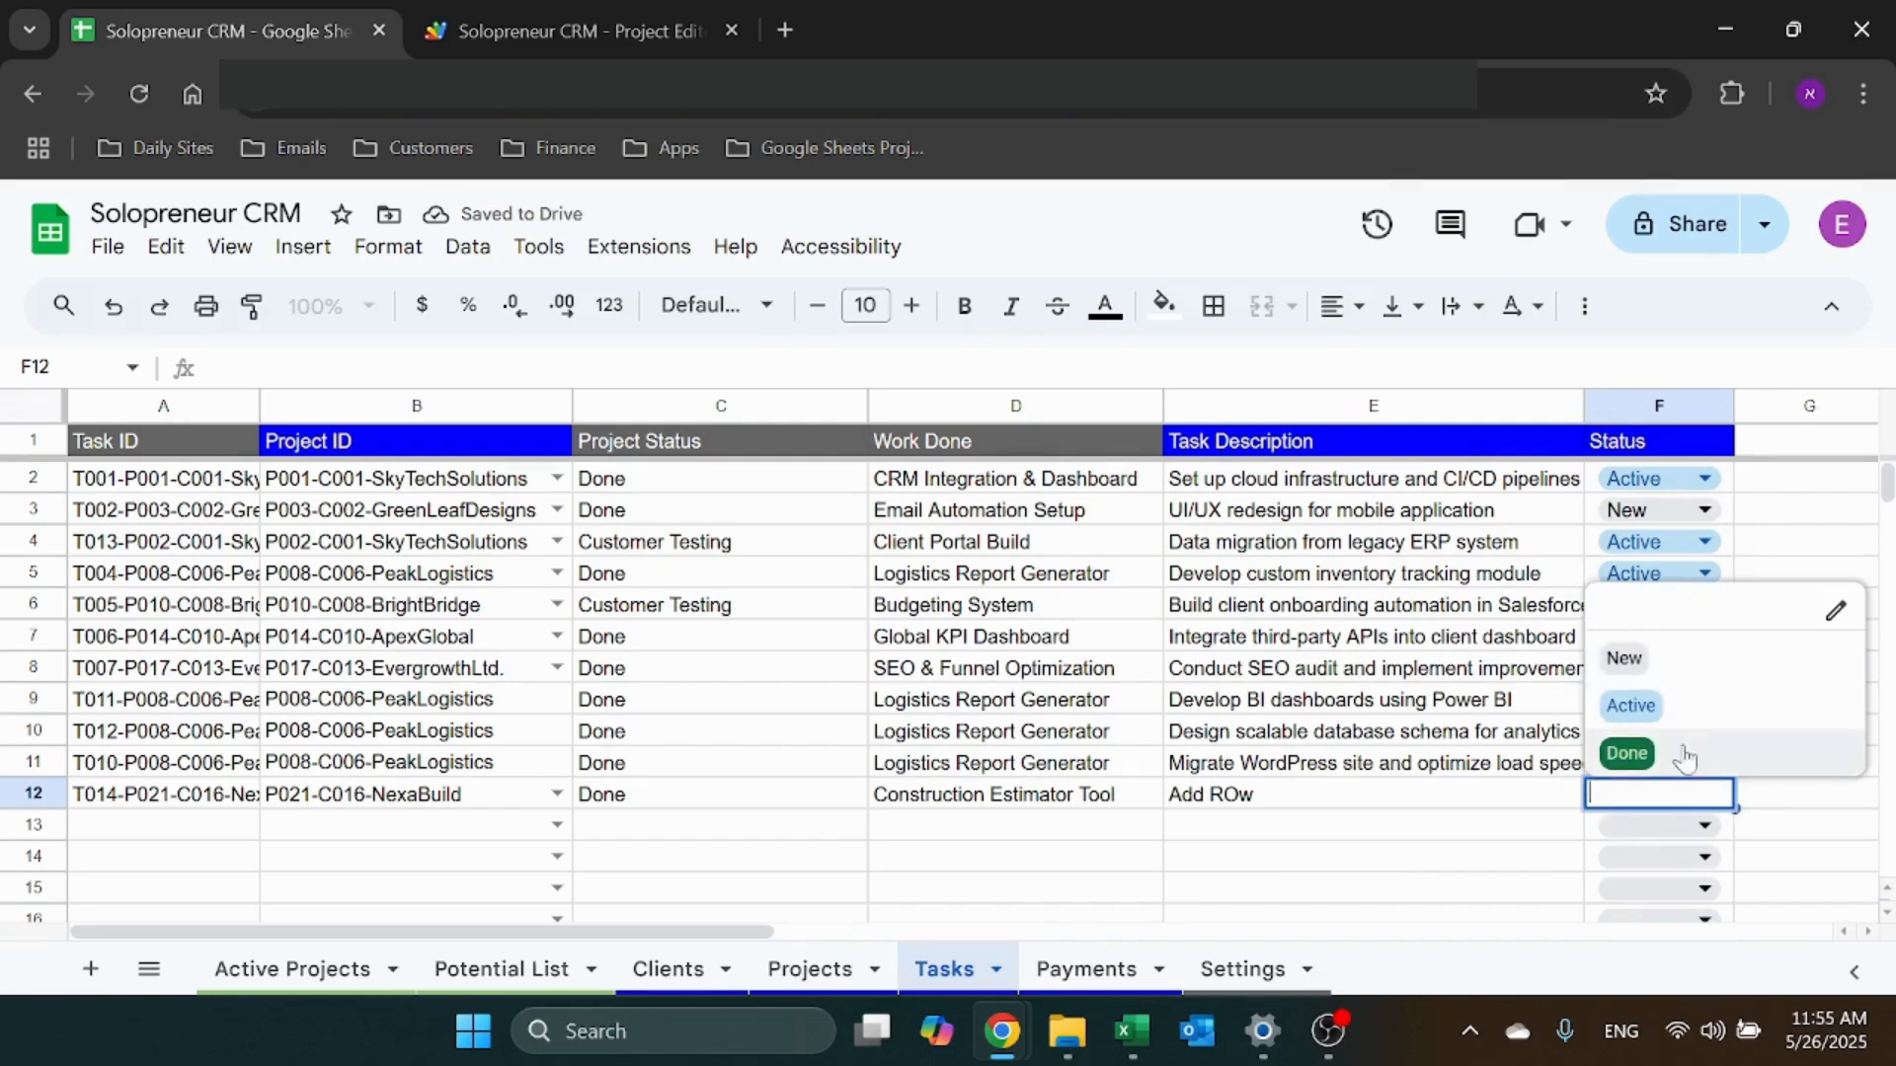
{"action": "left_click", "coordinate": [1703, 707]}
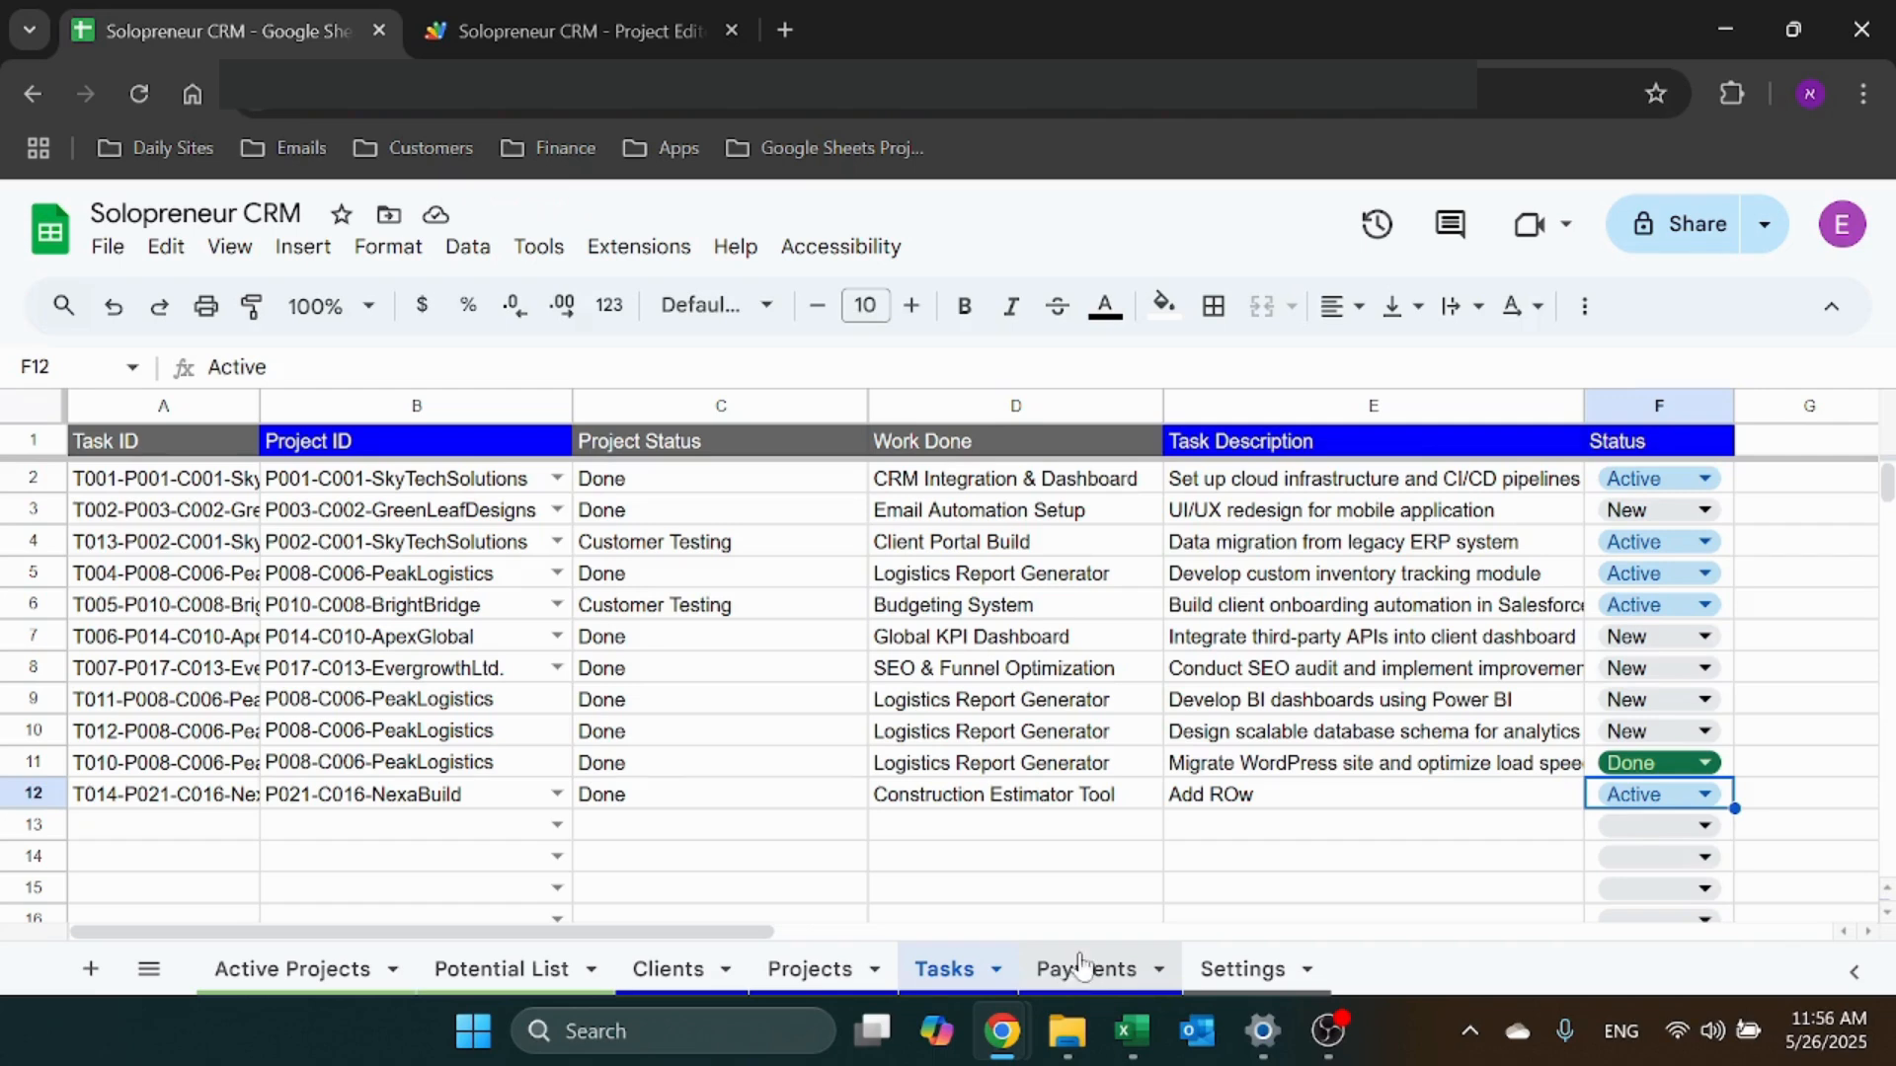
{"action": "left_click", "coordinate": [1295, 770]}
Select E12's Add Row description and F12's Active status, then bring up the Payments sheet
{"action": "left_click", "coordinate": [1294, 804]}
{"action": "left_click", "coordinate": [1728, 805]}
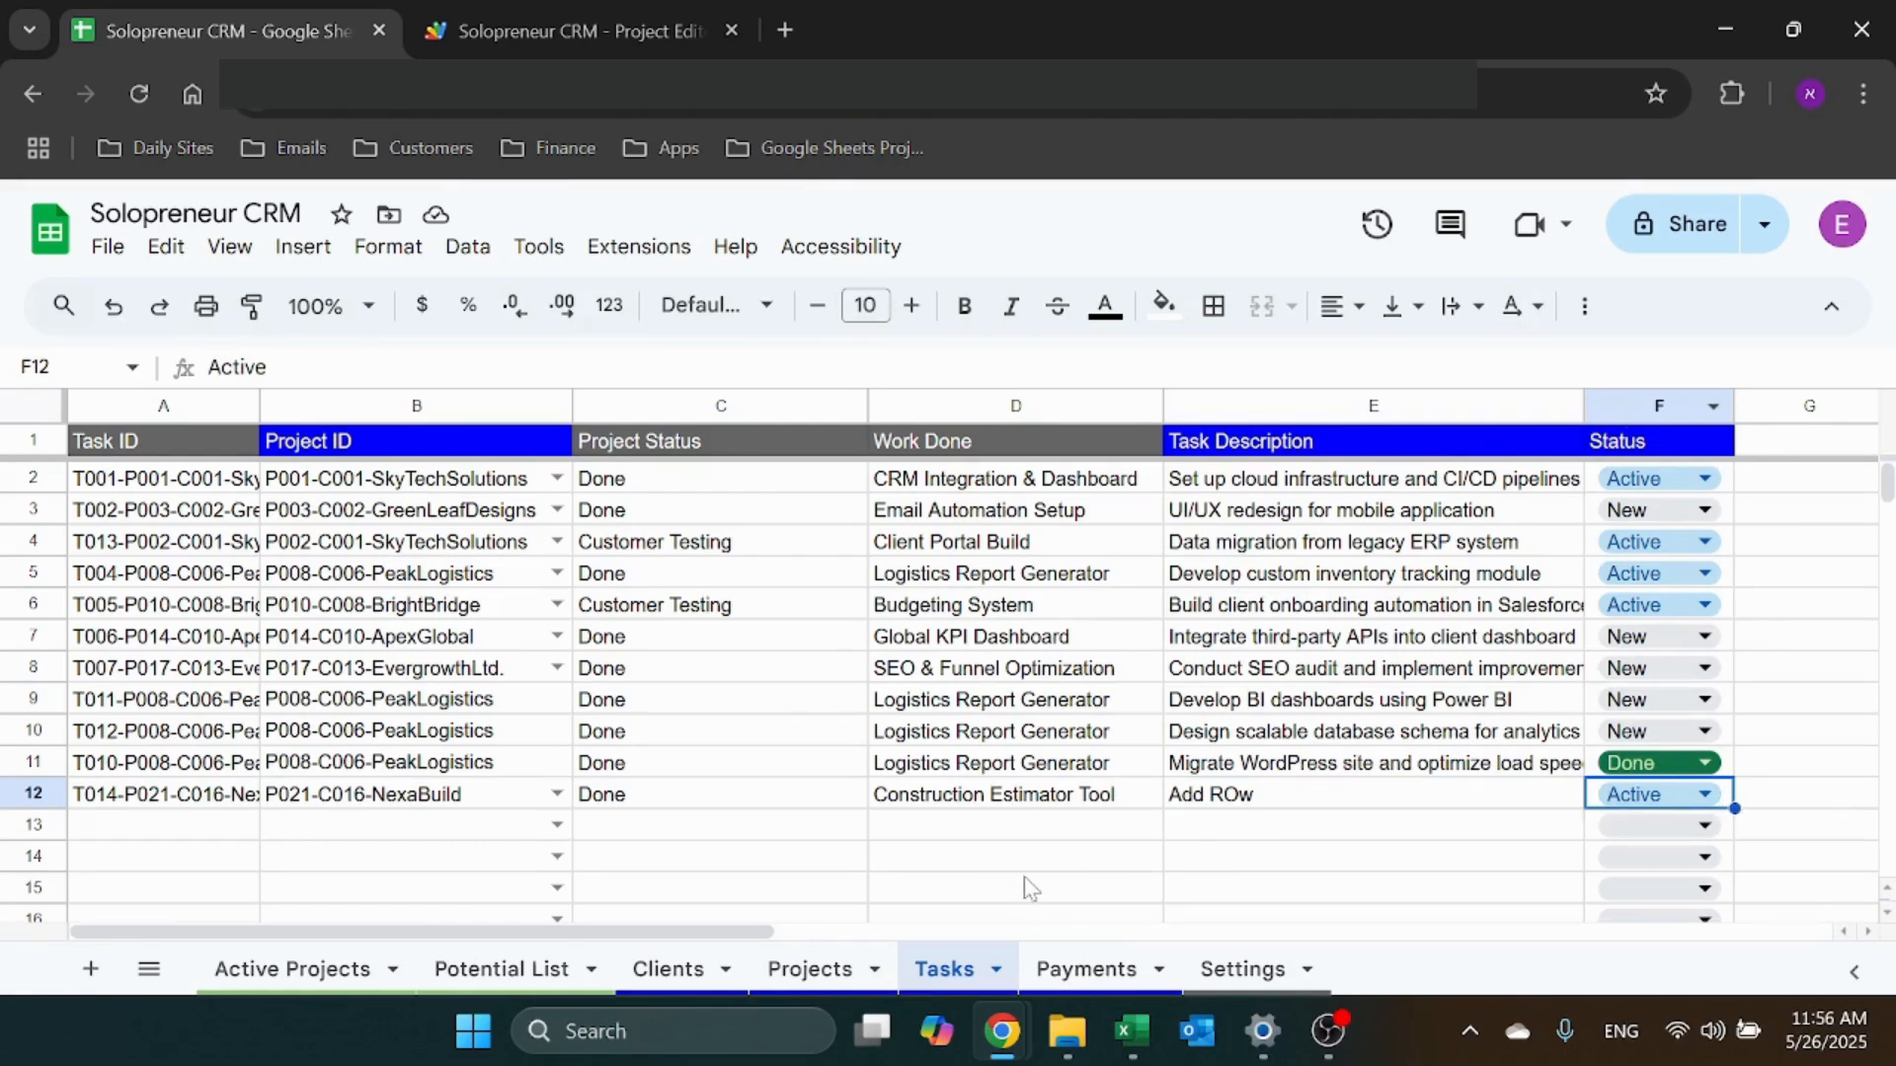
{"action": "left_click", "coordinate": [1086, 972]}
{"action": "left_click", "coordinate": [758, 648]}
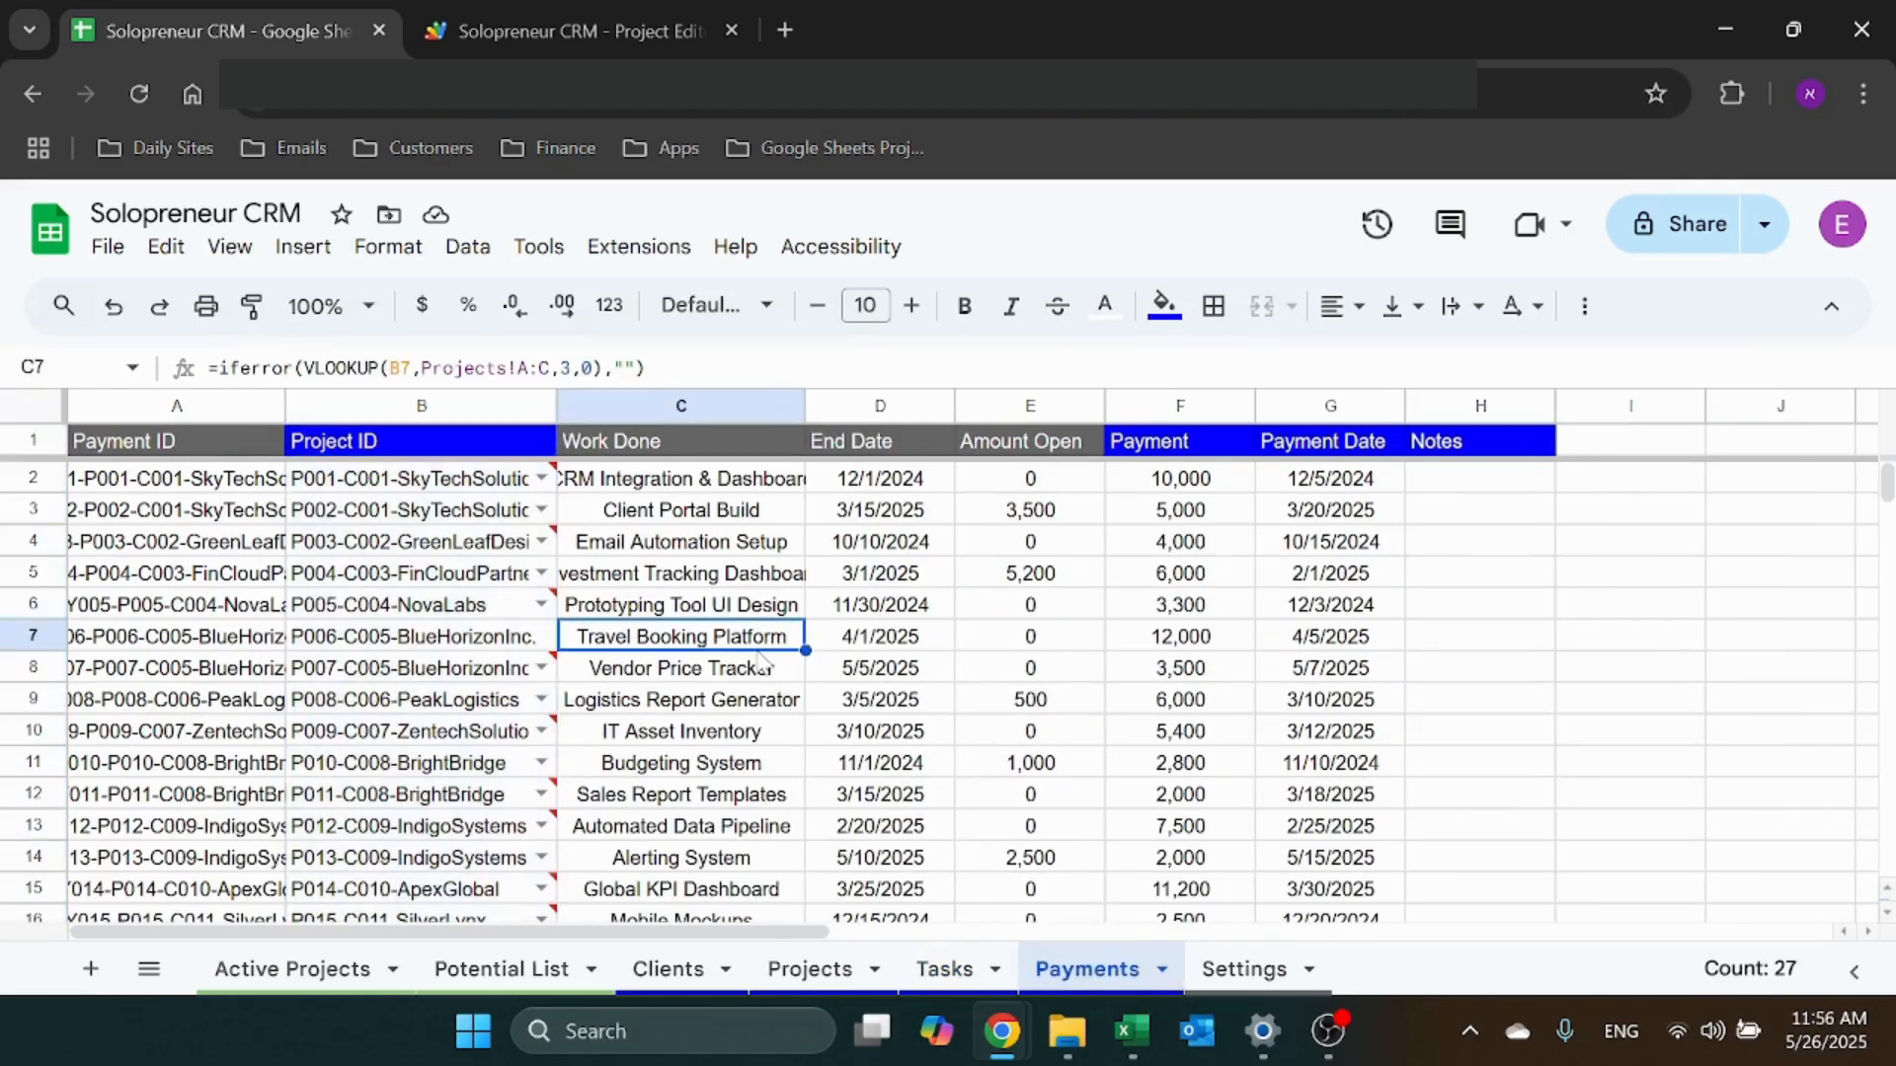
{"action": "scroll", "coordinate": [758, 661], "scroll_direction": "down", "scroll_amount": 8}
{"action": "scroll", "coordinate": [528, 731], "scroll_direction": "up", "scroll_amount": 2}
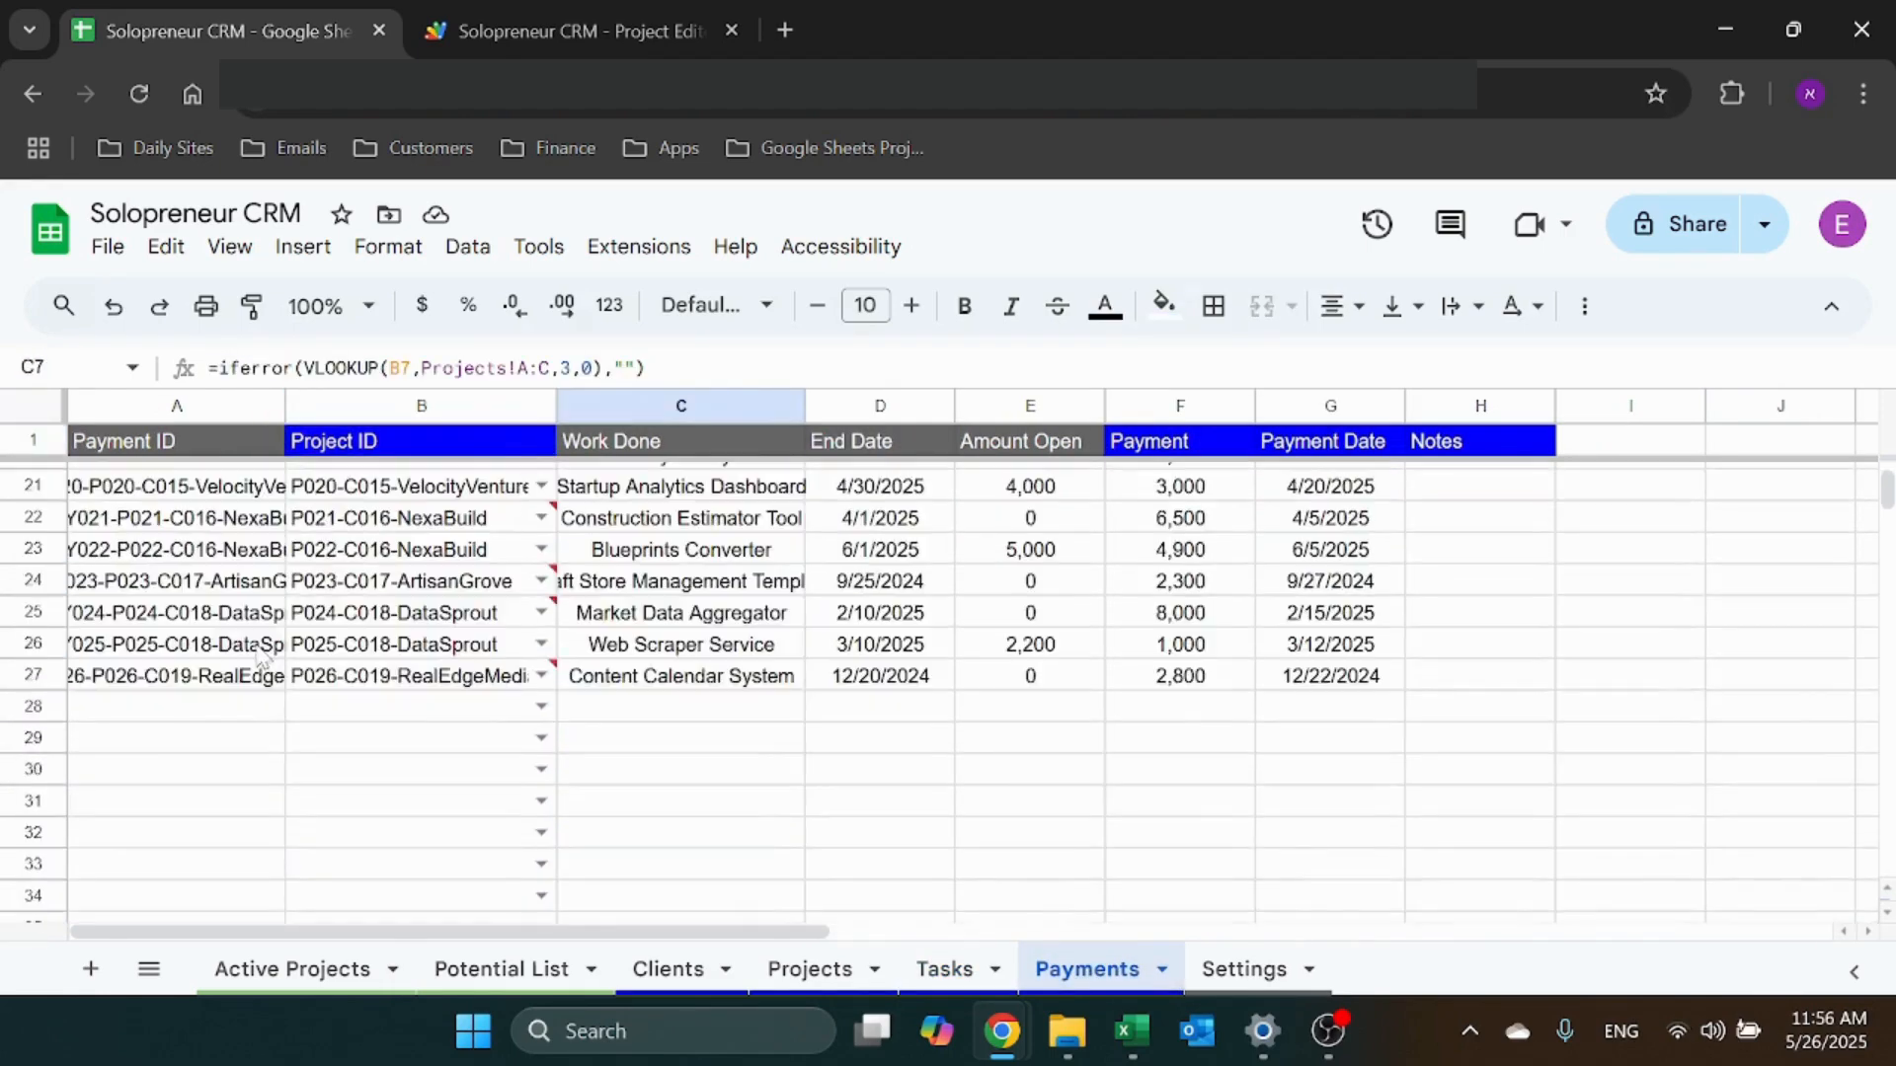
Review the project choices in Payments row 28's dropdown without picking one
{"action": "left_click", "coordinate": [541, 706]}
{"action": "scroll", "coordinate": [529, 817], "scroll_direction": "down", "scroll_amount": 2}
{"action": "scroll", "coordinate": [530, 817], "scroll_direction": "up", "scroll_amount": 2}
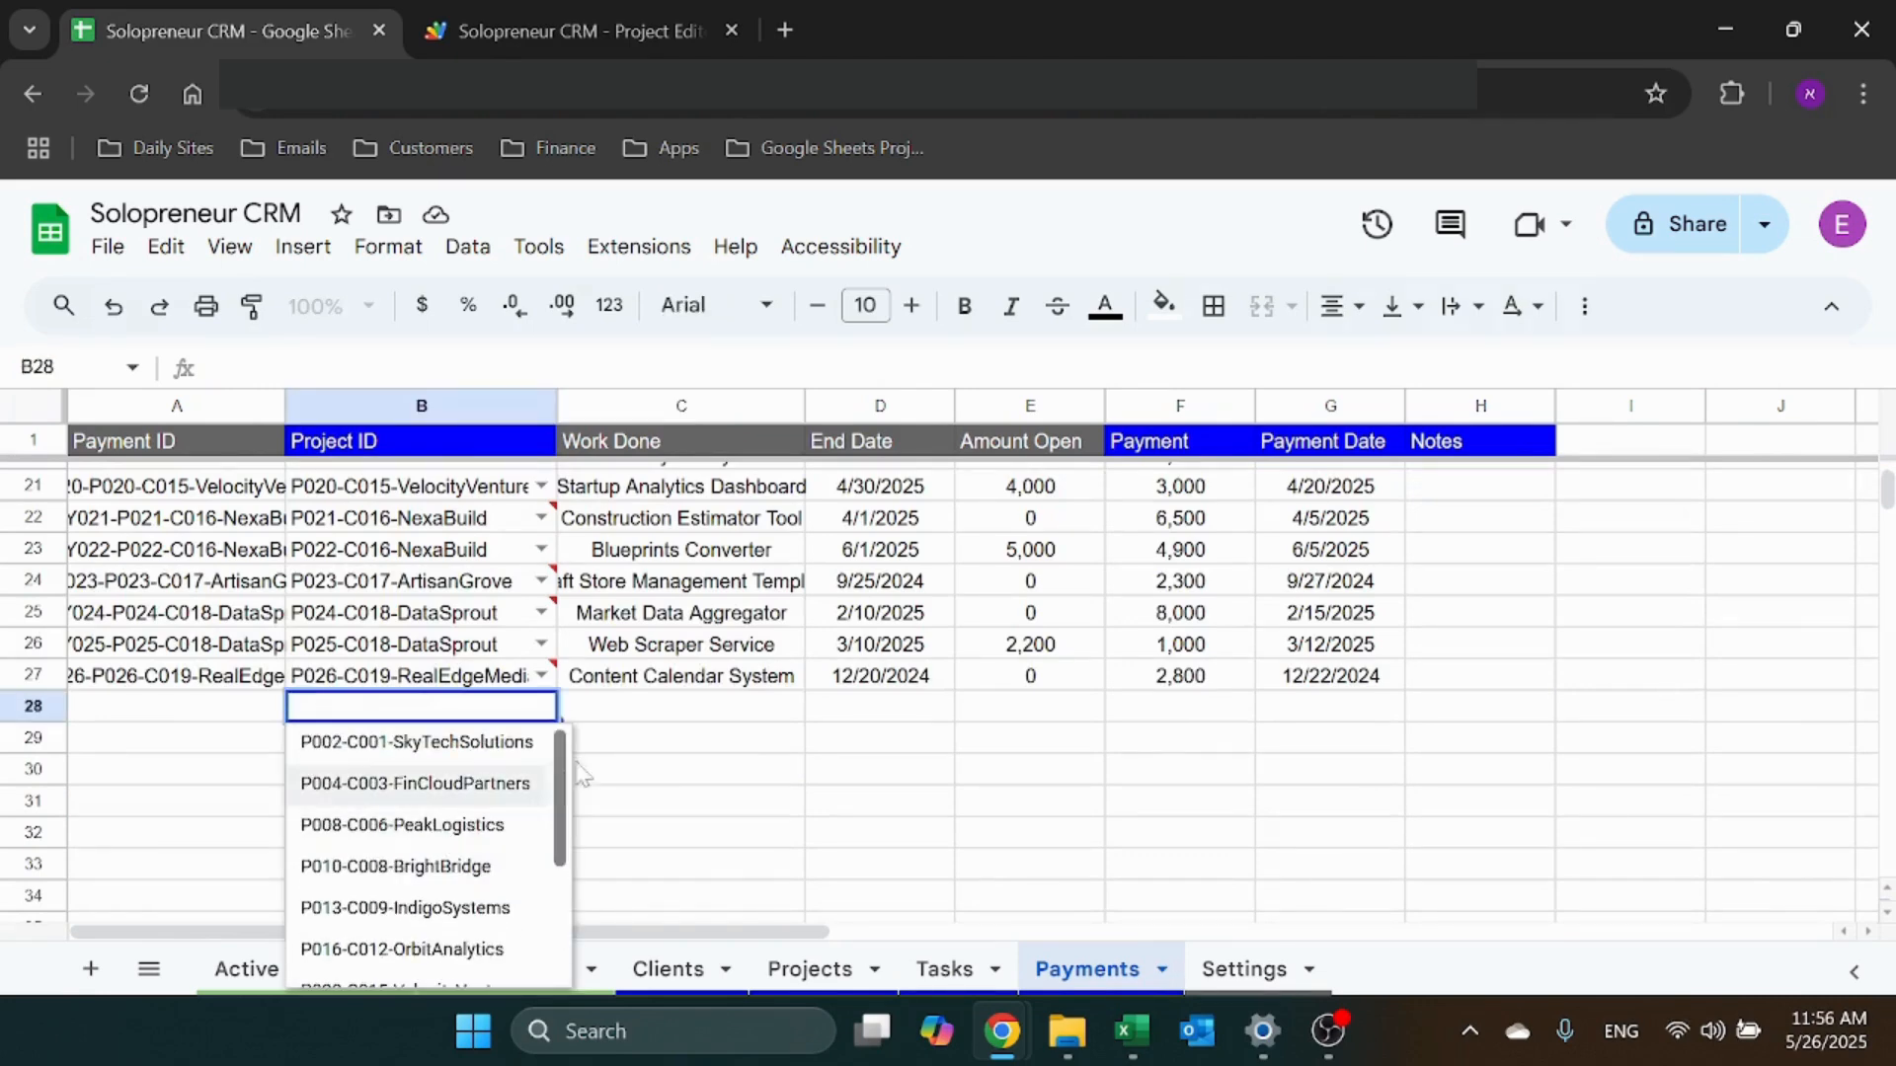
{"action": "scroll", "coordinate": [606, 736], "scroll_direction": "up", "scroll_amount": 2}
{"action": "left_click", "coordinate": [624, 835]}
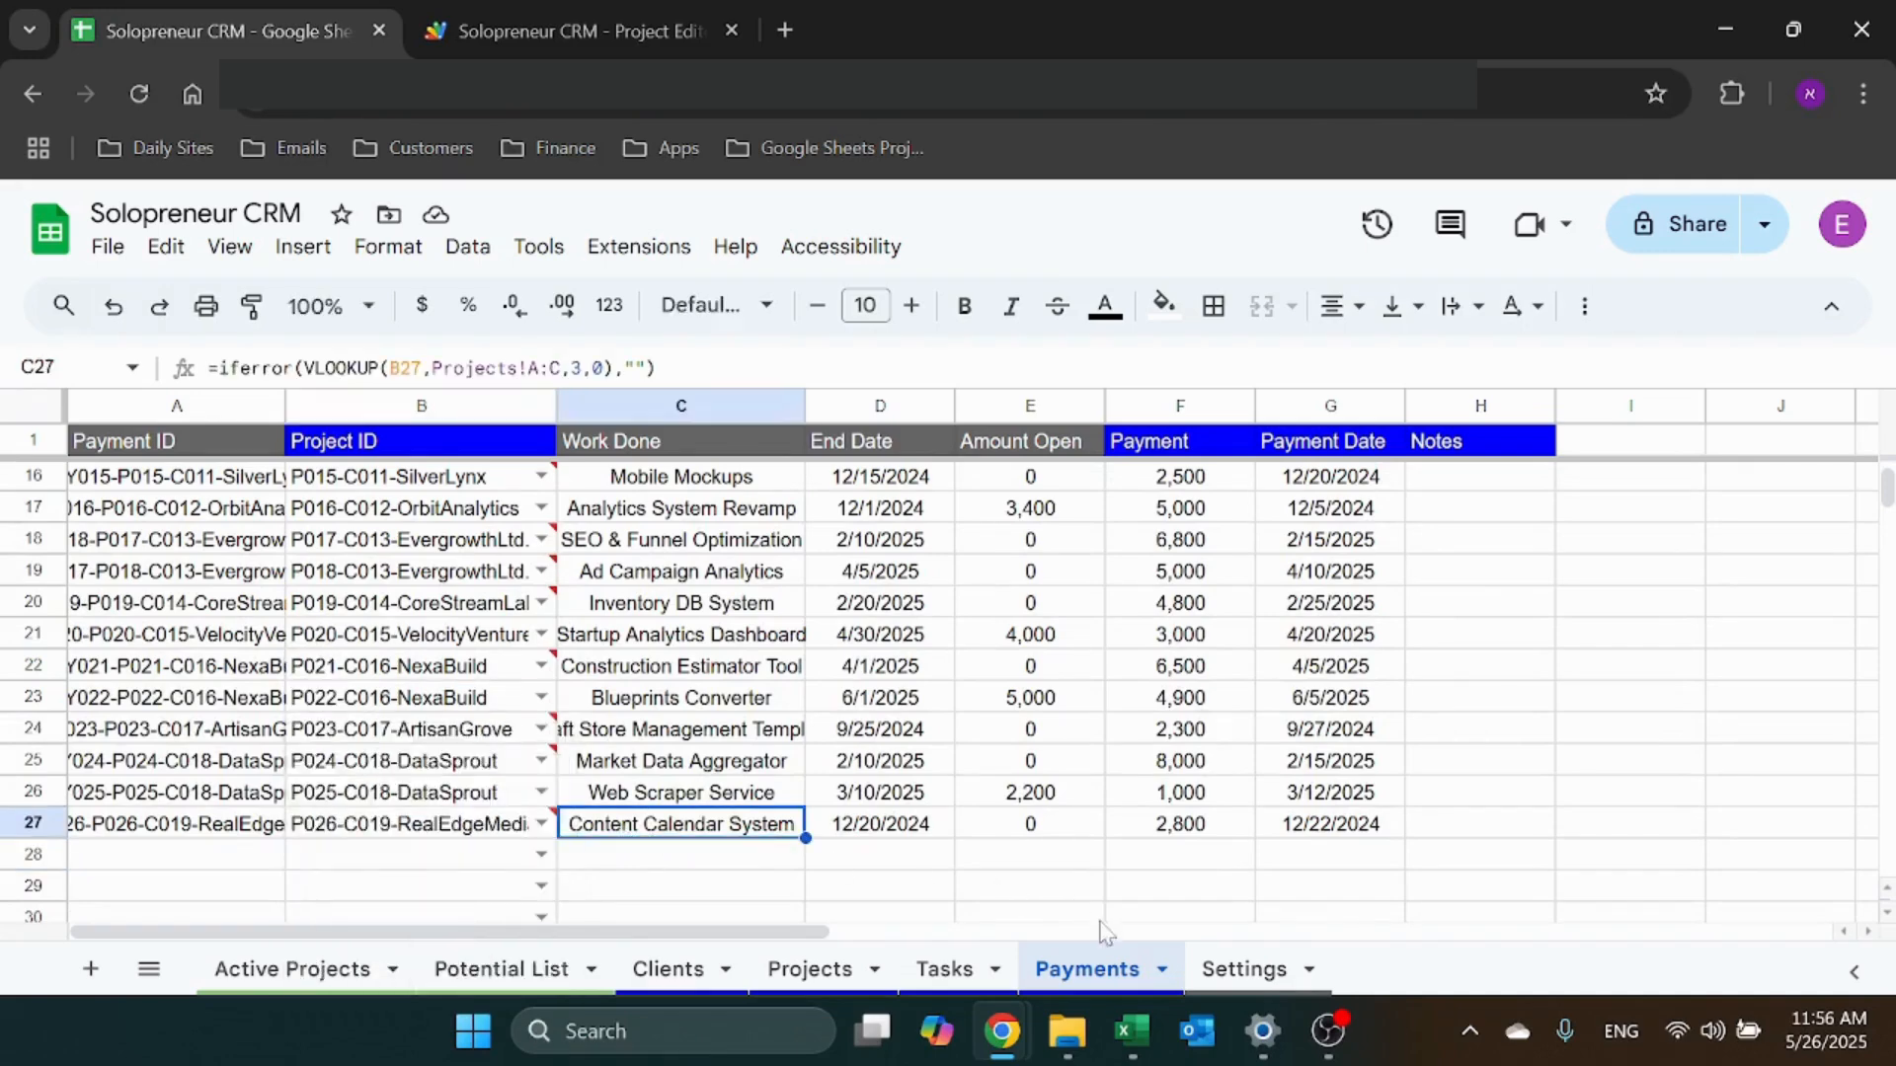
Compare Settings A2's =unique(FILTER(...)) Open Projects formula with the Projects Amount Open column
{"action": "left_click", "coordinate": [1242, 969]}
{"action": "left_click", "coordinate": [290, 470]}
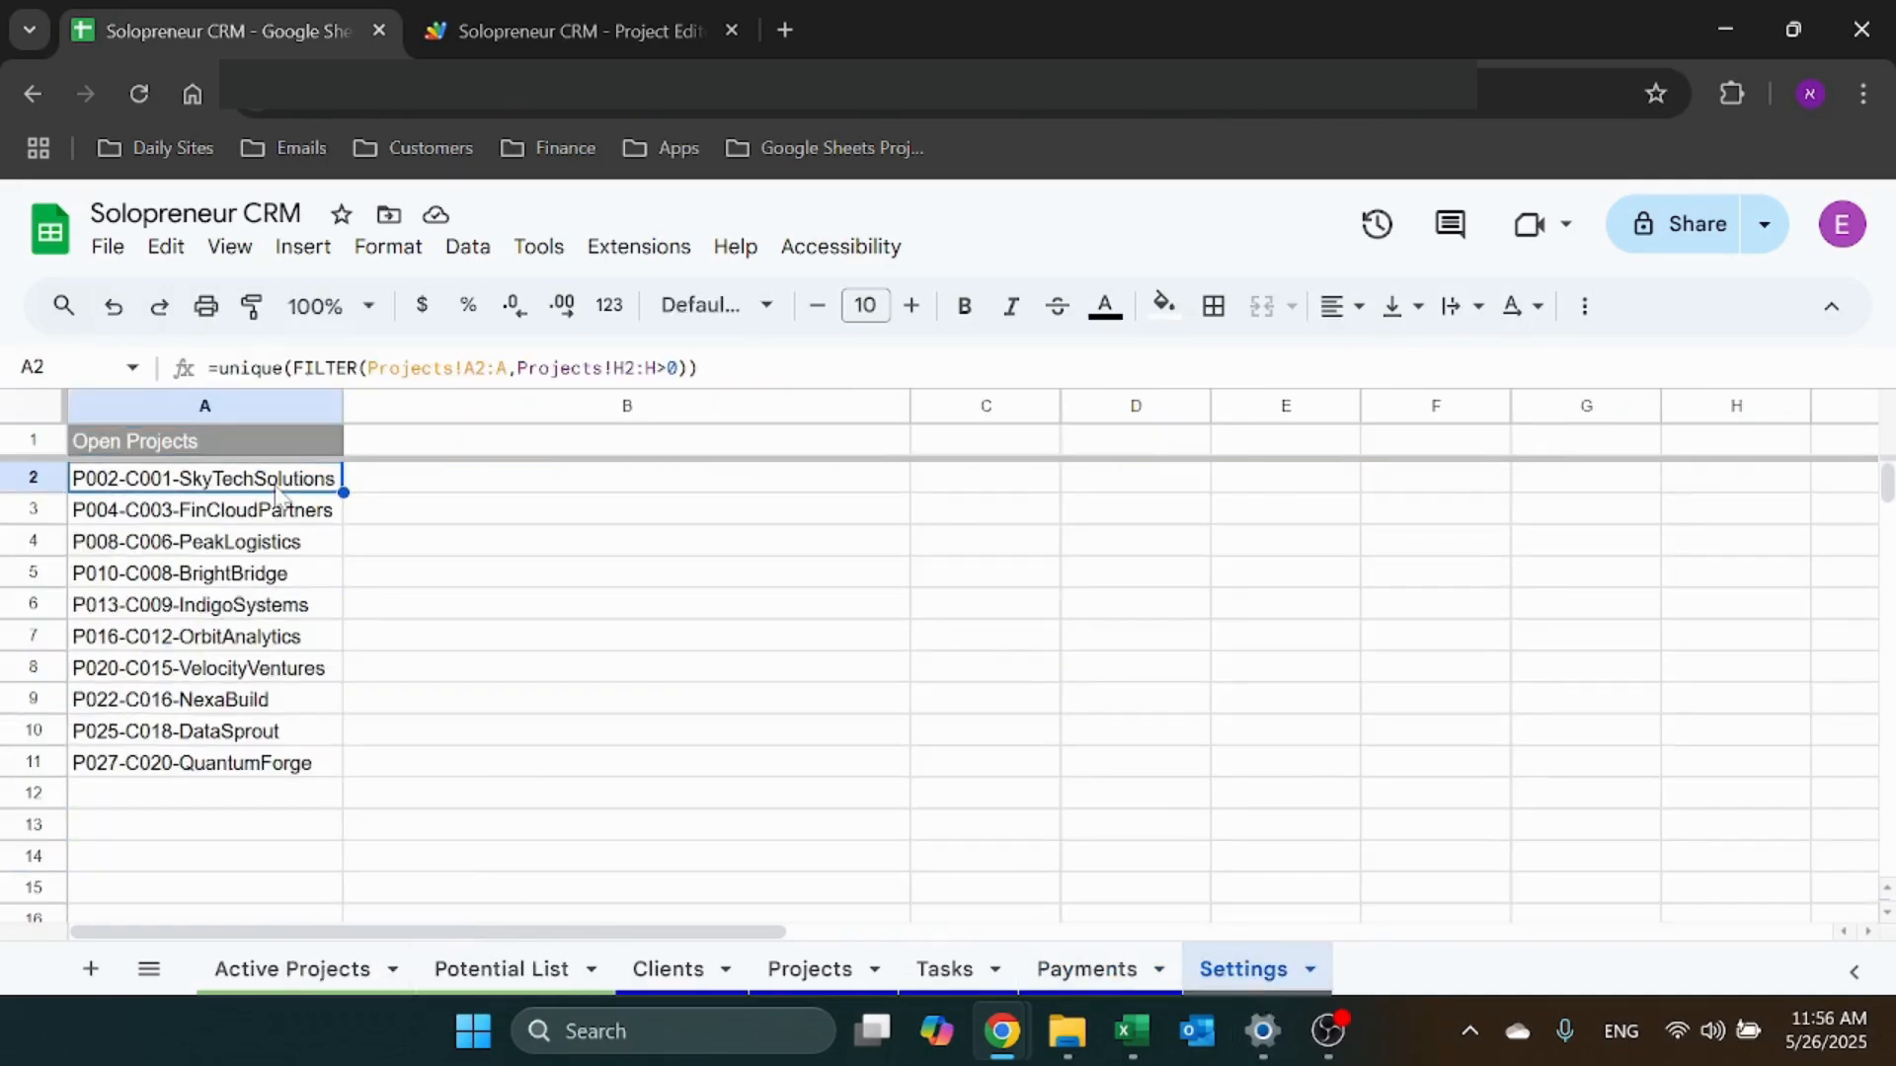
{"action": "left_click", "coordinate": [536, 370]}
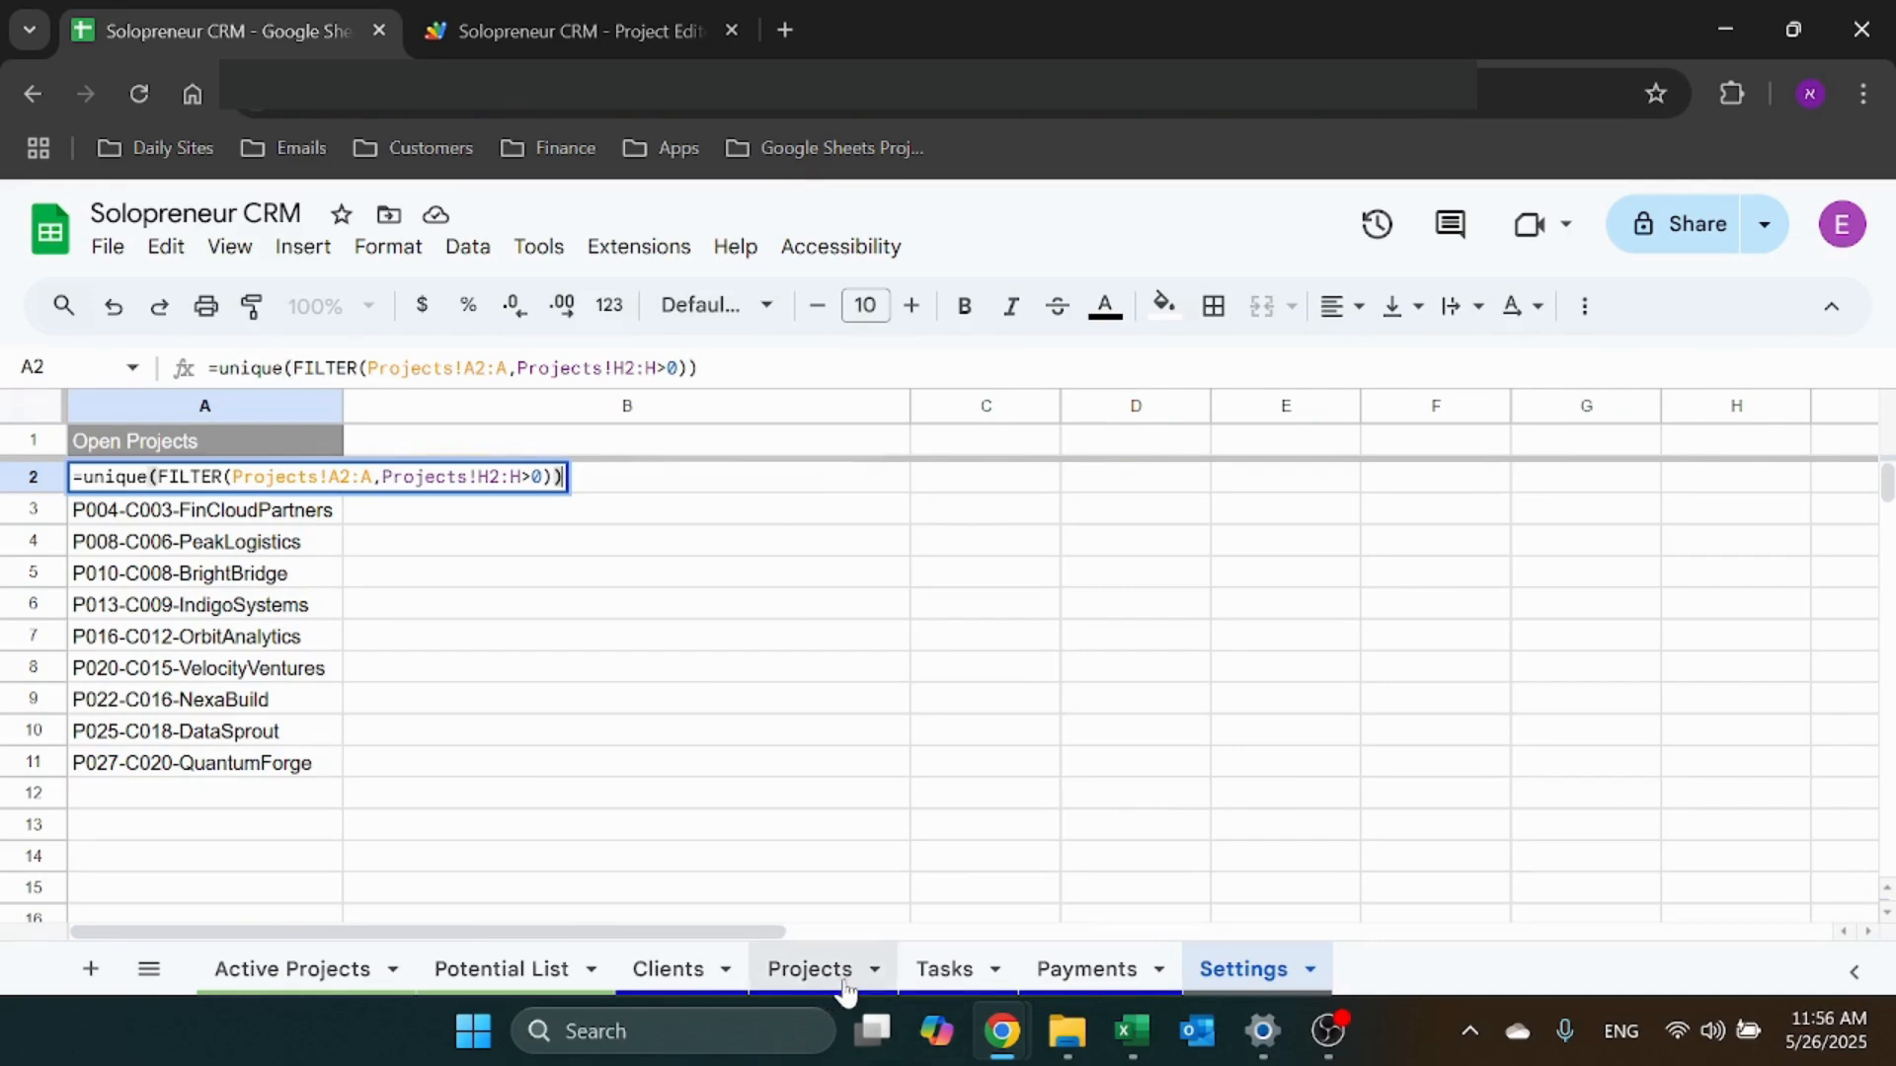
{"action": "left_click", "coordinate": [837, 982]}
{"action": "left_click", "coordinate": [1410, 406]}
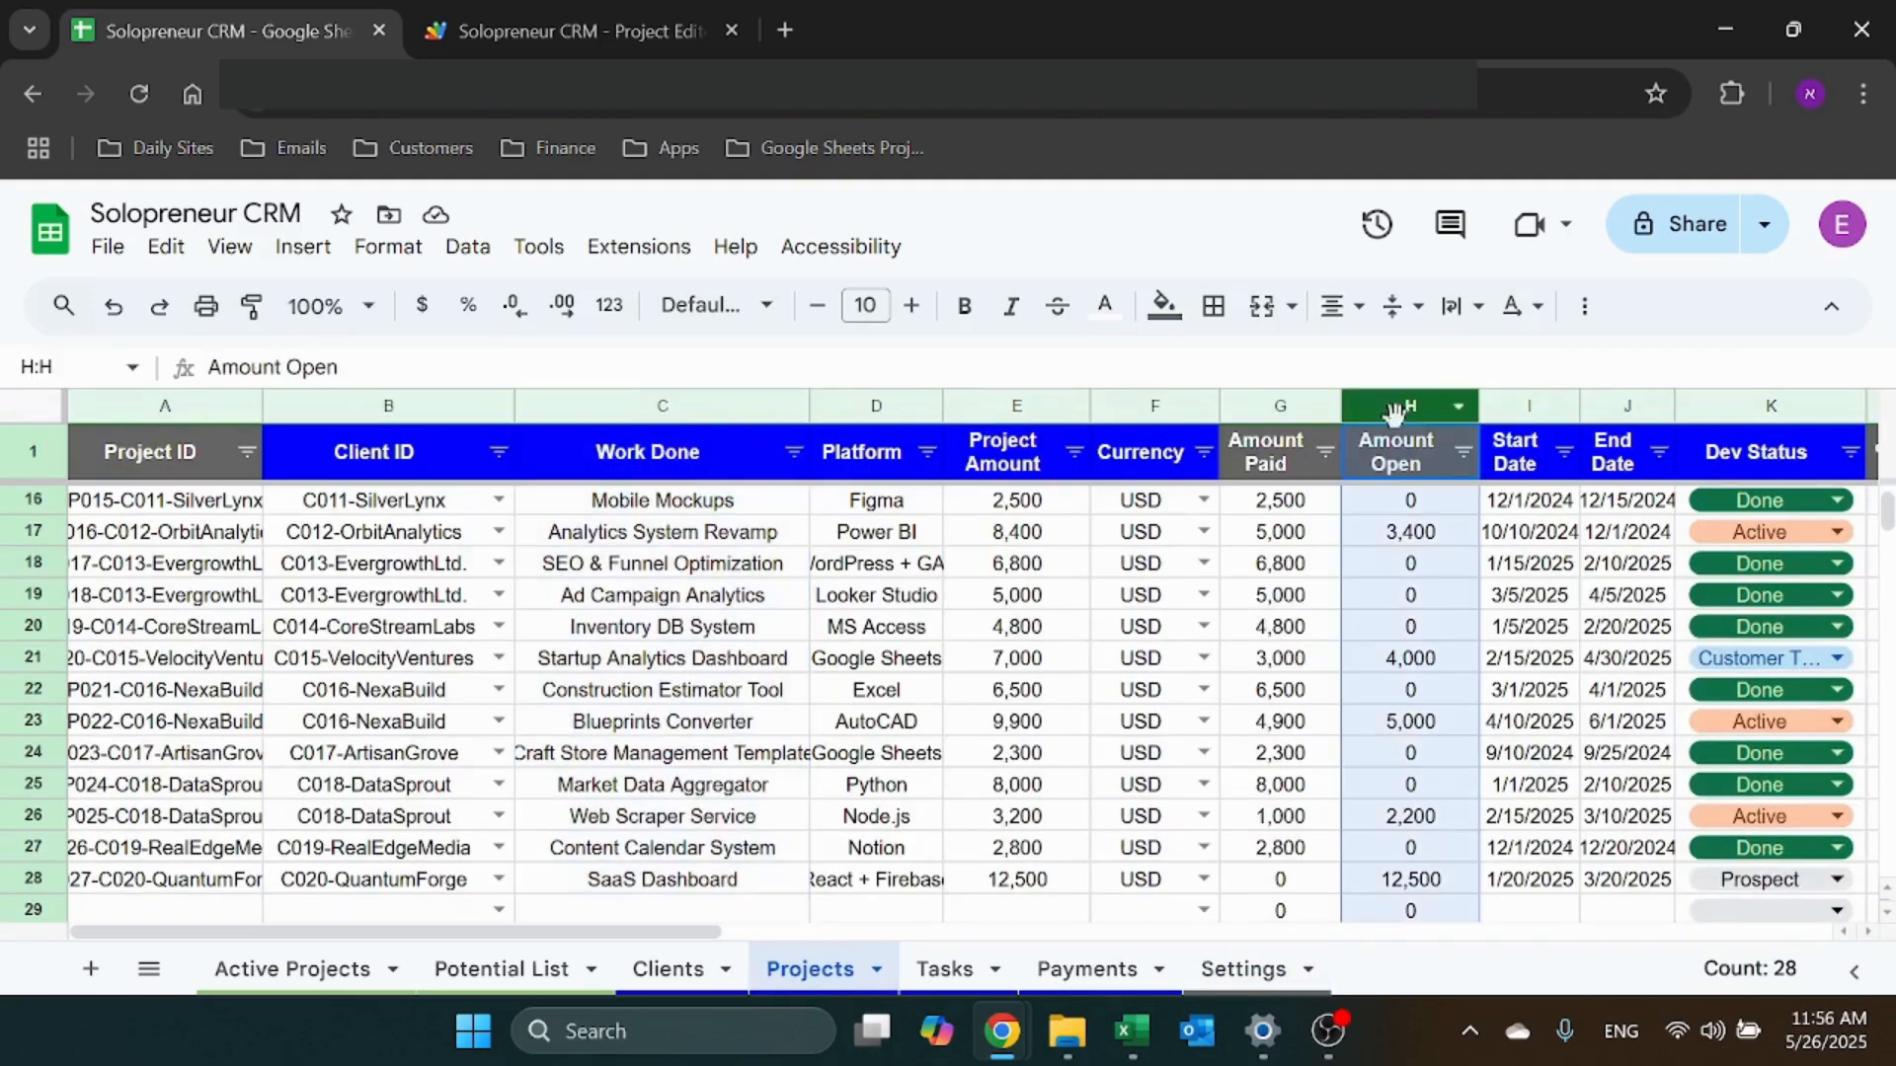
{"action": "left_click", "coordinate": [1246, 970]}
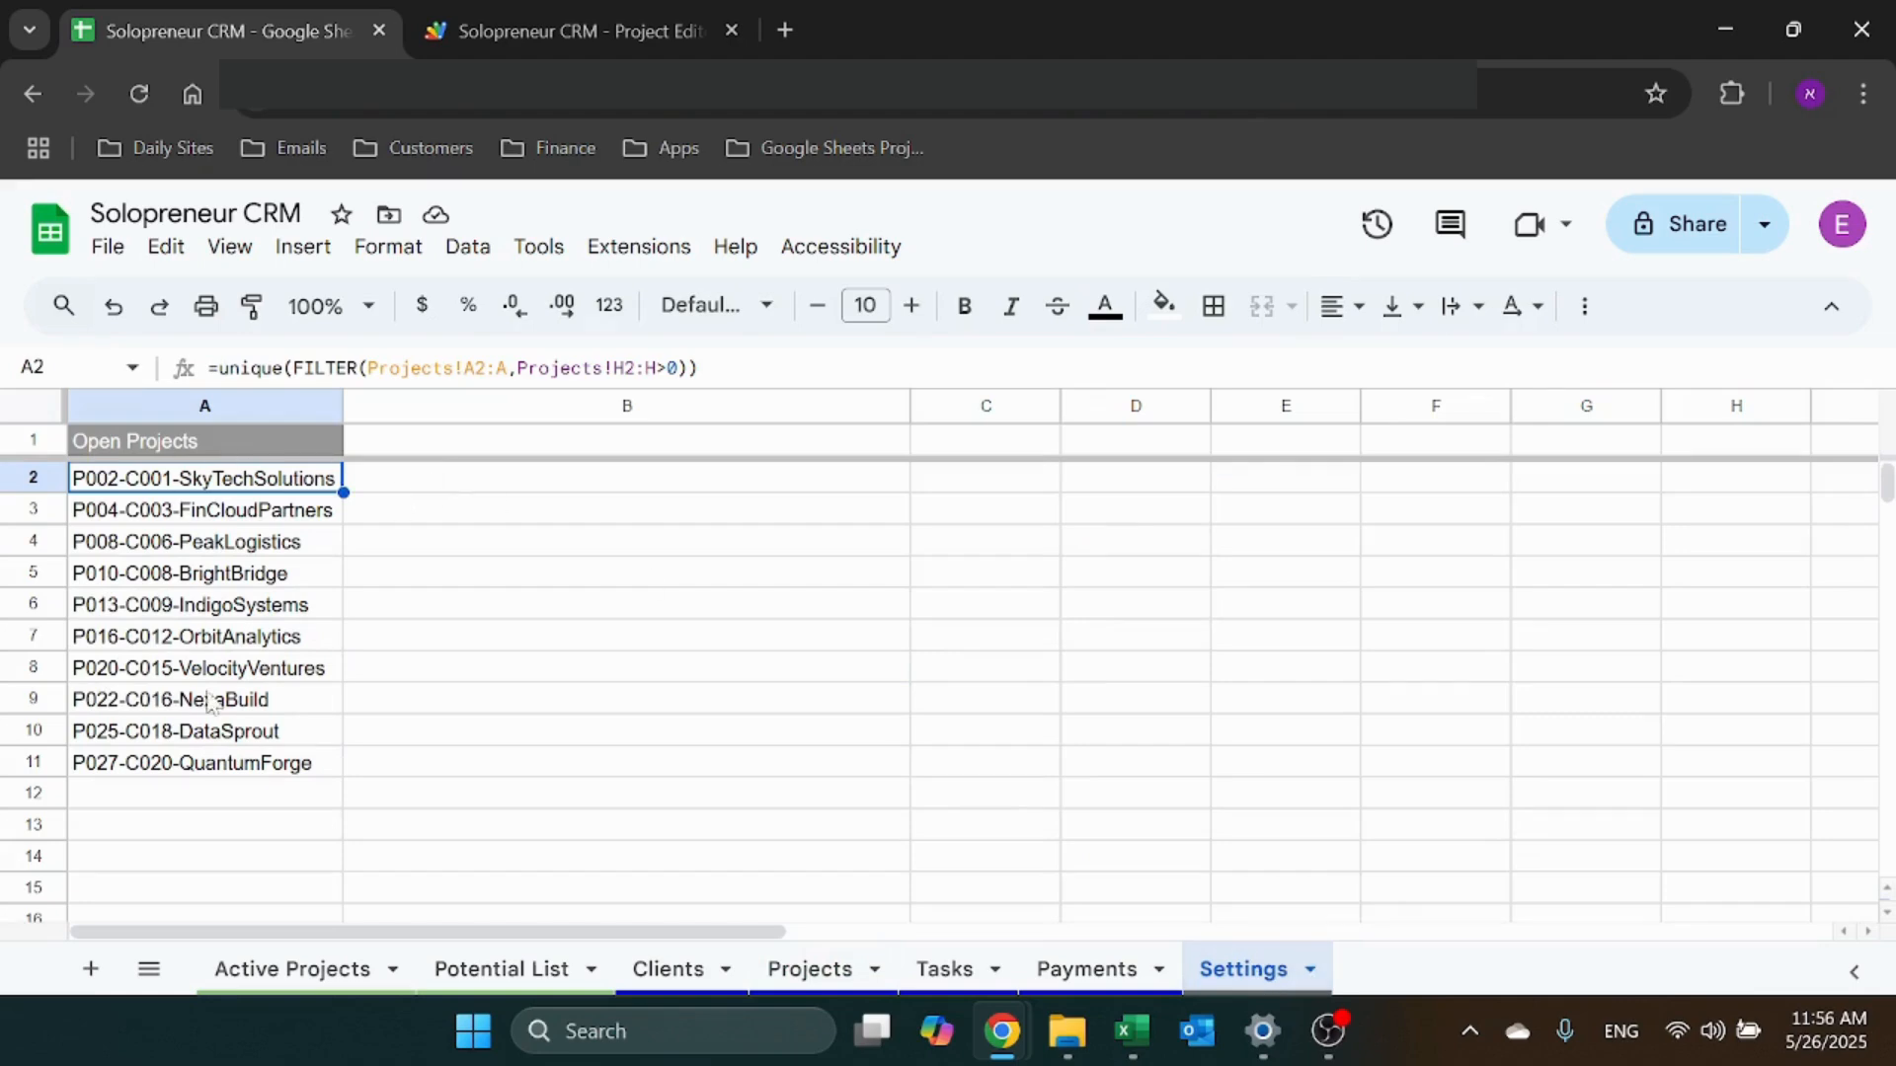
Choose P002-C001-SkyTechSolutions as the project in Payments cell B28
{"action": "left_click", "coordinate": [1098, 983]}
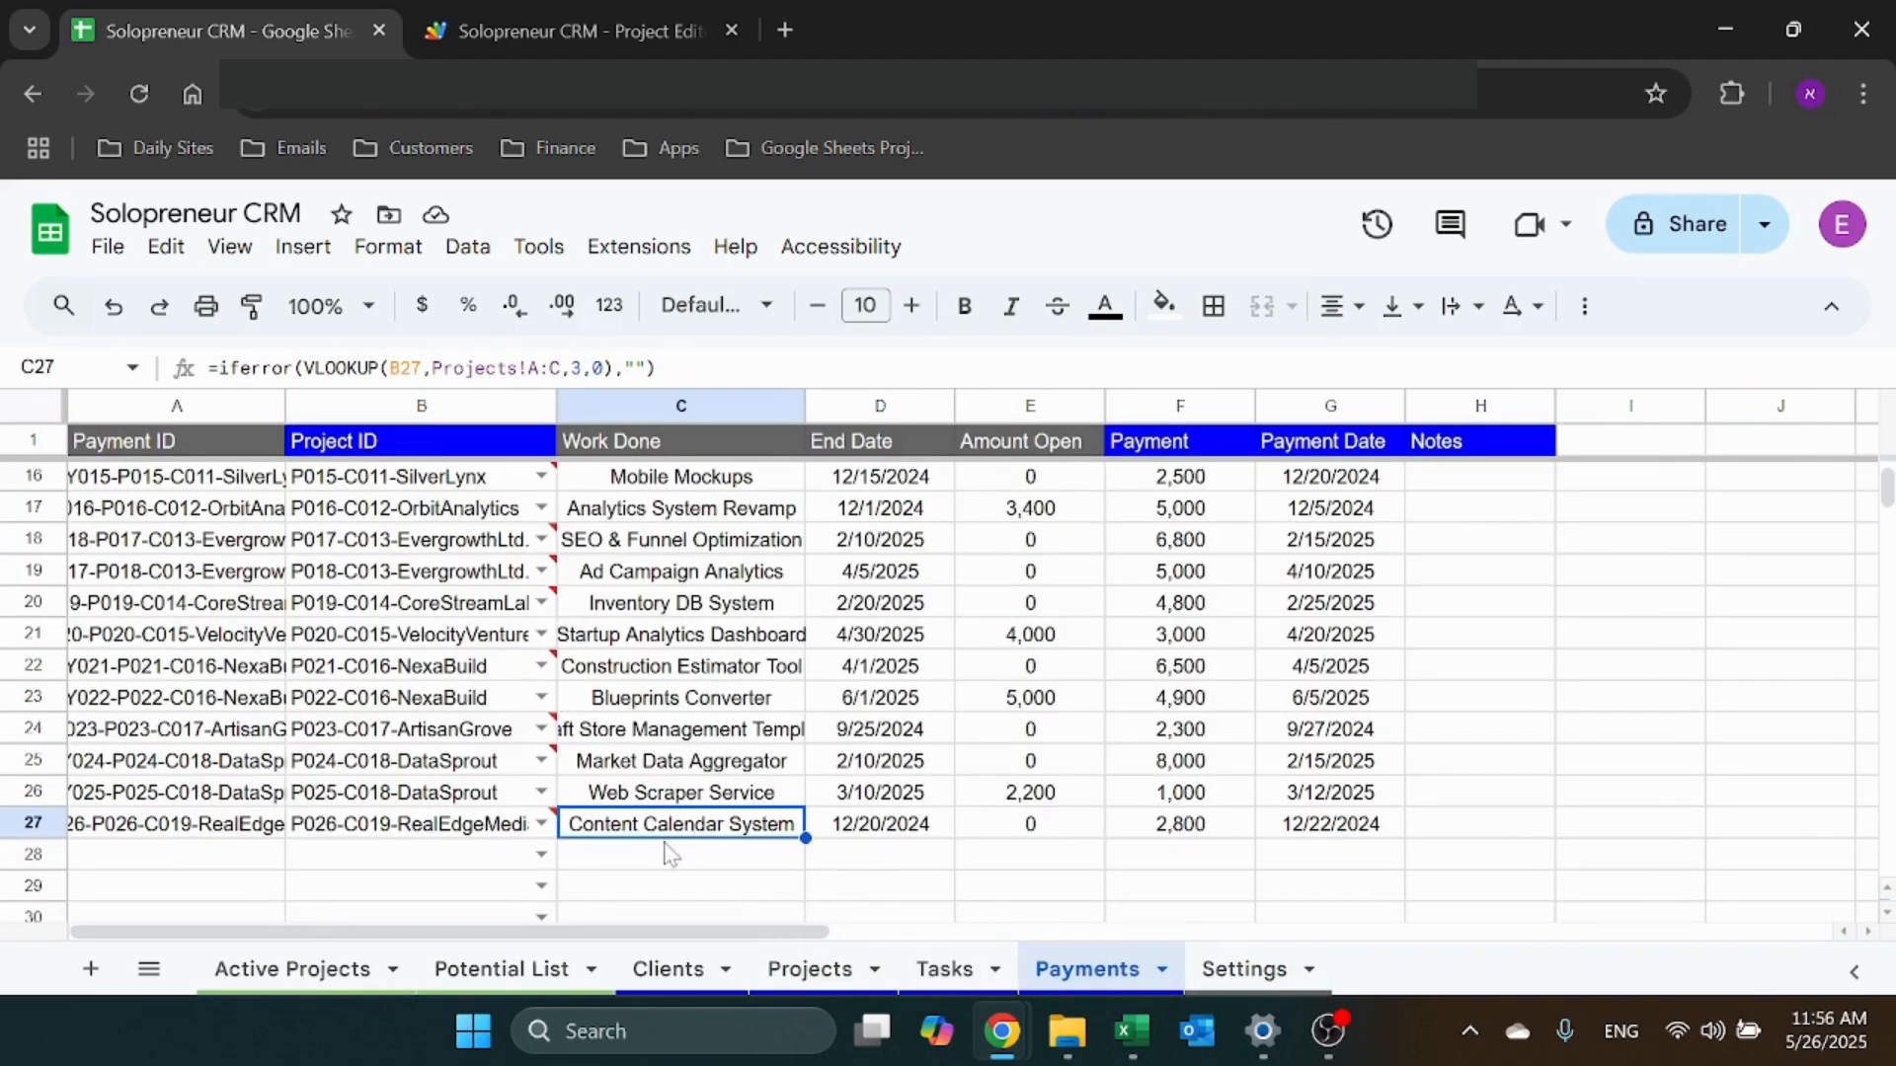
{"action": "left_click", "coordinate": [472, 855]}
{"action": "left_click", "coordinate": [542, 855]}
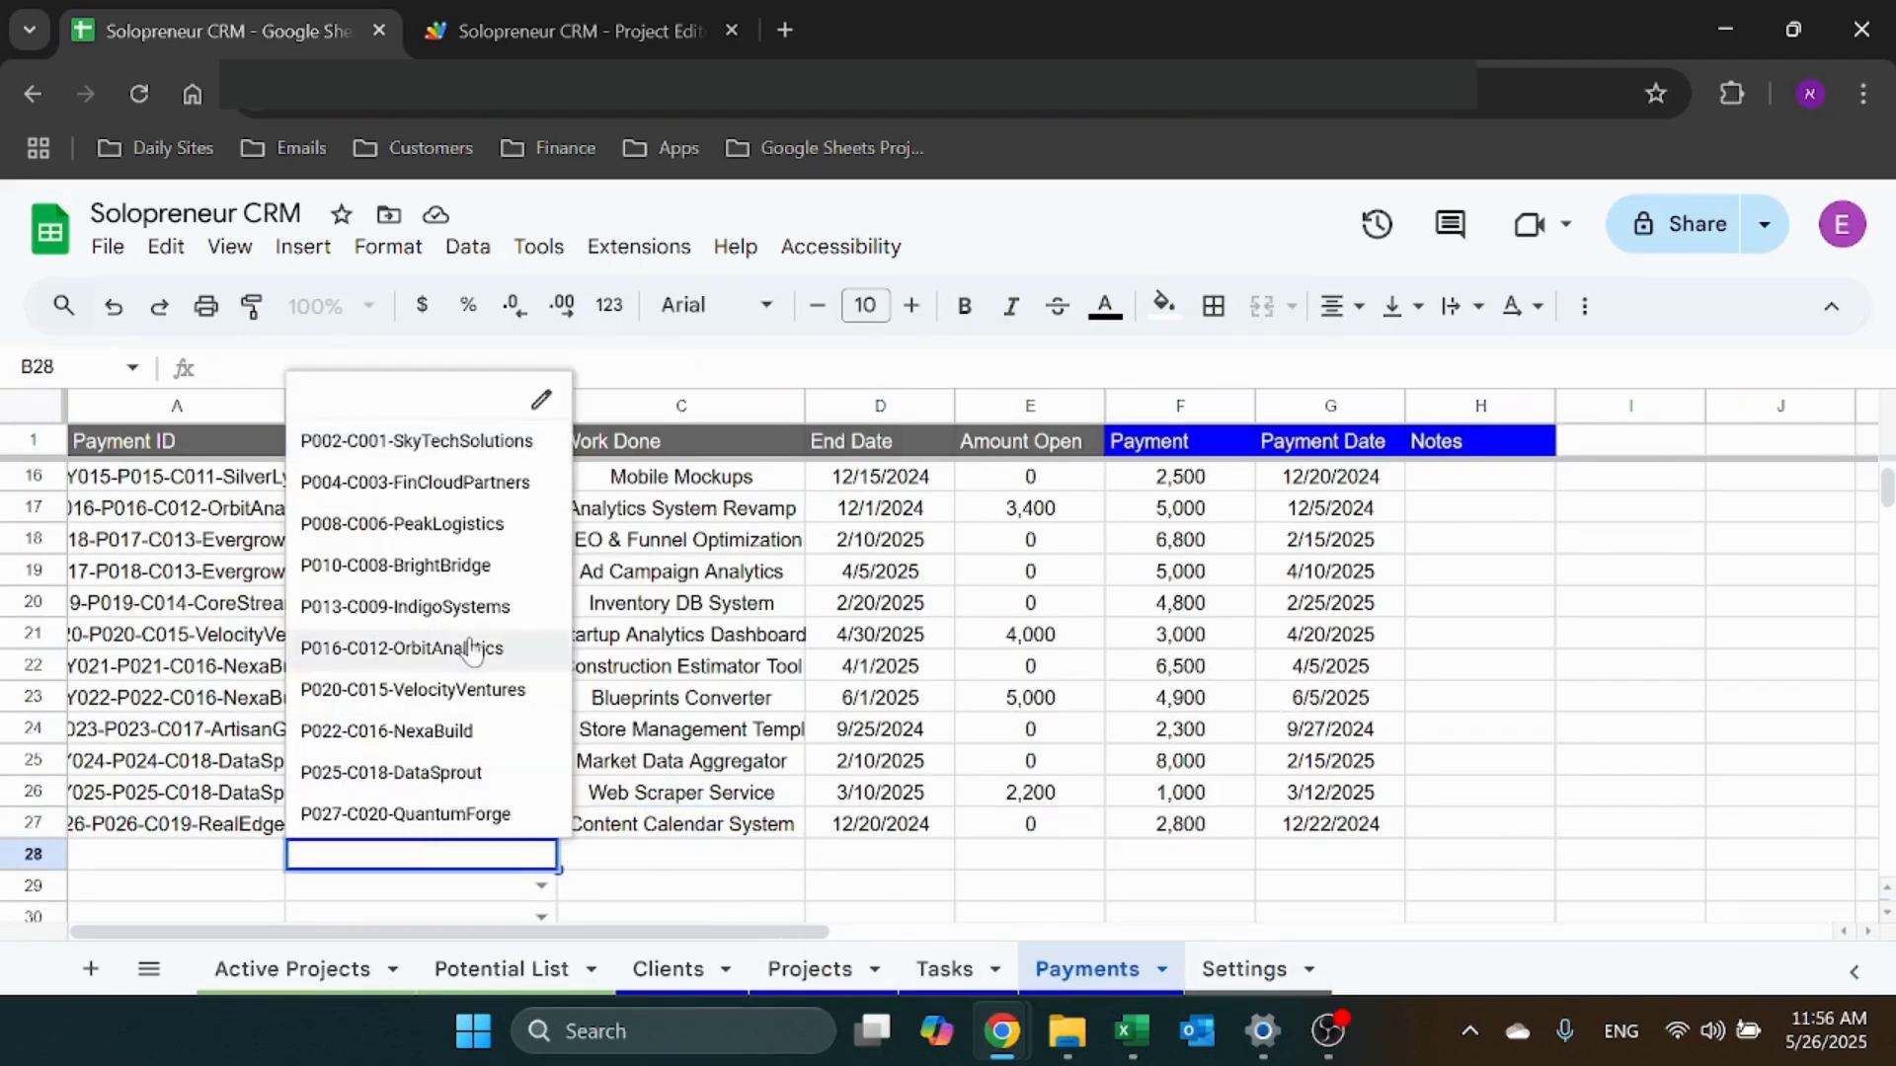
{"action": "scroll", "coordinate": [681, 869], "scroll_direction": "up", "scroll_amount": 5}
{"action": "key", "text": "Escape"}
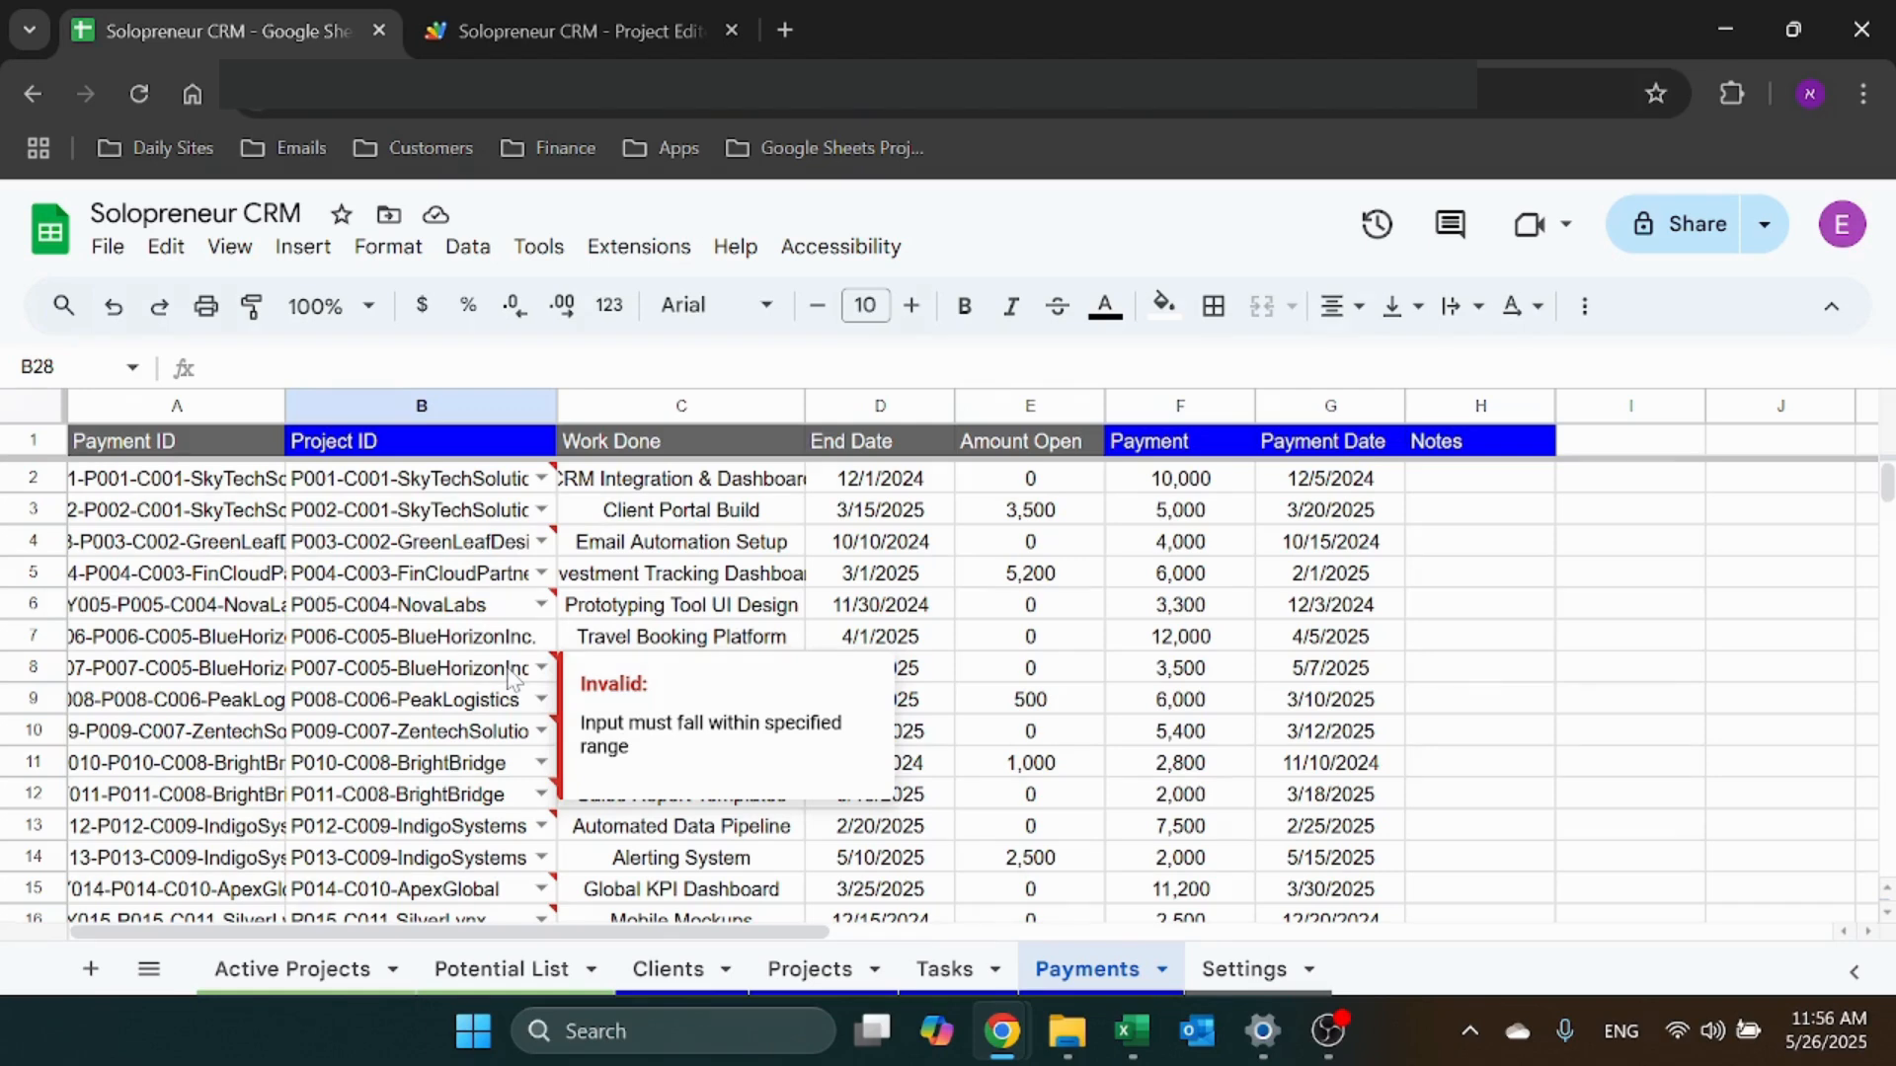
{"action": "scroll", "coordinate": [452, 770], "scroll_direction": "down", "scroll_amount": 6}
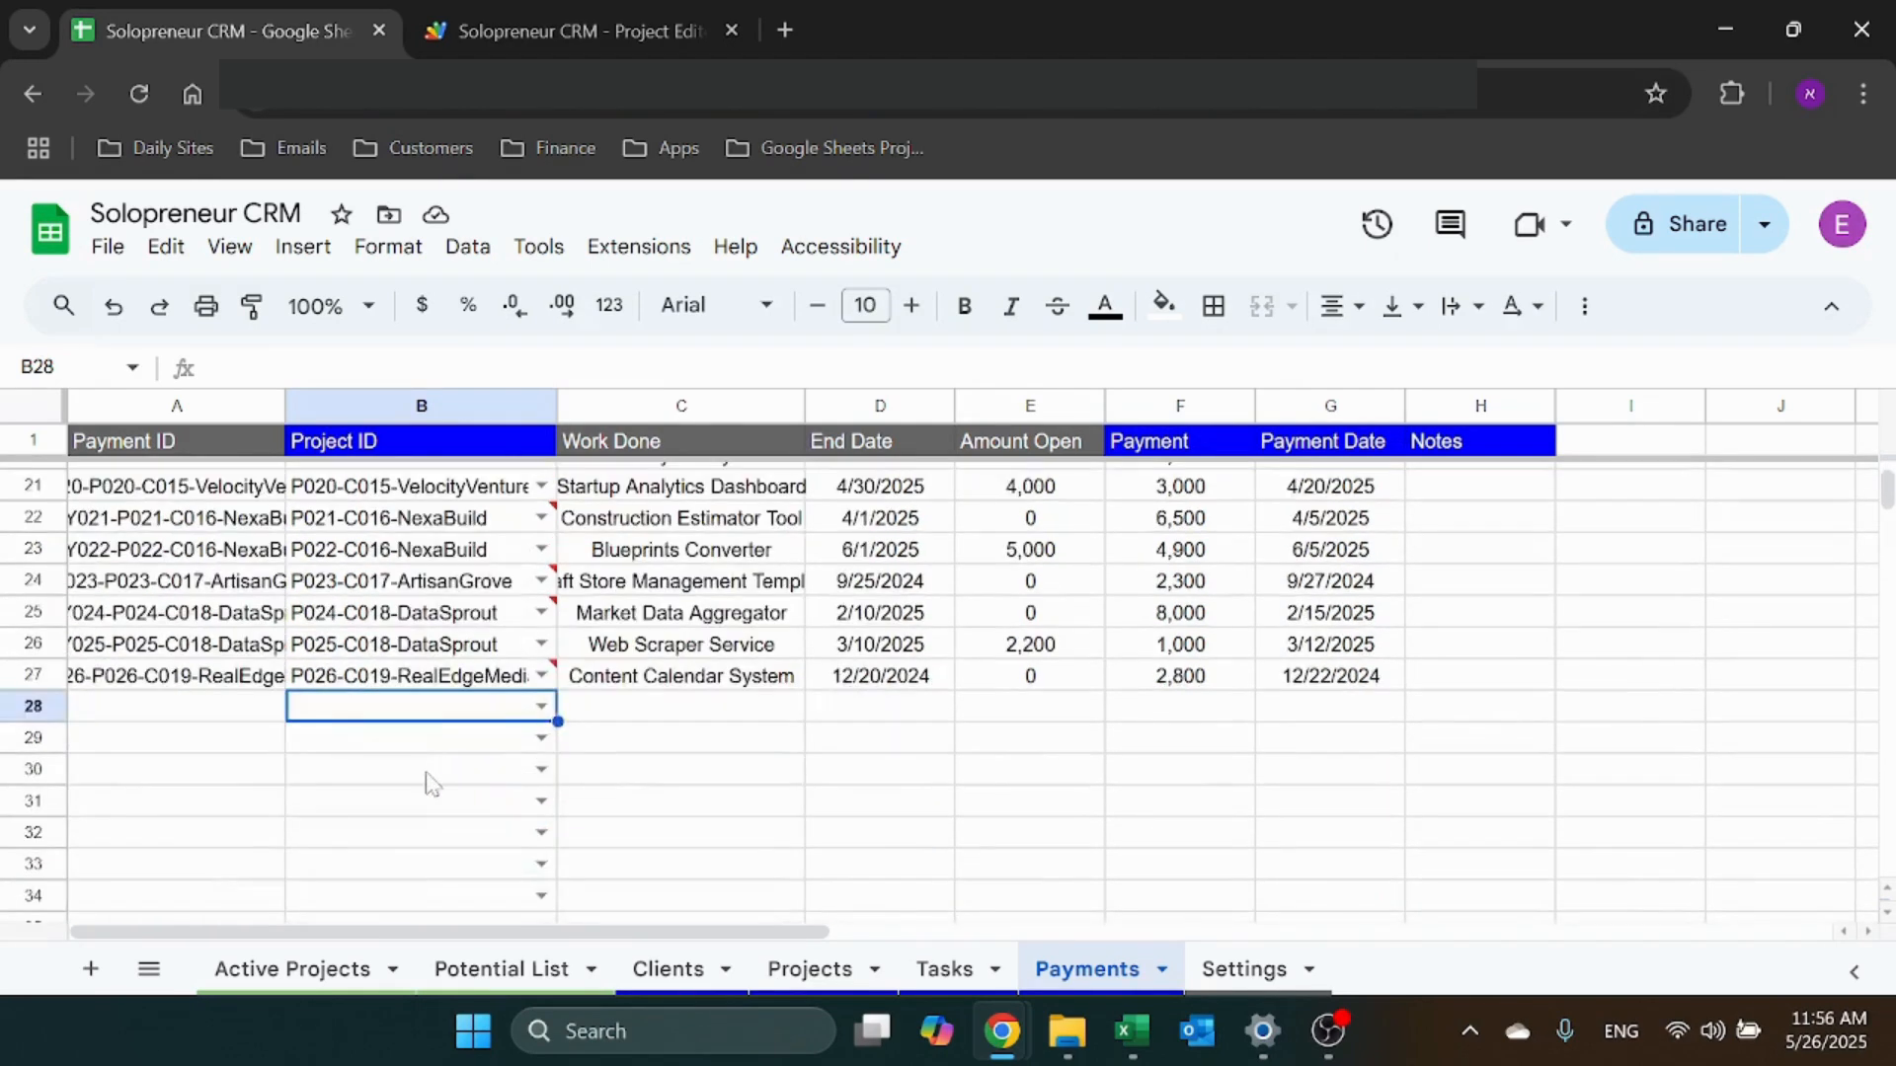
{"action": "left_click", "coordinate": [541, 706]}
{"action": "left_click", "coordinate": [466, 748]}
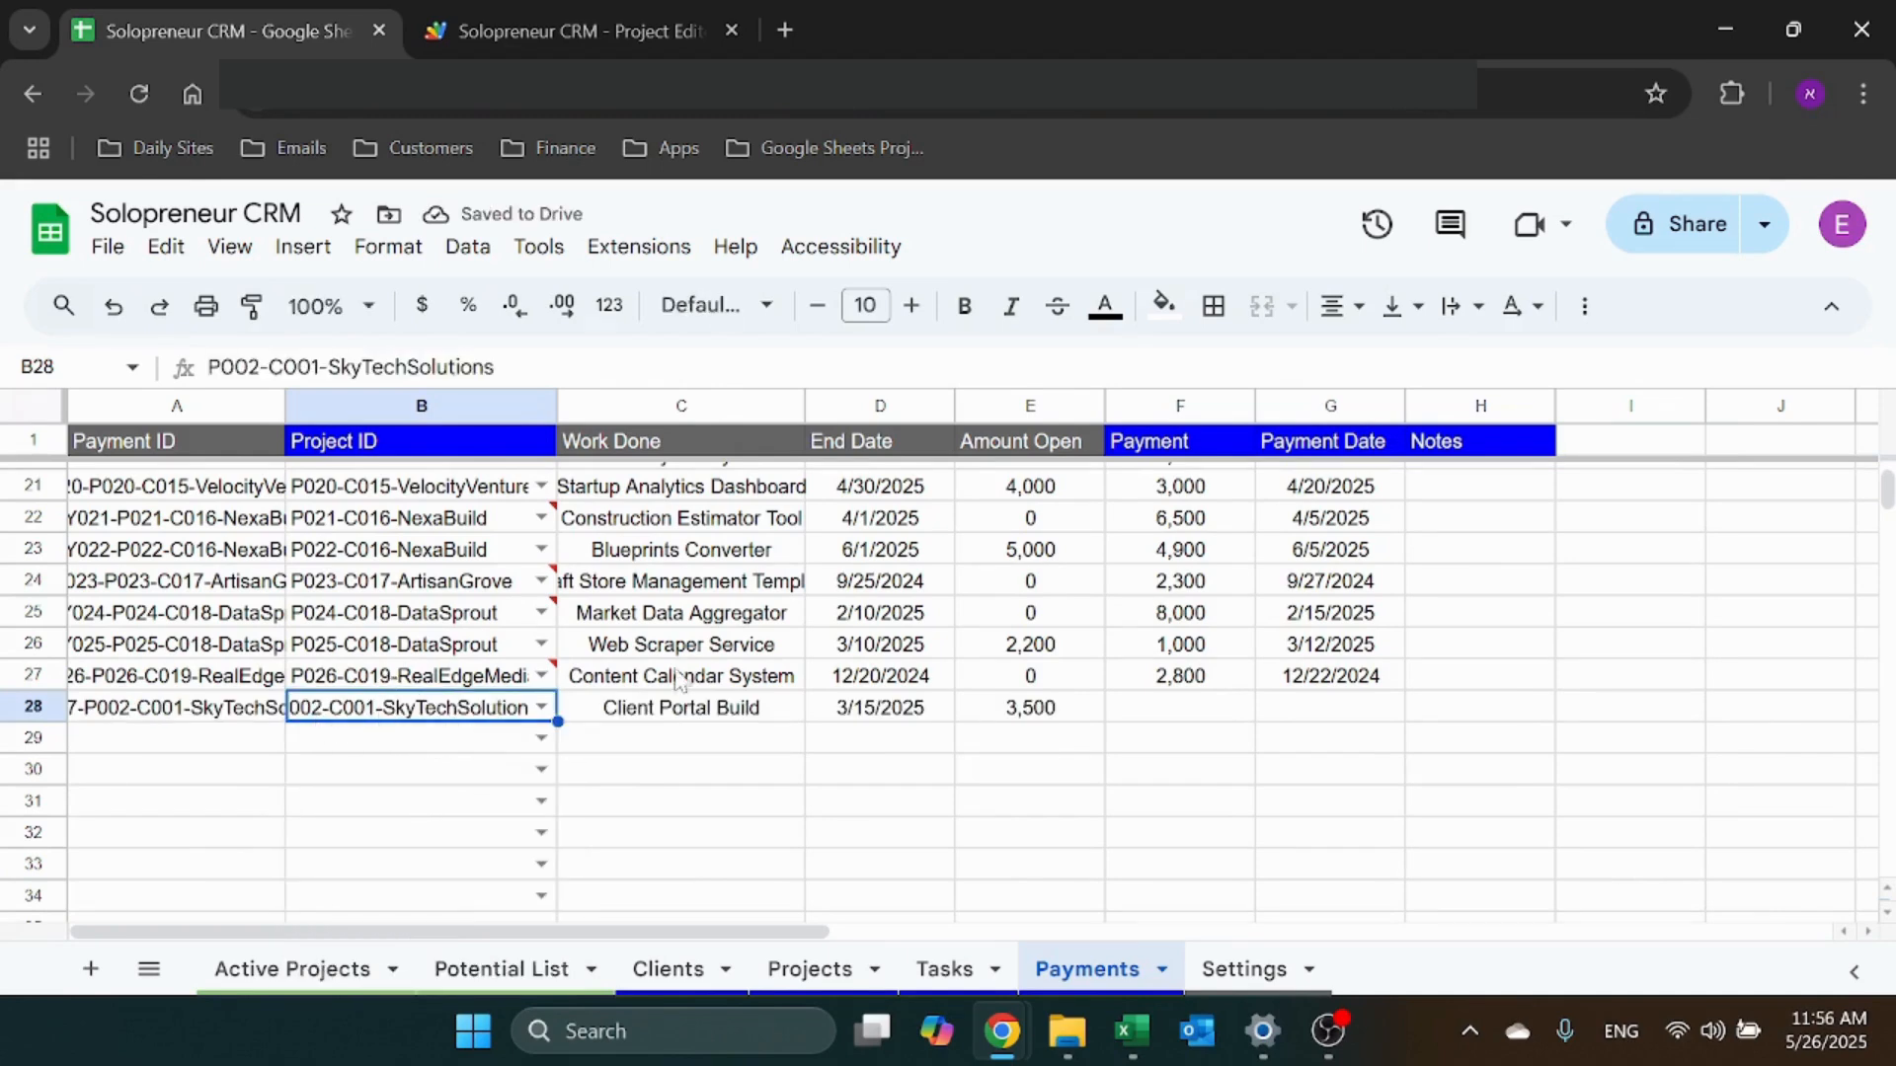
Enter a 3500 payment in F28 and check E28's Amount Open formula
{"action": "left_click", "coordinate": [1225, 720]}
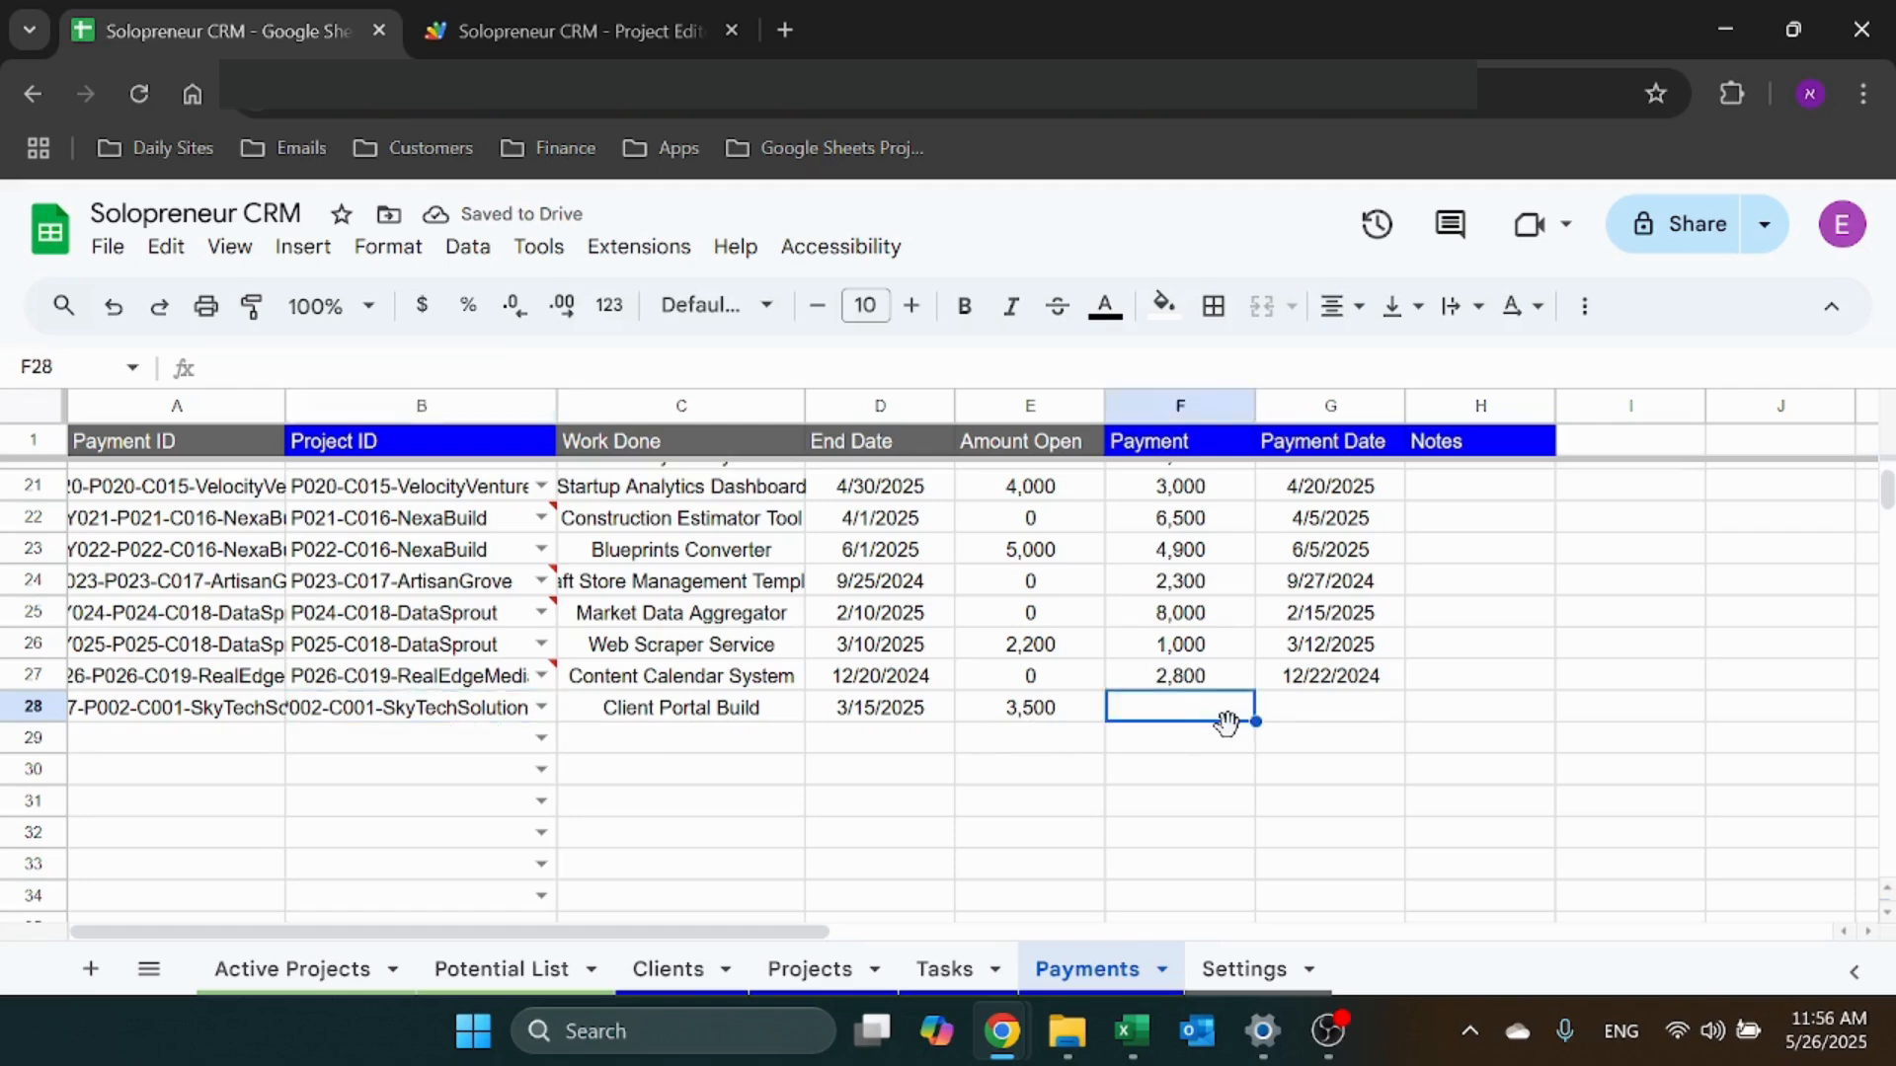
{"action": "type", "text": "3500"}
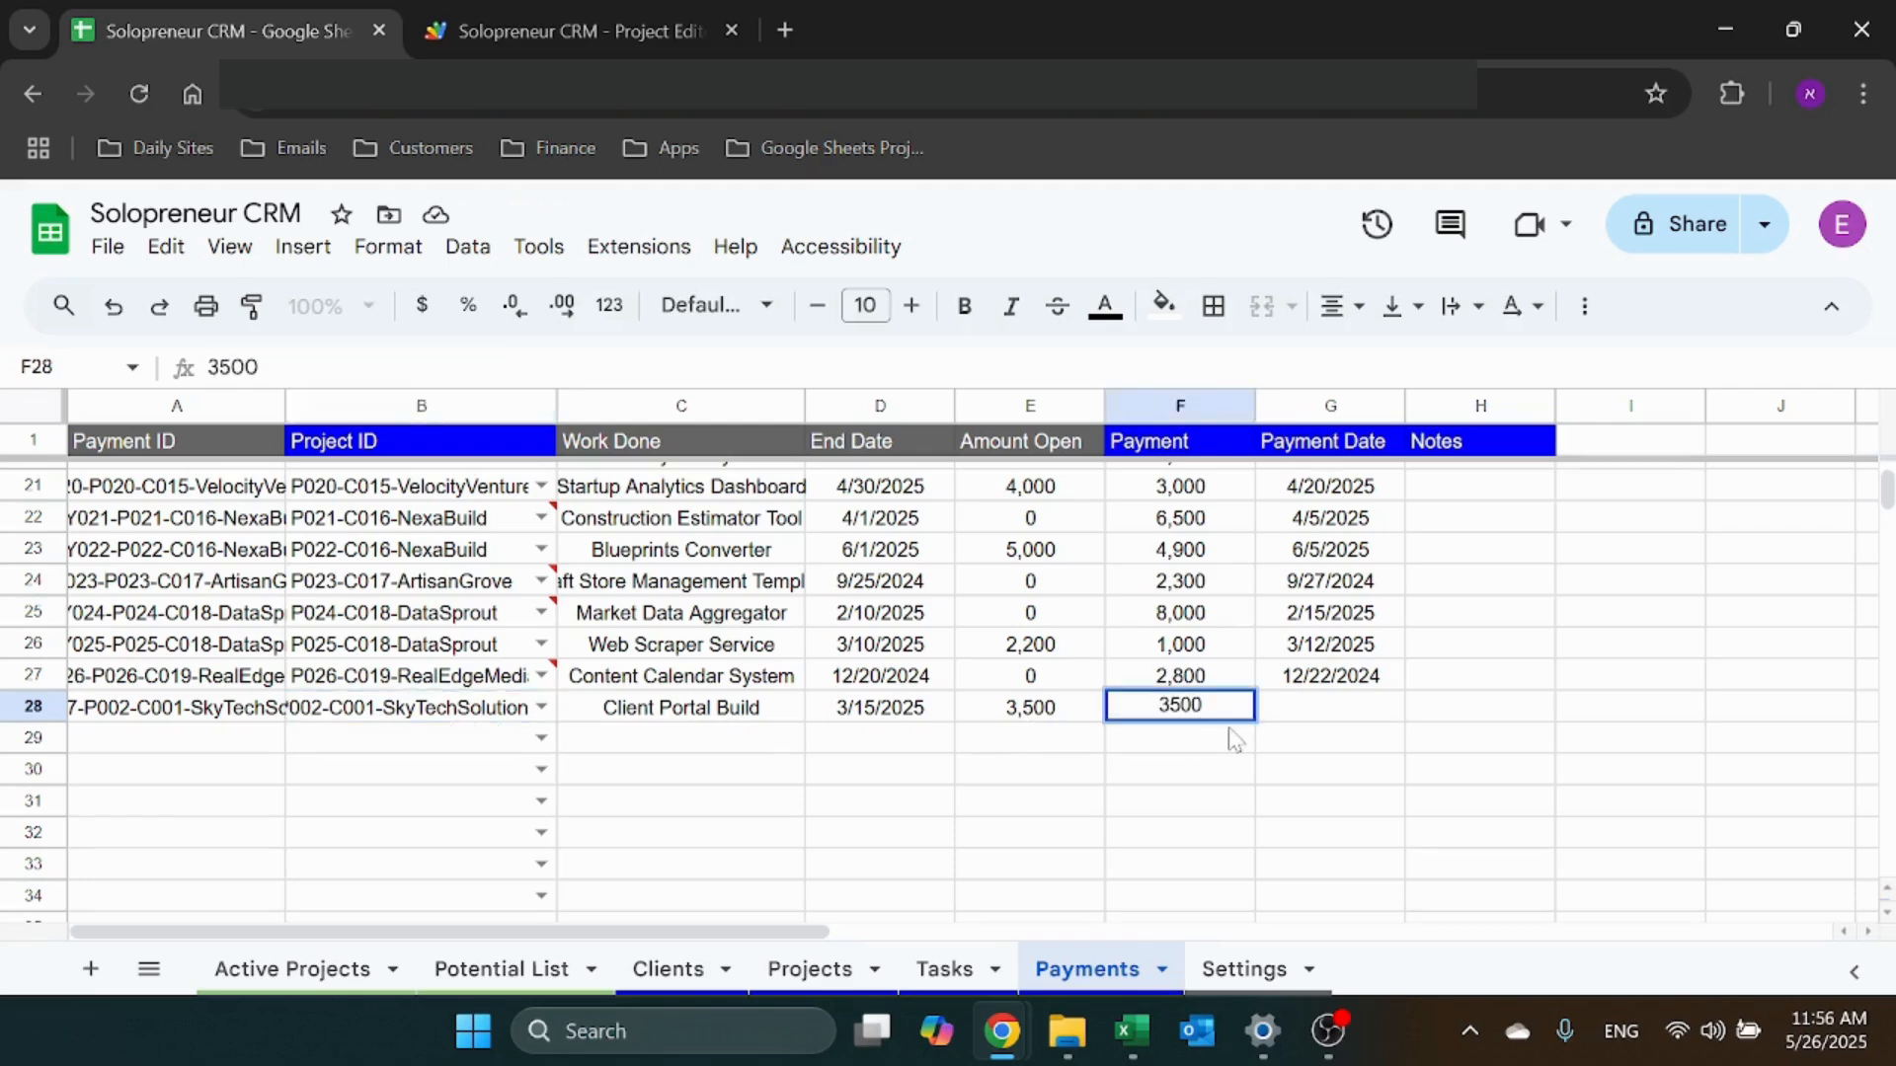
{"action": "key", "text": "Return"}
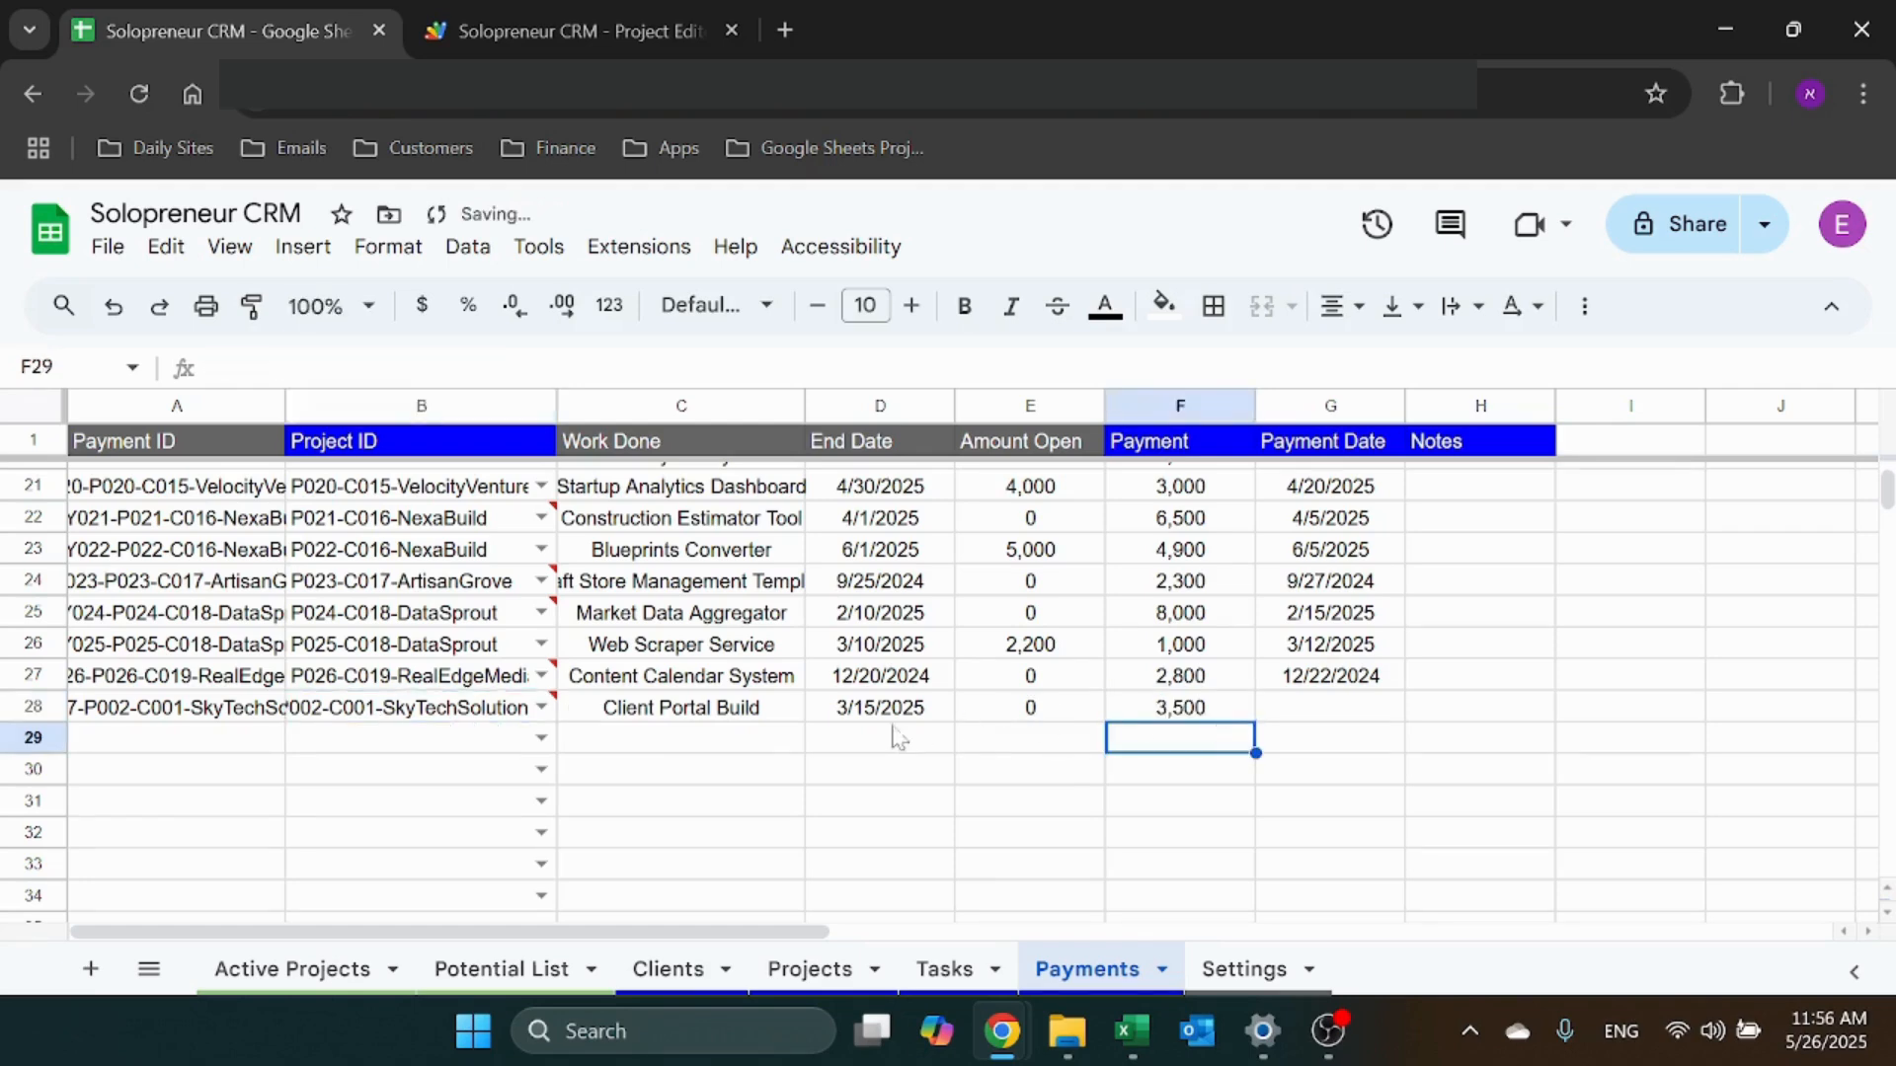
{"action": "left_click", "coordinate": [1032, 713]}
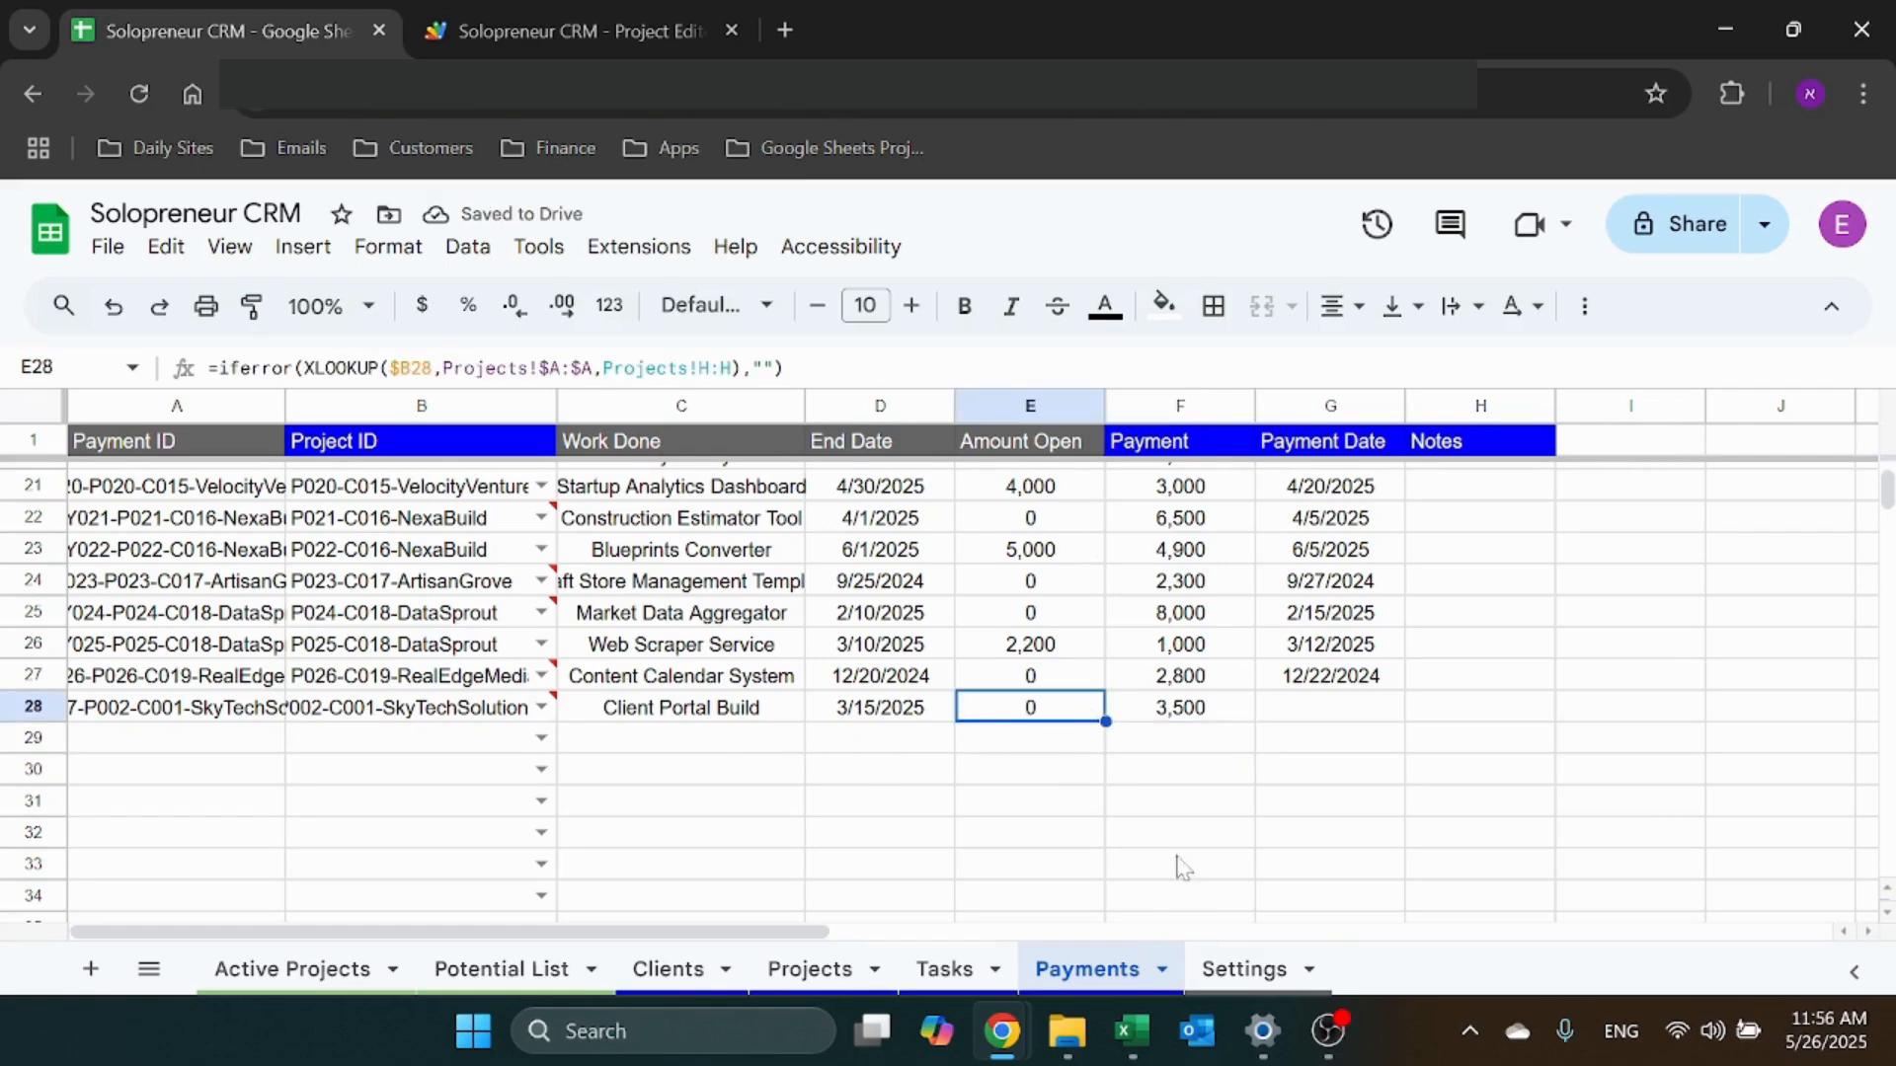
{"action": "left_click", "coordinate": [1227, 972]}
{"action": "left_click", "coordinate": [1046, 969]}
Enter 5/26/25 as row 28's payment date and move to its Notes cell
{"action": "mouse_move", "coordinate": [549, 704]}
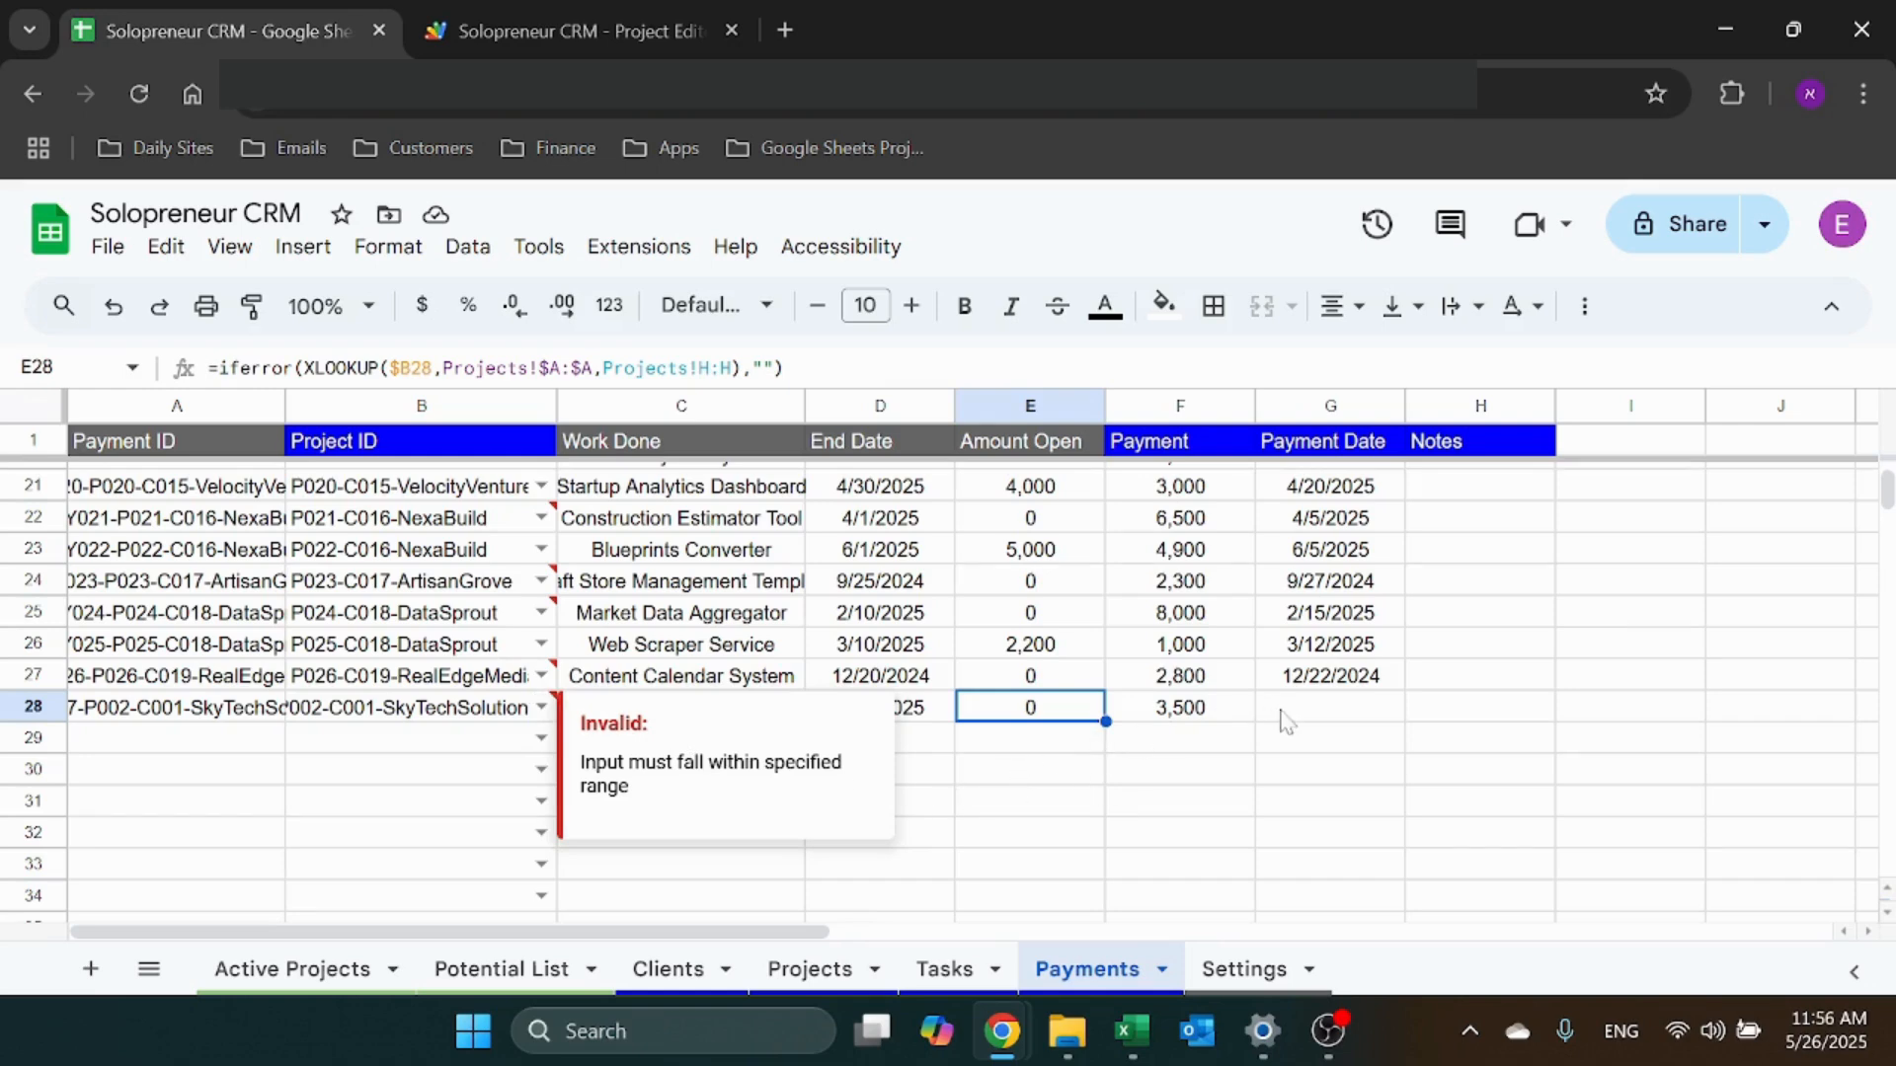
{"action": "left_click", "coordinate": [1308, 728]}
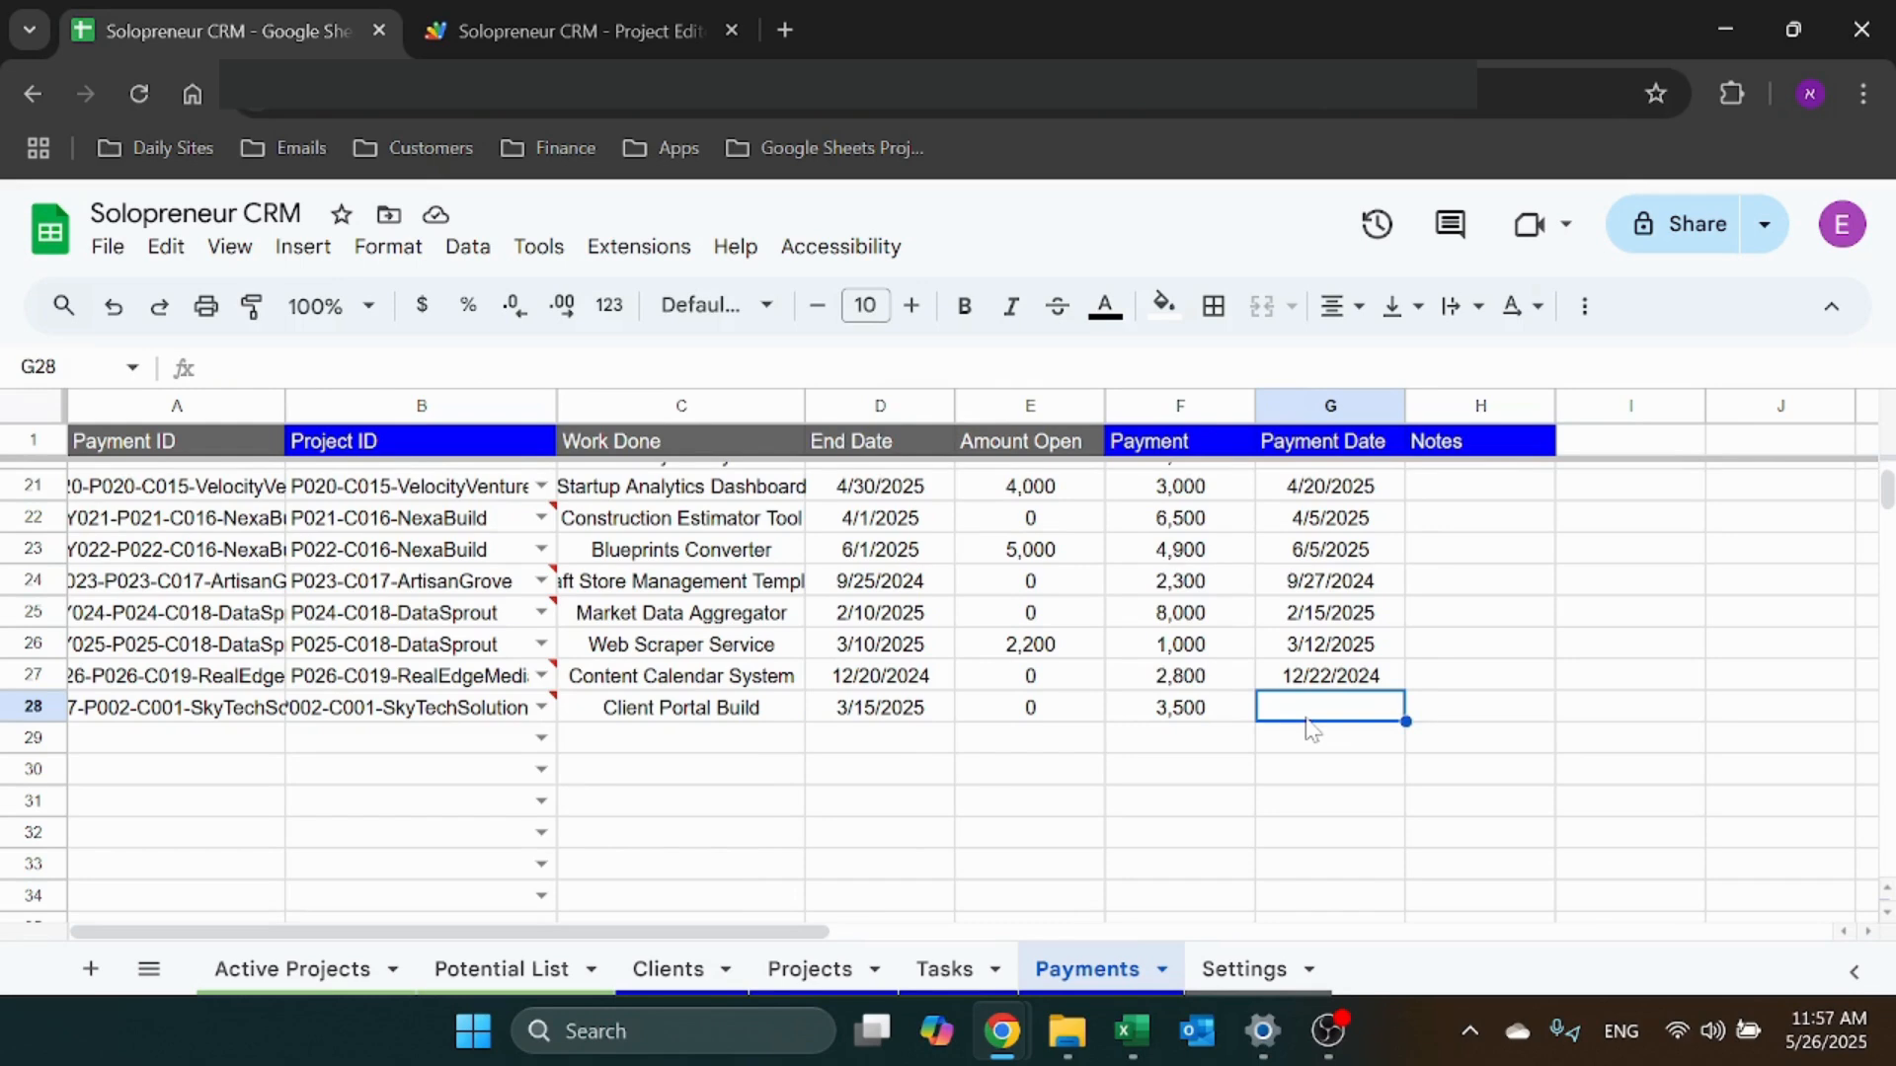
{"action": "type", "text": "5/26/25"}
{"action": "key", "text": "Return"}
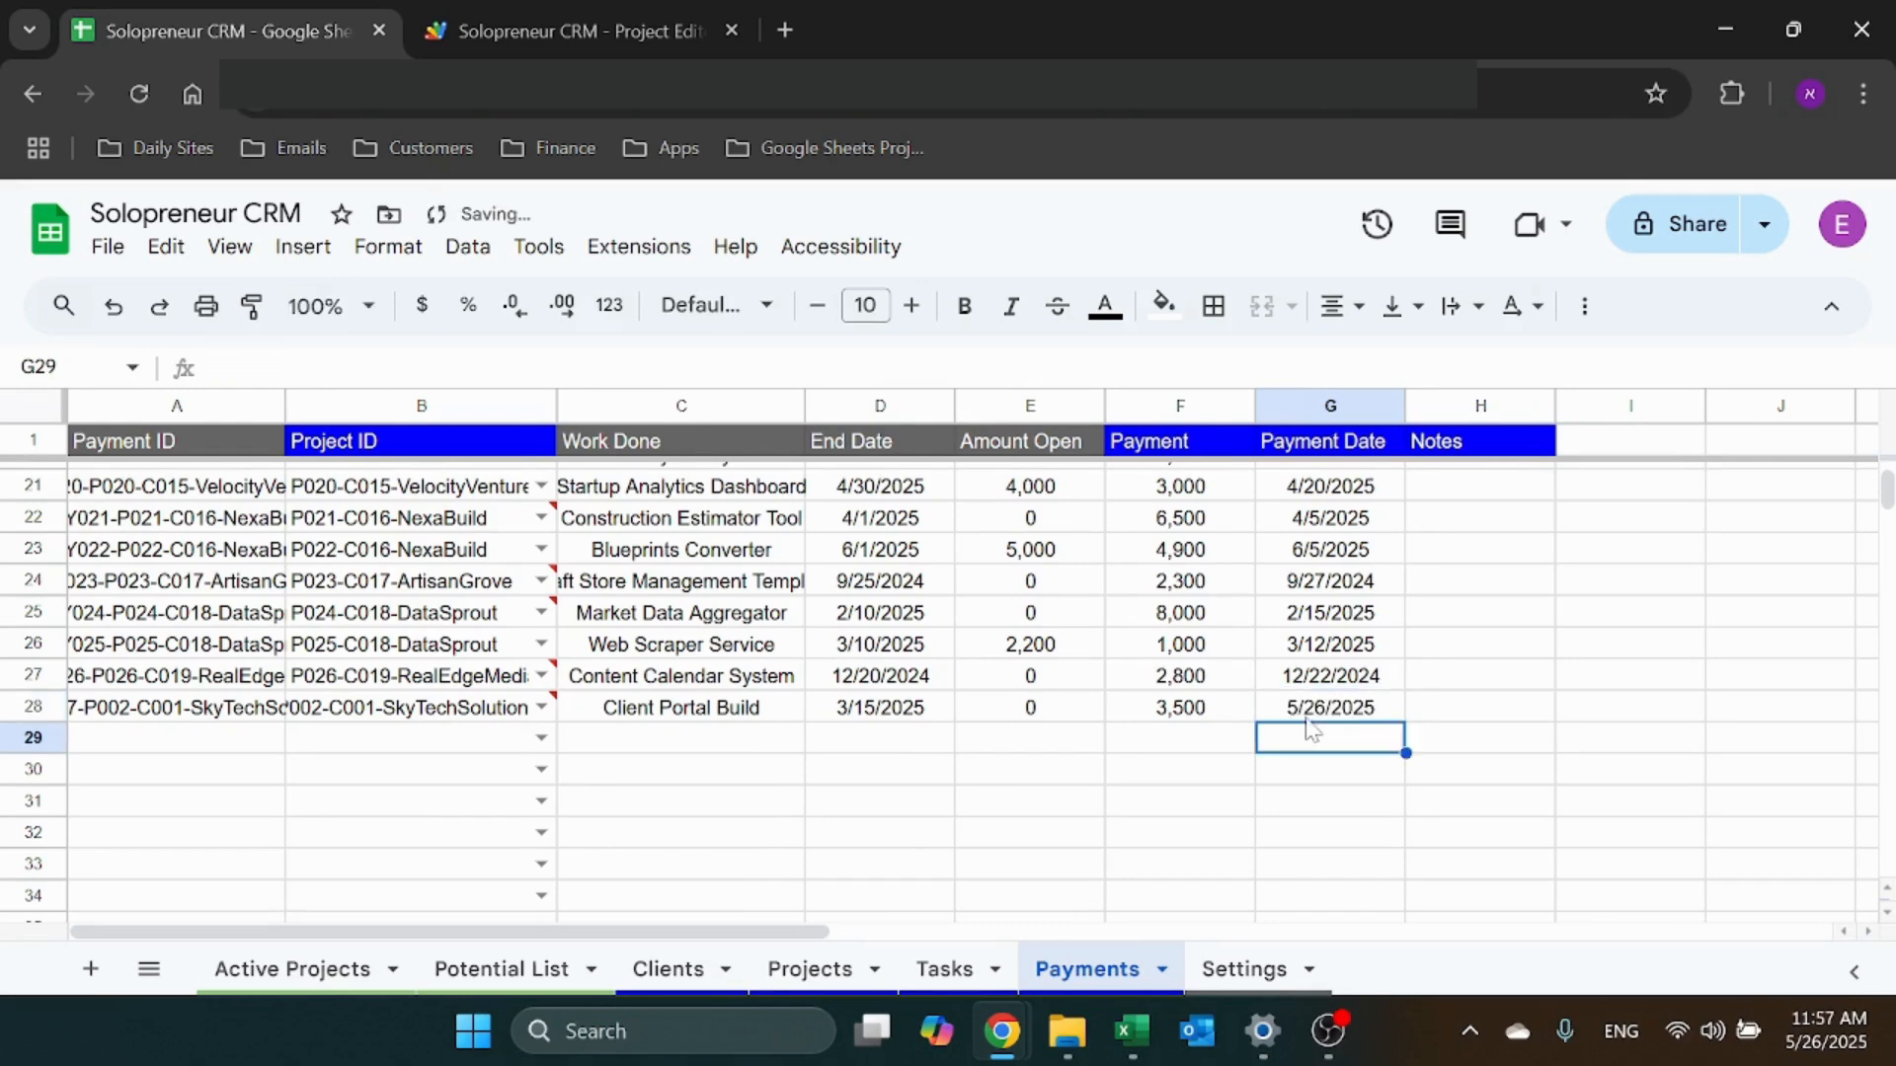
{"action": "key", "text": "Up"}
{"action": "key", "text": "Right"}
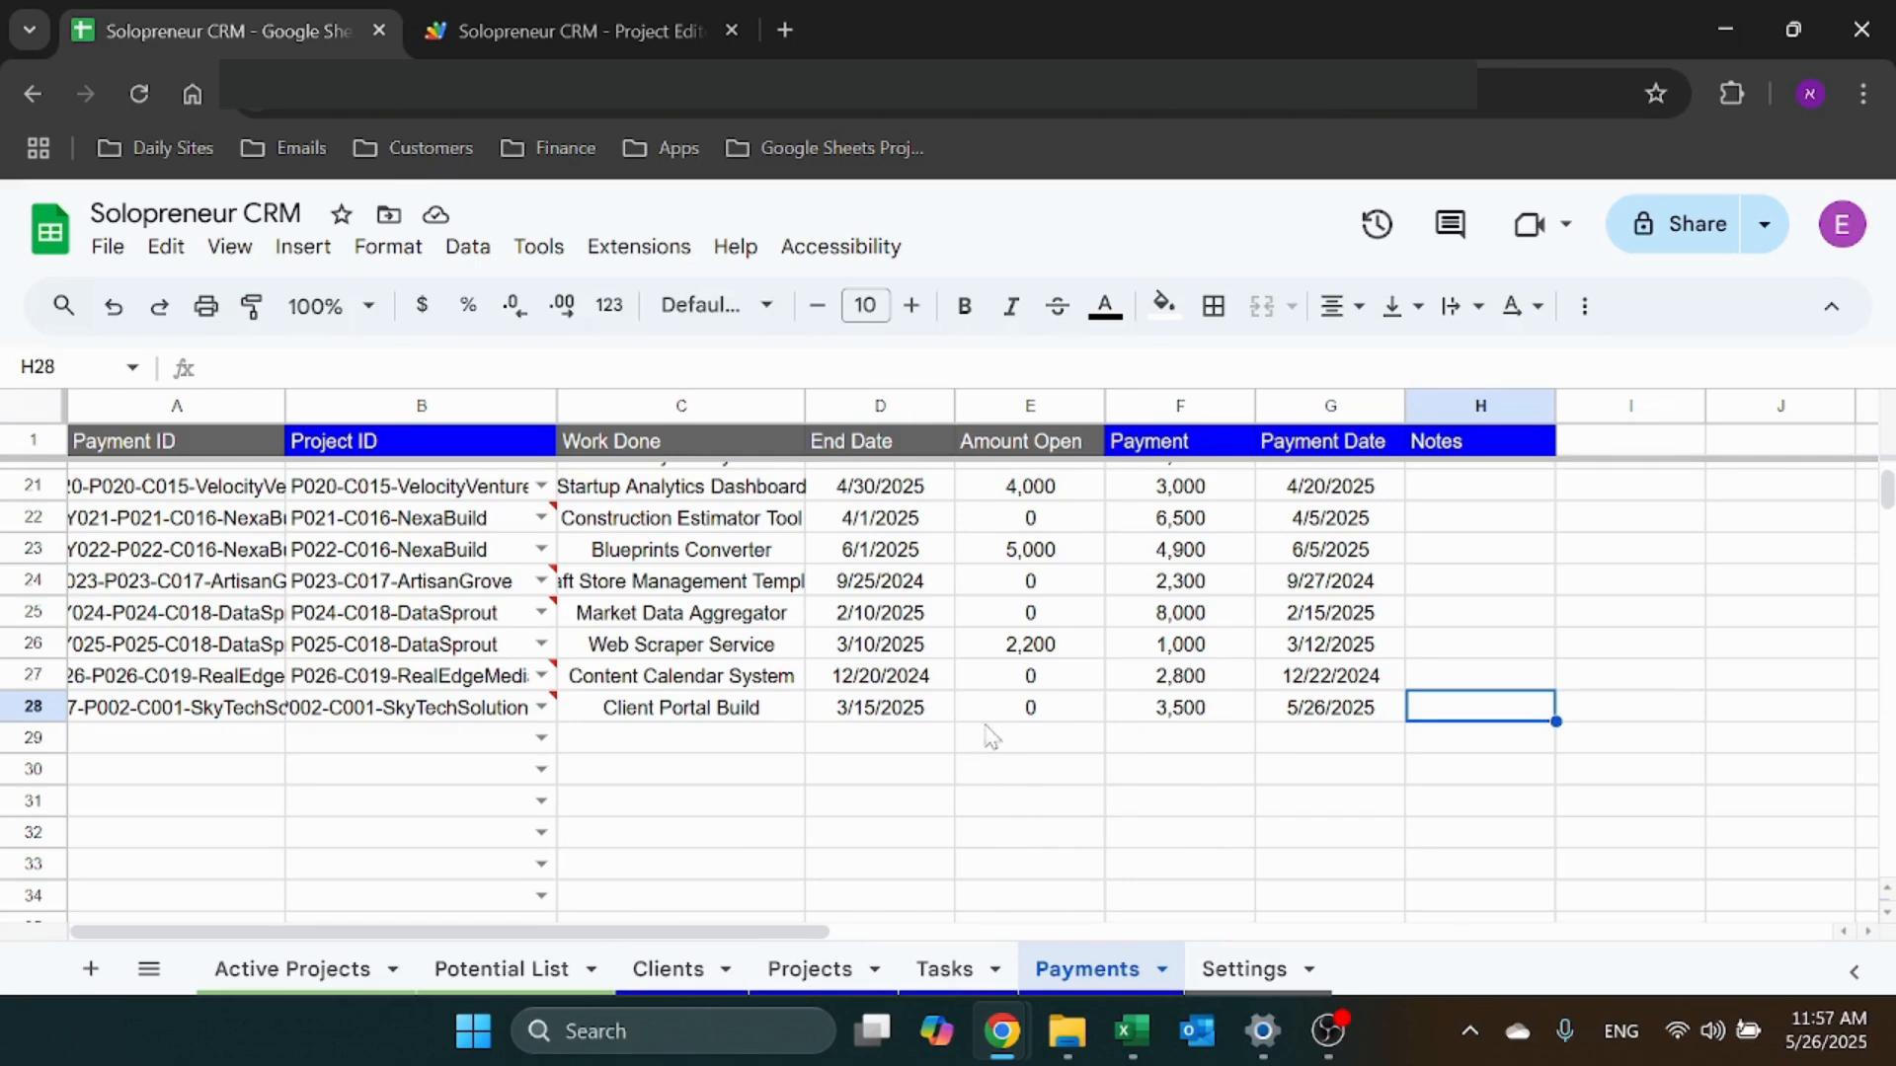
Inspect the sort/FILTER formula in A4 of the Potential List
{"action": "left_click", "coordinate": [493, 972]}
{"action": "scroll", "coordinate": [576, 795], "scroll_direction": "down", "scroll_amount": 2}
{"action": "scroll", "coordinate": [309, 576], "scroll_direction": "up", "scroll_amount": 2}
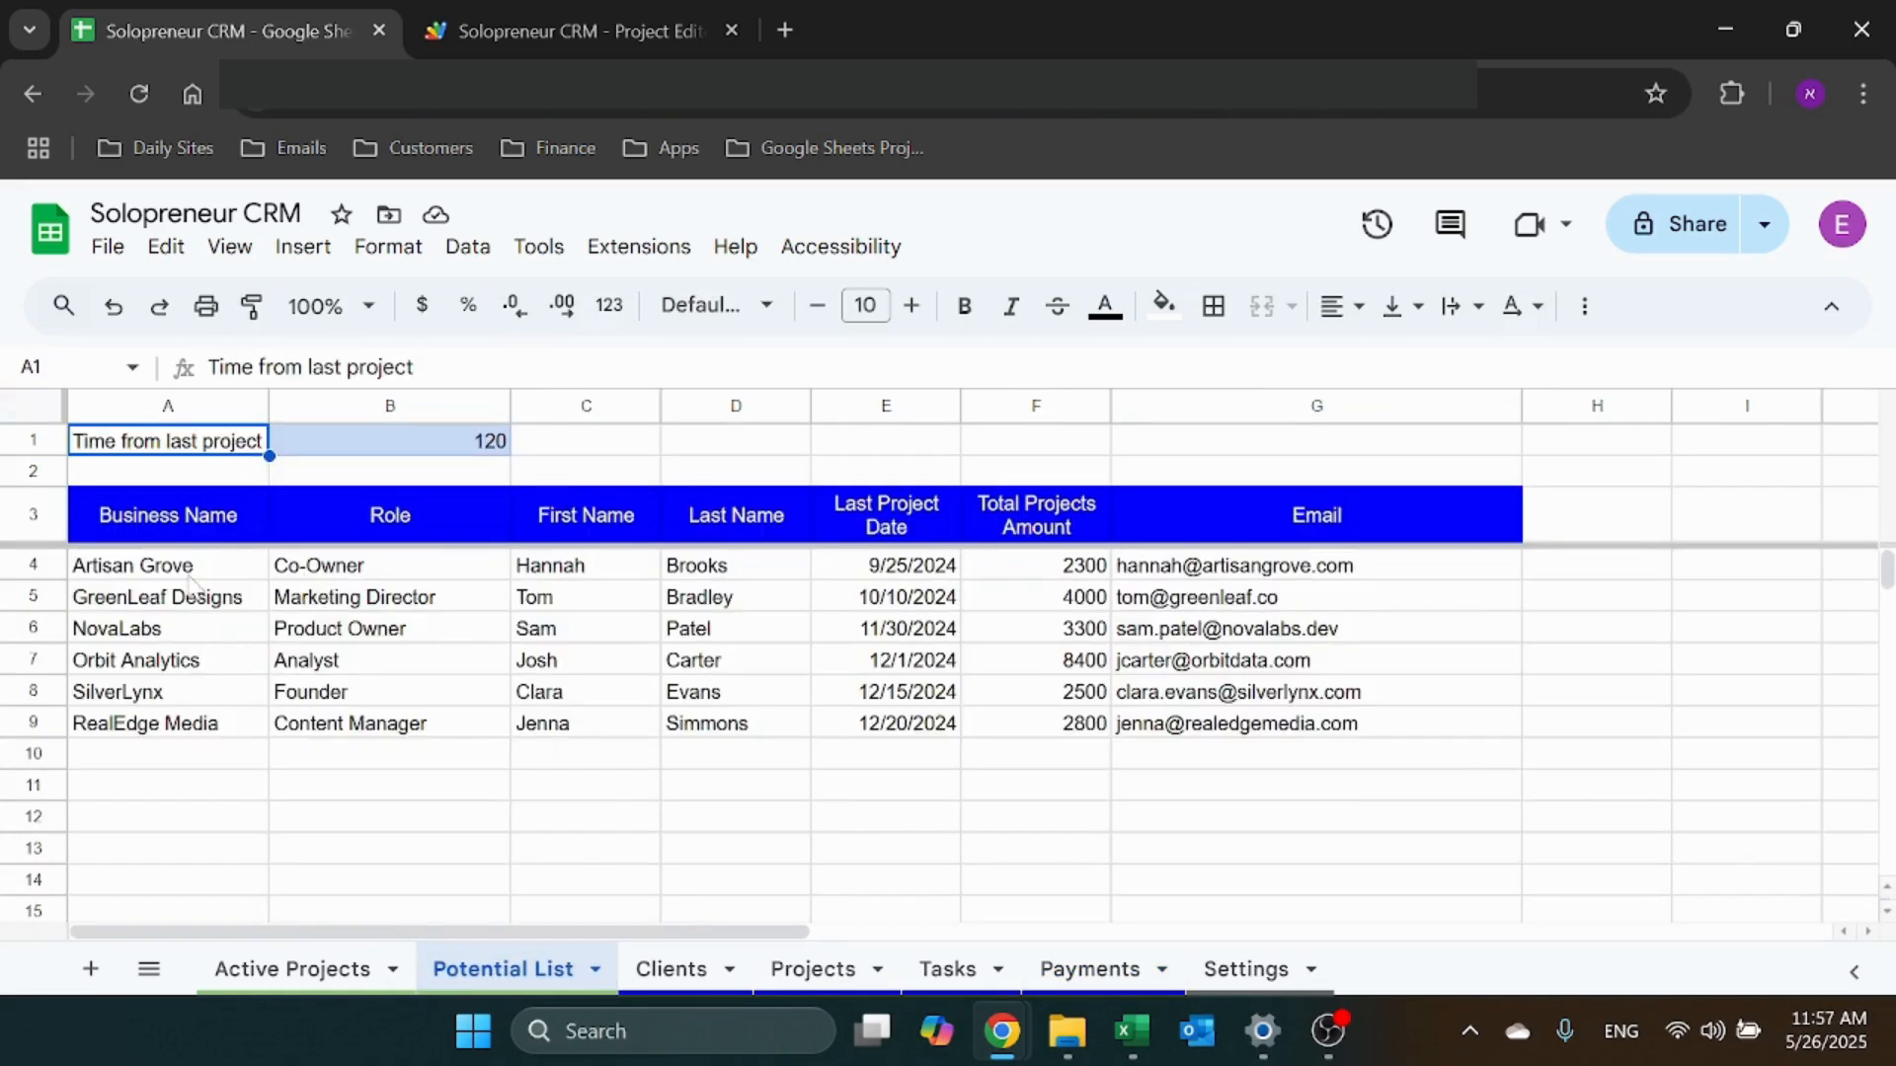
{"action": "left_click", "coordinate": [193, 573]}
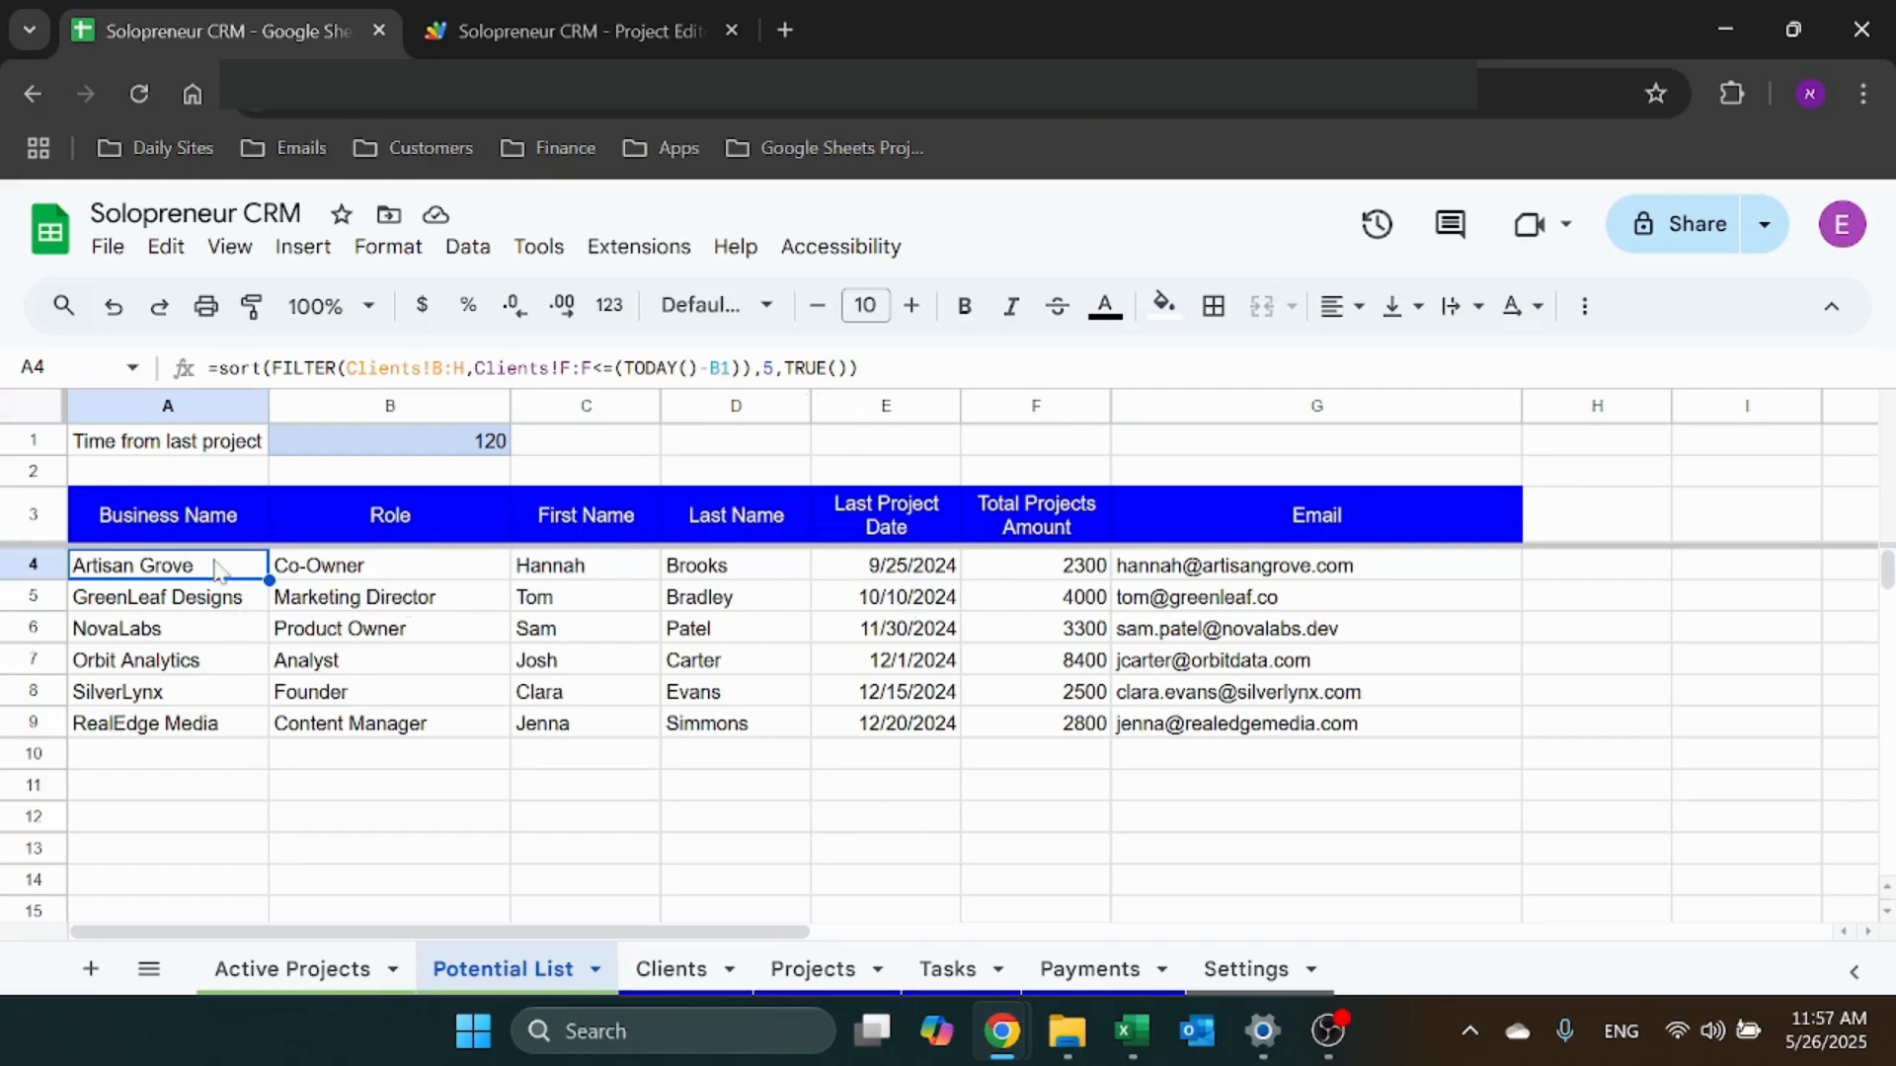
Check the first client's total projects amount, last project date and first name, then recheck A4's formula
{"action": "left_click", "coordinate": [998, 573]}
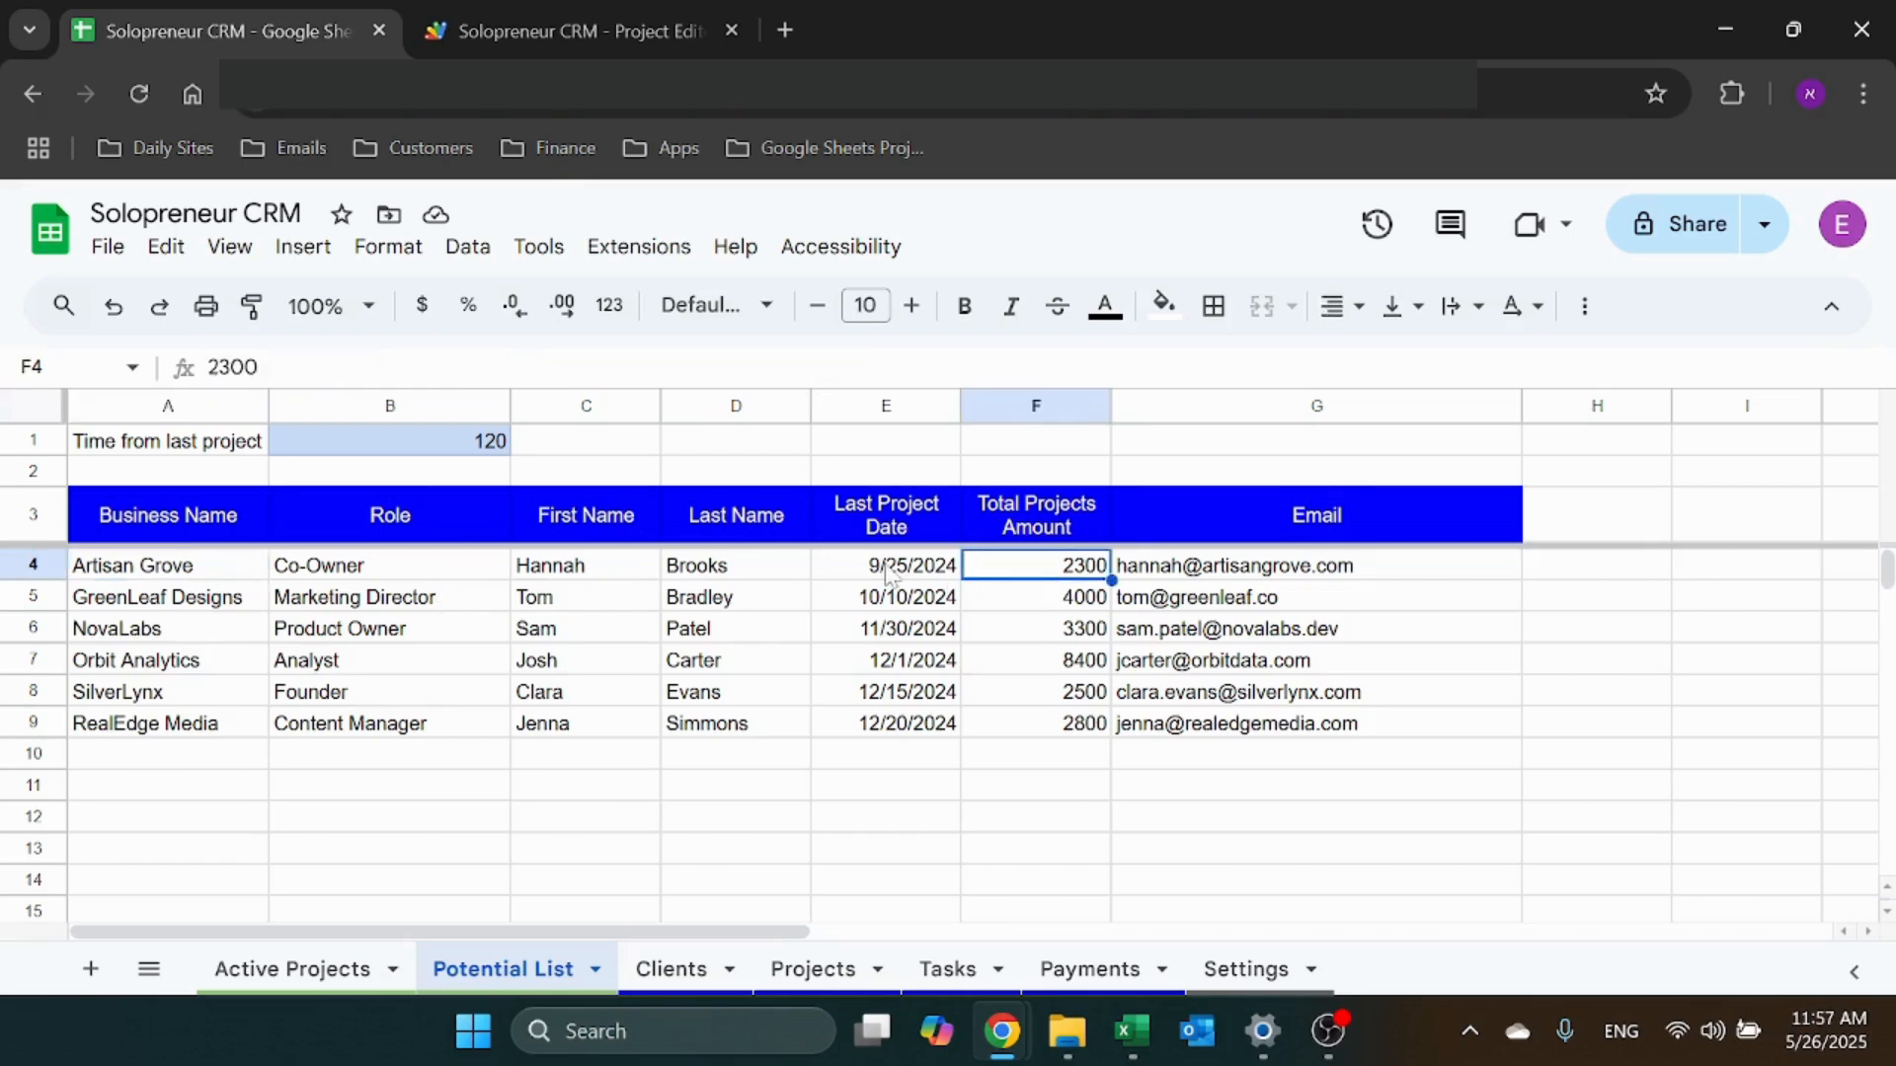
{"action": "key", "text": "Right"}
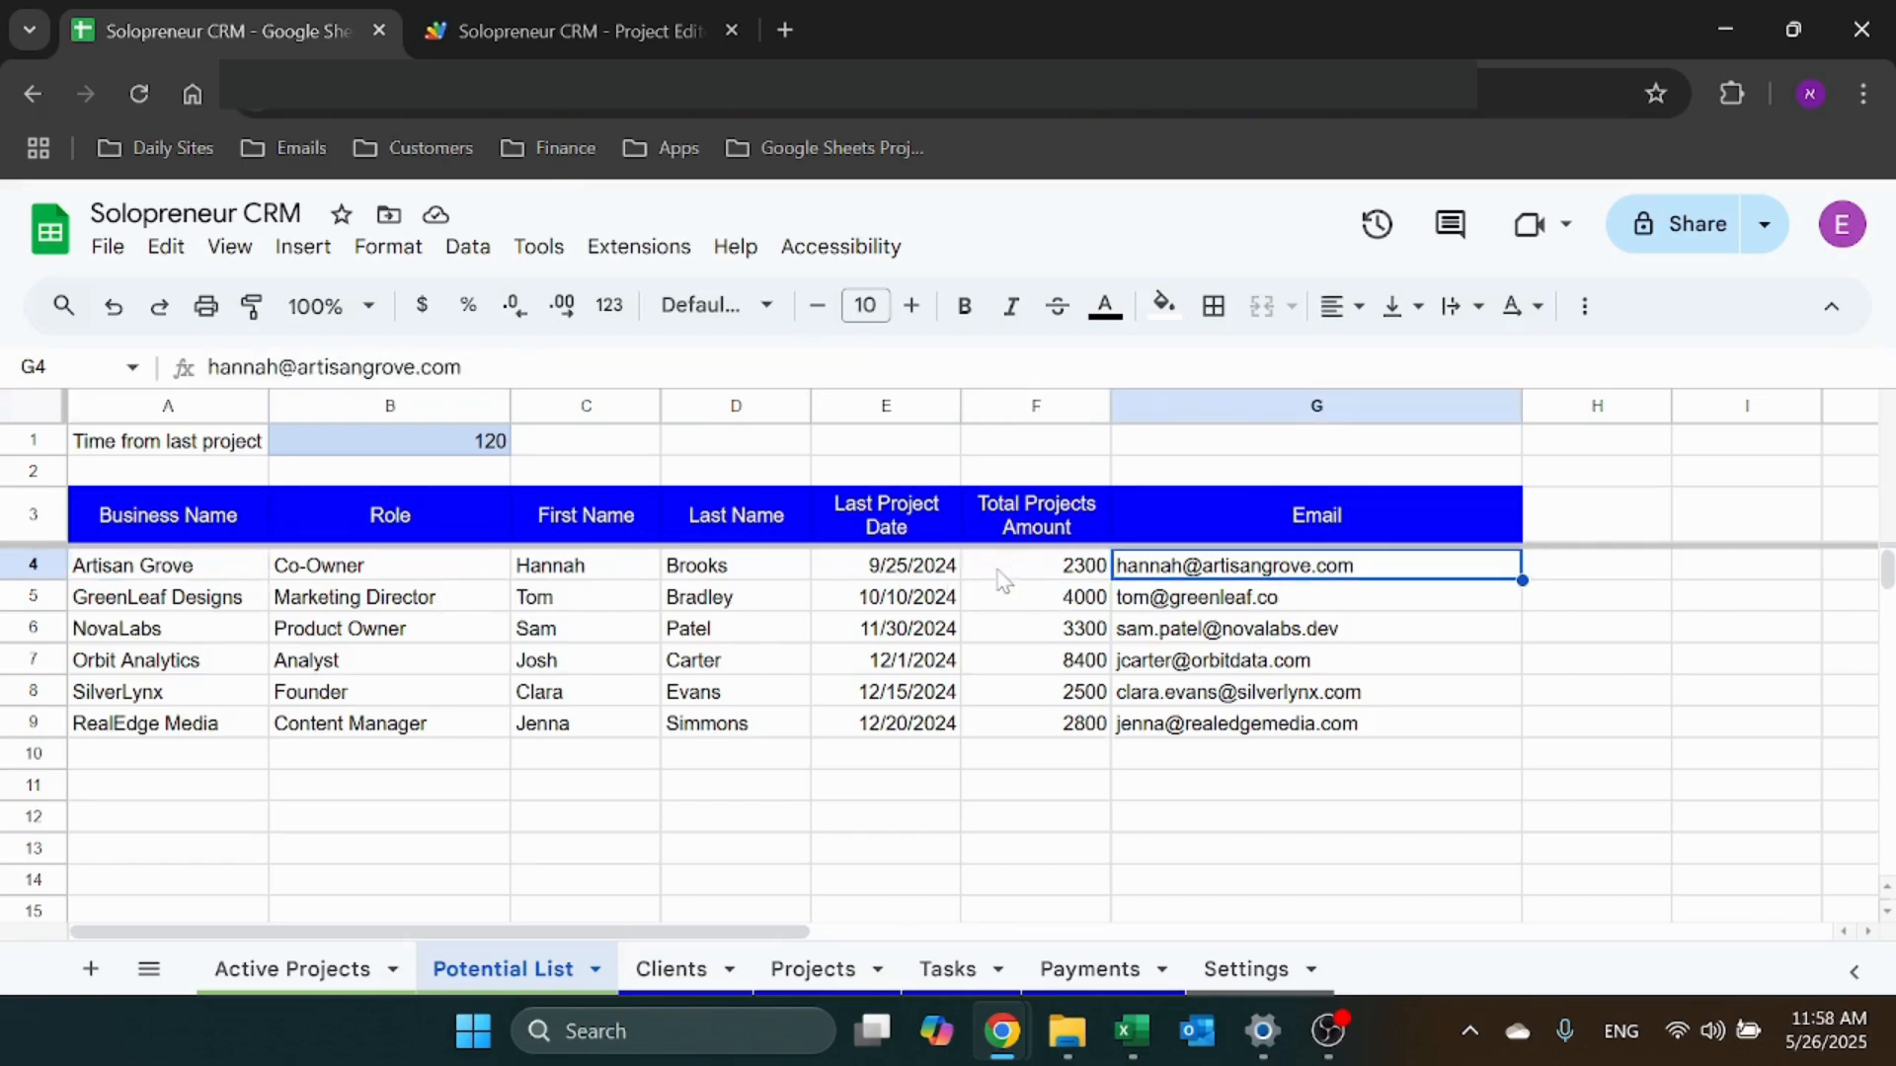
{"action": "left_click", "coordinate": [913, 571]}
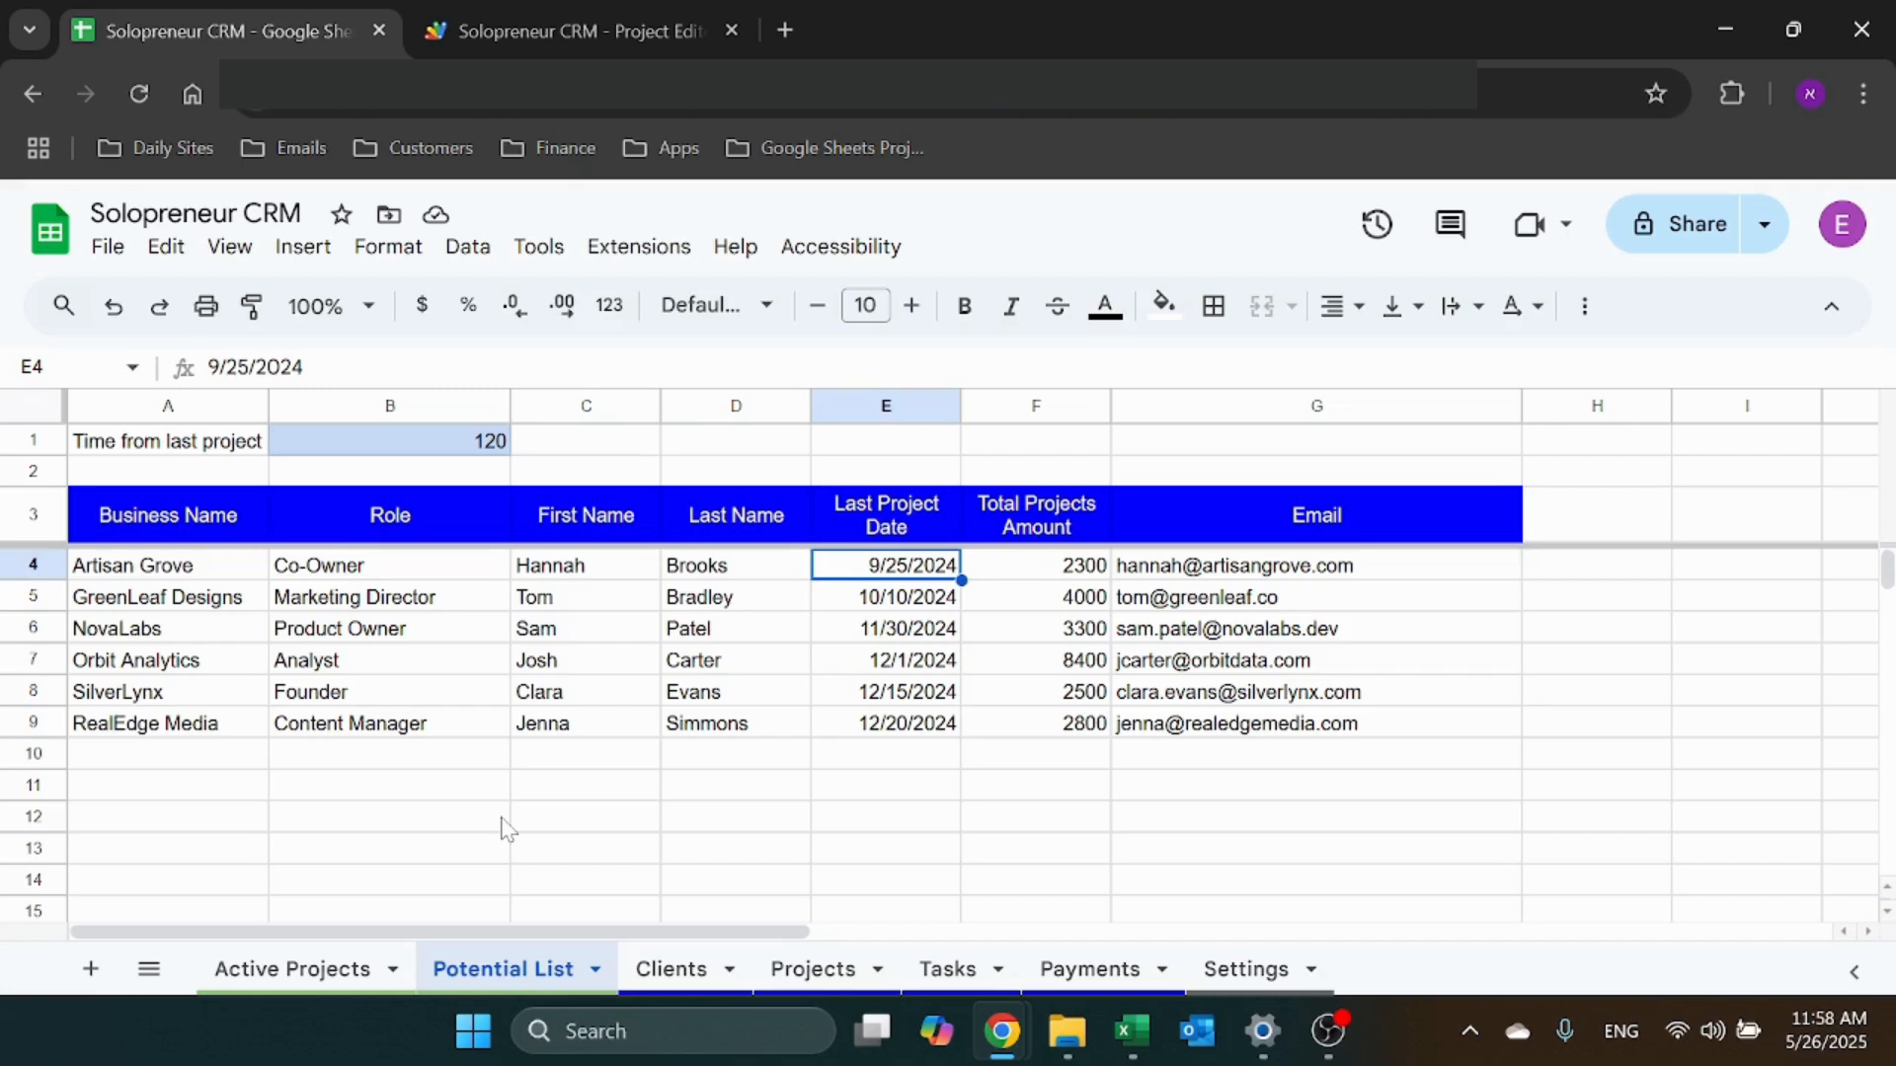
{"action": "left_click", "coordinate": [612, 579]}
{"action": "left_click", "coordinate": [732, 787]}
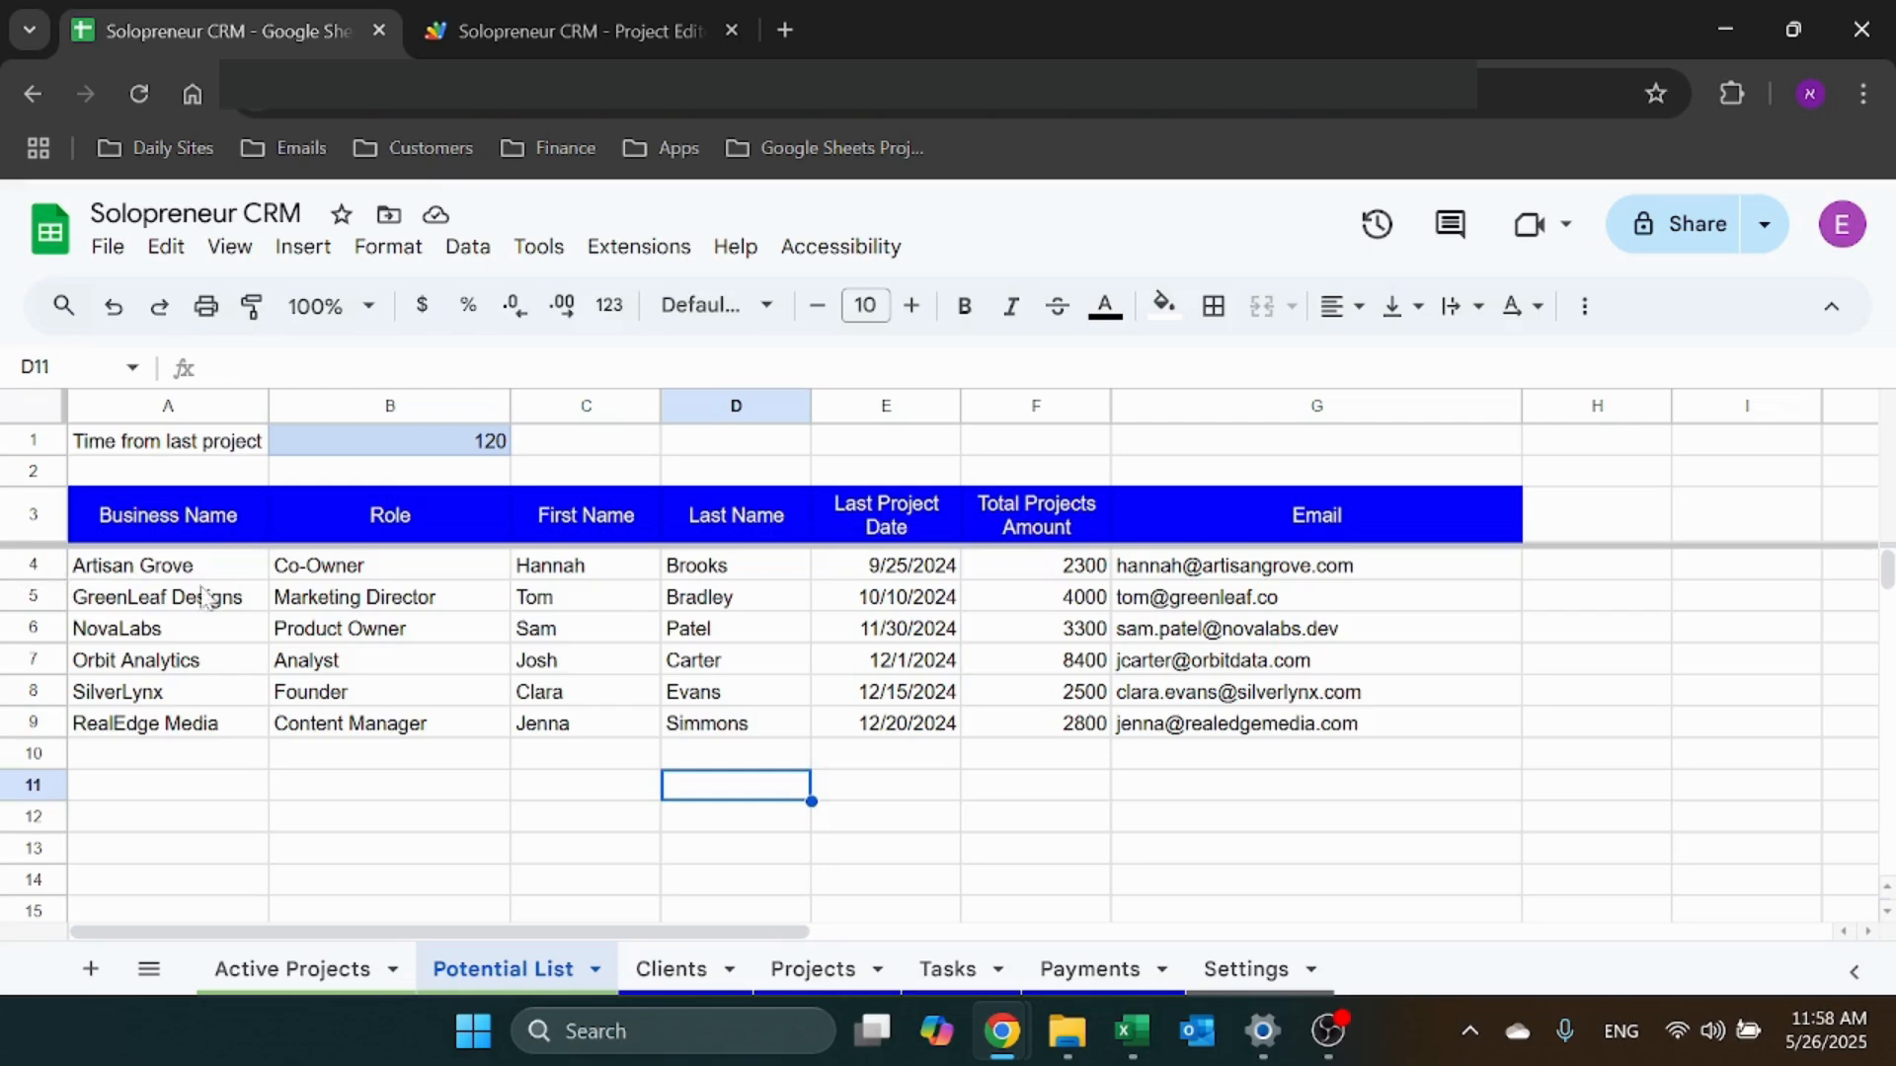
{"action": "left_click", "coordinate": [233, 574]}
{"action": "left_click", "coordinate": [672, 968]}
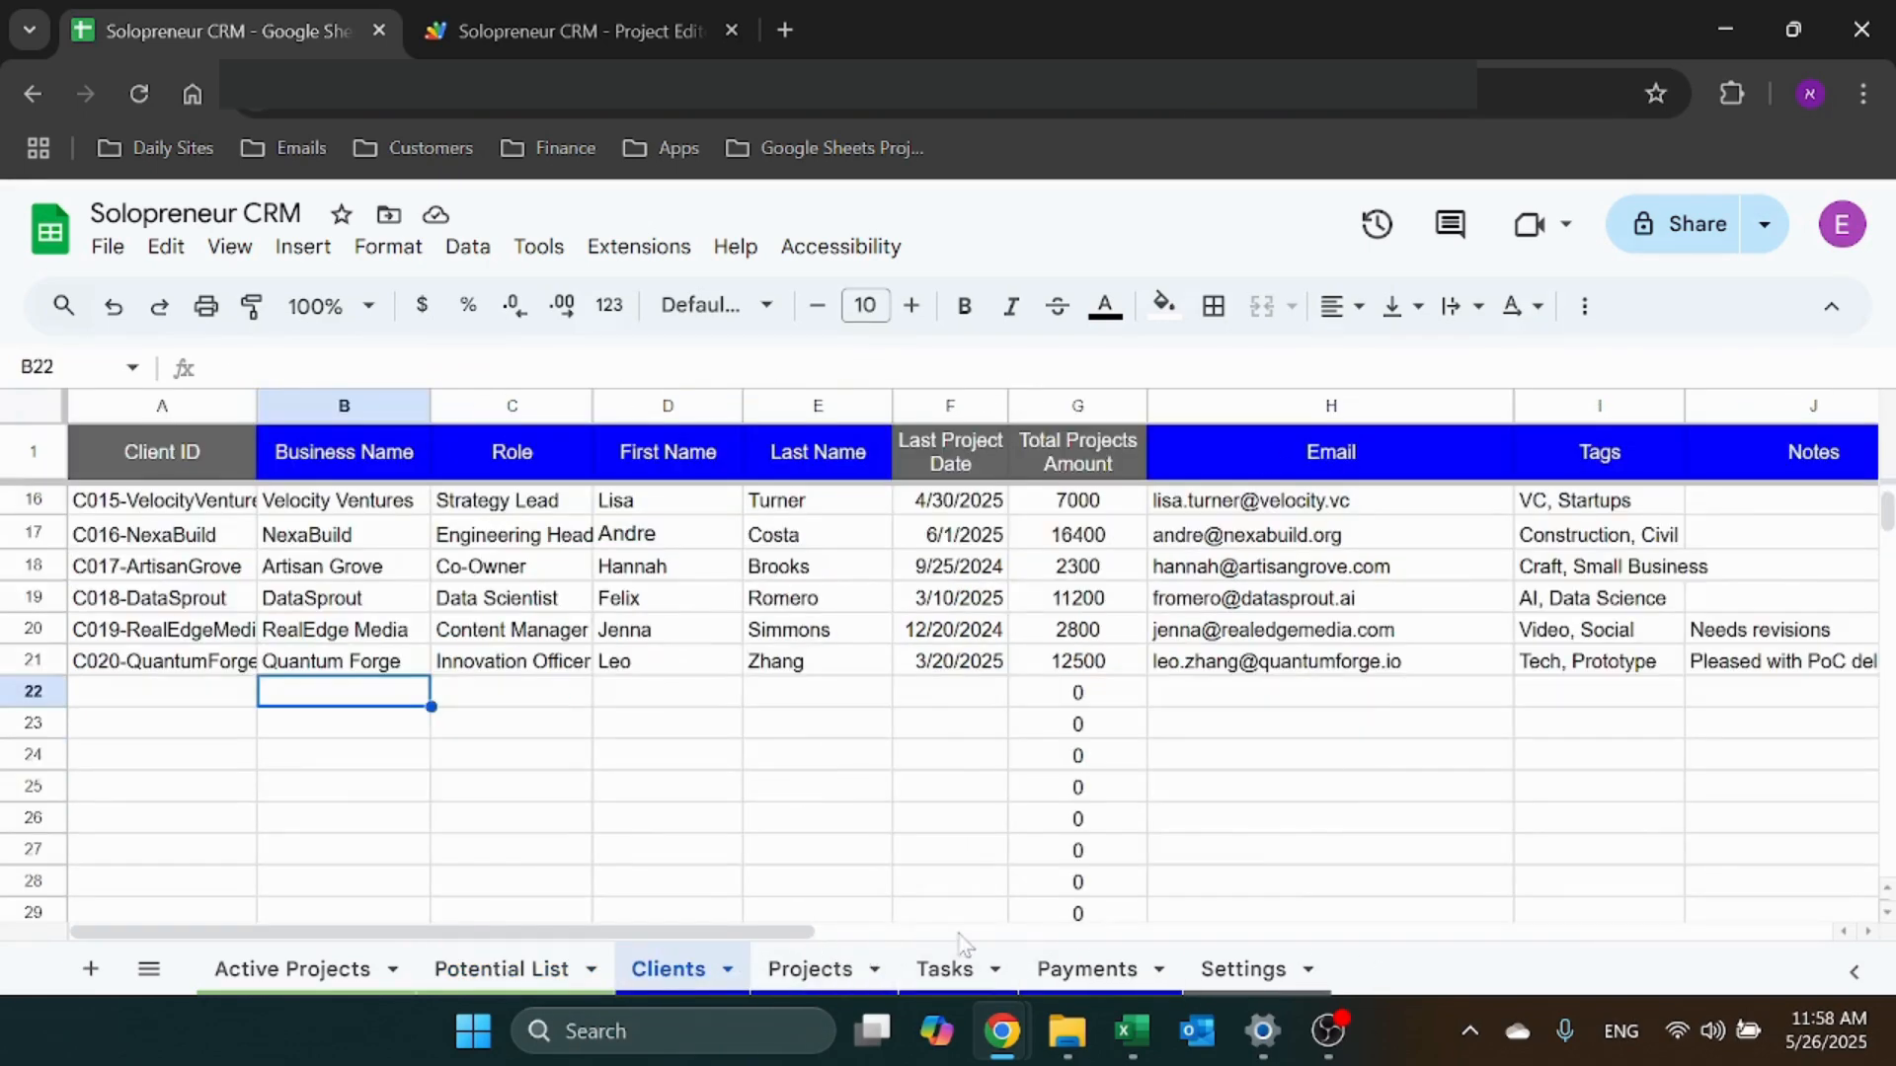
Set the Potential List days threshold in B1 to 30
{"action": "scroll", "coordinate": [773, 933], "scroll_direction": "right", "scroll_amount": 5}
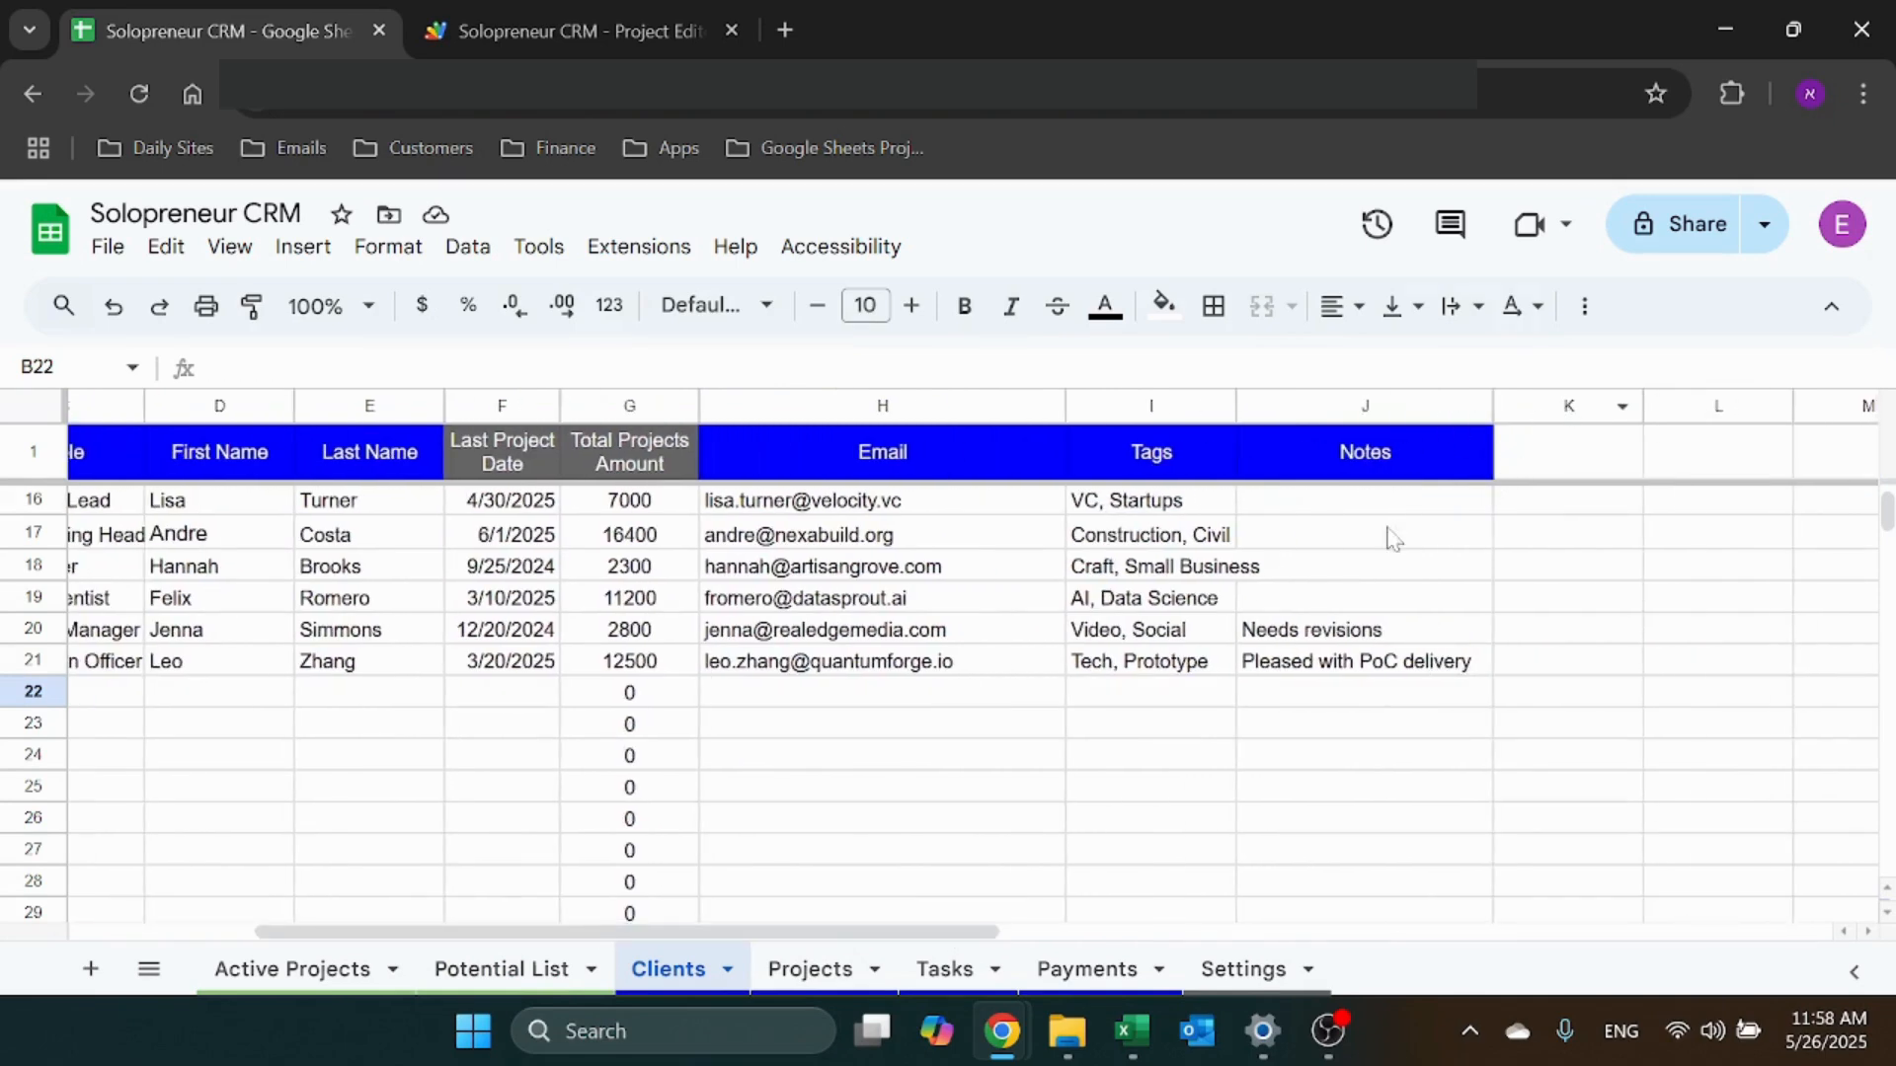
{"action": "scroll", "coordinate": [773, 933], "scroll_direction": "left", "scroll_amount": 5}
{"action": "left_click", "coordinate": [506, 972]}
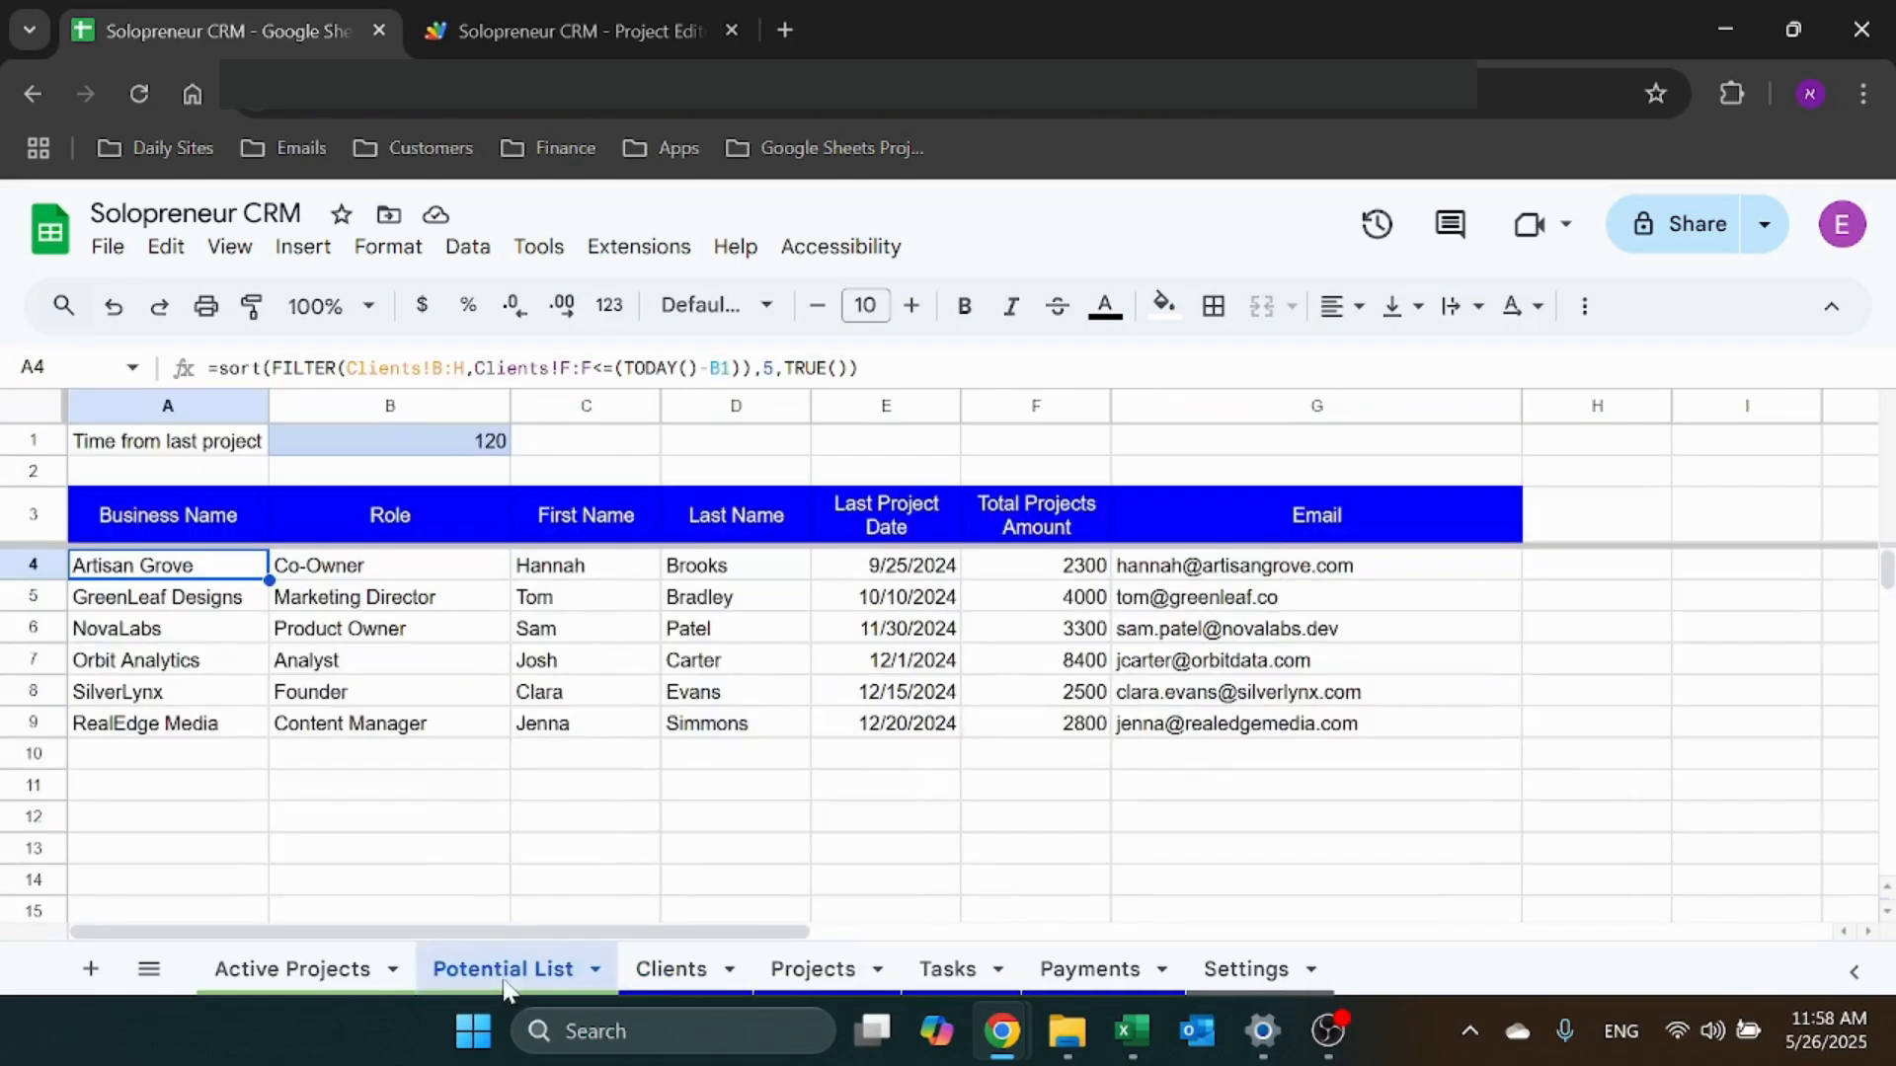
{"action": "left_click", "coordinate": [478, 407]}
{"action": "left_click", "coordinate": [473, 448]}
{"action": "type", "text": "30"}
{"action": "key", "text": "Return"}
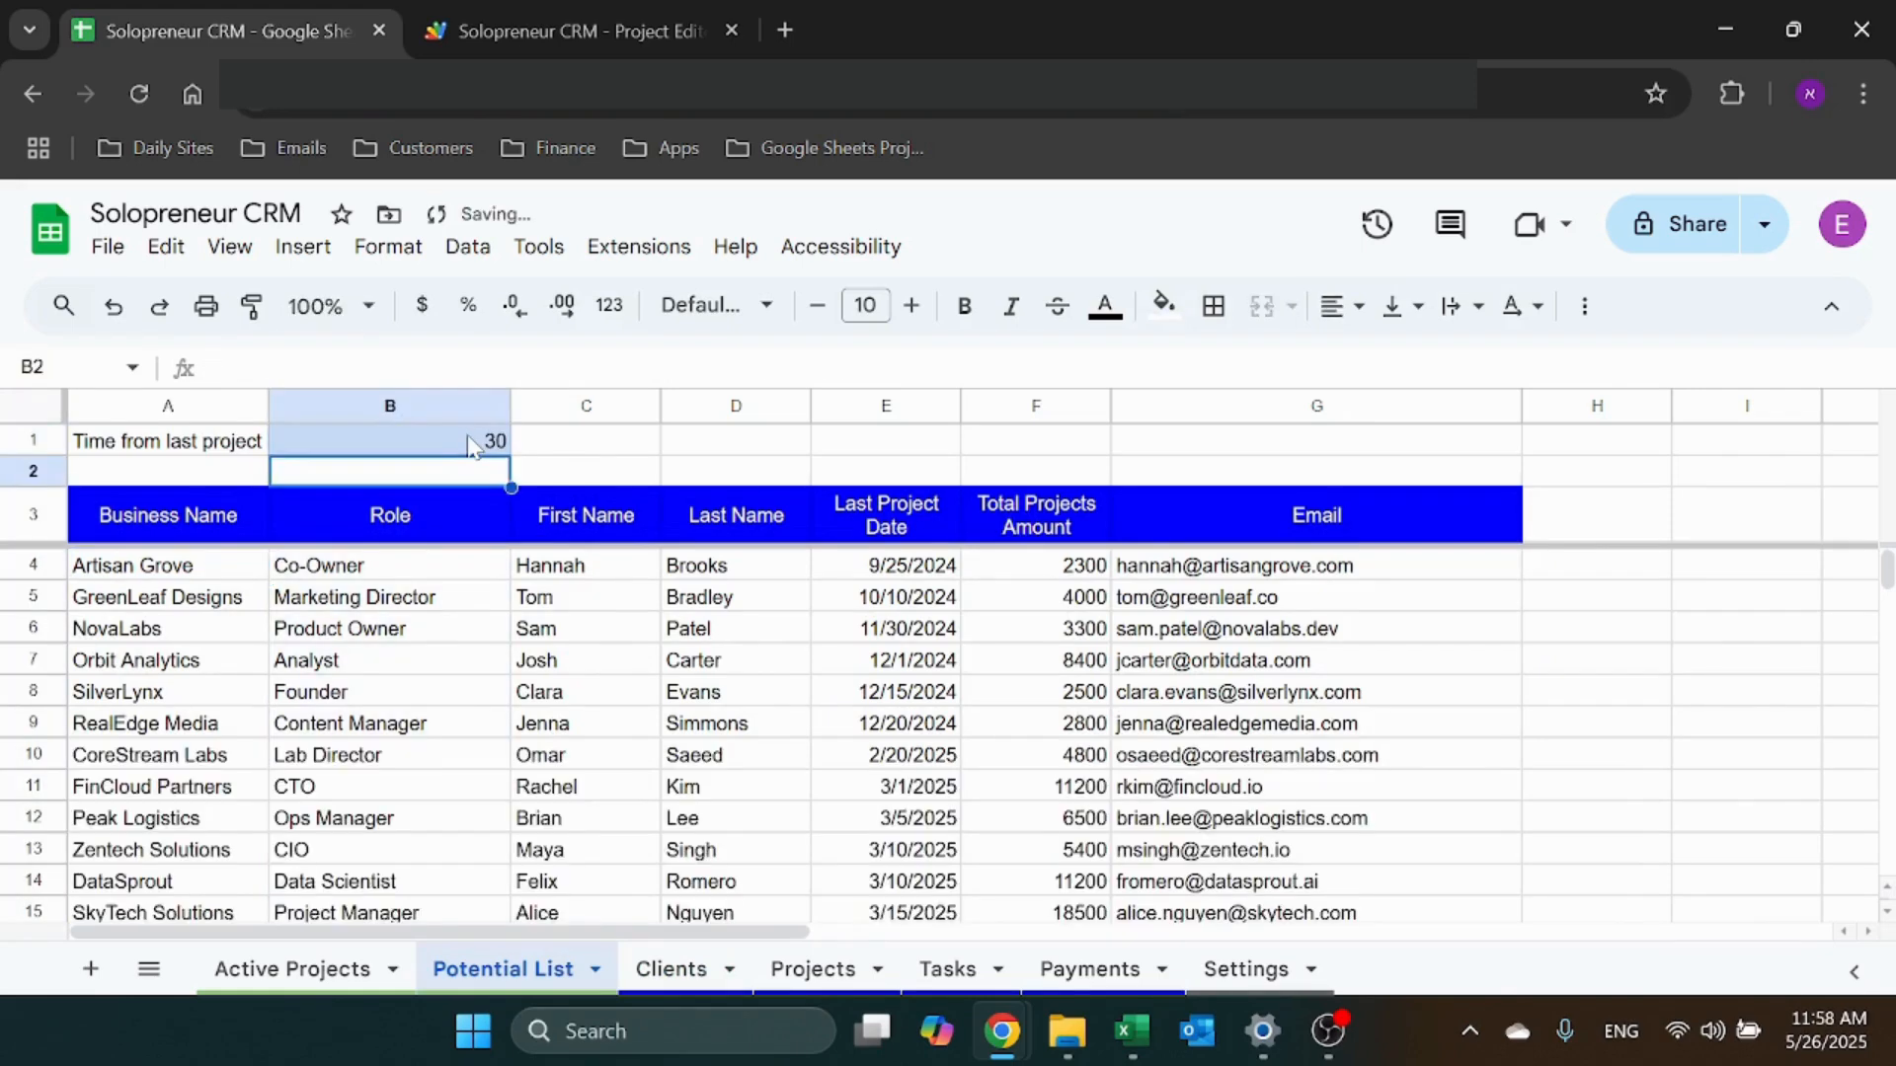
Try 360 as the B1 threshold, then settle on 50
{"action": "left_click", "coordinate": [471, 447]}
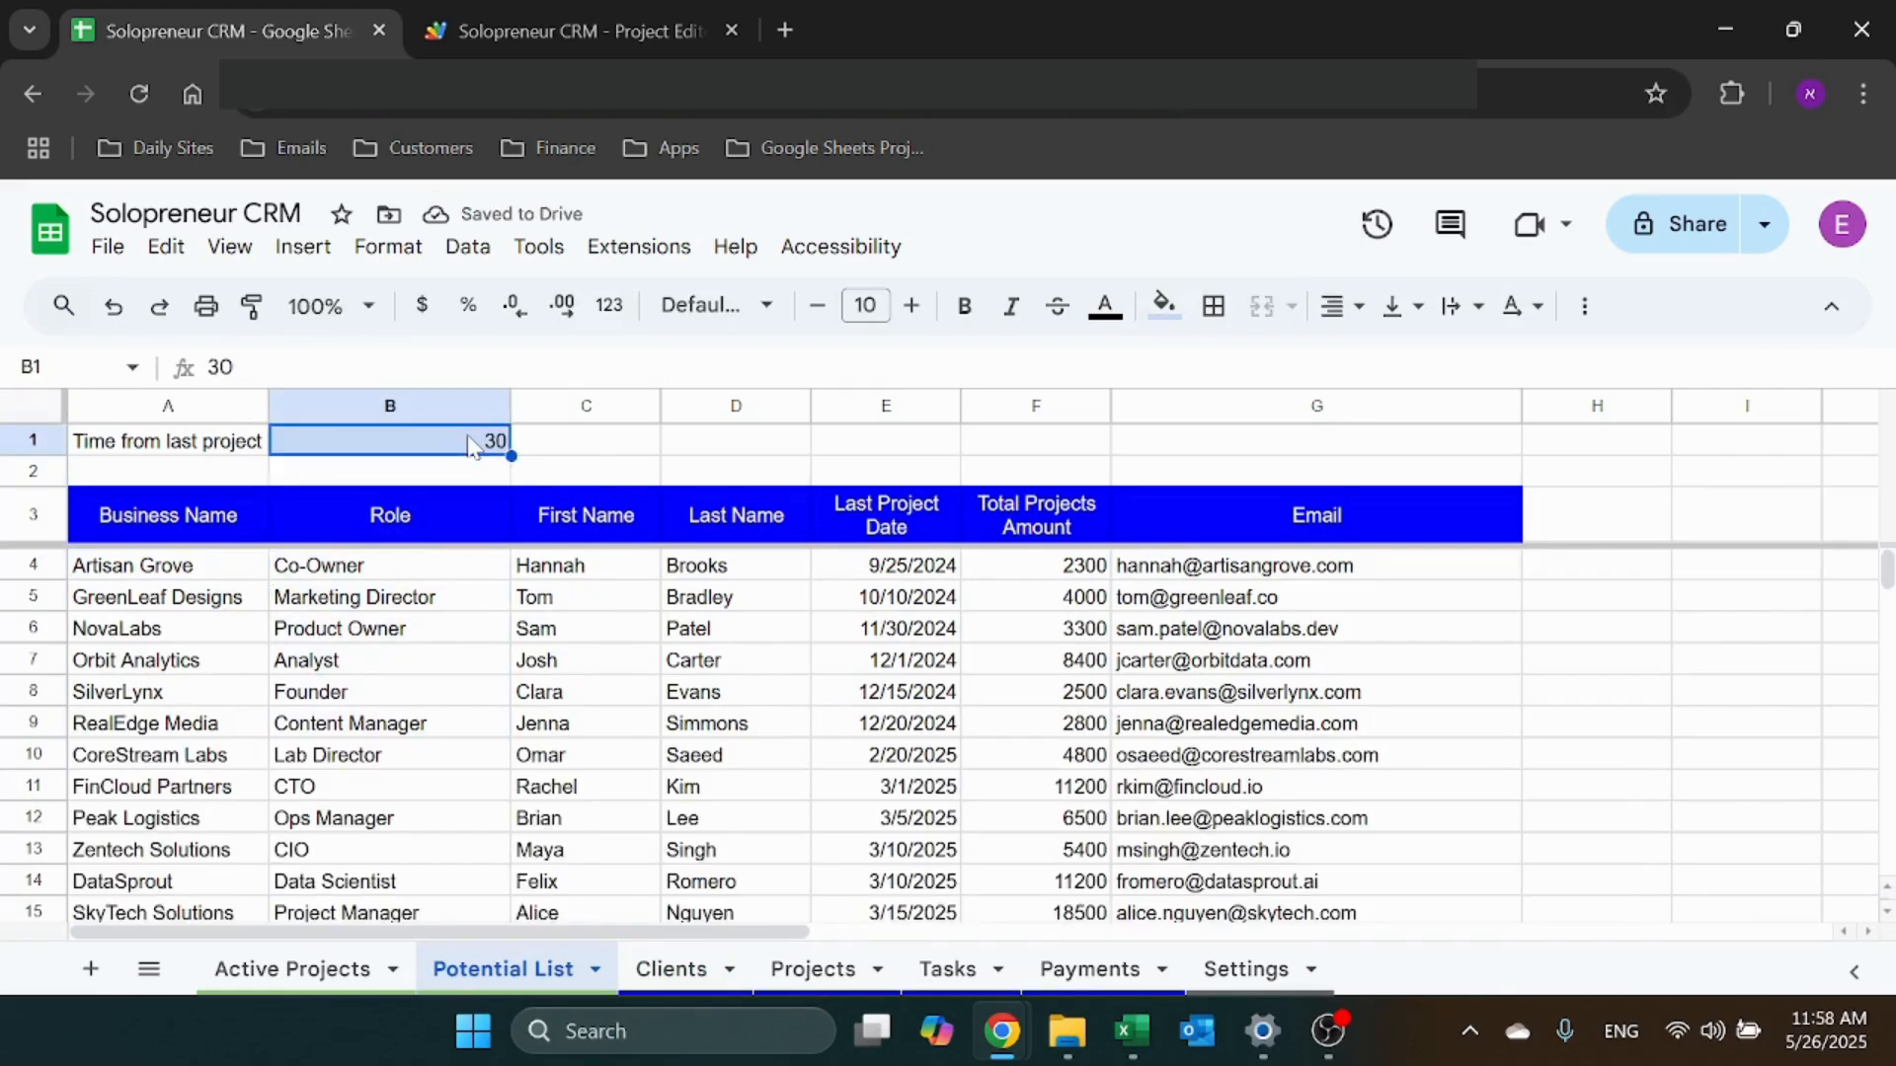
{"action": "scroll", "coordinate": [486, 648], "scroll_direction": "down", "scroll_amount": 5}
{"action": "scroll", "coordinate": [485, 647], "scroll_direction": "up", "scroll_amount": 5}
{"action": "type", "text": "360"}
{"action": "key", "text": "Return"}
{"action": "key", "text": "Up"}
{"action": "type", "text": "50"}
{"action": "key", "text": "Return"}
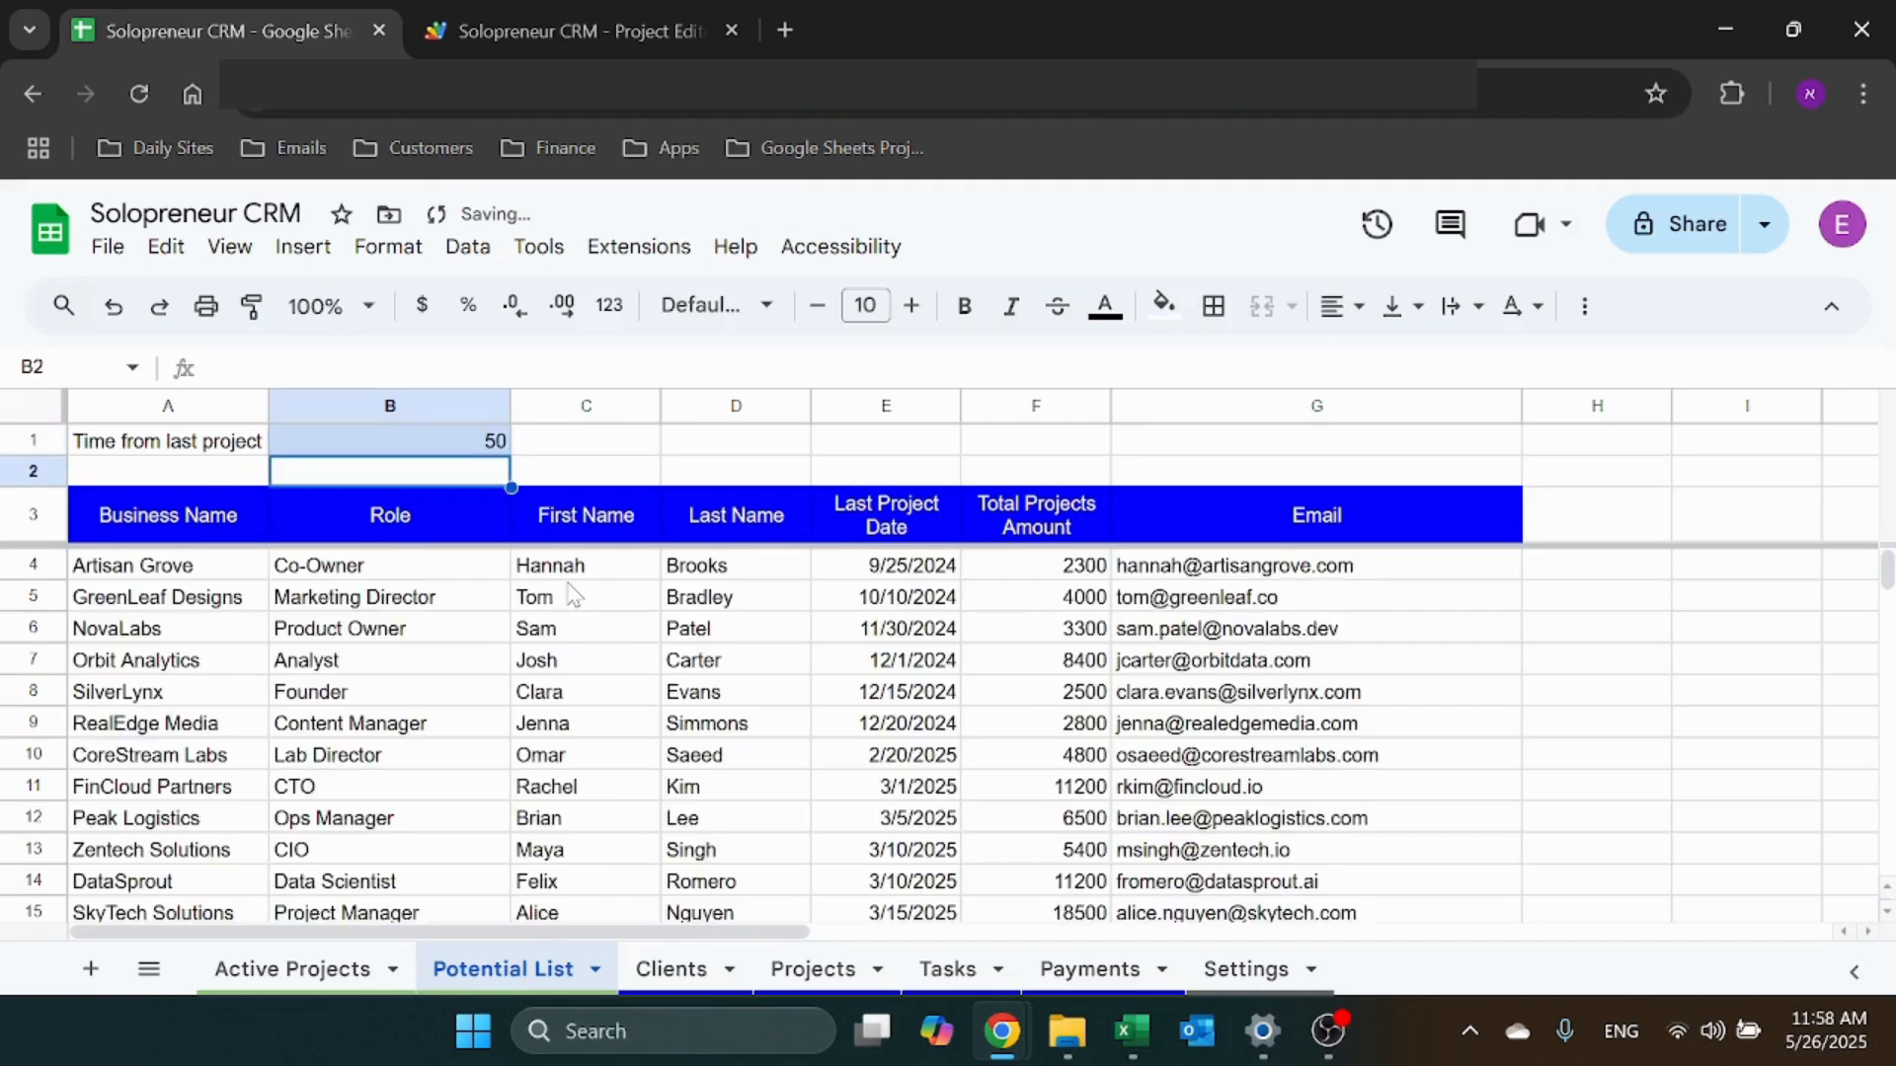
{"action": "left_click", "coordinate": [259, 973]}
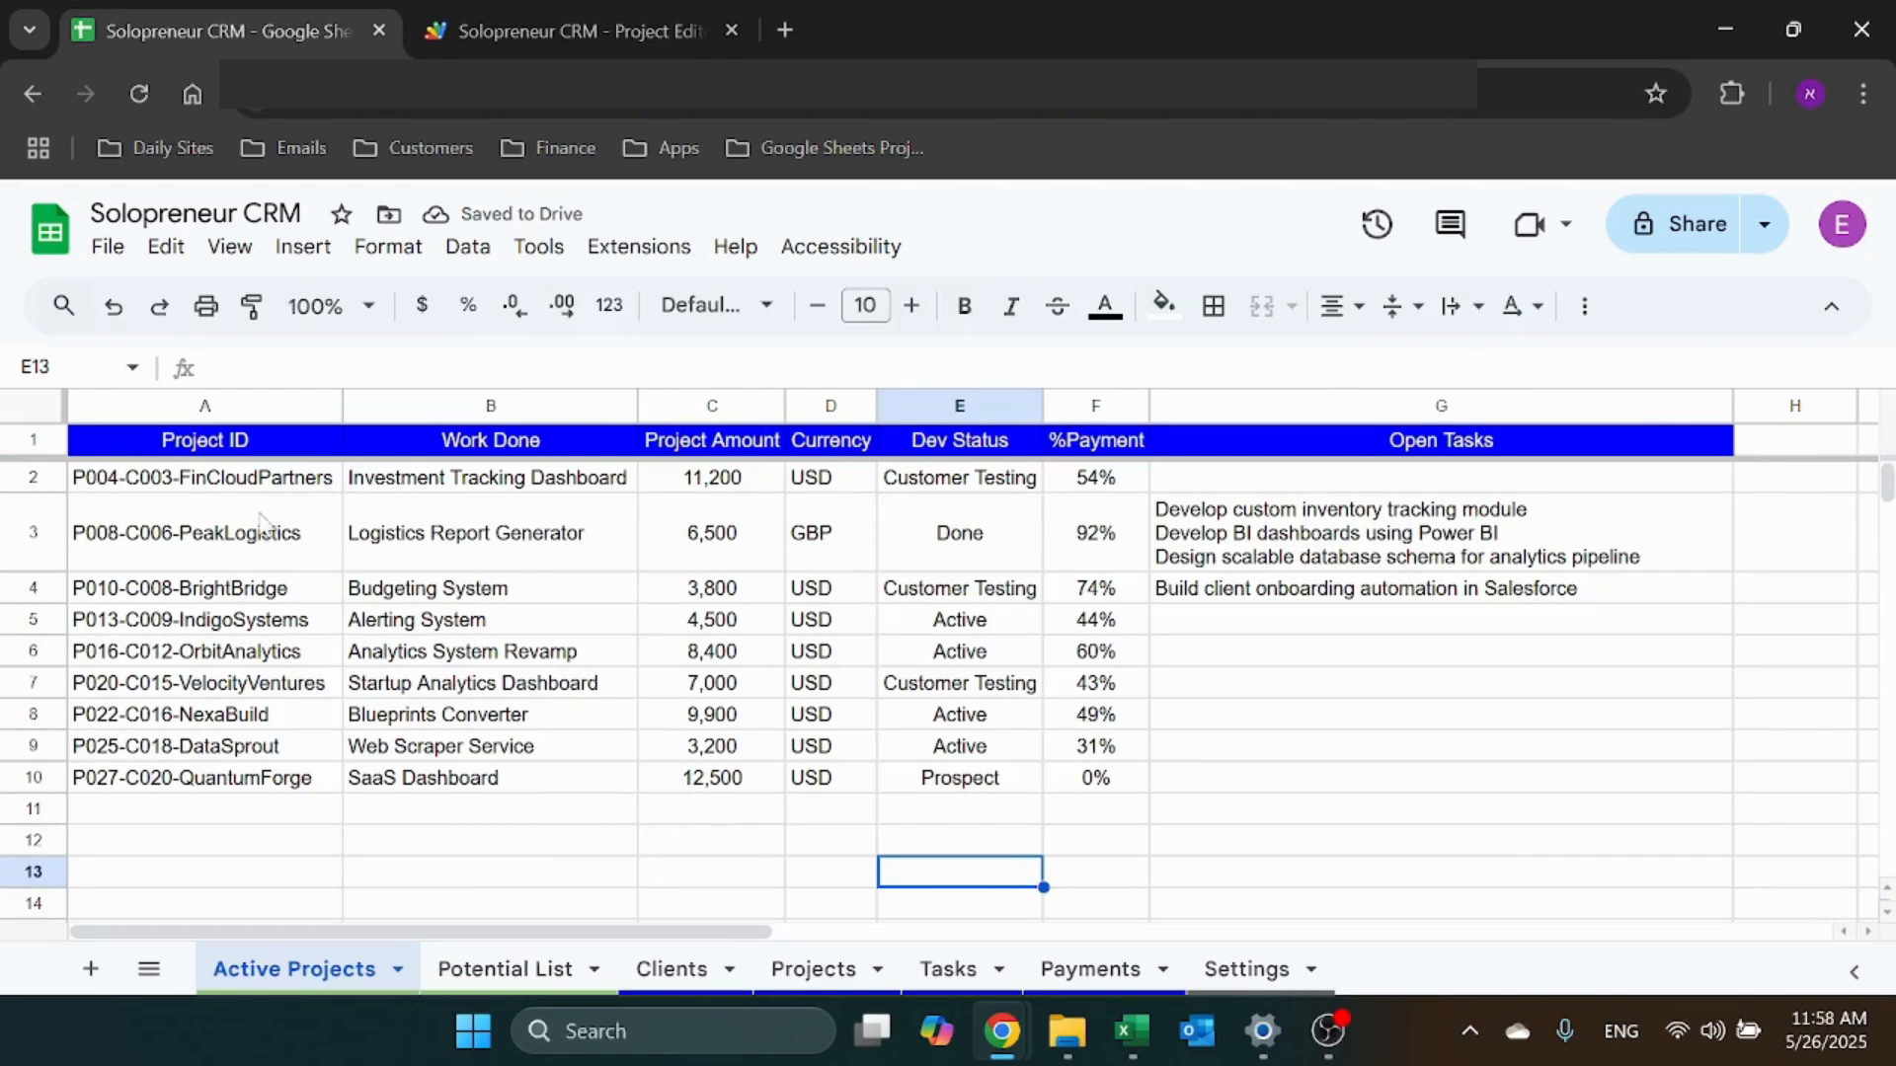
Inspect Active Projects' A2 FILTER formula against the Projects sheet's source data
{"action": "left_click", "coordinate": [282, 449]}
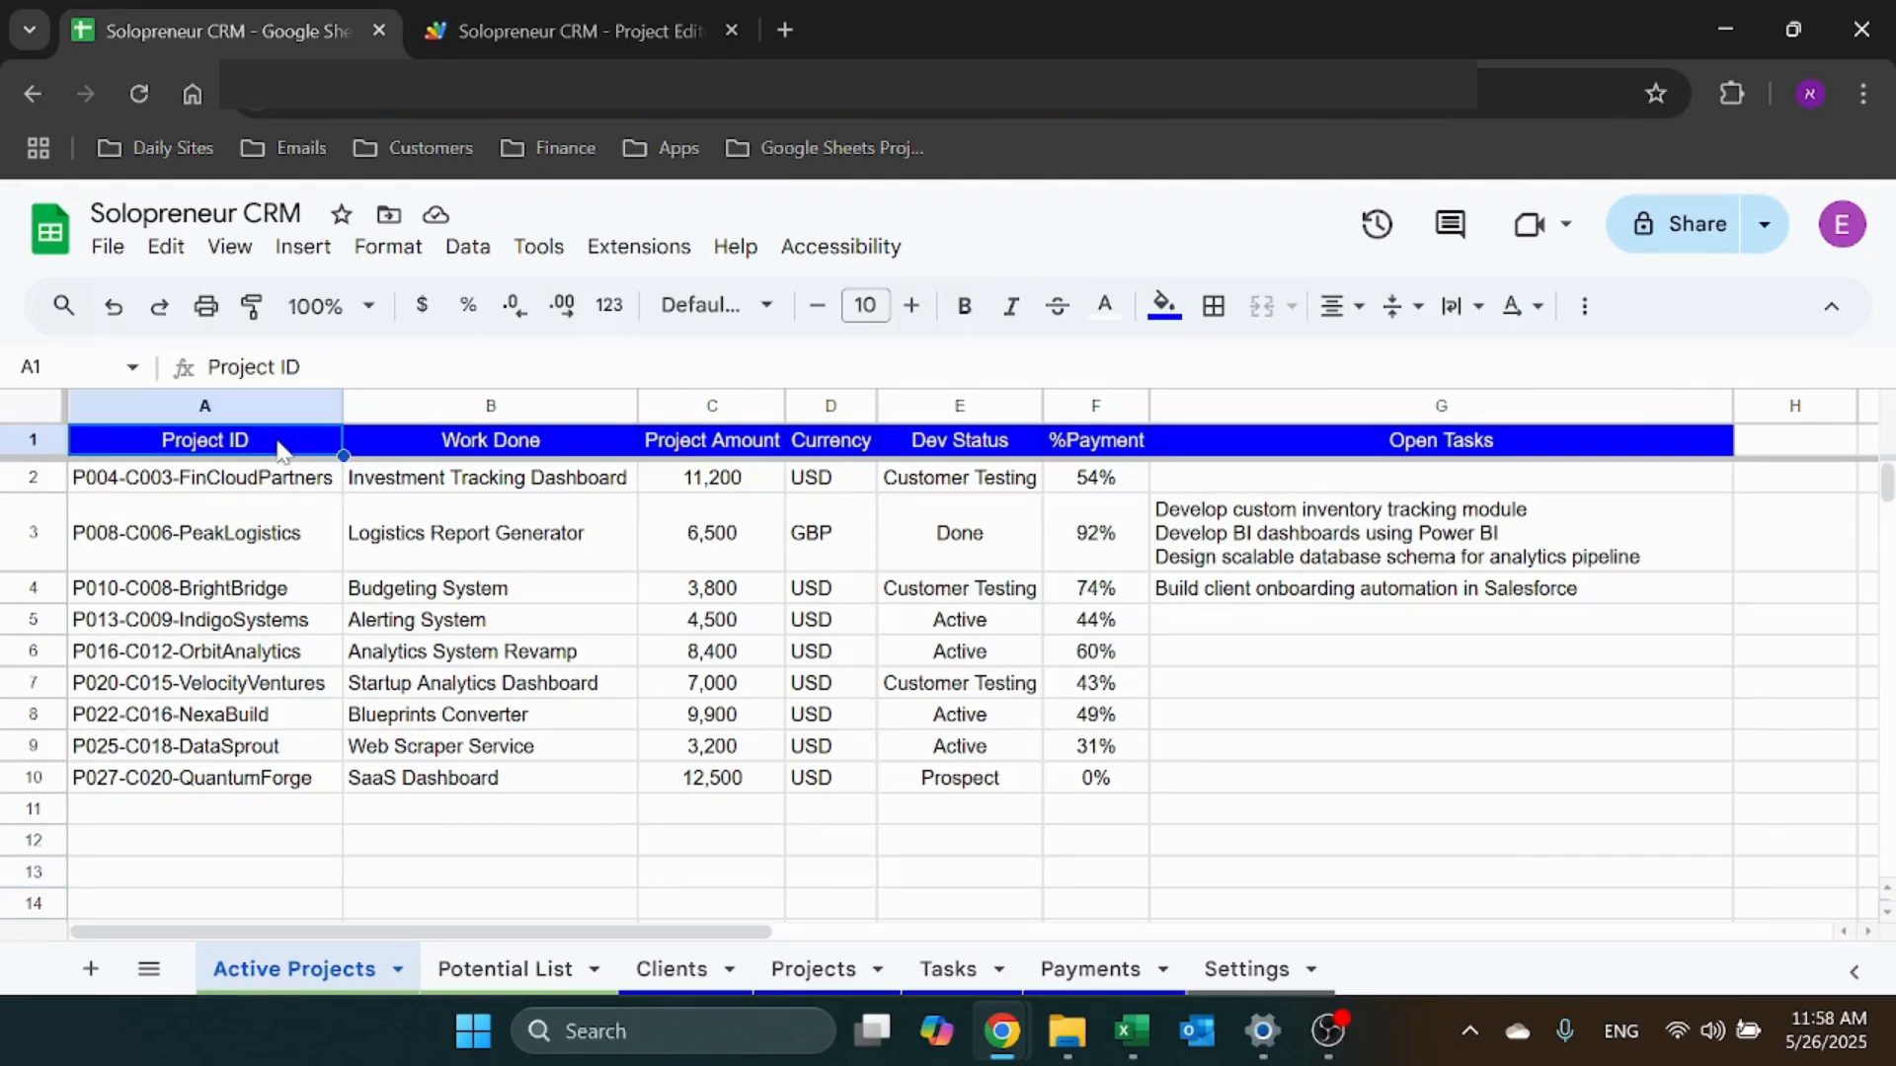
{"action": "left_click", "coordinate": [261, 479]}
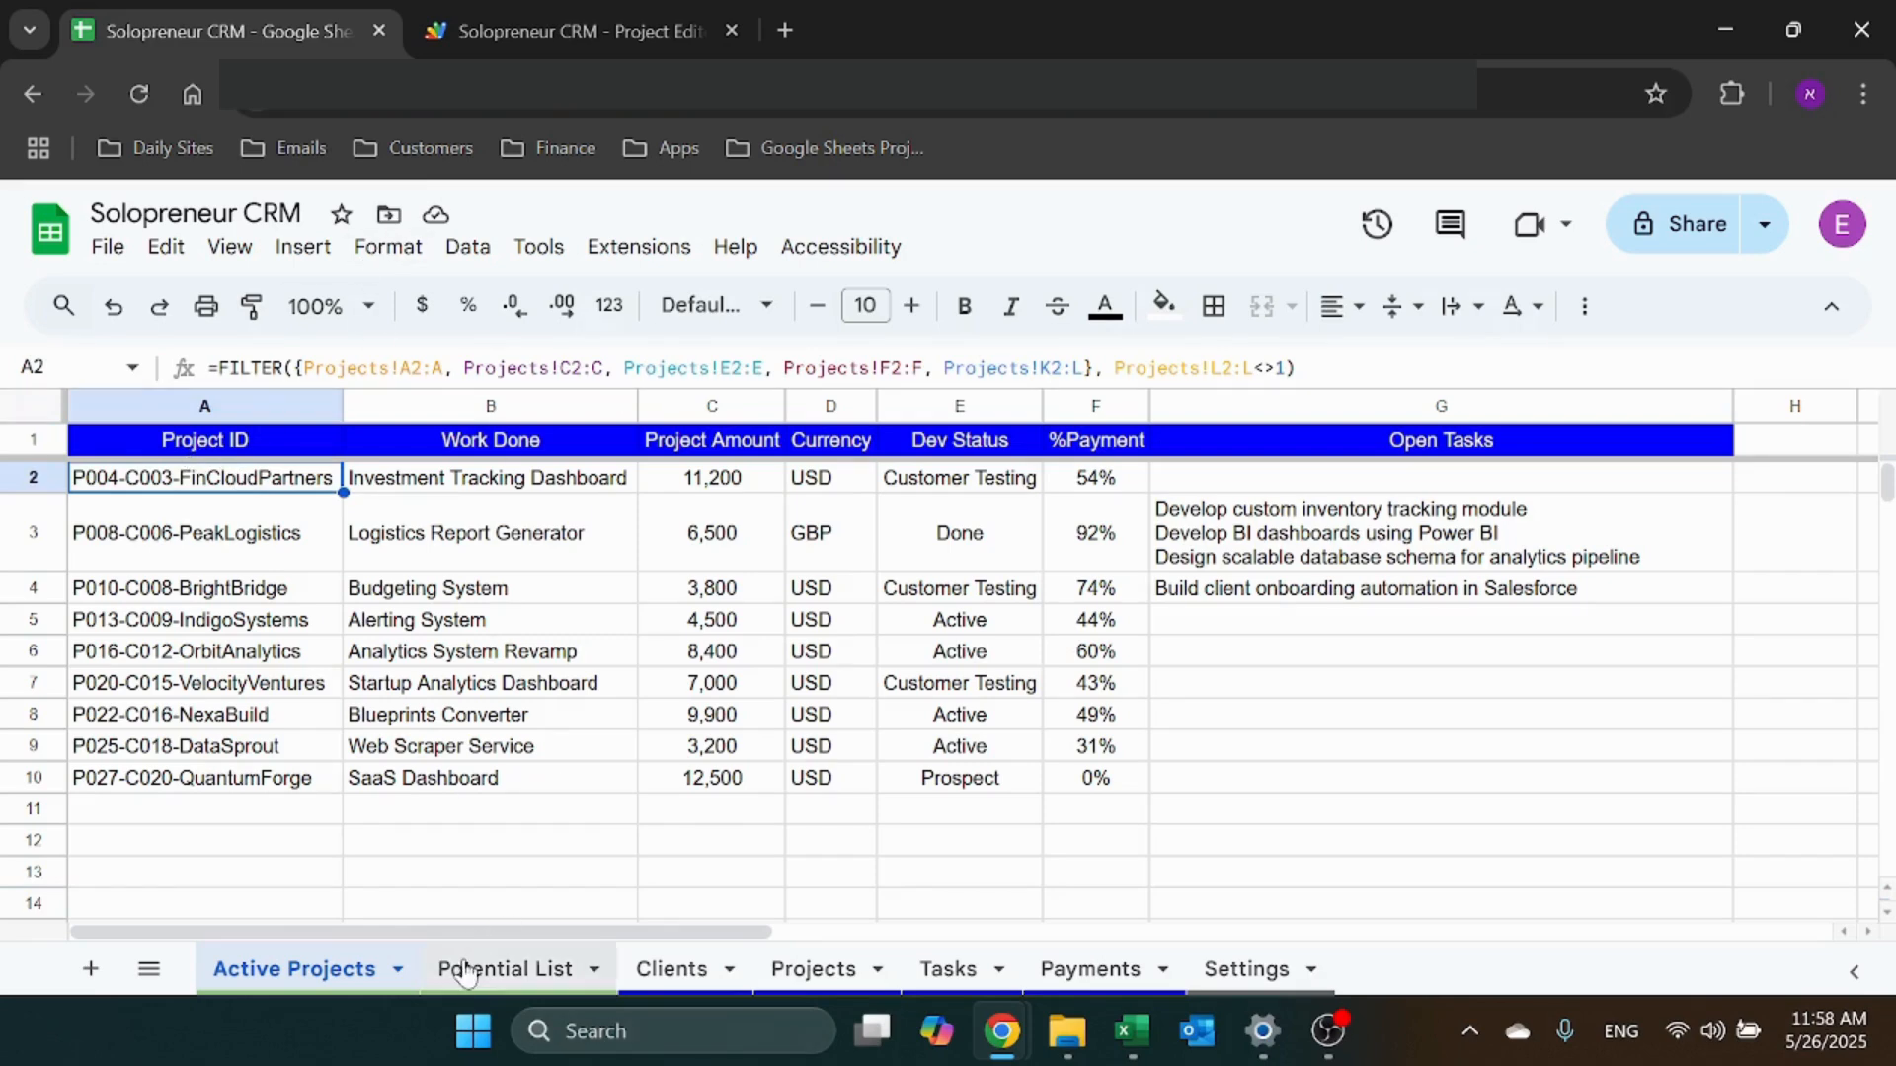
{"action": "left_click", "coordinate": [812, 969]}
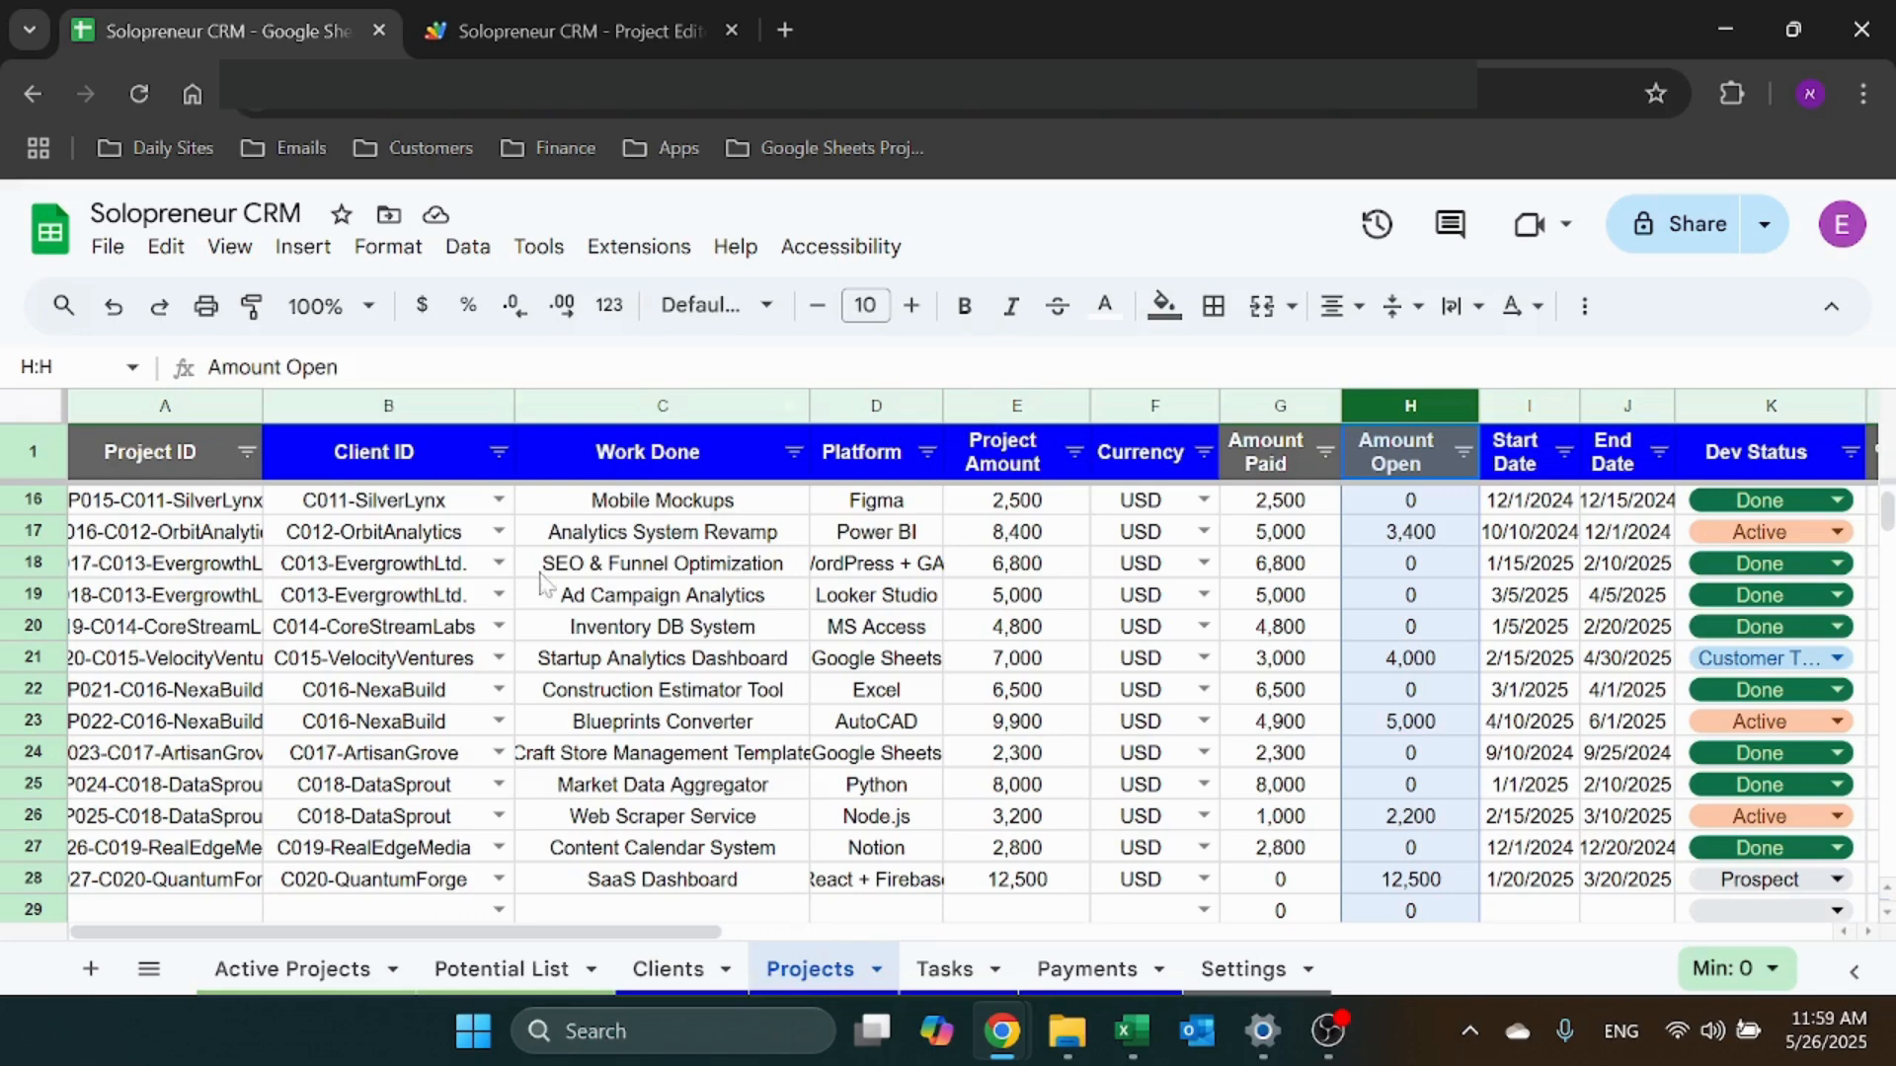
{"action": "left_click", "coordinate": [366, 963]}
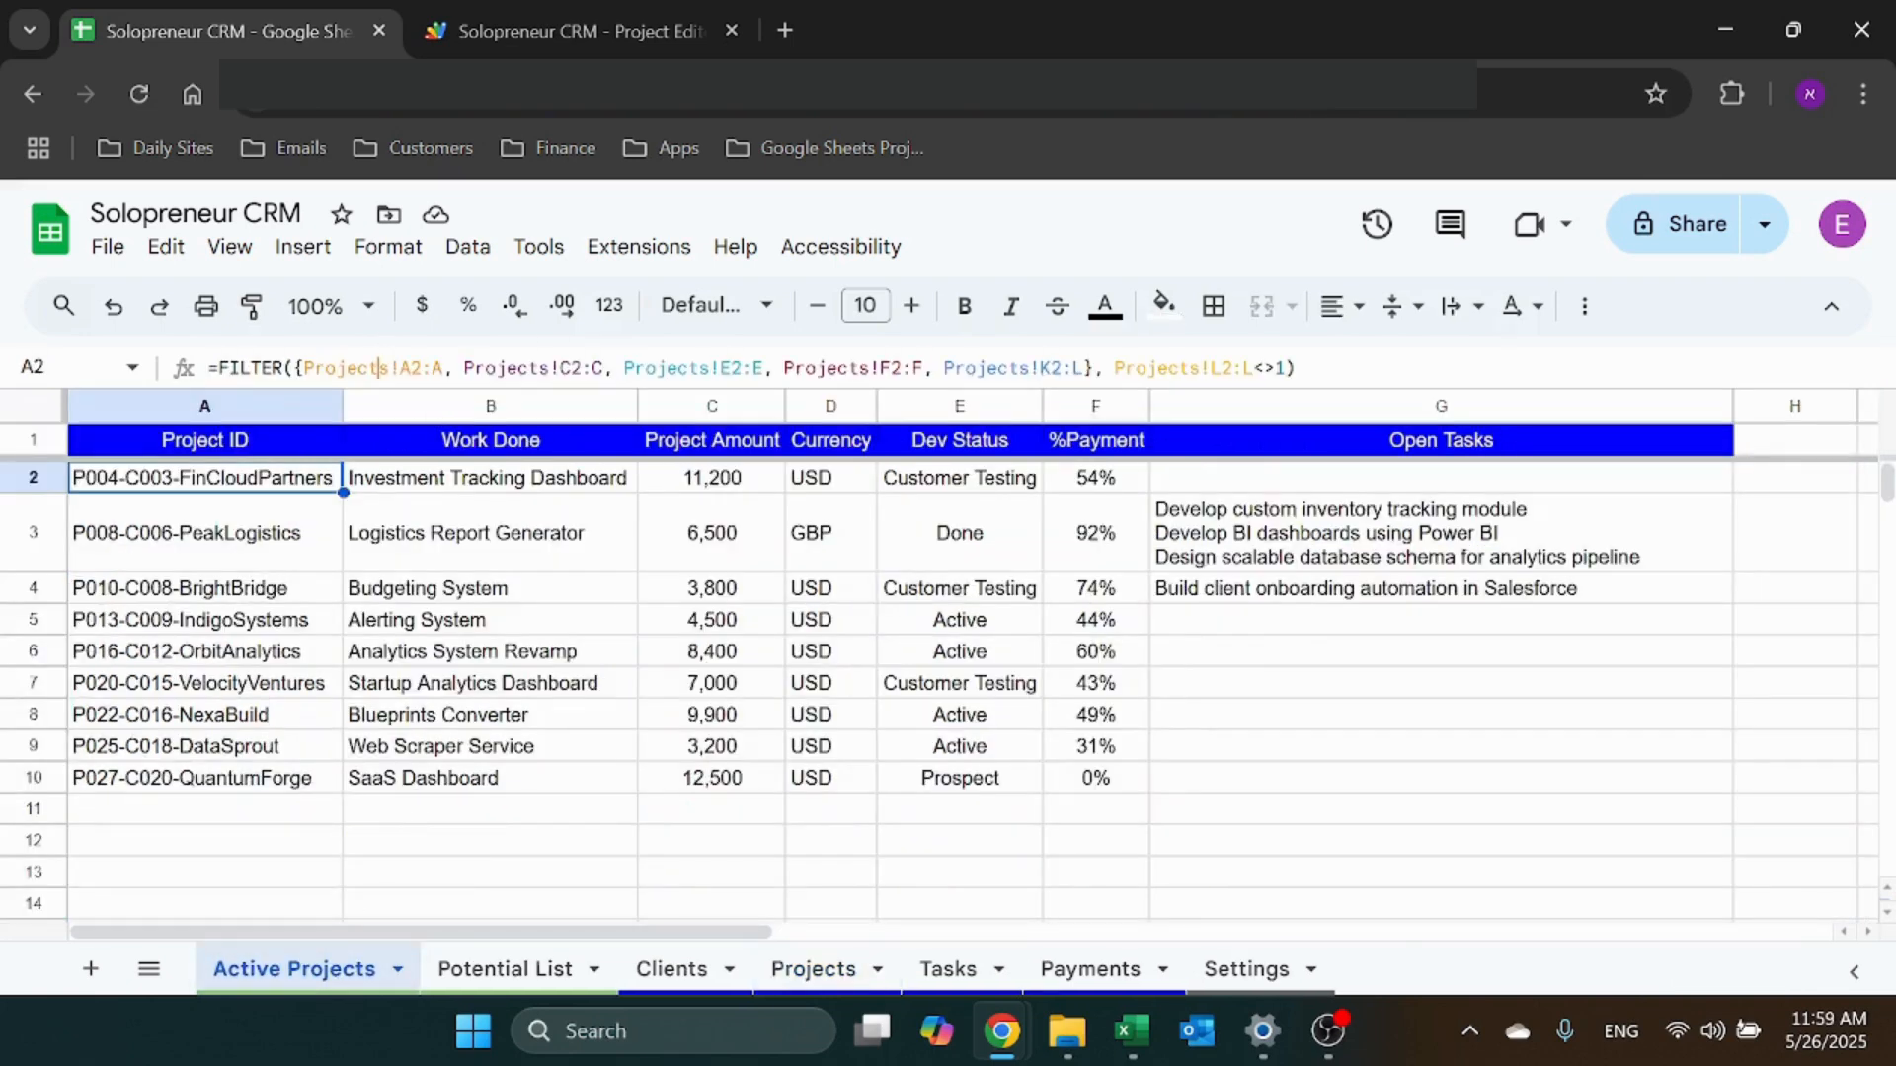
Change the FILTER formula's array to use Projects!E2:F and review its payment condition
{"action": "left_click", "coordinate": [557, 367]}
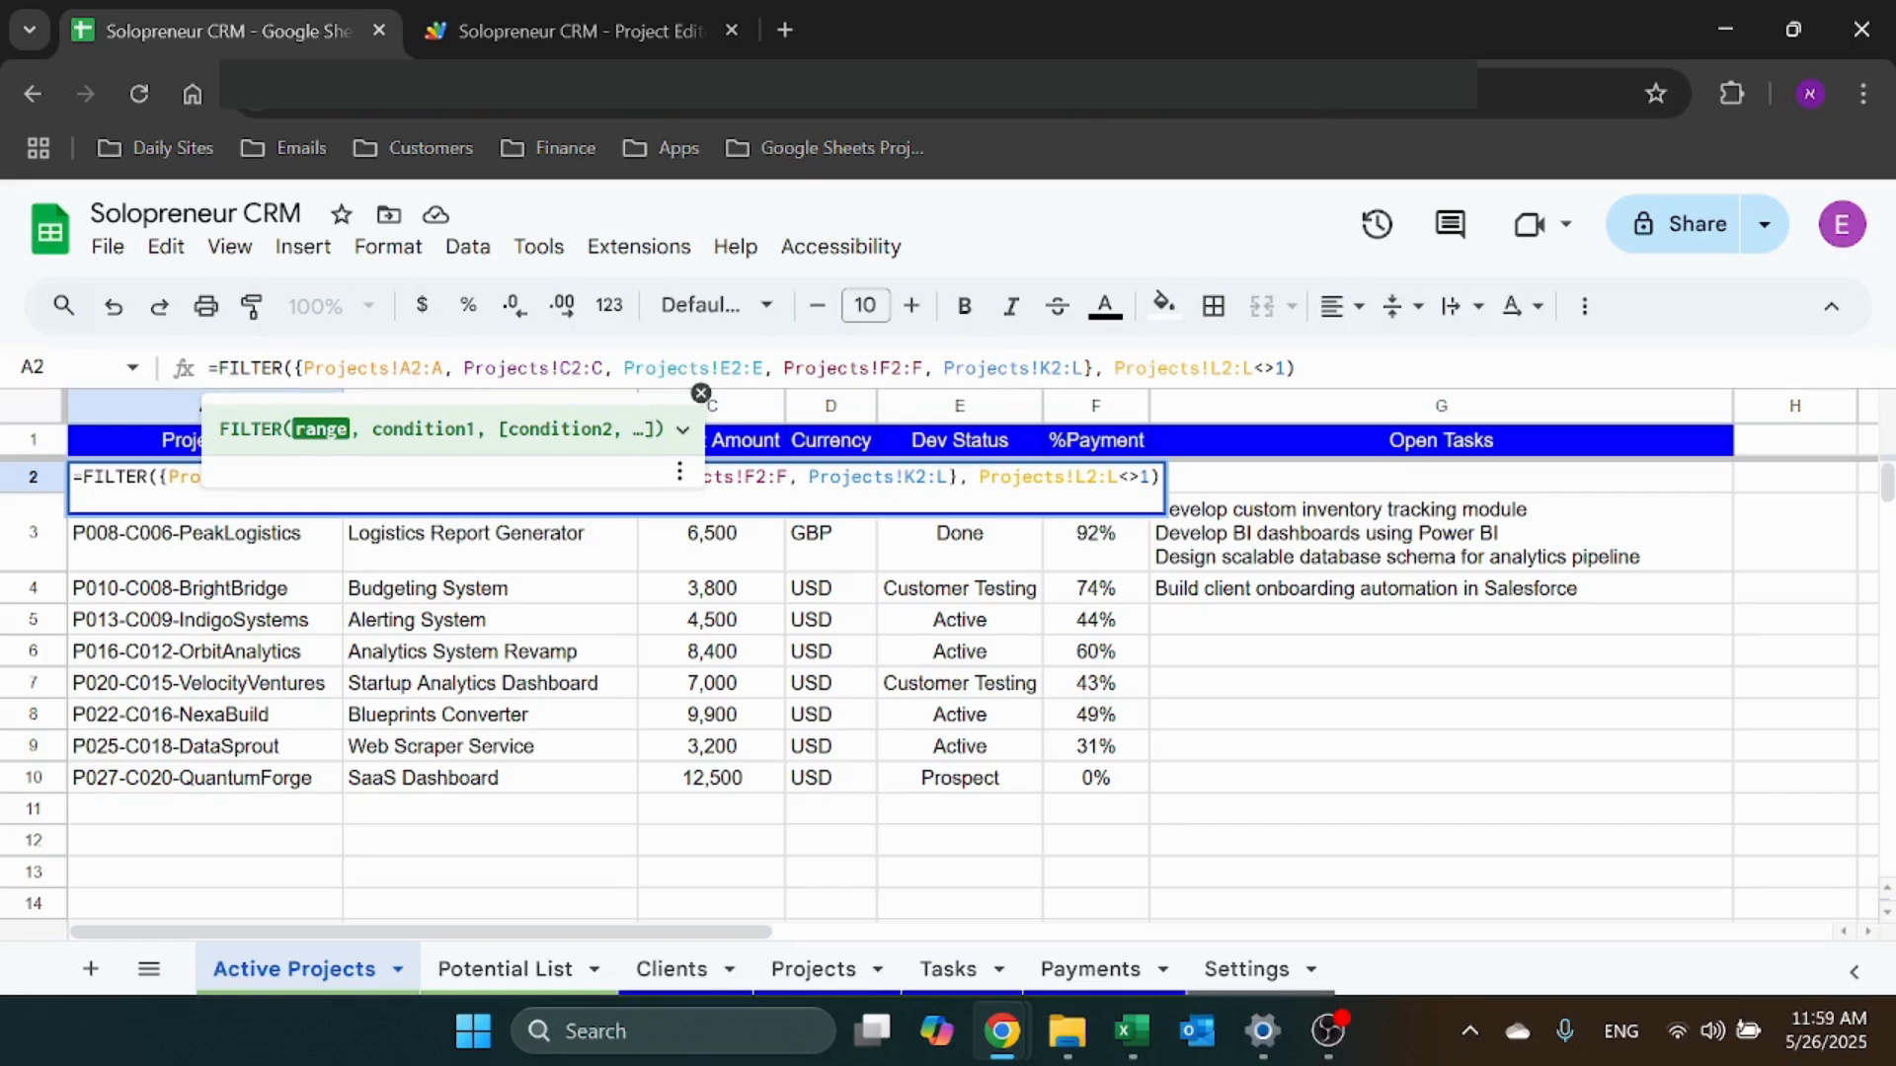
{"action": "left_click_drag", "start_coordinate": [753, 367], "coordinate": [923, 367]}
{"action": "type", "text": "F"}
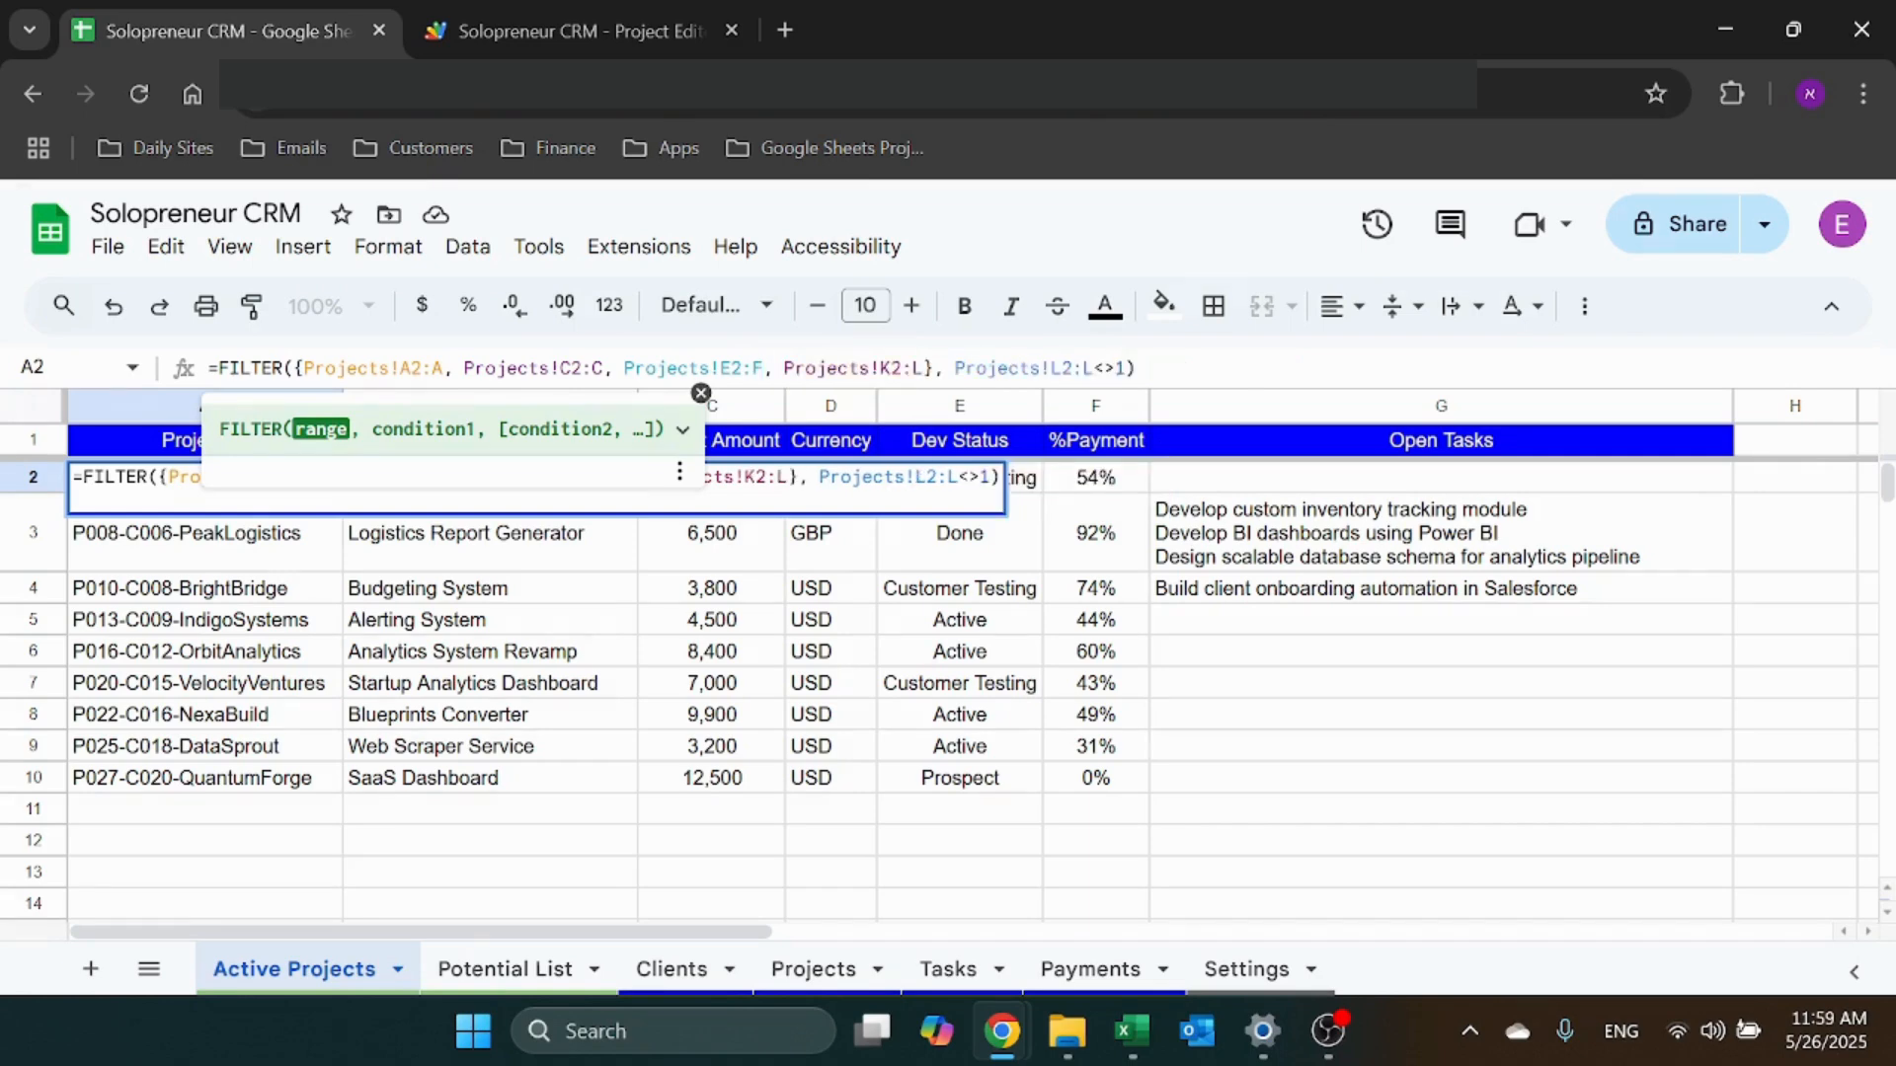
{"action": "key", "text": "Return"}
{"action": "left_click", "coordinate": [258, 479]}
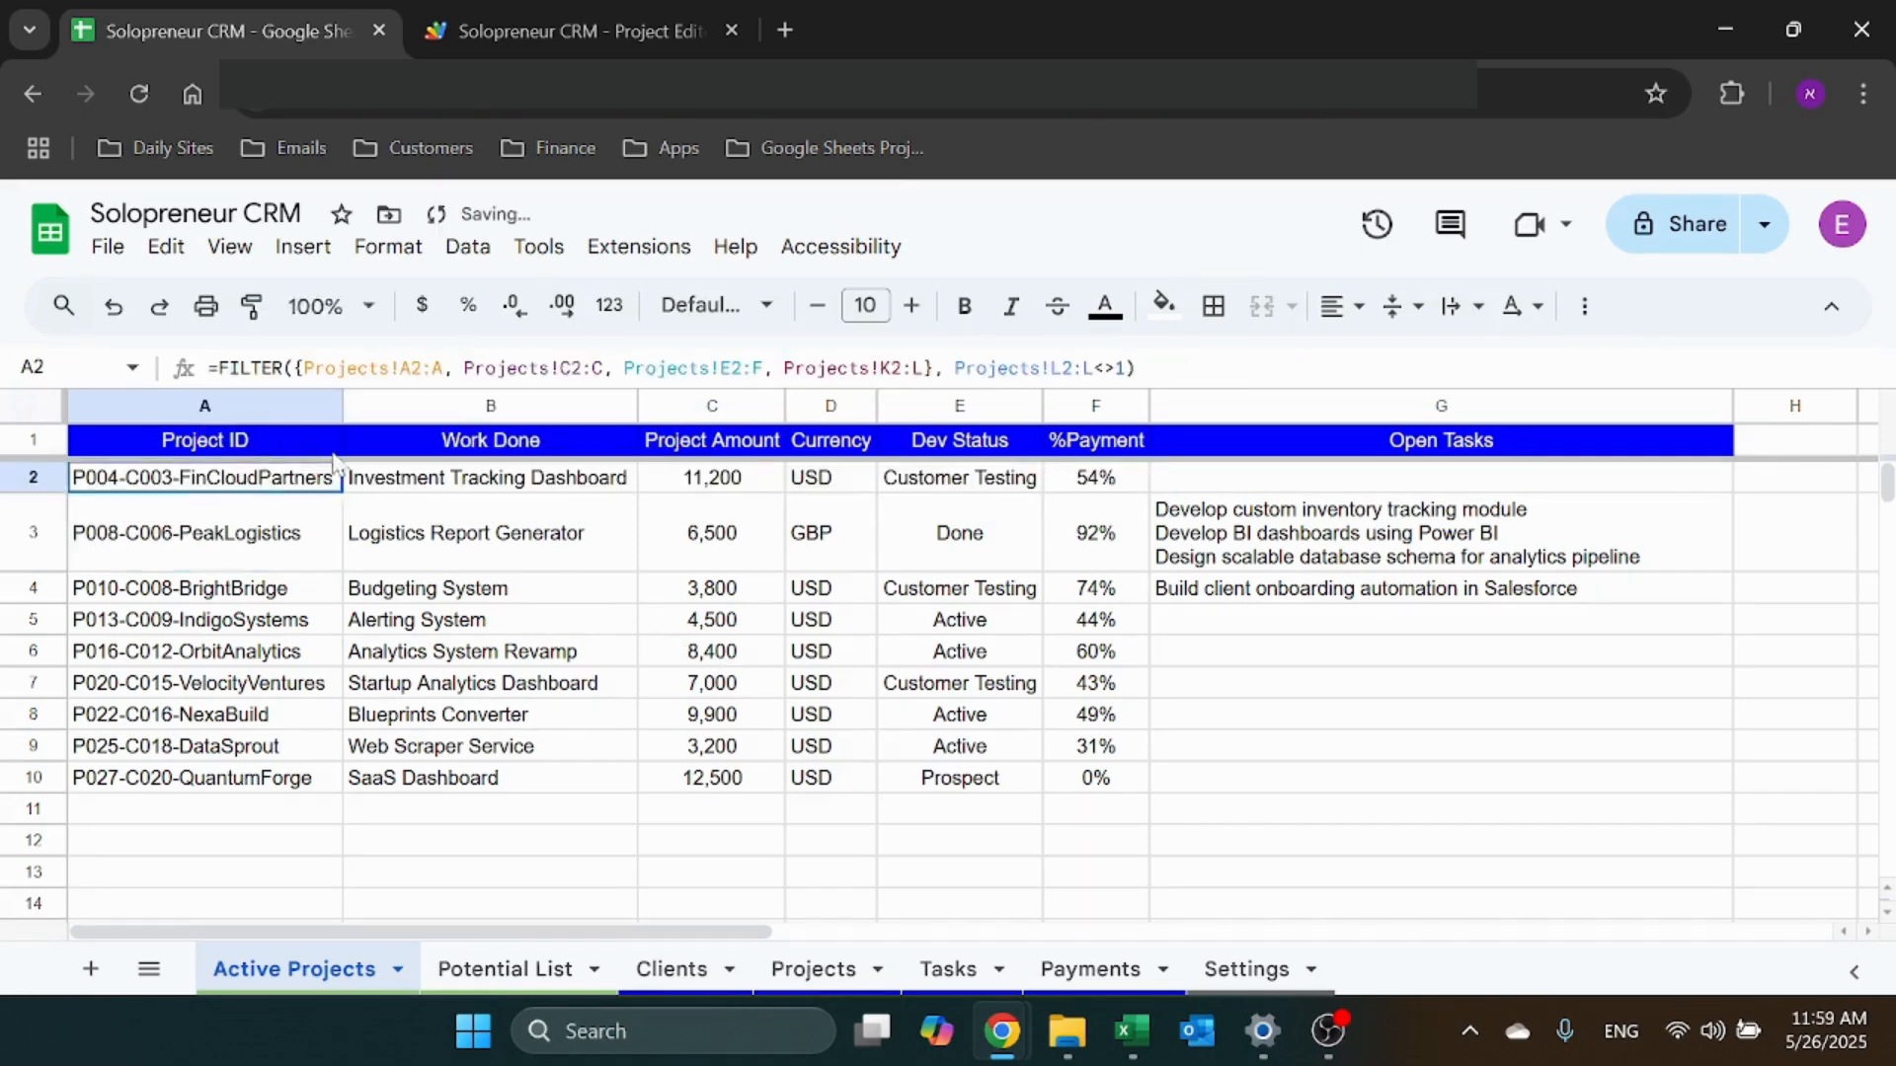
{"action": "double_click", "coordinate": [259, 479]}
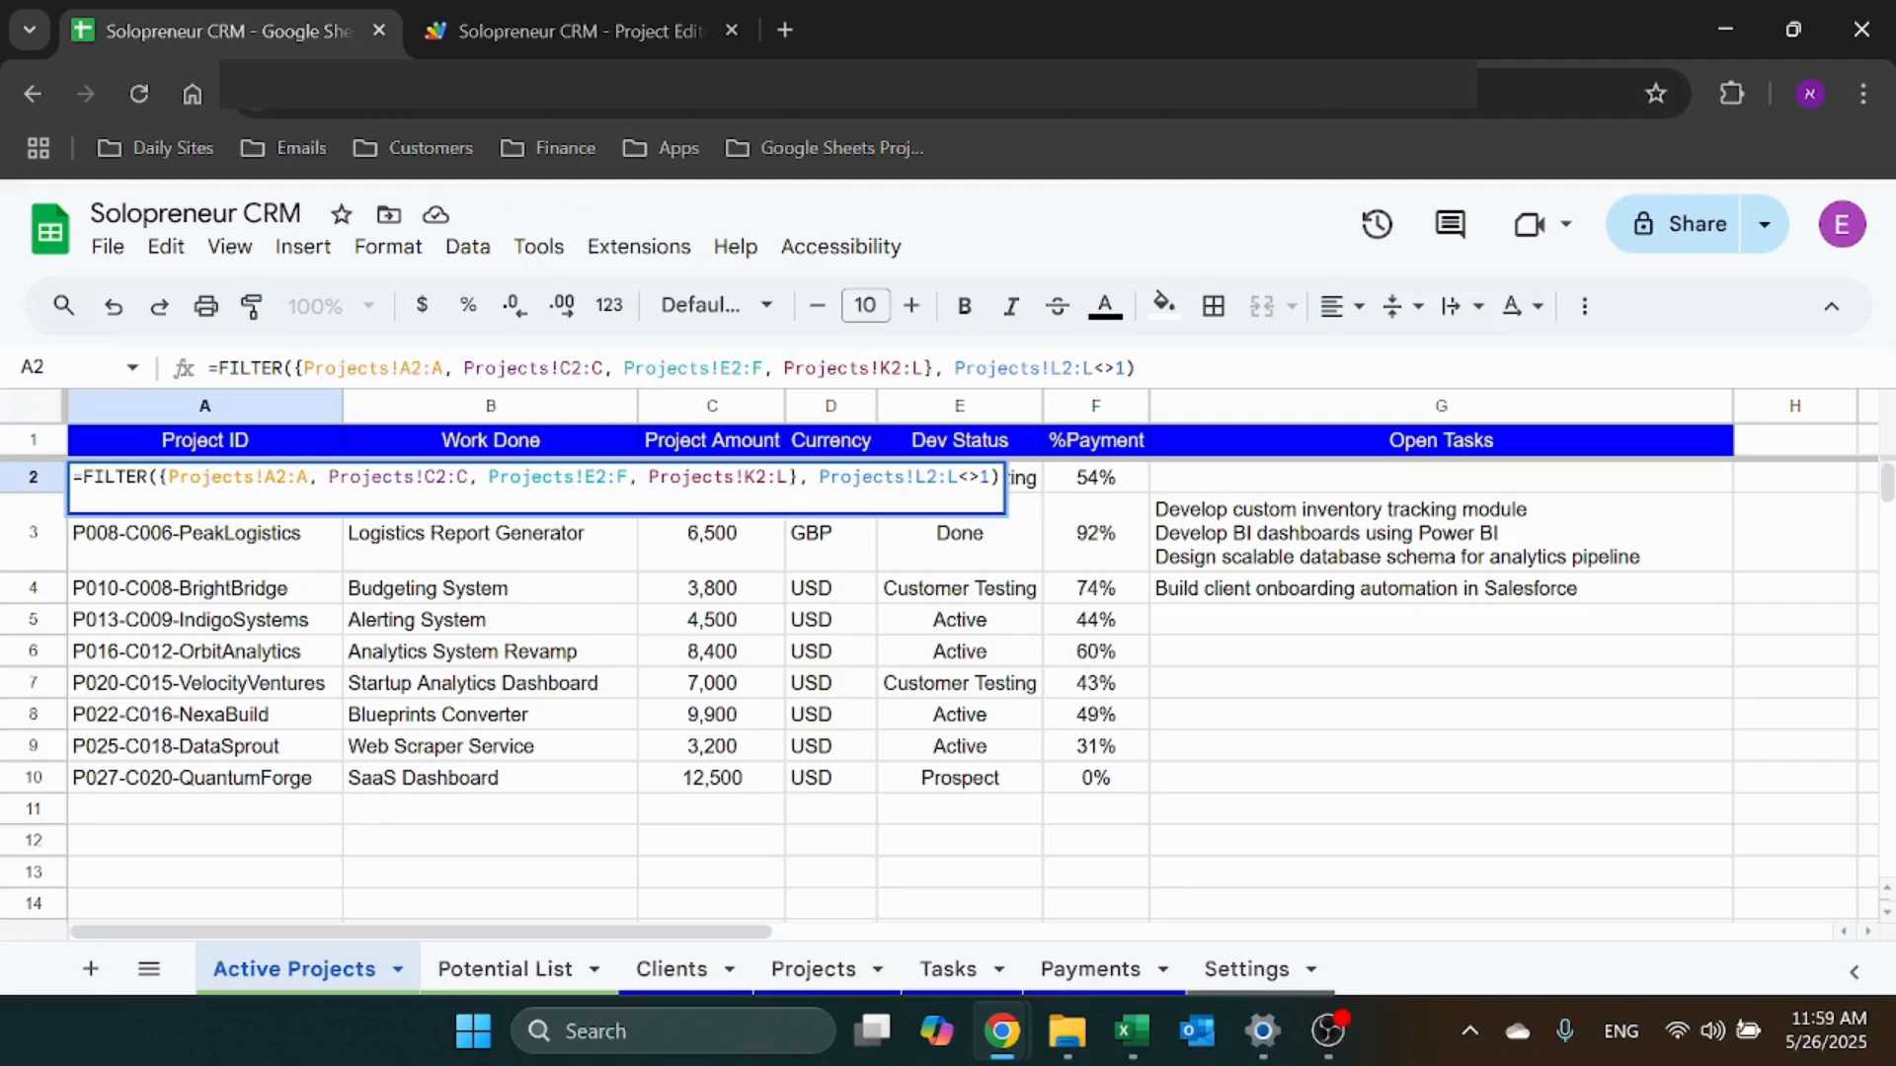
{"action": "left_click", "coordinate": [1003, 368]}
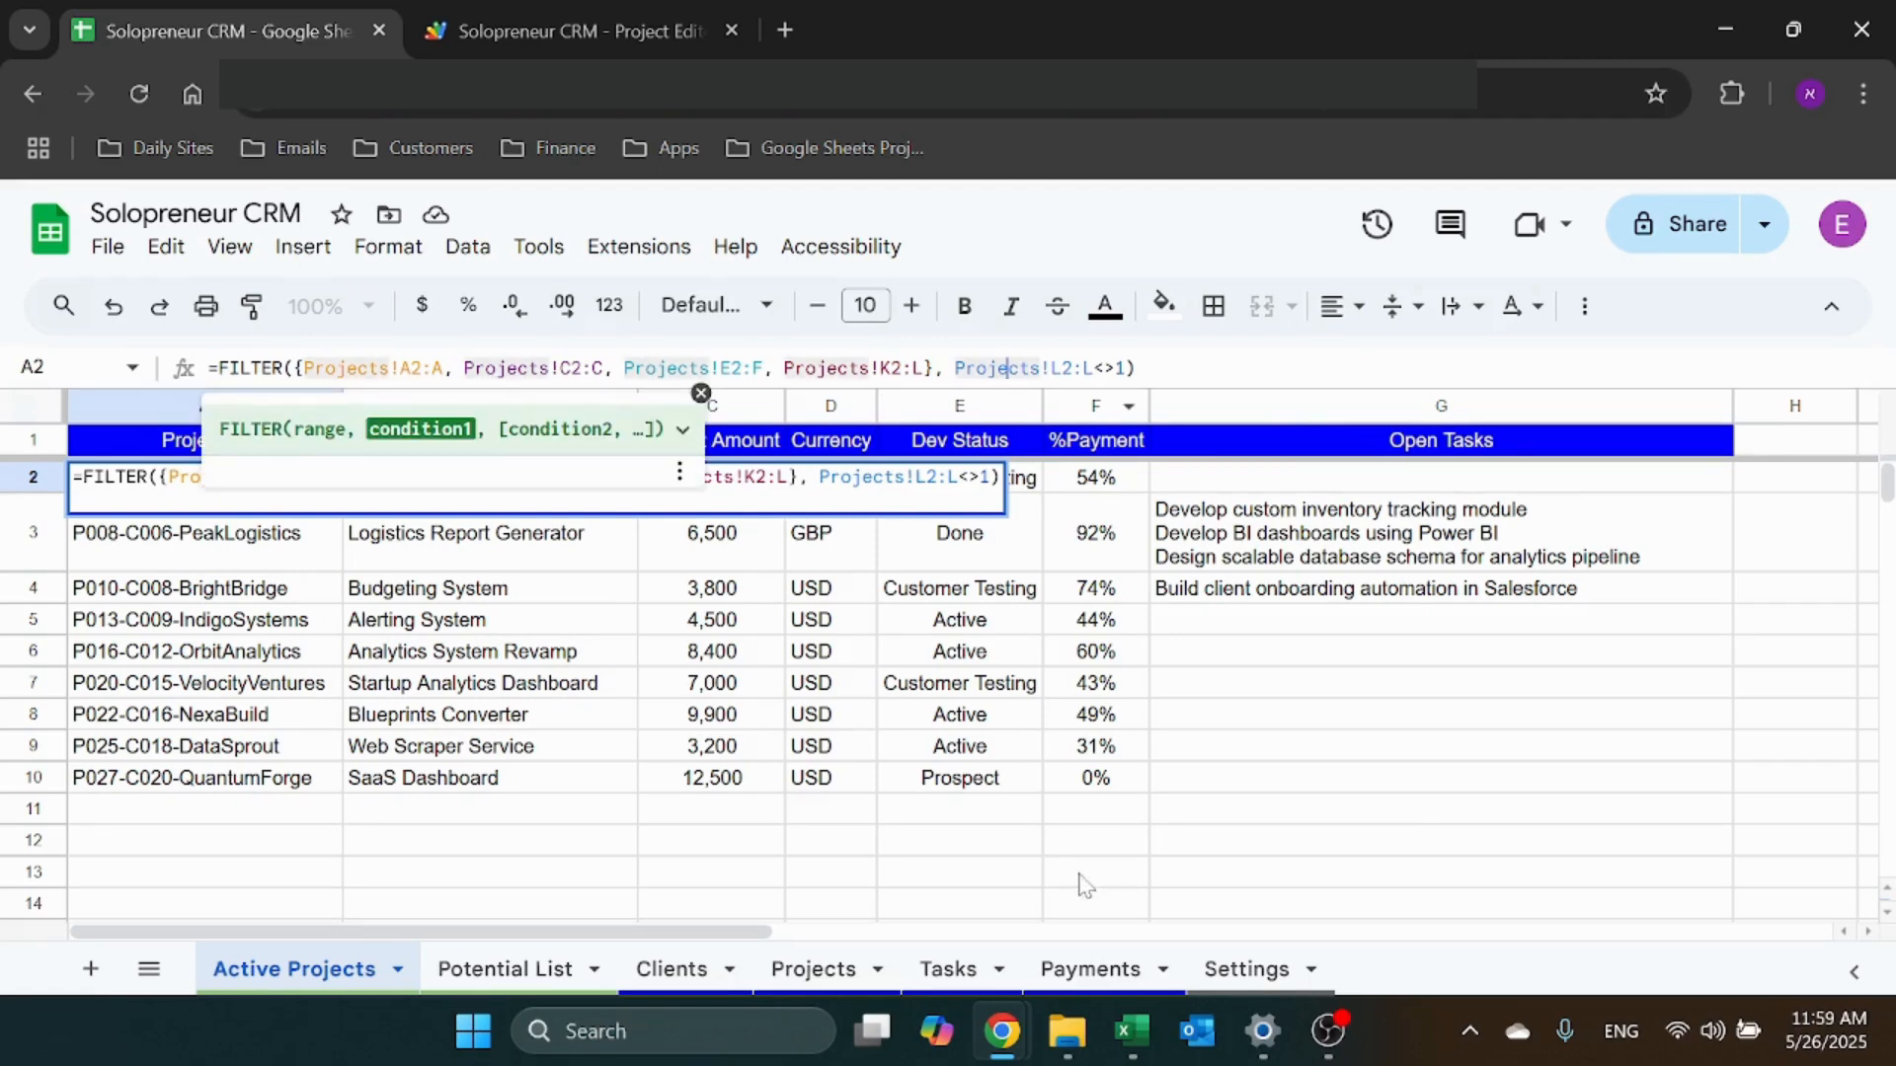
{"action": "key", "text": "Return"}
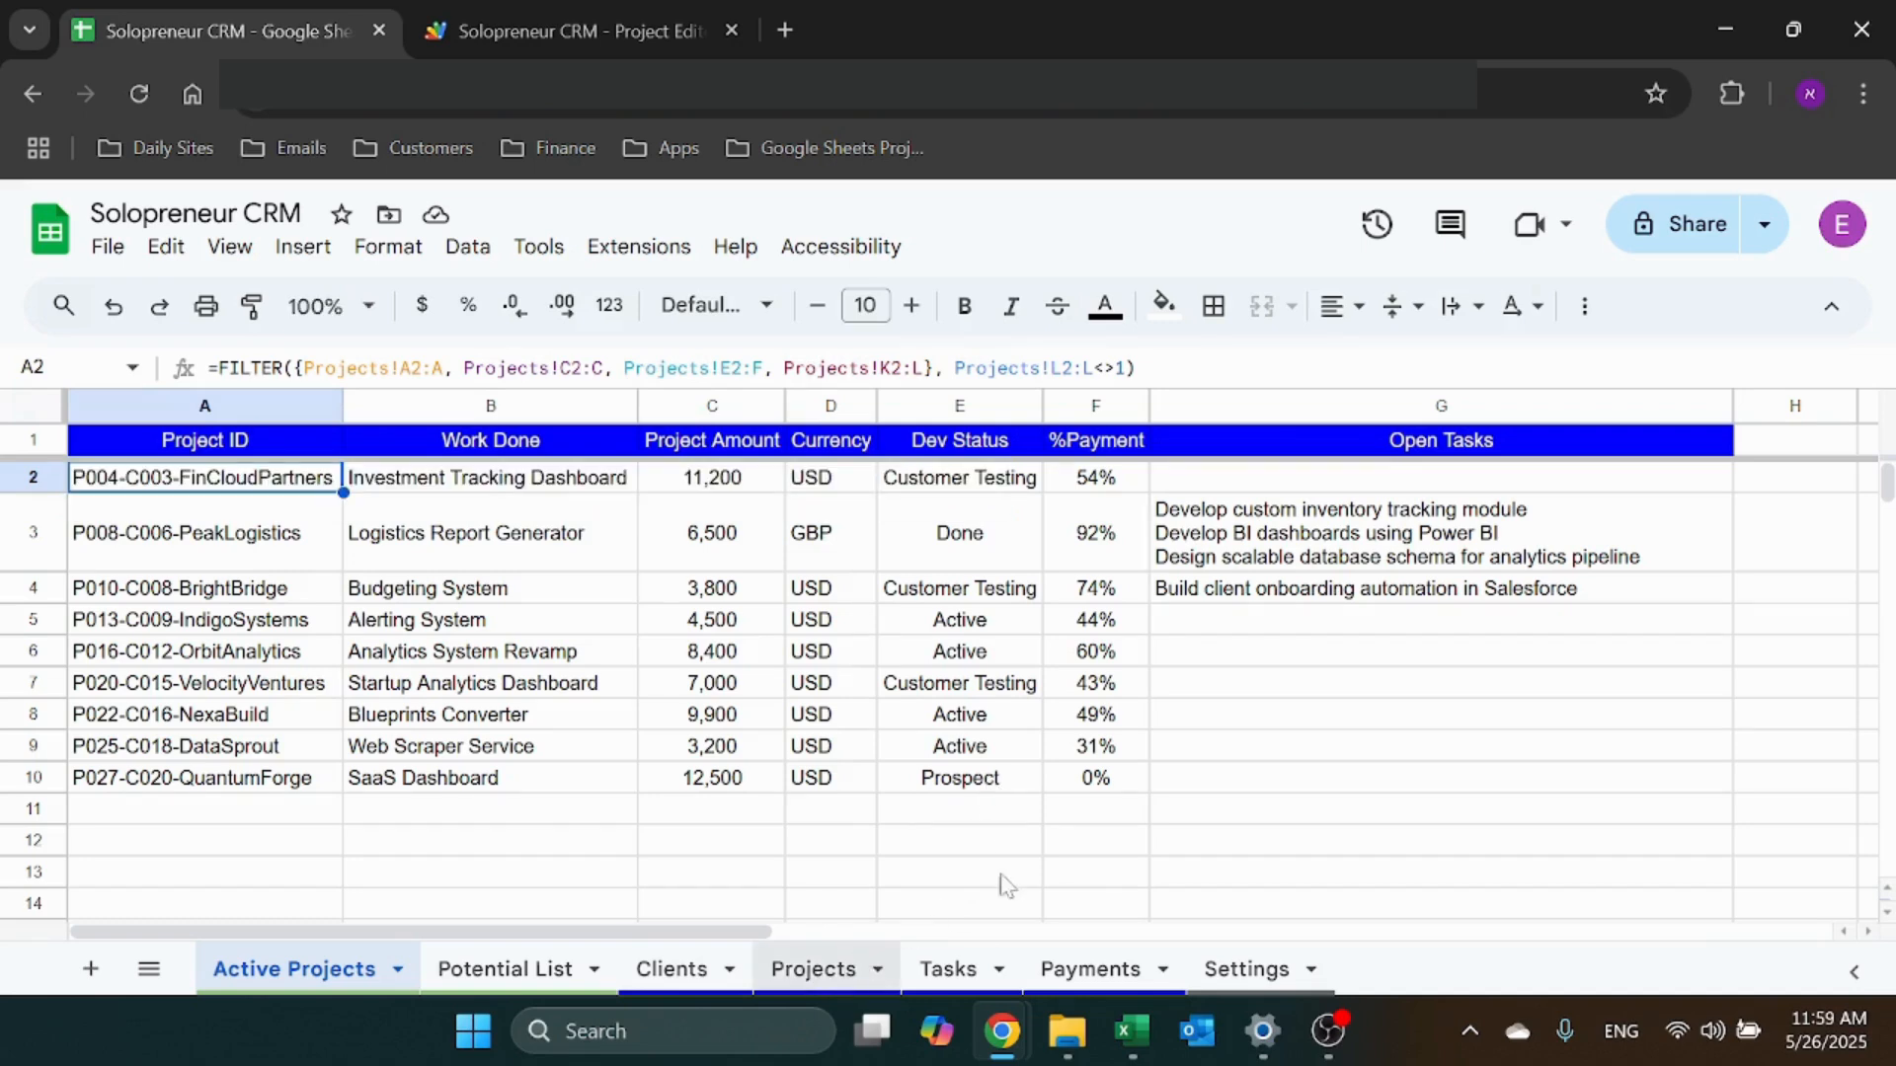
Review the Projects sheet's source columns, including Amount Open
{"action": "left_click", "coordinate": [815, 970]}
{"action": "left_click_drag", "start_coordinate": [592, 938], "coordinate": [800, 938]}
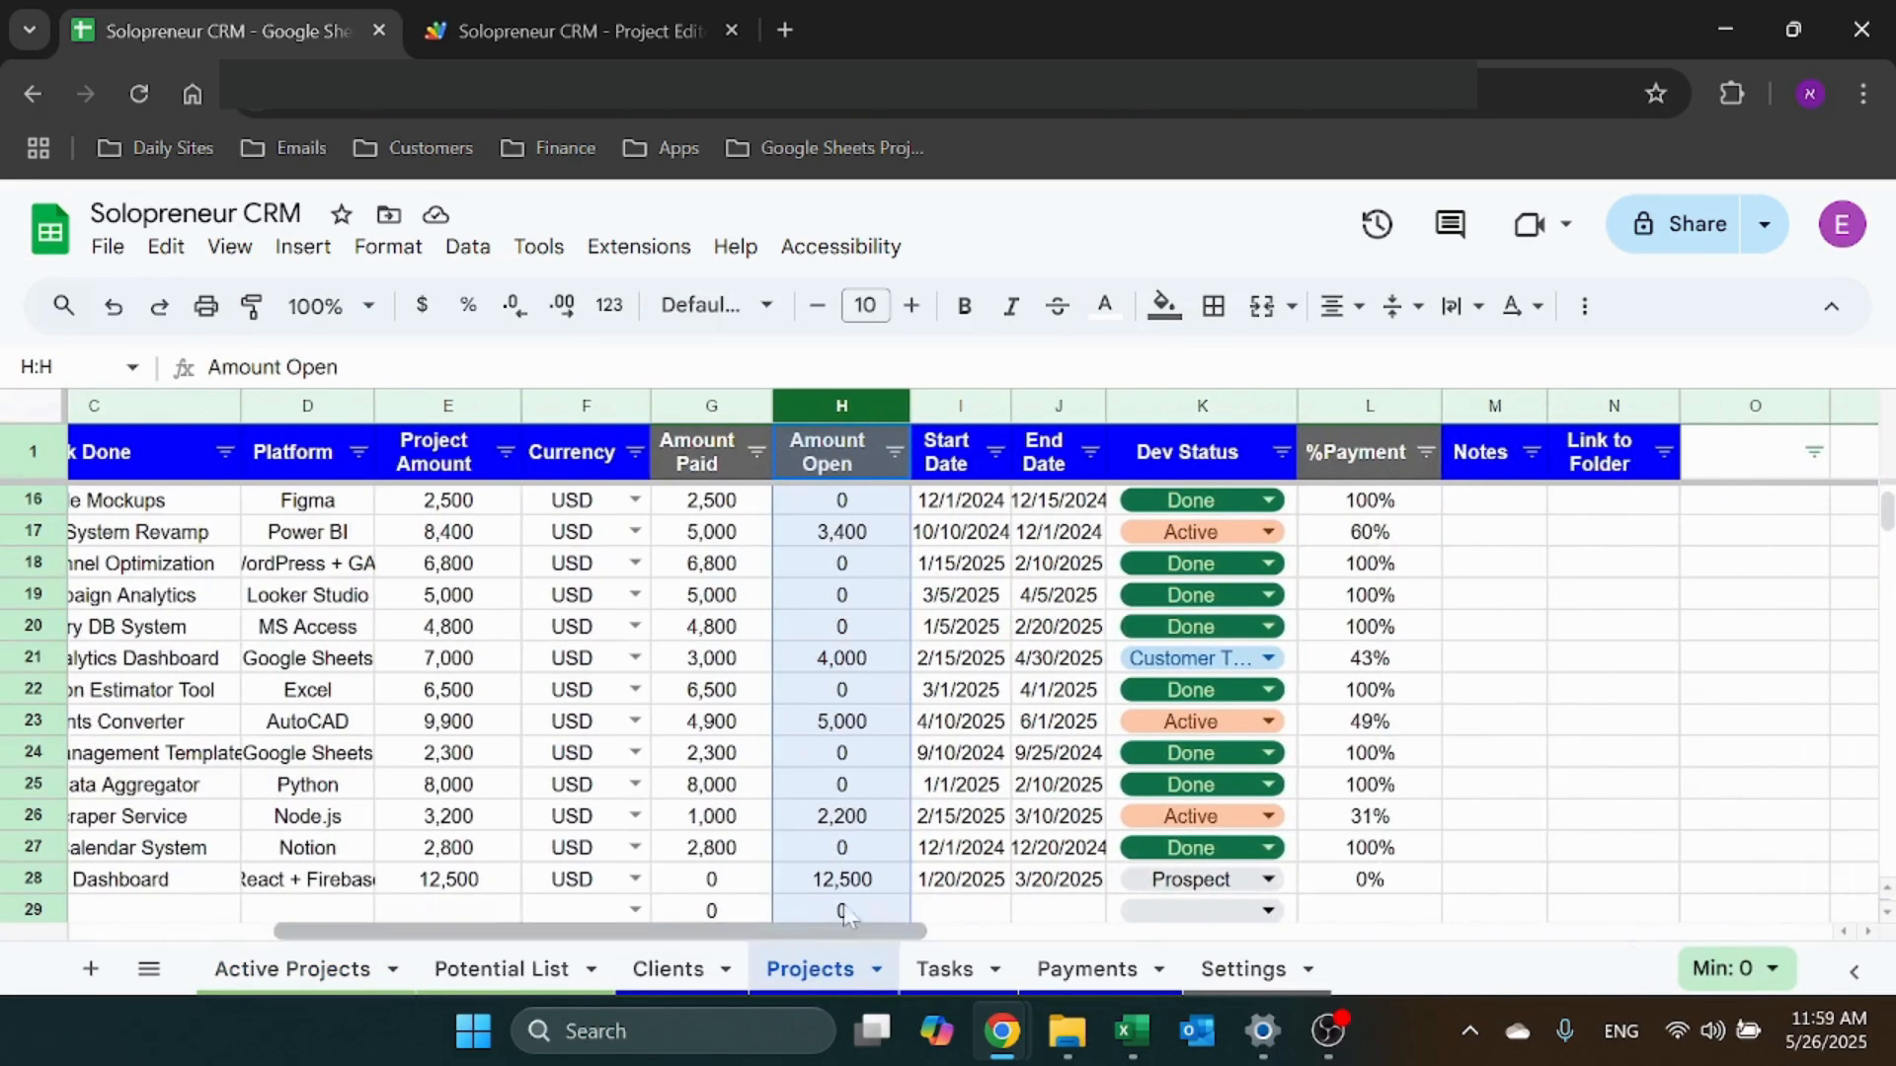
{"action": "left_click", "coordinate": [1471, 632]}
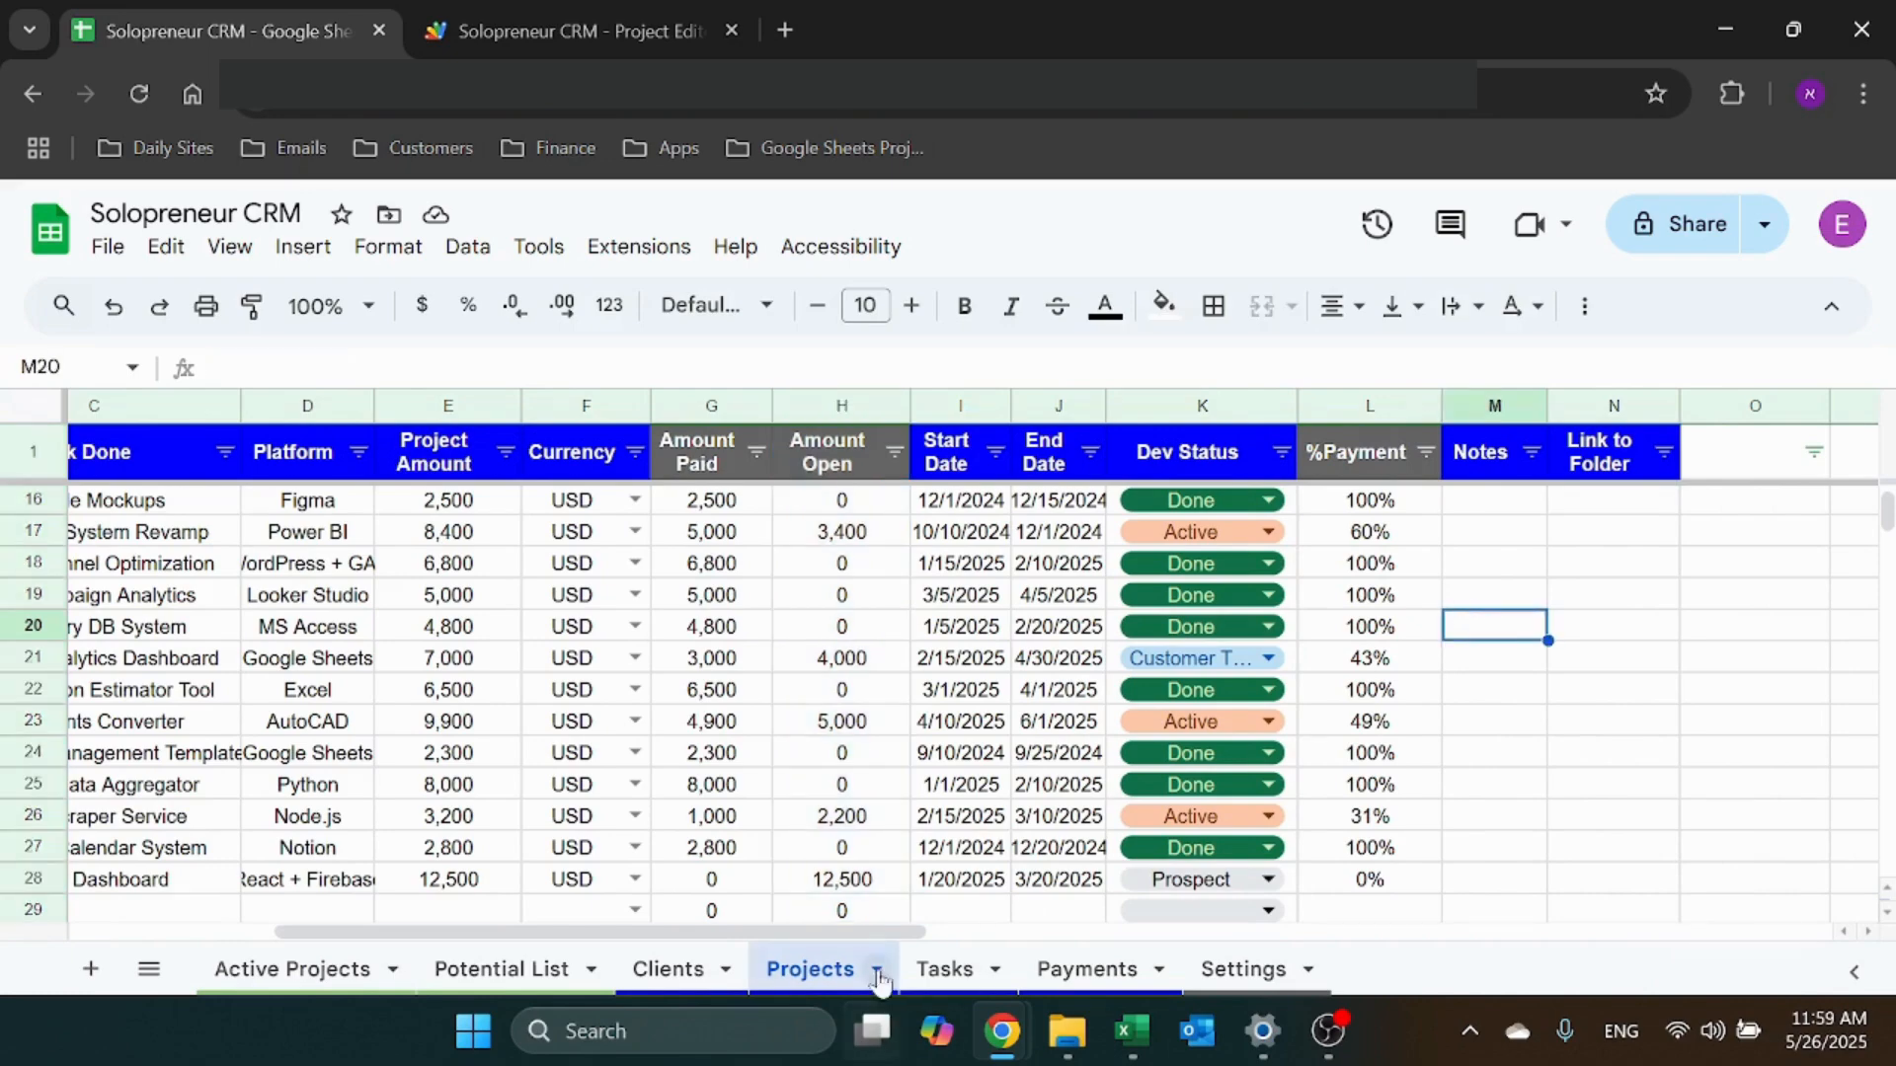
{"action": "left_click_drag", "start_coordinate": [880, 932], "coordinate": [501, 918]}
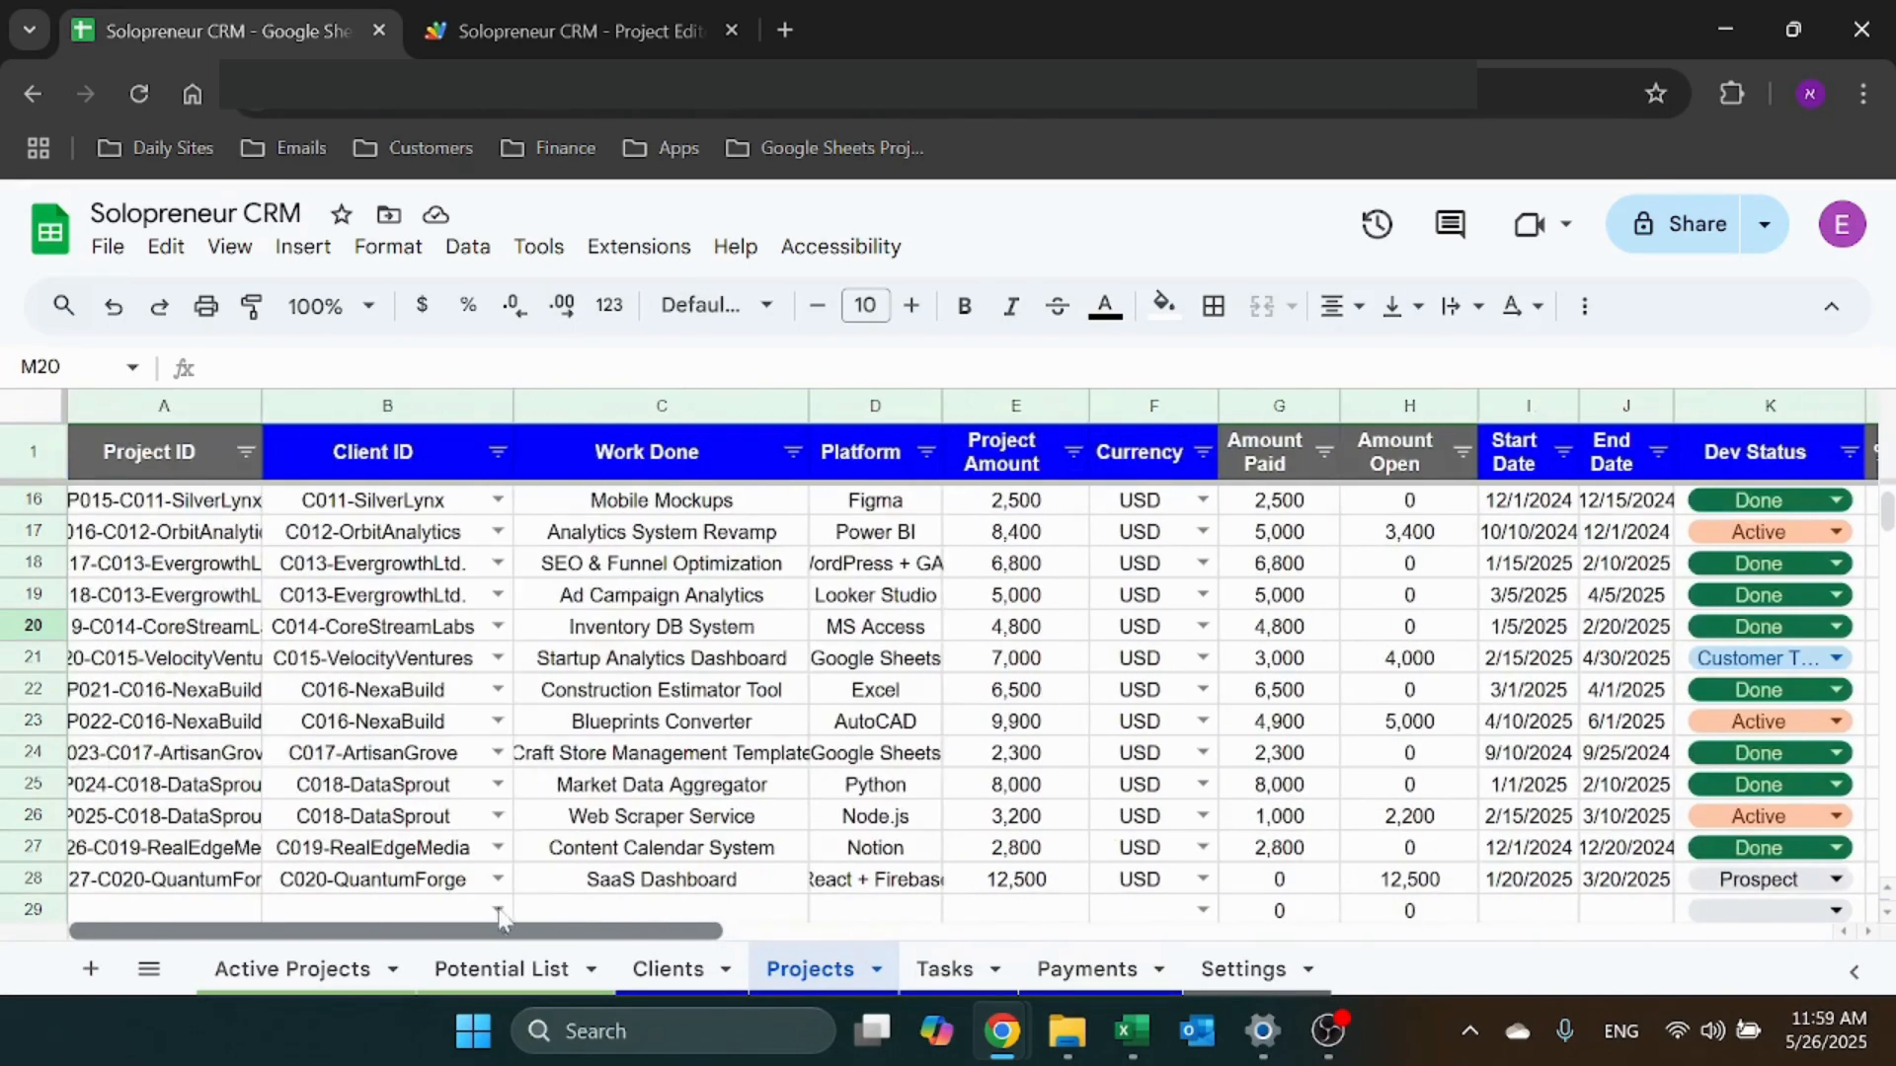
{"action": "left_click", "coordinate": [296, 972]}
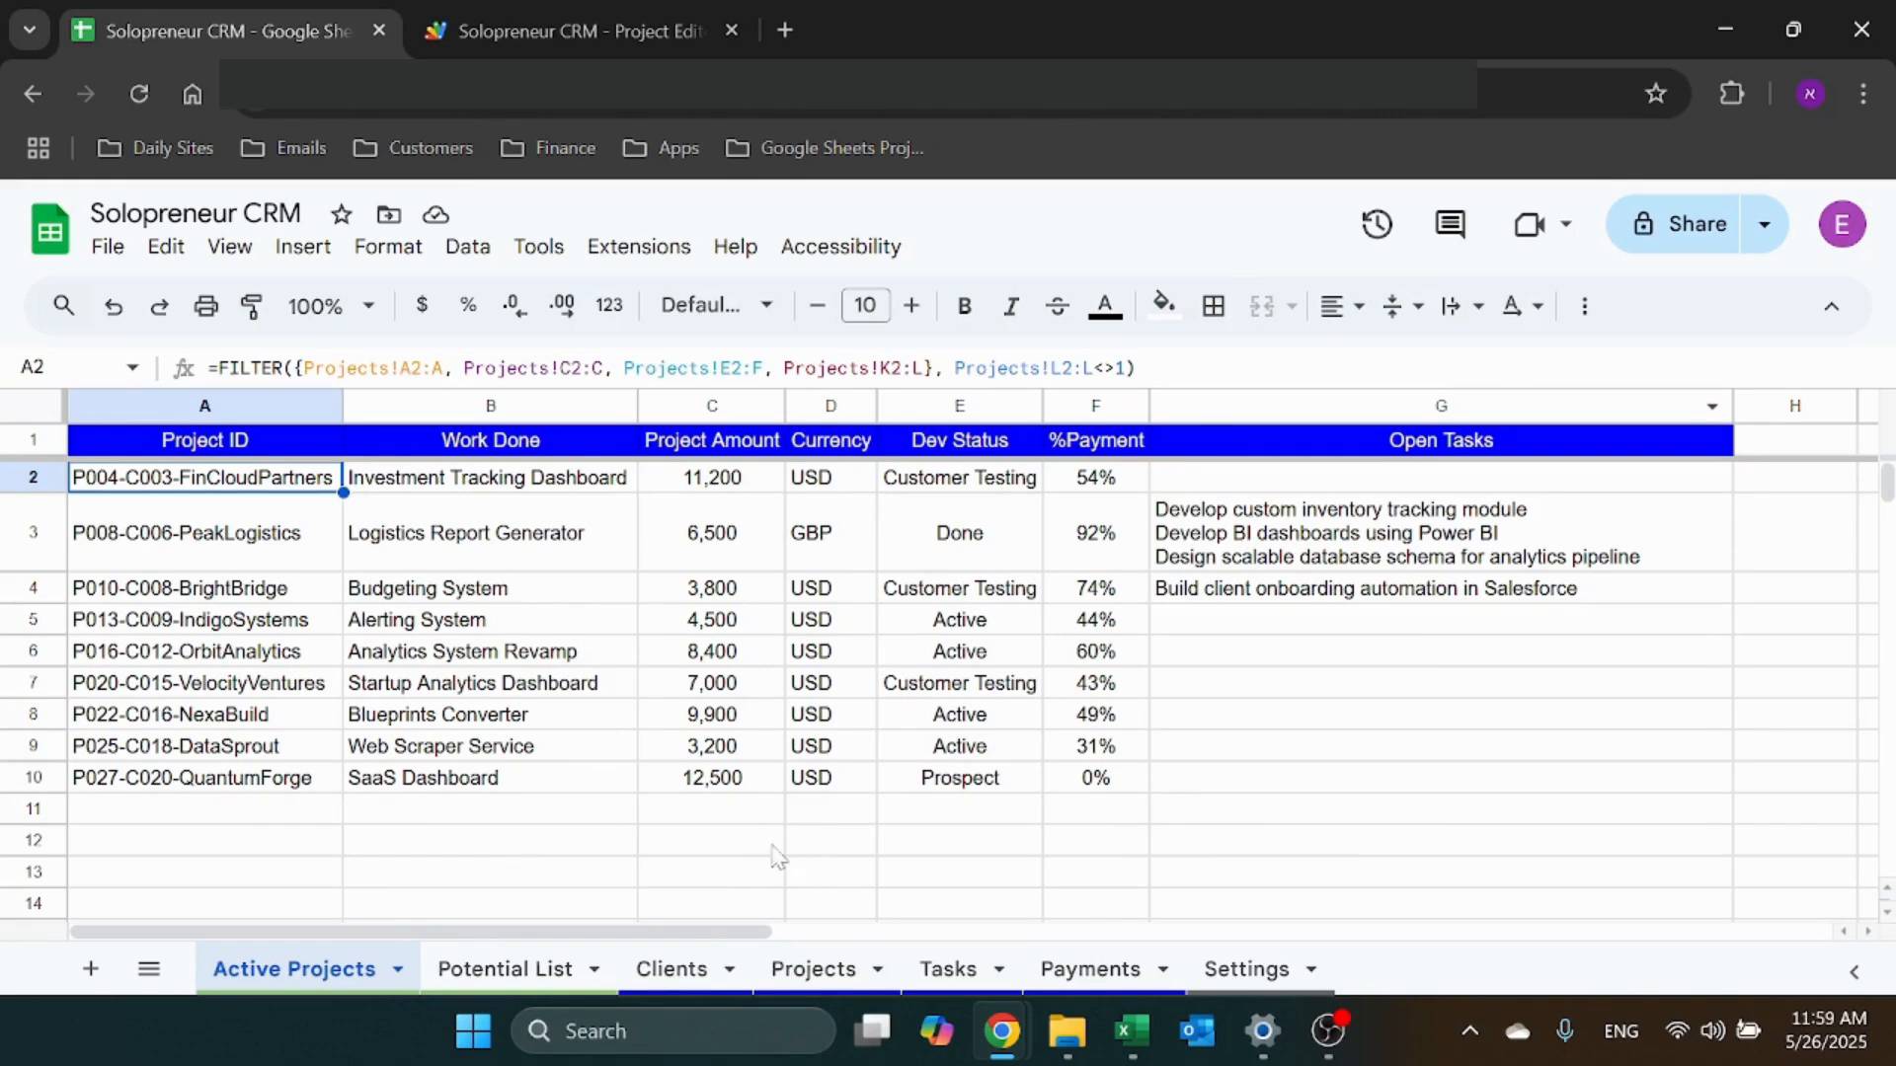
{"action": "left_click", "coordinate": [1284, 446]}
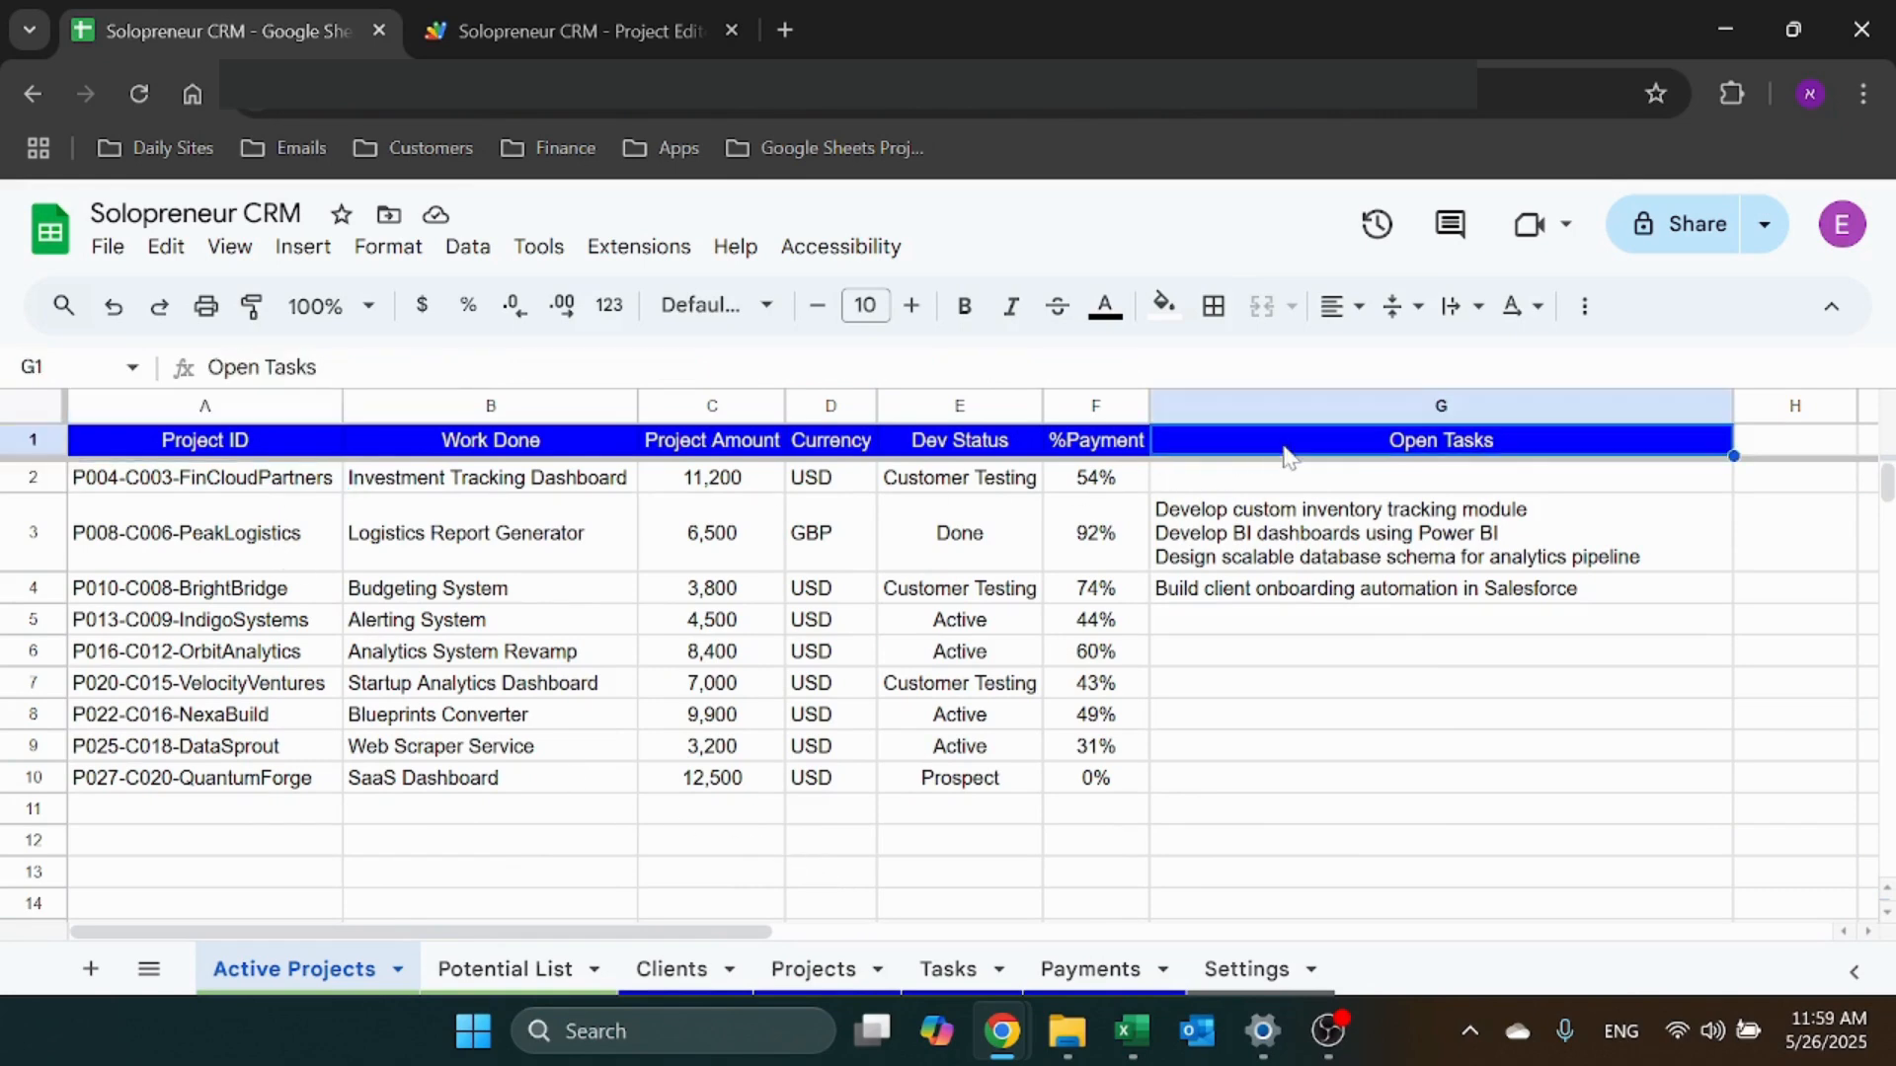
{"action": "left_click", "coordinate": [1284, 468]}
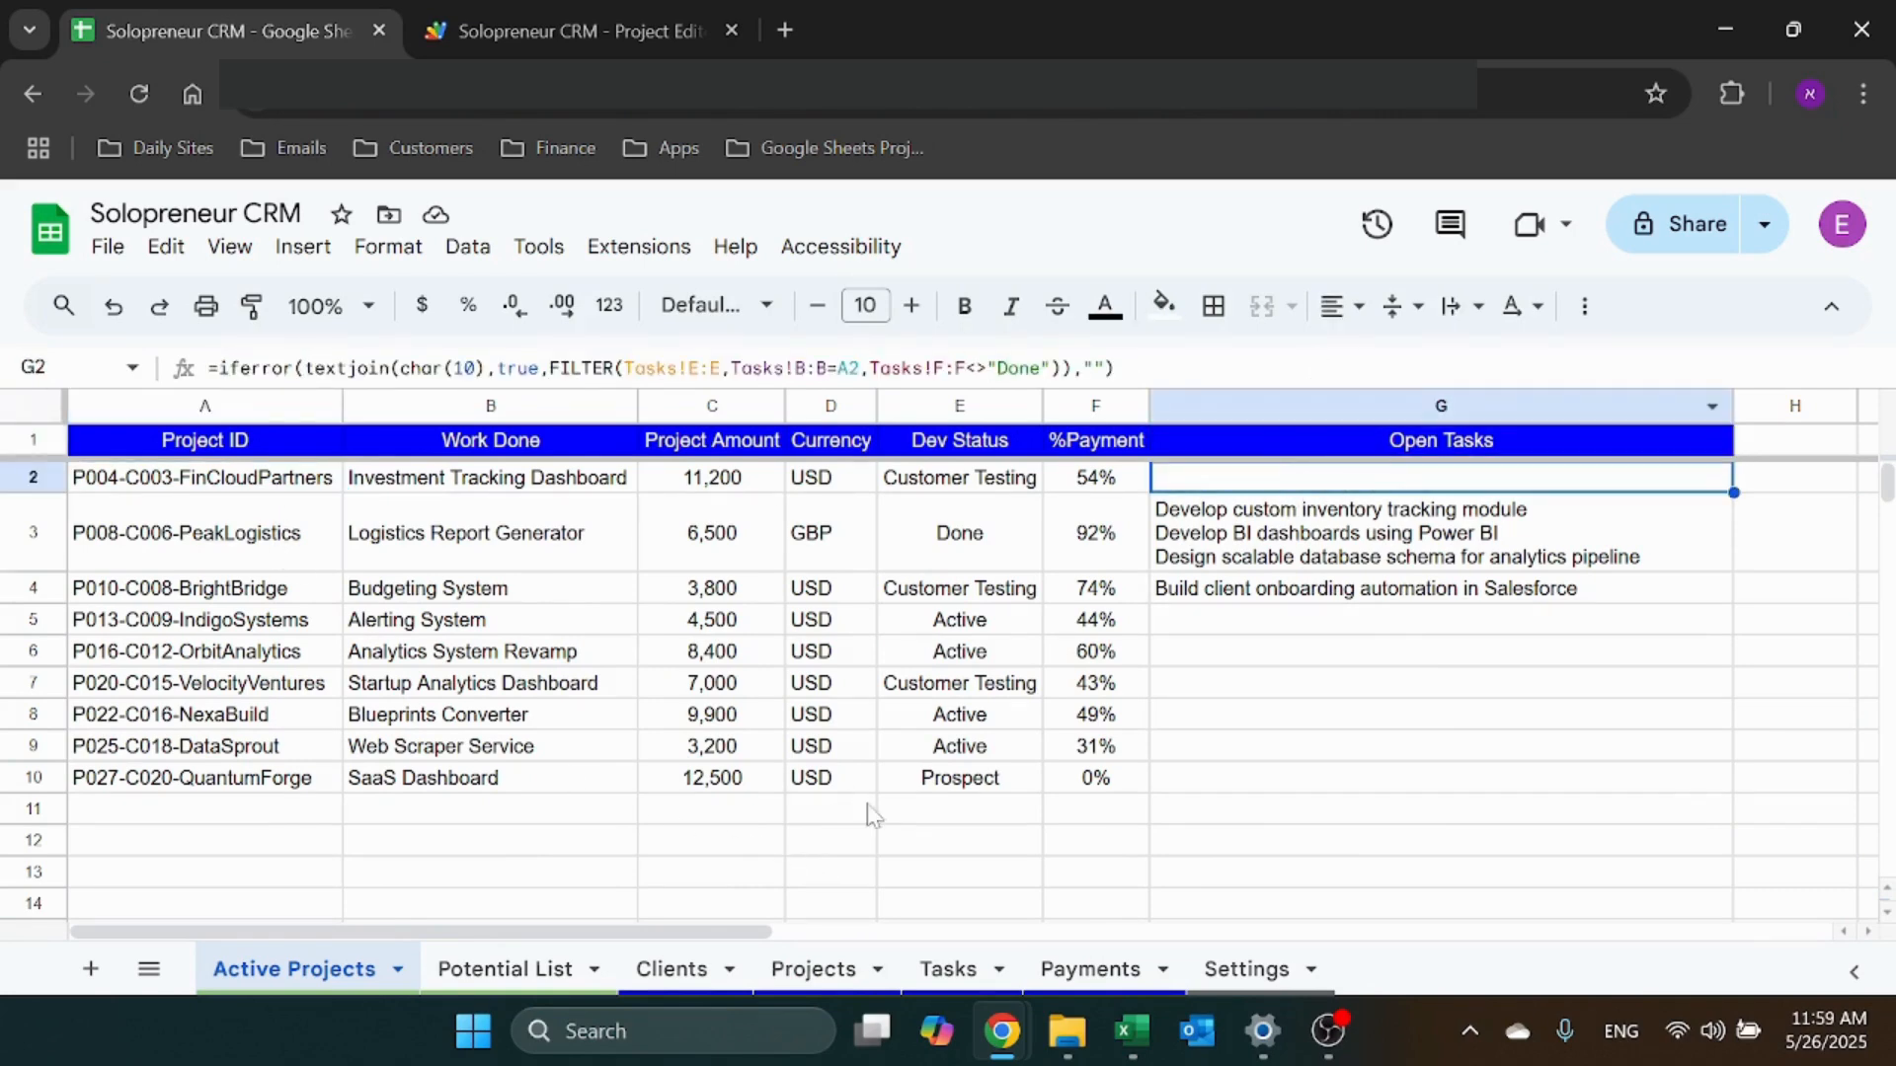
{"action": "left_click", "coordinate": [962, 973]}
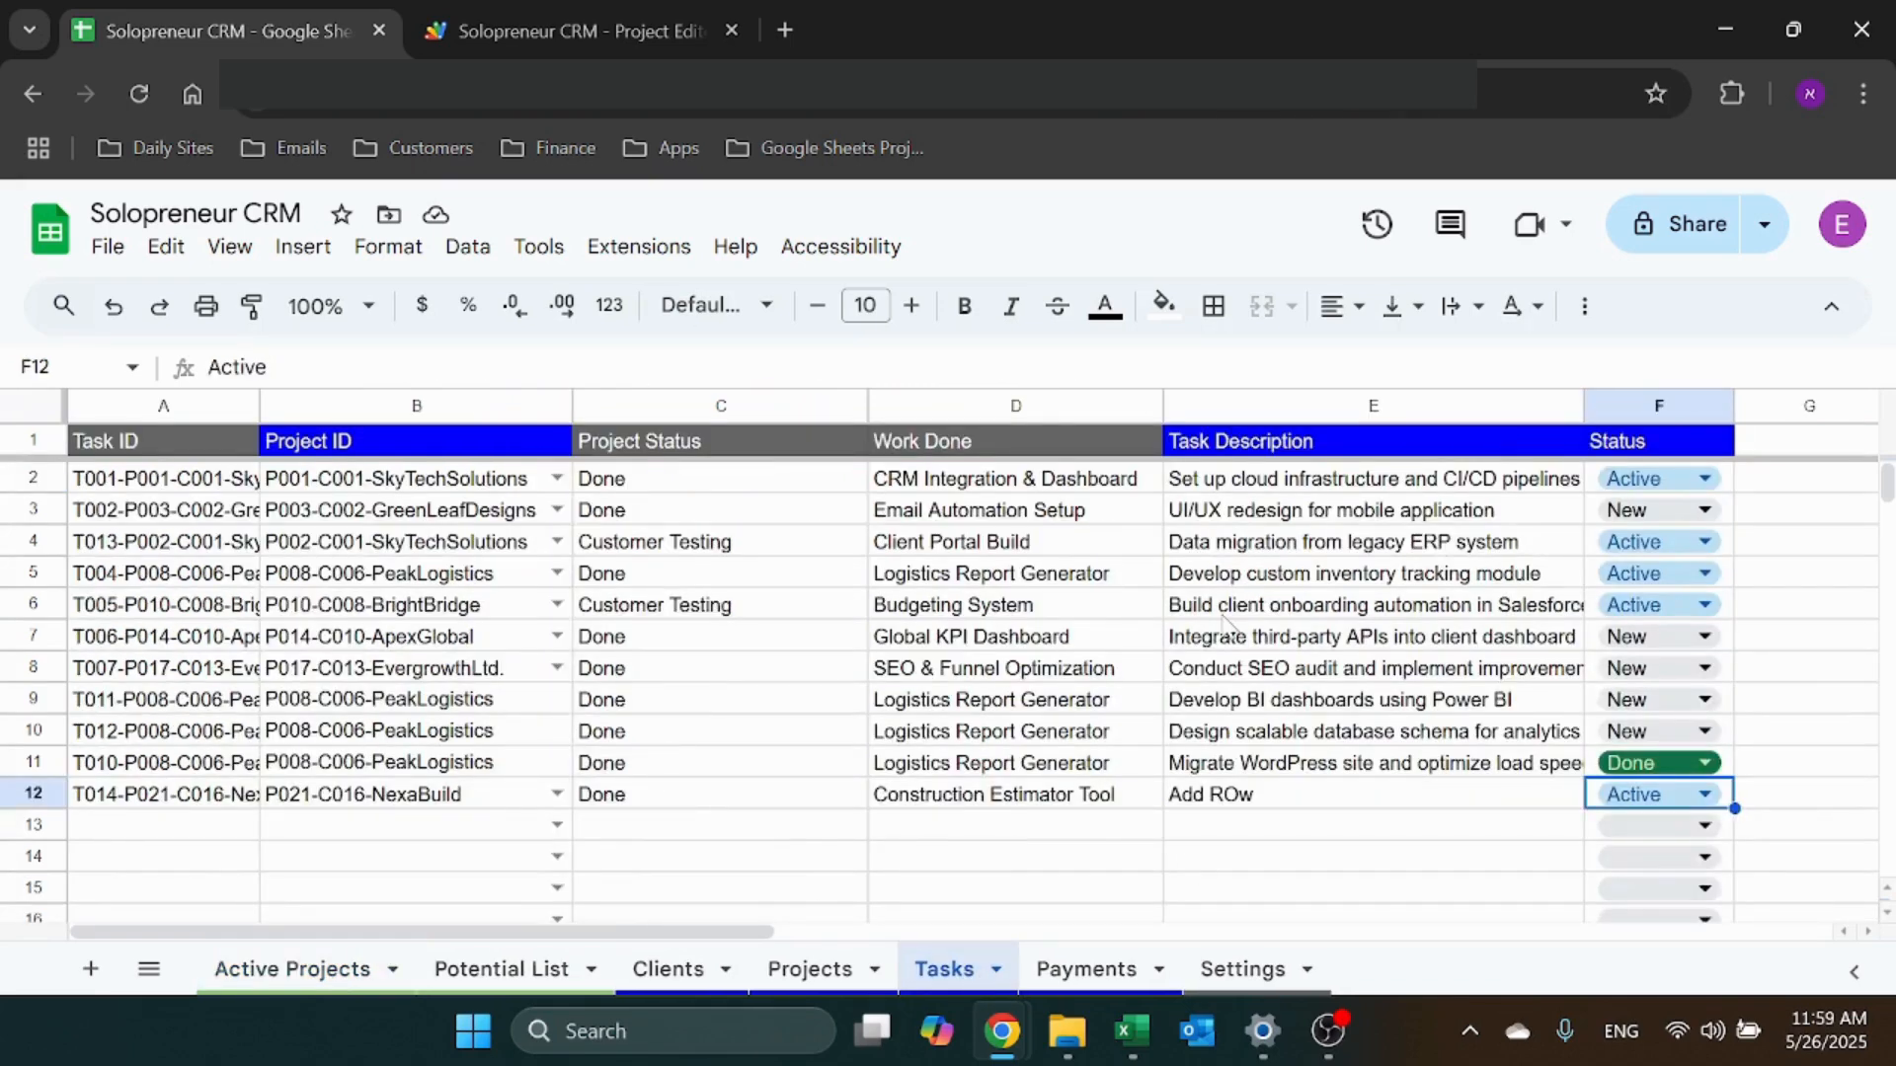
{"action": "left_click", "coordinate": [424, 407]}
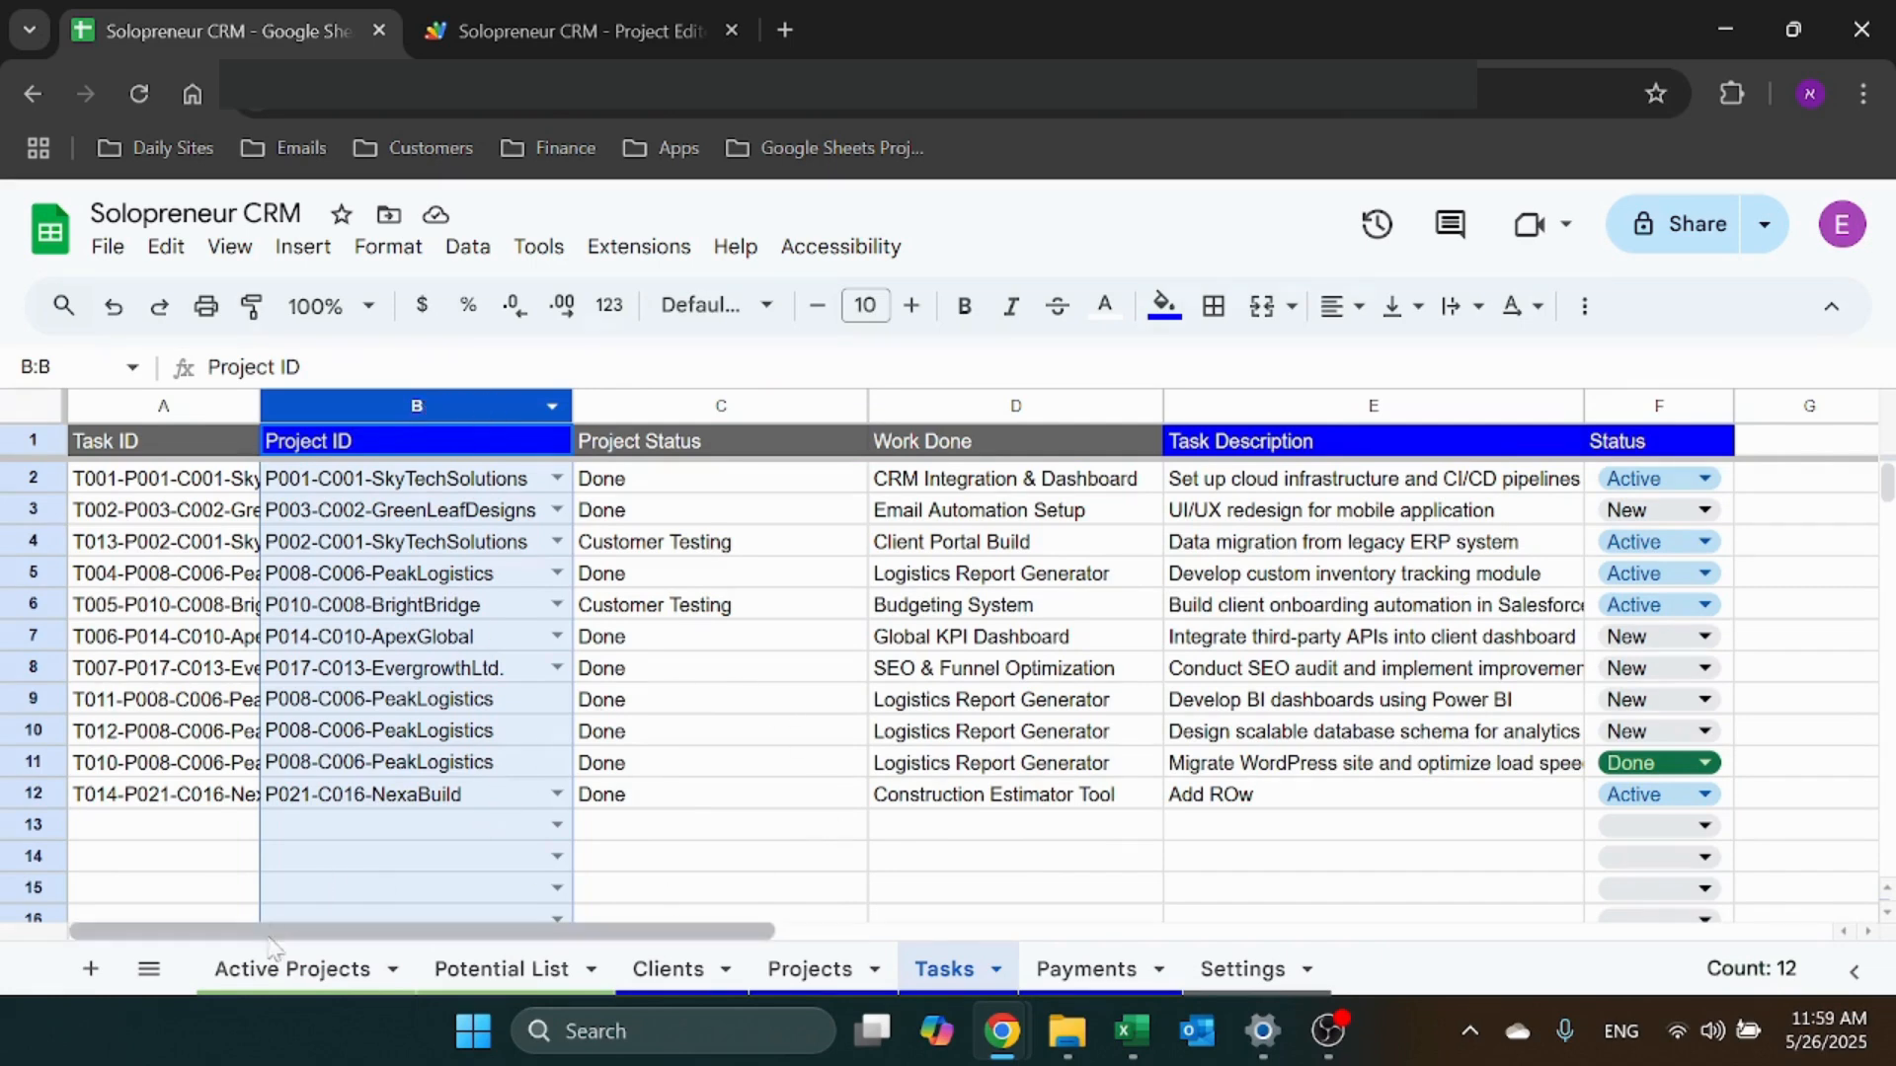
{"action": "left_click", "coordinate": [274, 969]}
{"action": "left_click", "coordinate": [1252, 533]}
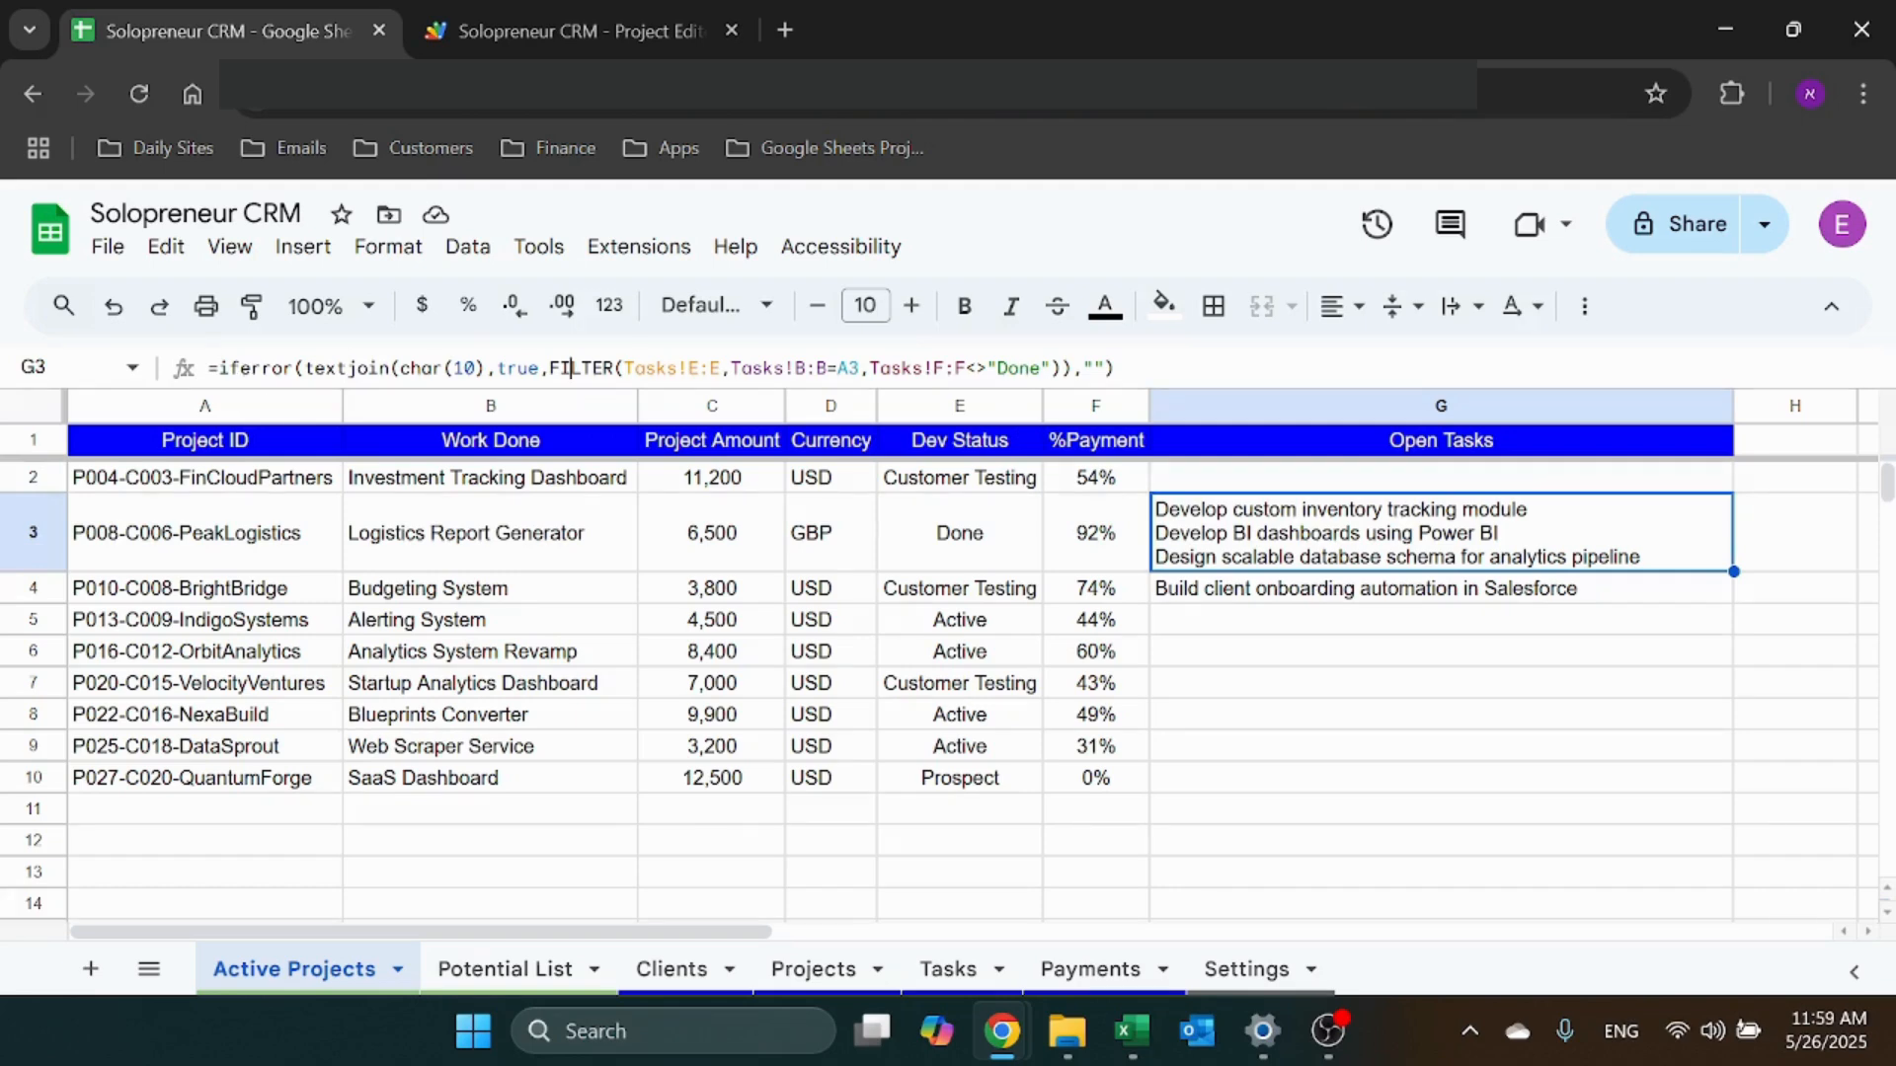
{"action": "left_click", "coordinate": [571, 368]}
{"action": "left_click_drag", "start_coordinate": [549, 367], "coordinate": [1072, 367]}
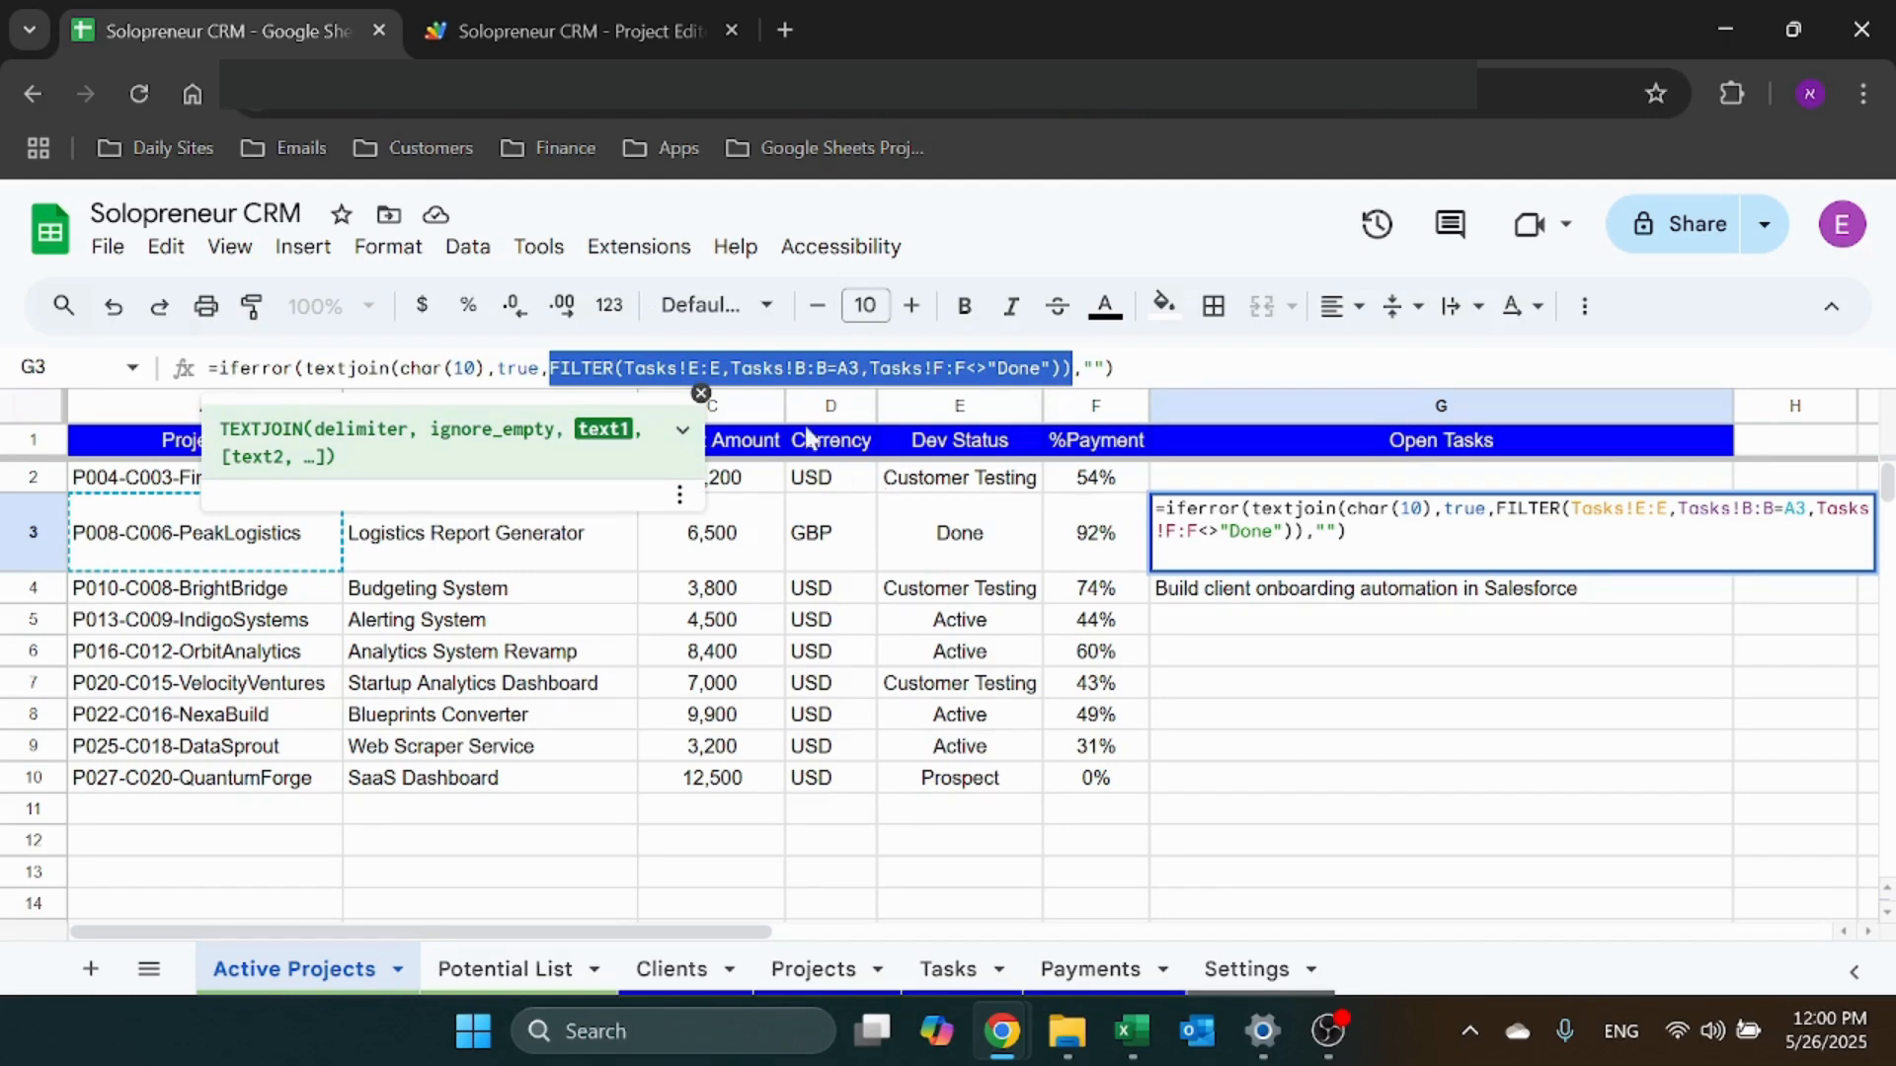
{"action": "key", "text": "Escape"}
{"action": "key", "text": "F2"}
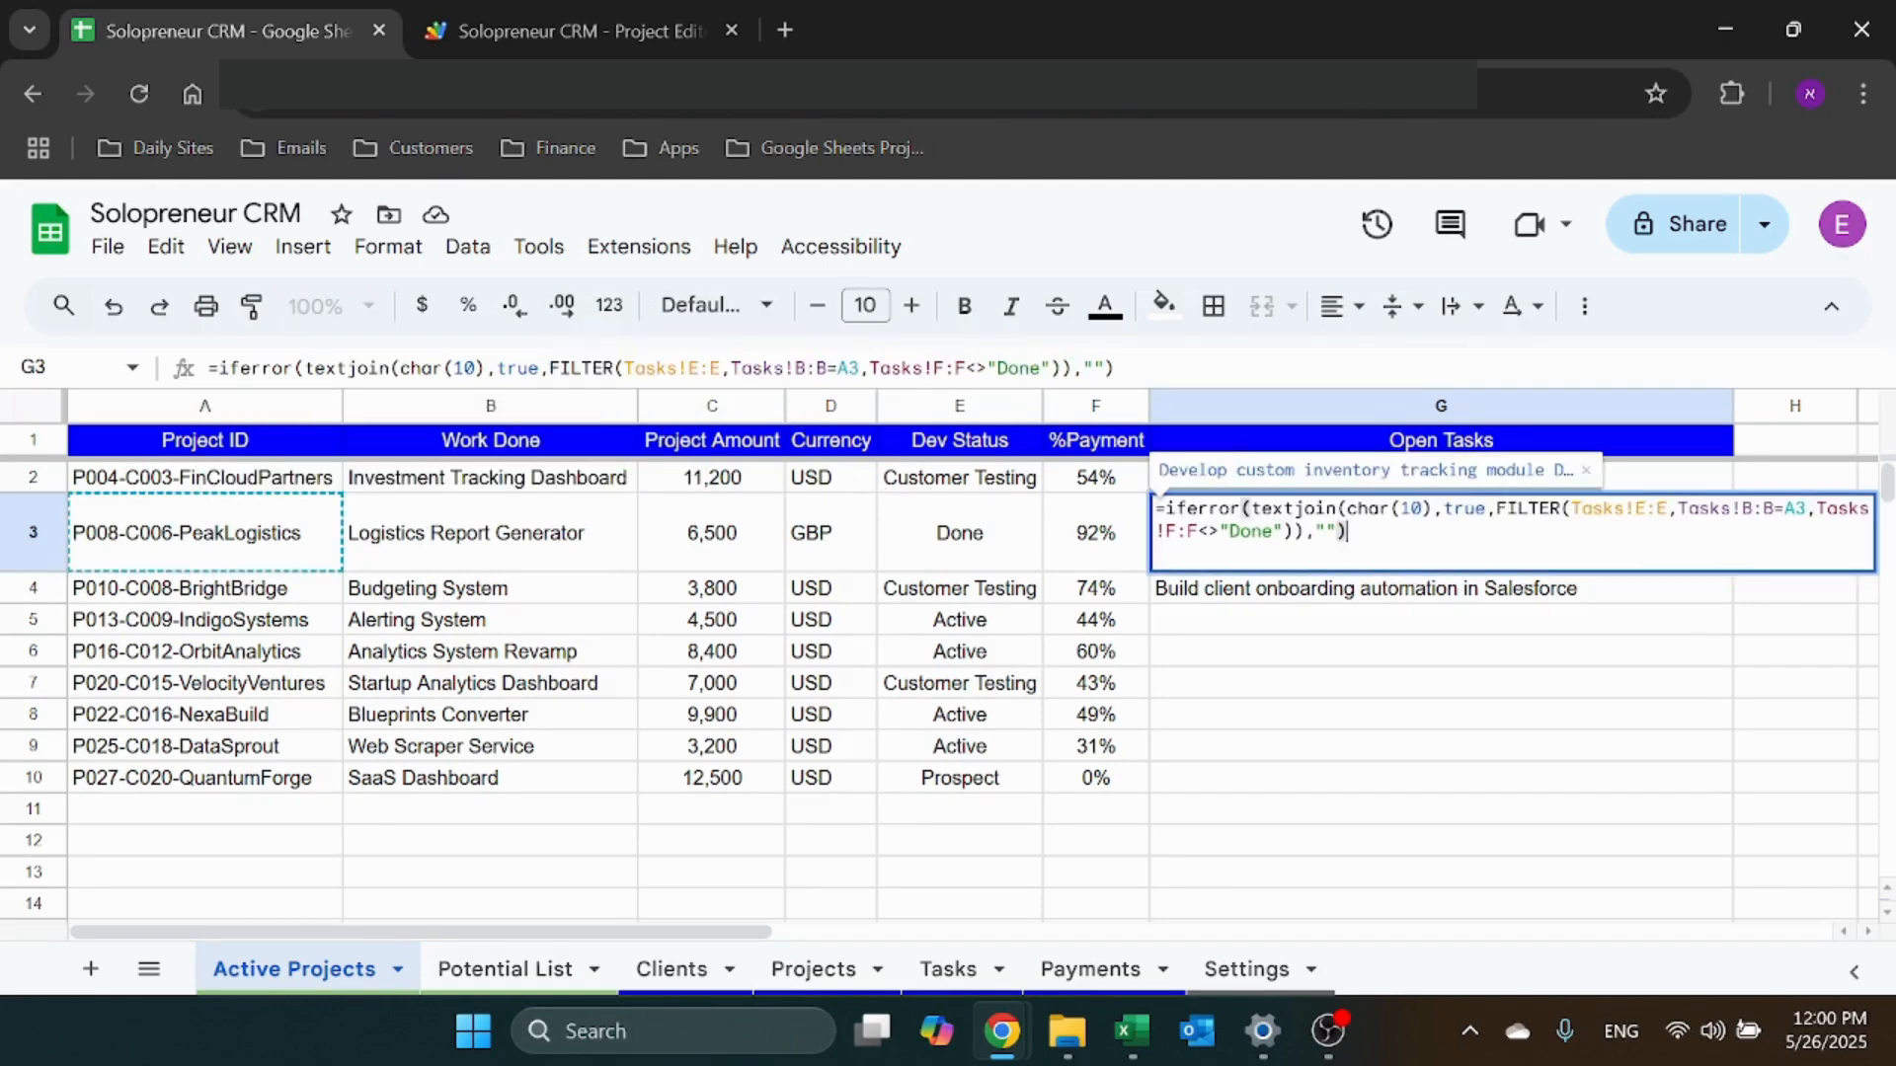
{"action": "key", "text": "Escape"}
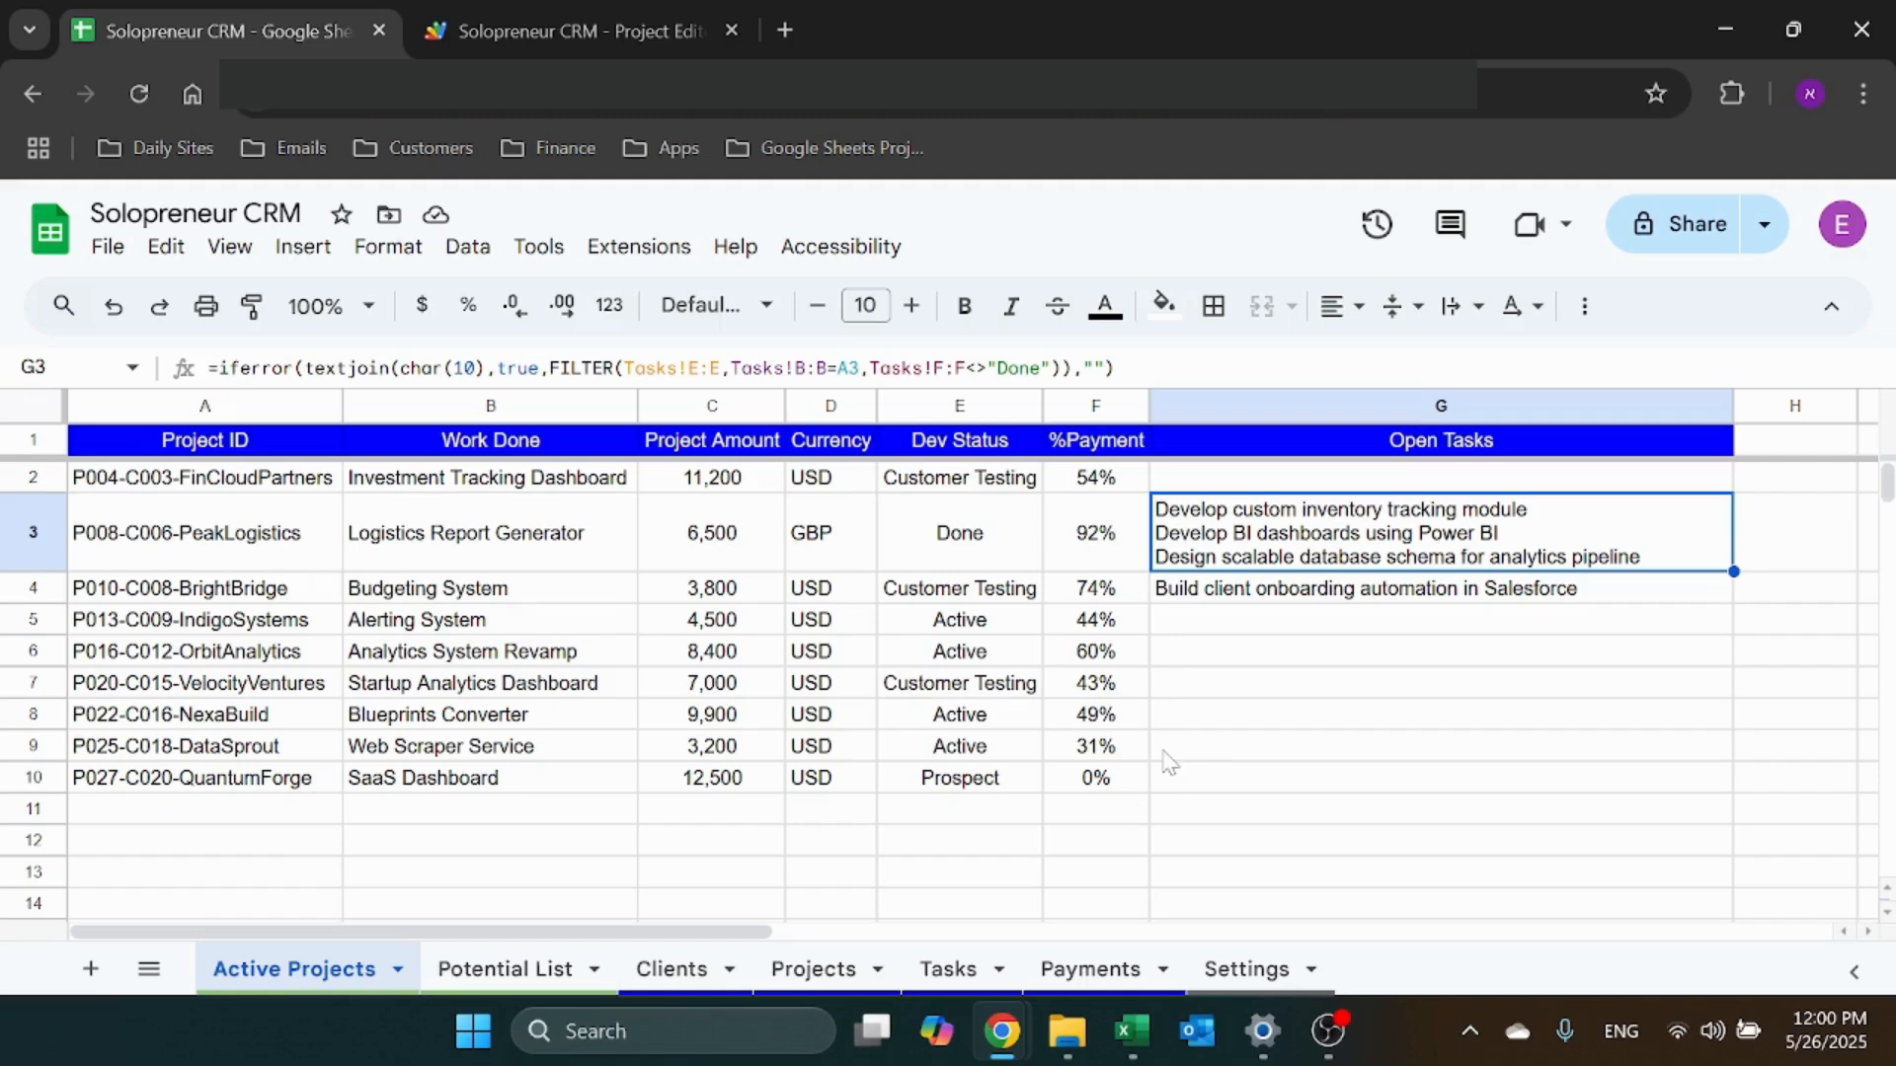
{"action": "left_click", "coordinate": [337, 368]}
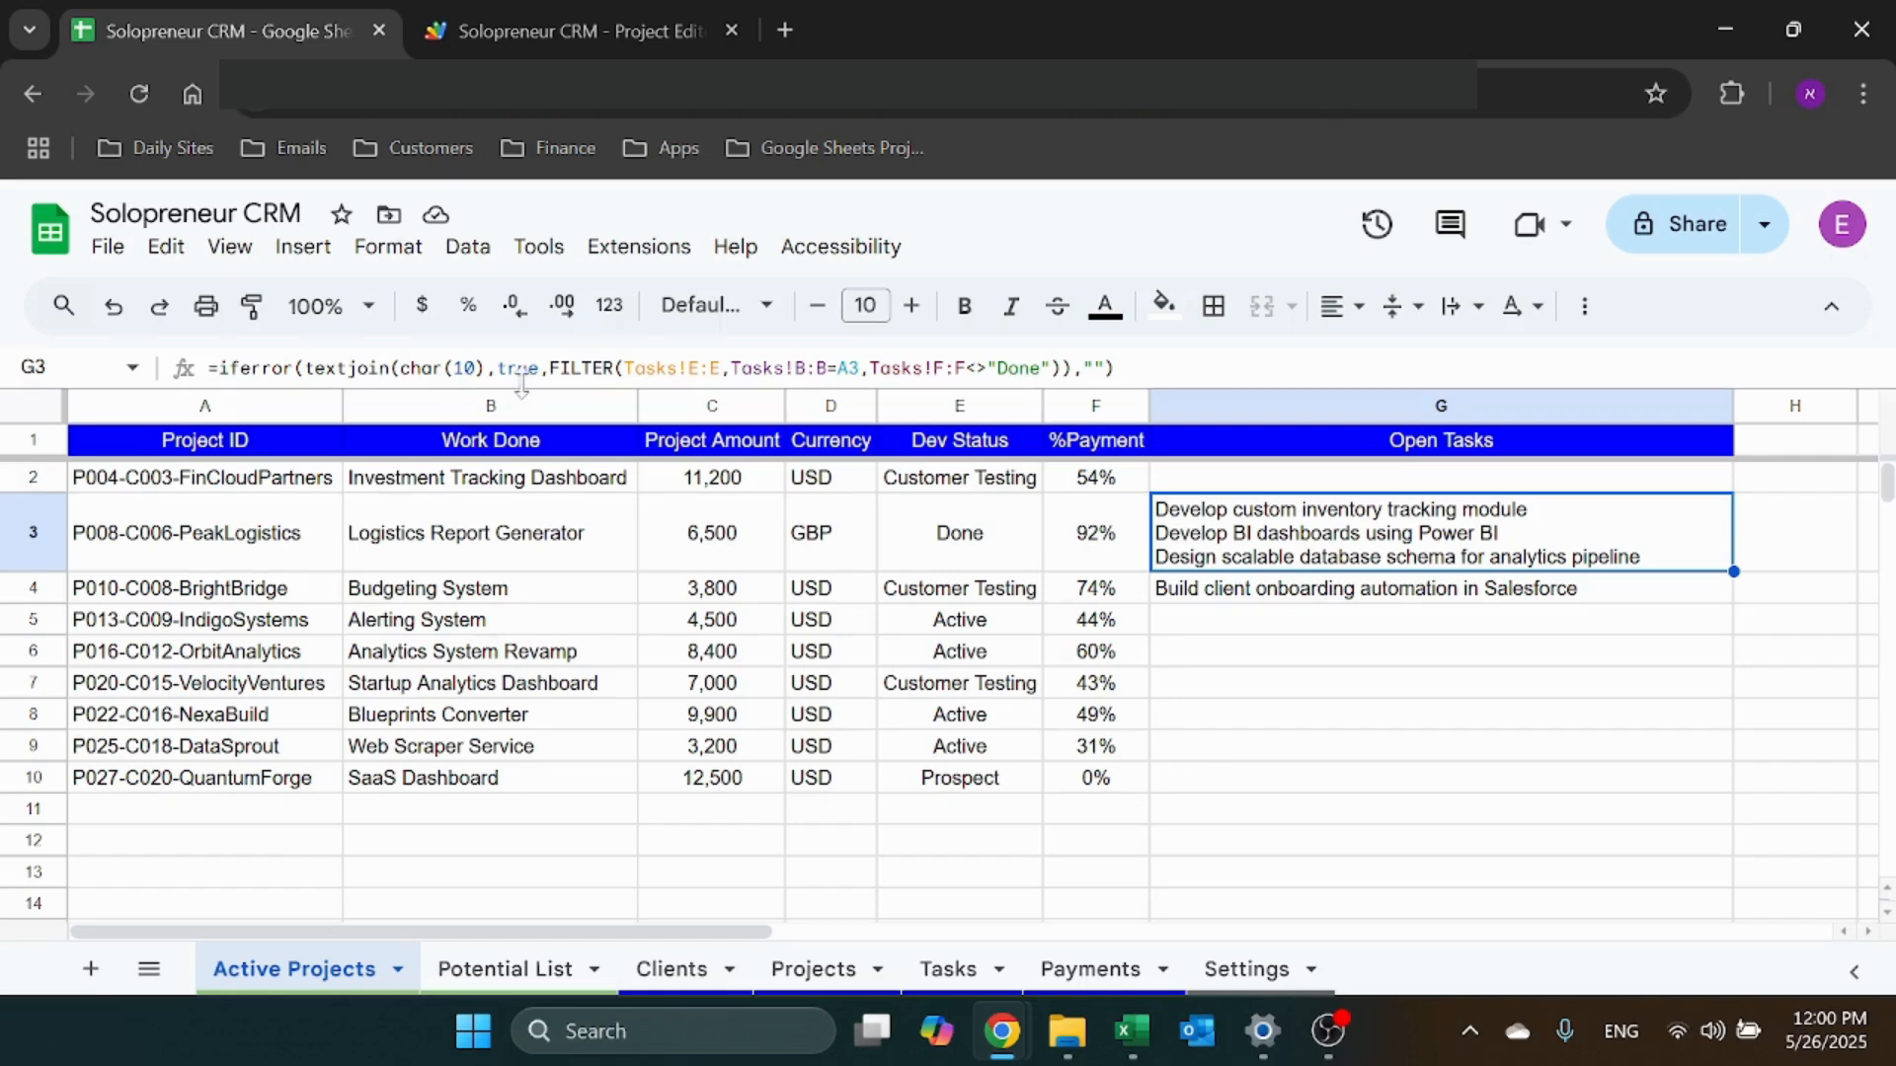
{"action": "left_click", "coordinate": [412, 368]}
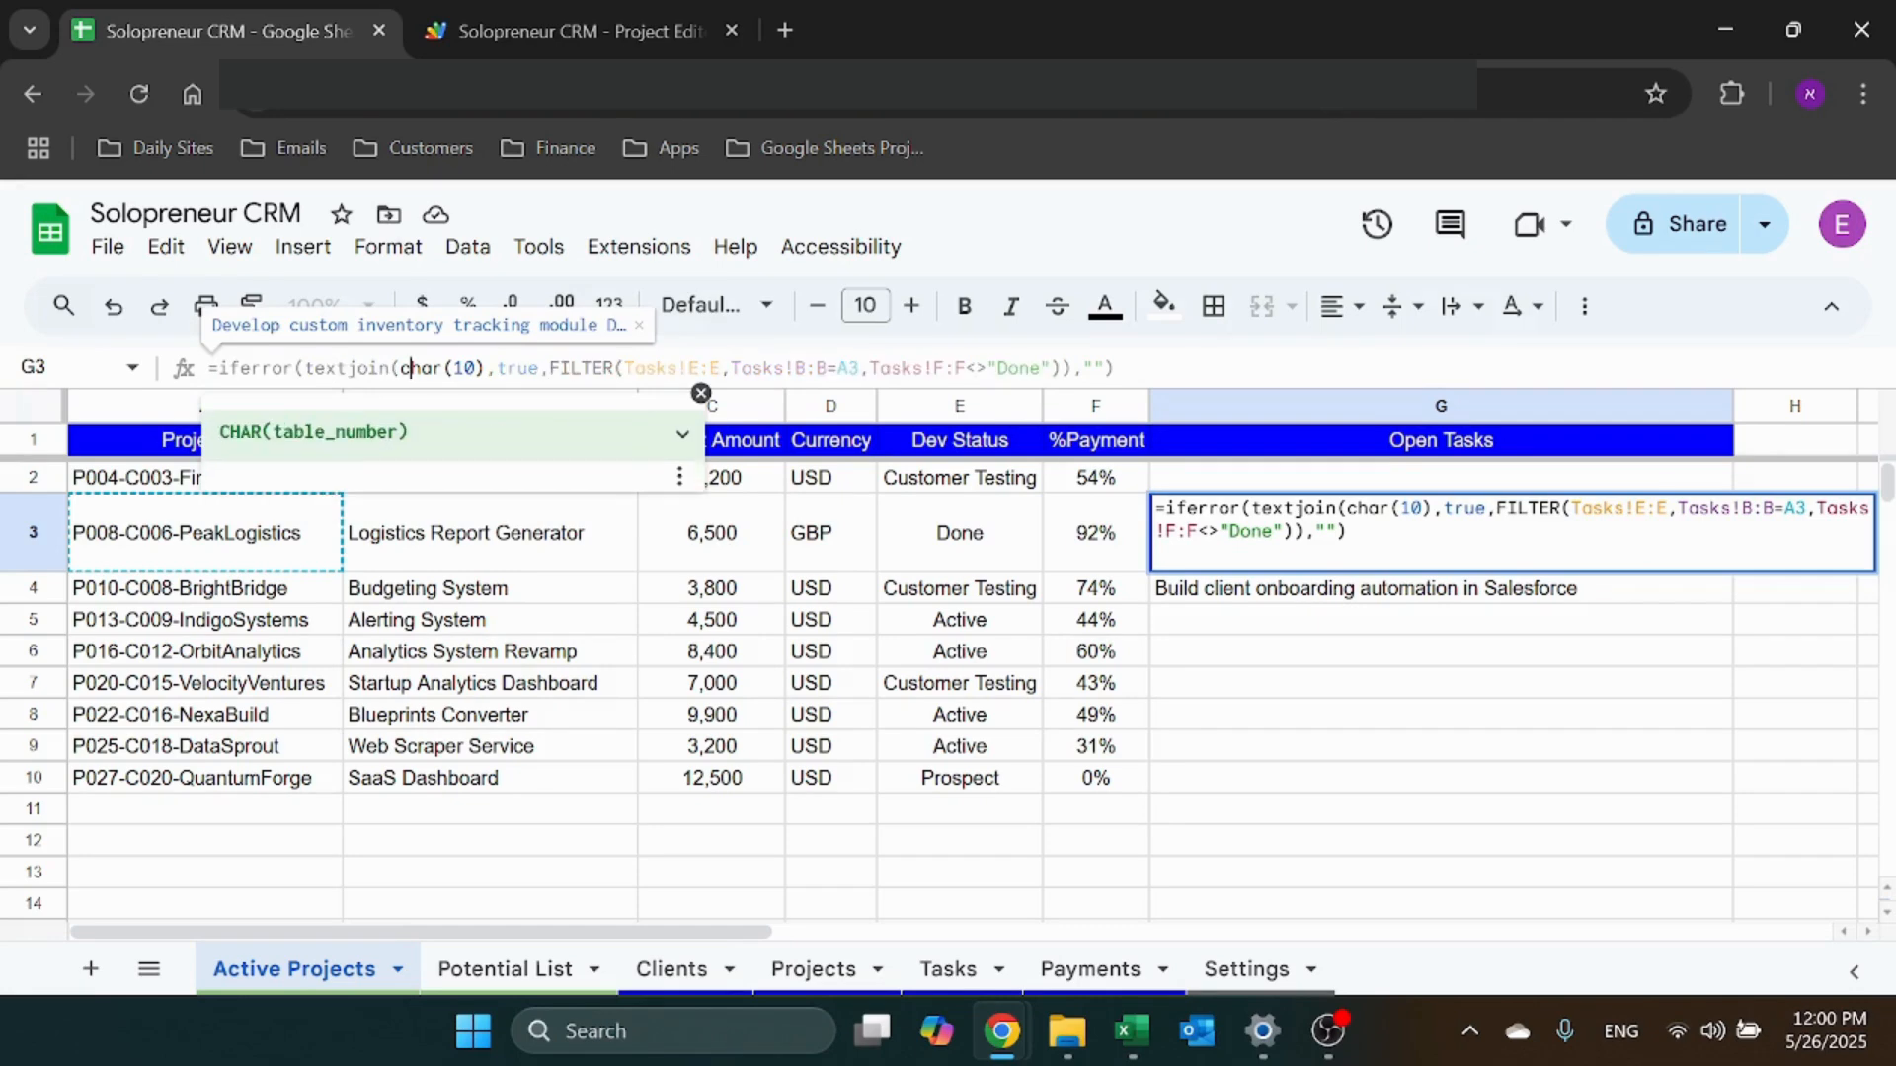
{"action": "left_click", "coordinate": [337, 369]}
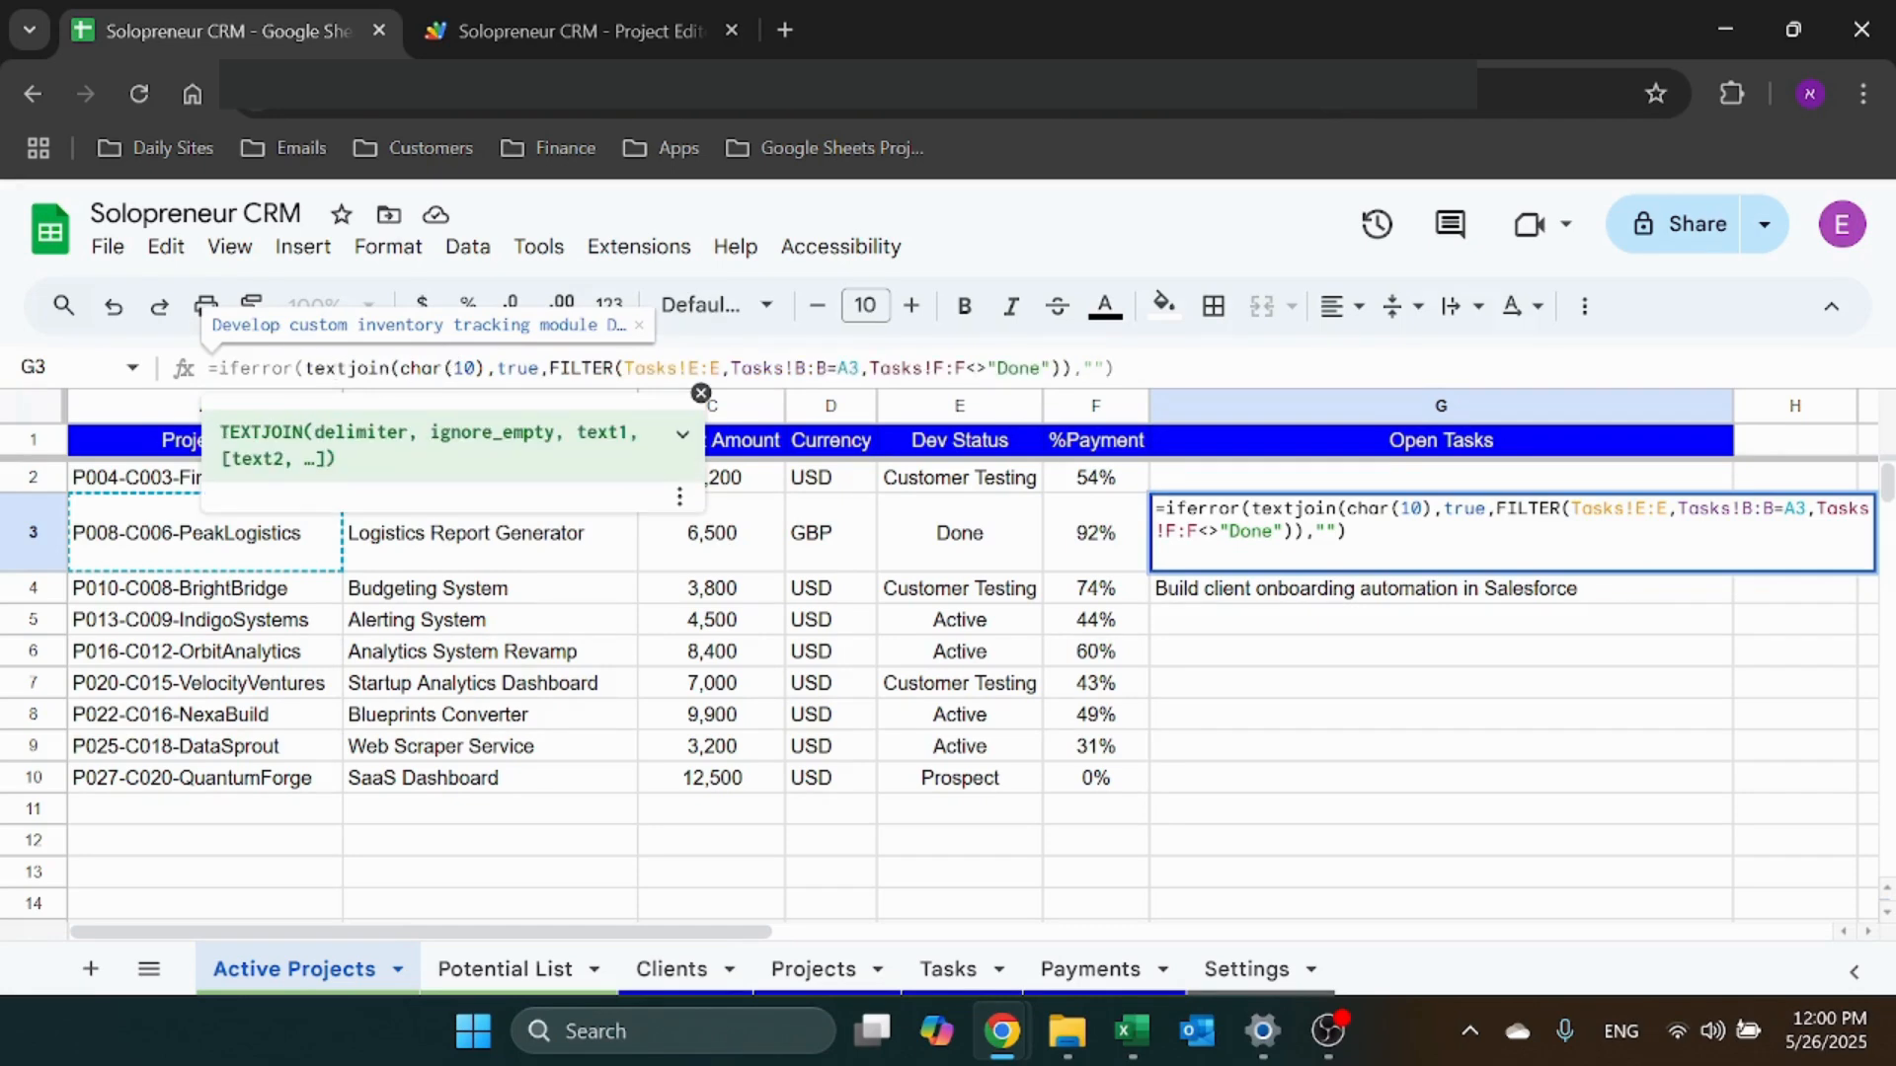
{"action": "left_click", "coordinate": [420, 368]}
{"action": "left_click", "coordinate": [484, 368]}
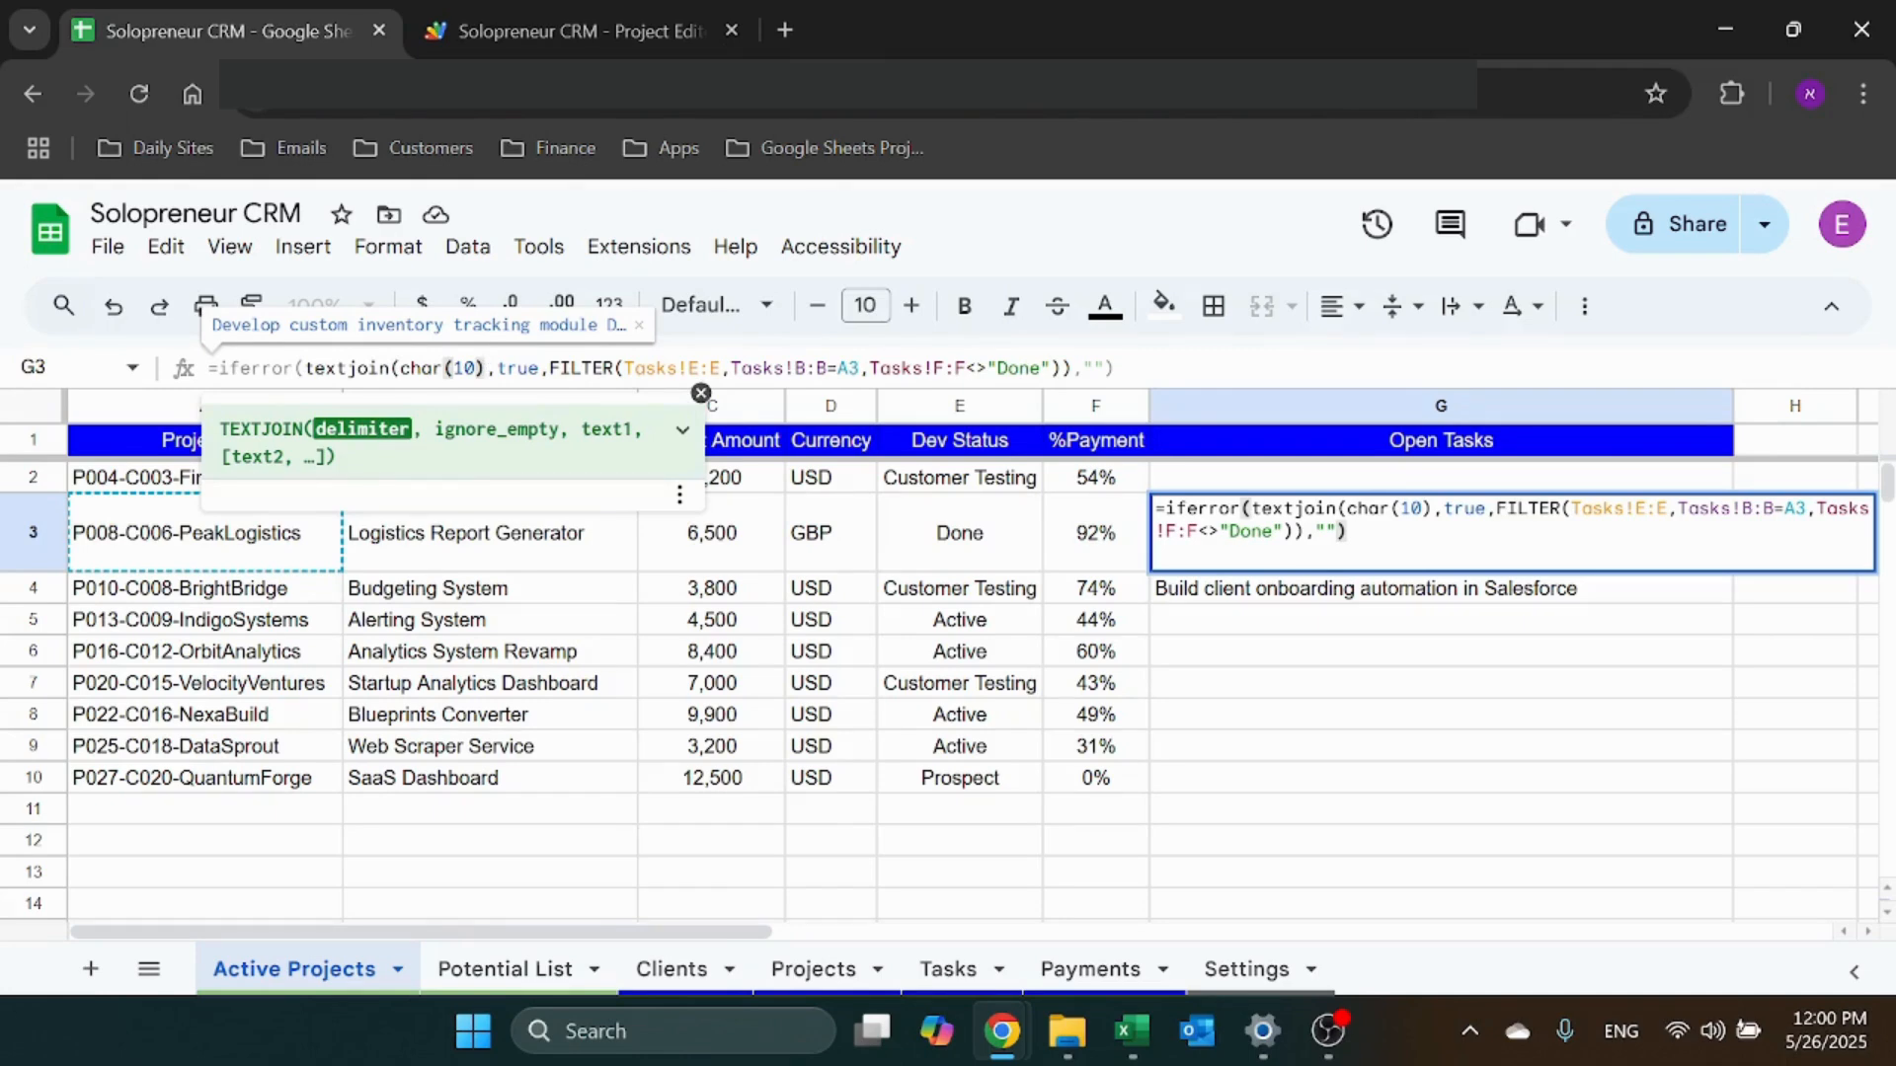
{"action": "left_click", "coordinate": [539, 368]}
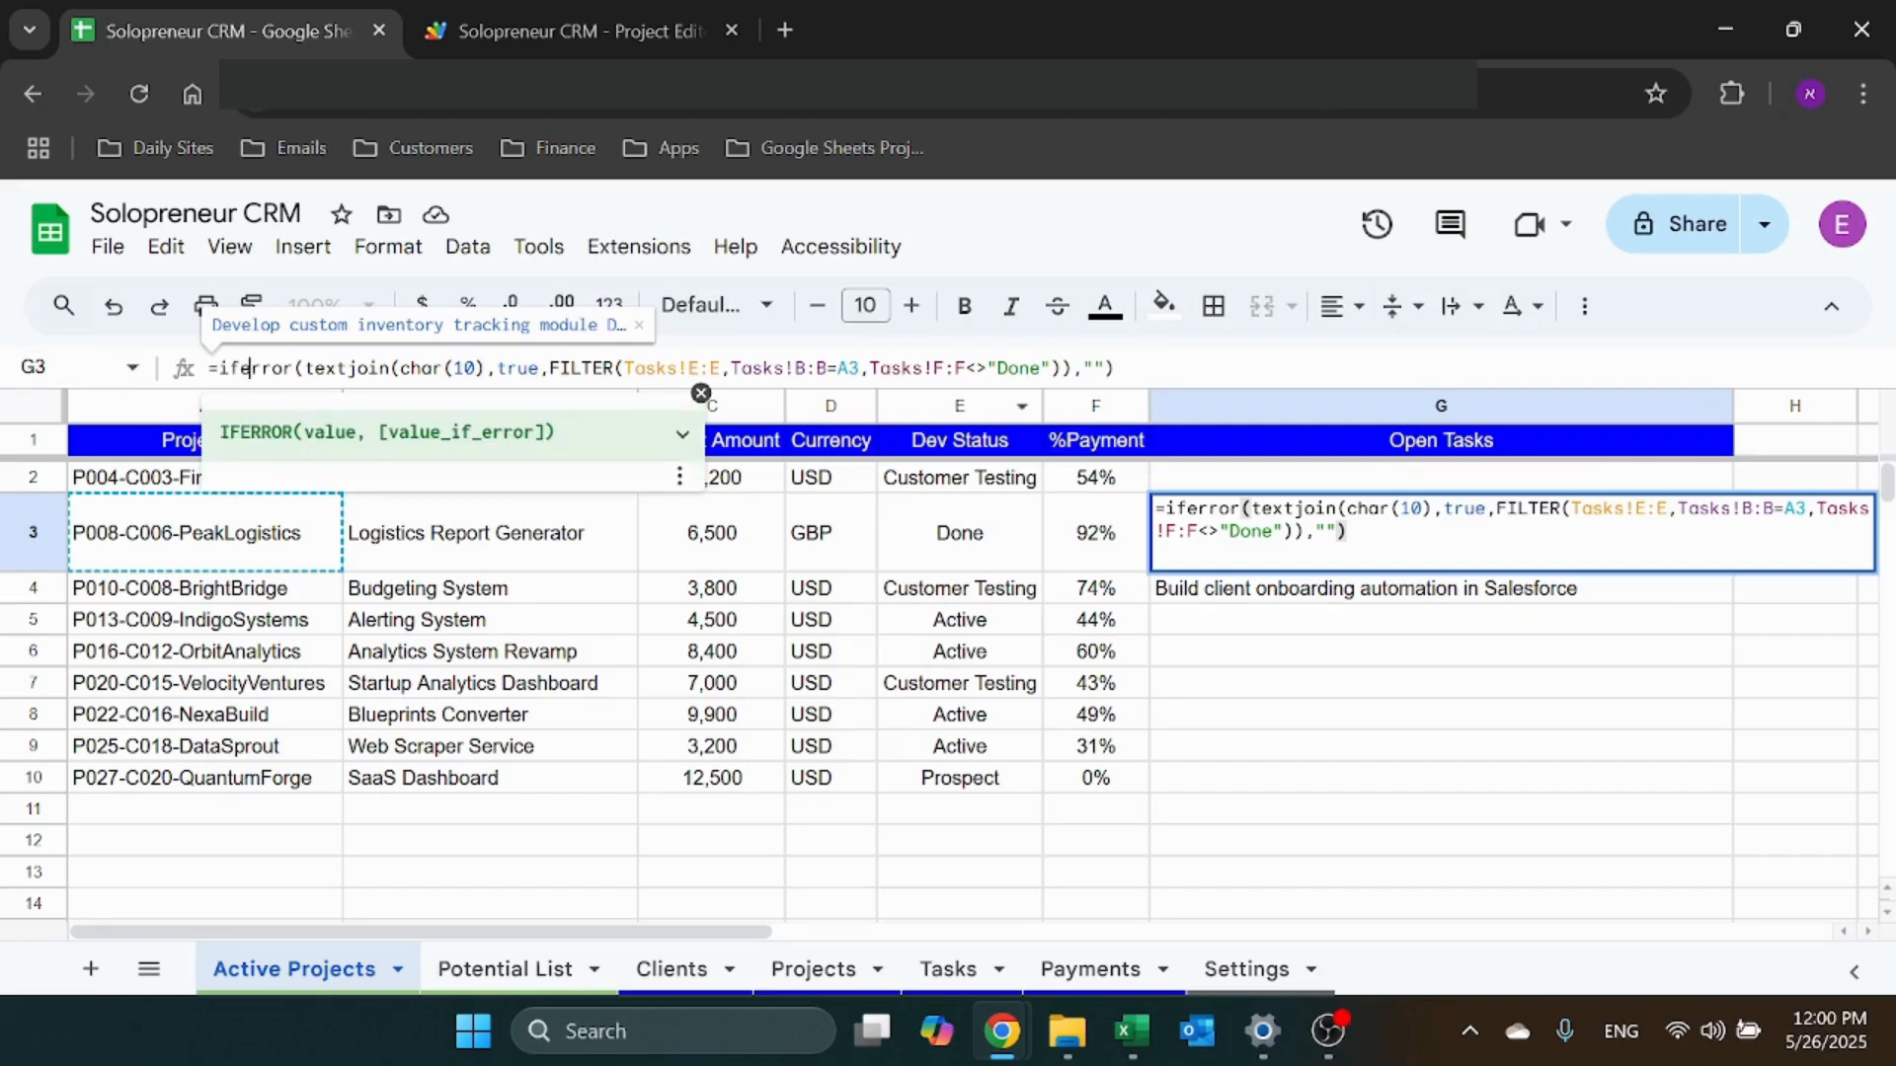
{"action": "key", "text": "Return"}
{"action": "key", "text": "Down"}
{"action": "key", "text": "Down"}
{"action": "key", "text": "Down"}
{"action": "key", "text": "Down"}
{"action": "key", "text": "Down"}
{"action": "key", "text": "Down"}
{"action": "key", "text": "Down"}
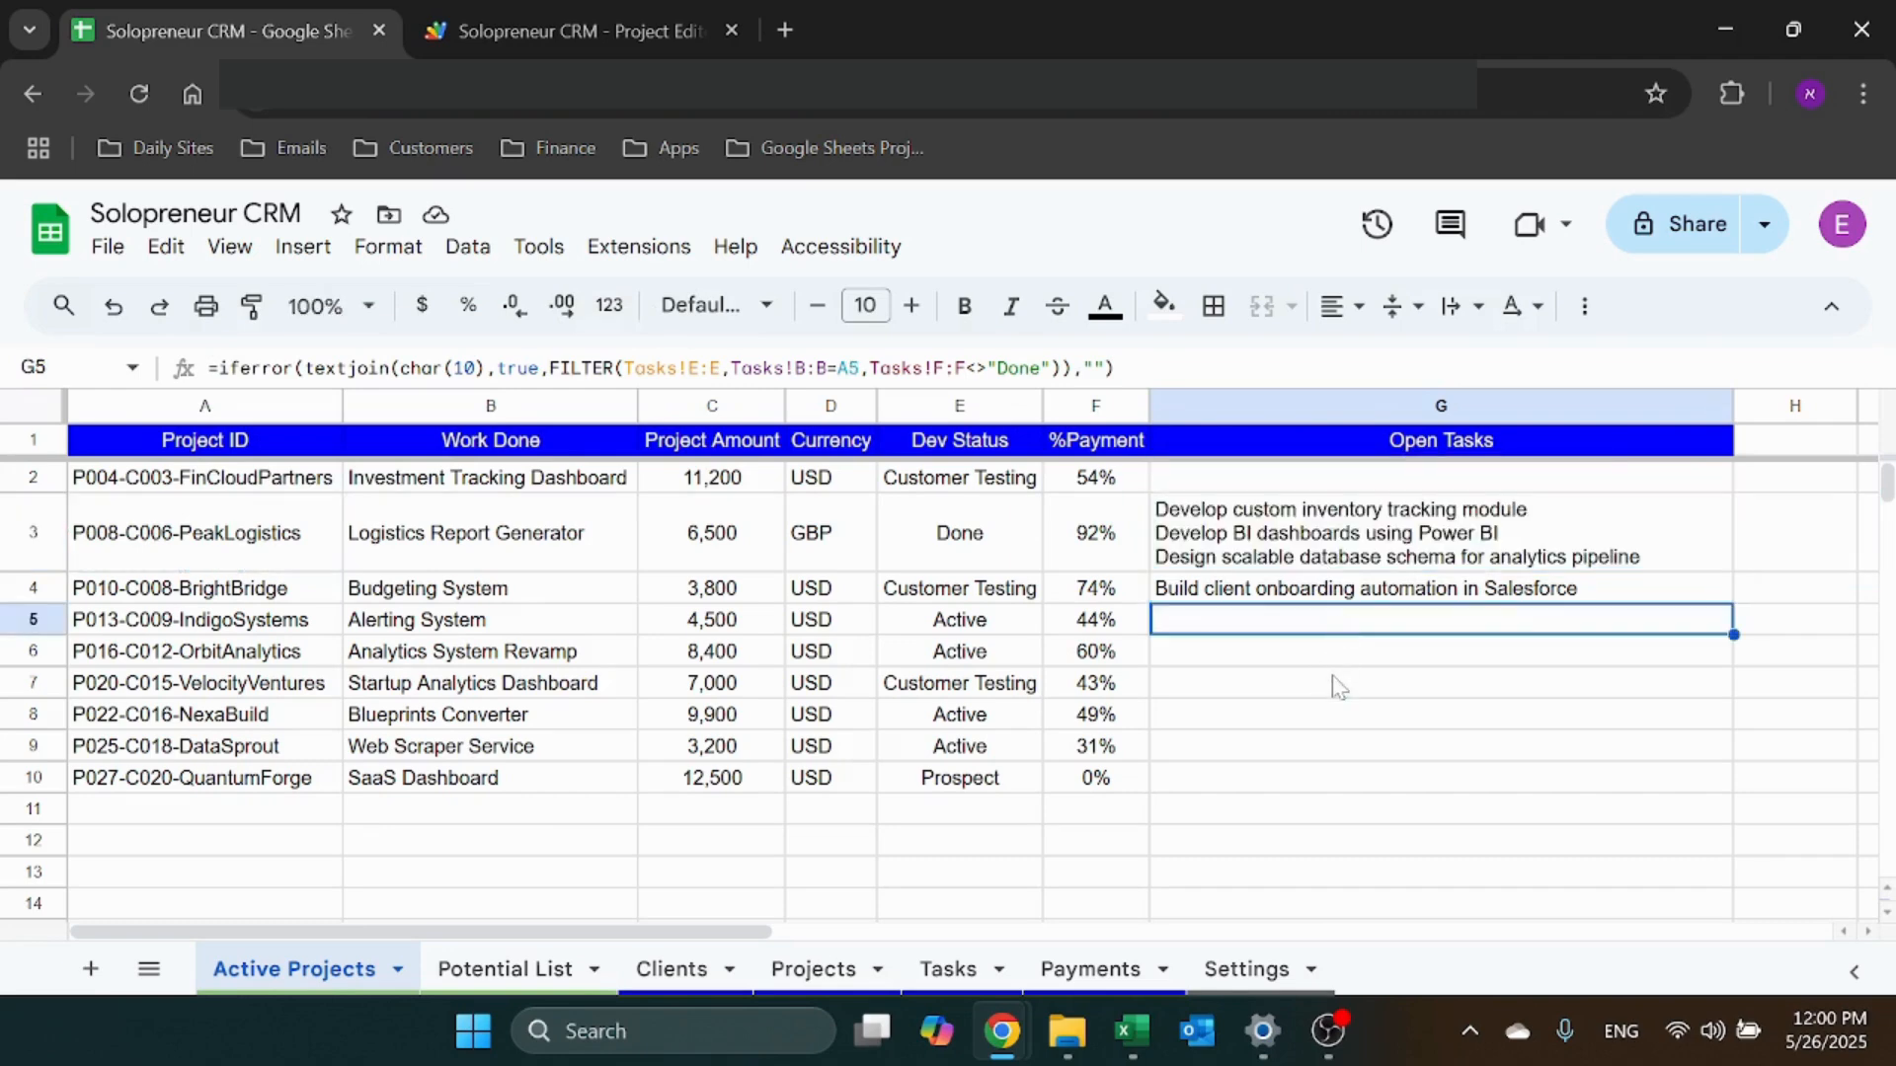
{"action": "left_click", "coordinate": [1402, 651]}
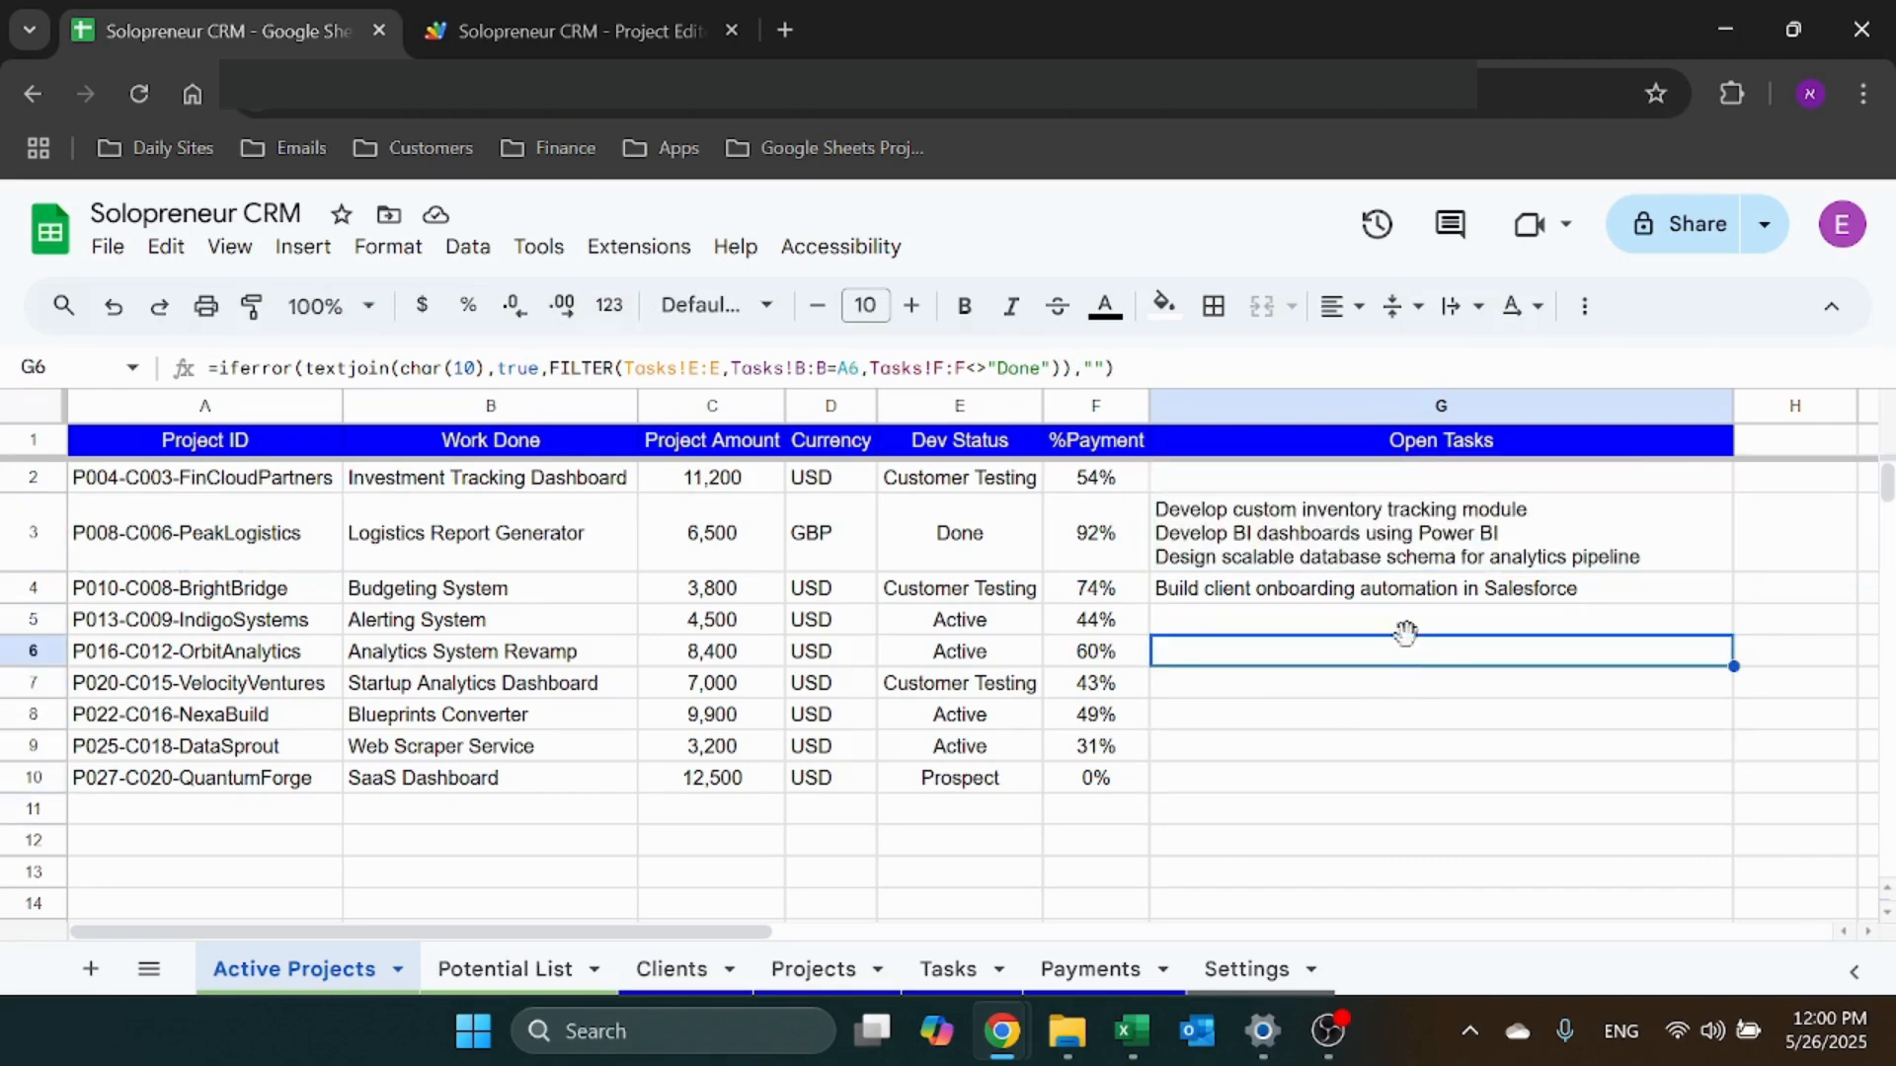
{"action": "left_click", "coordinate": [1175, 553]}
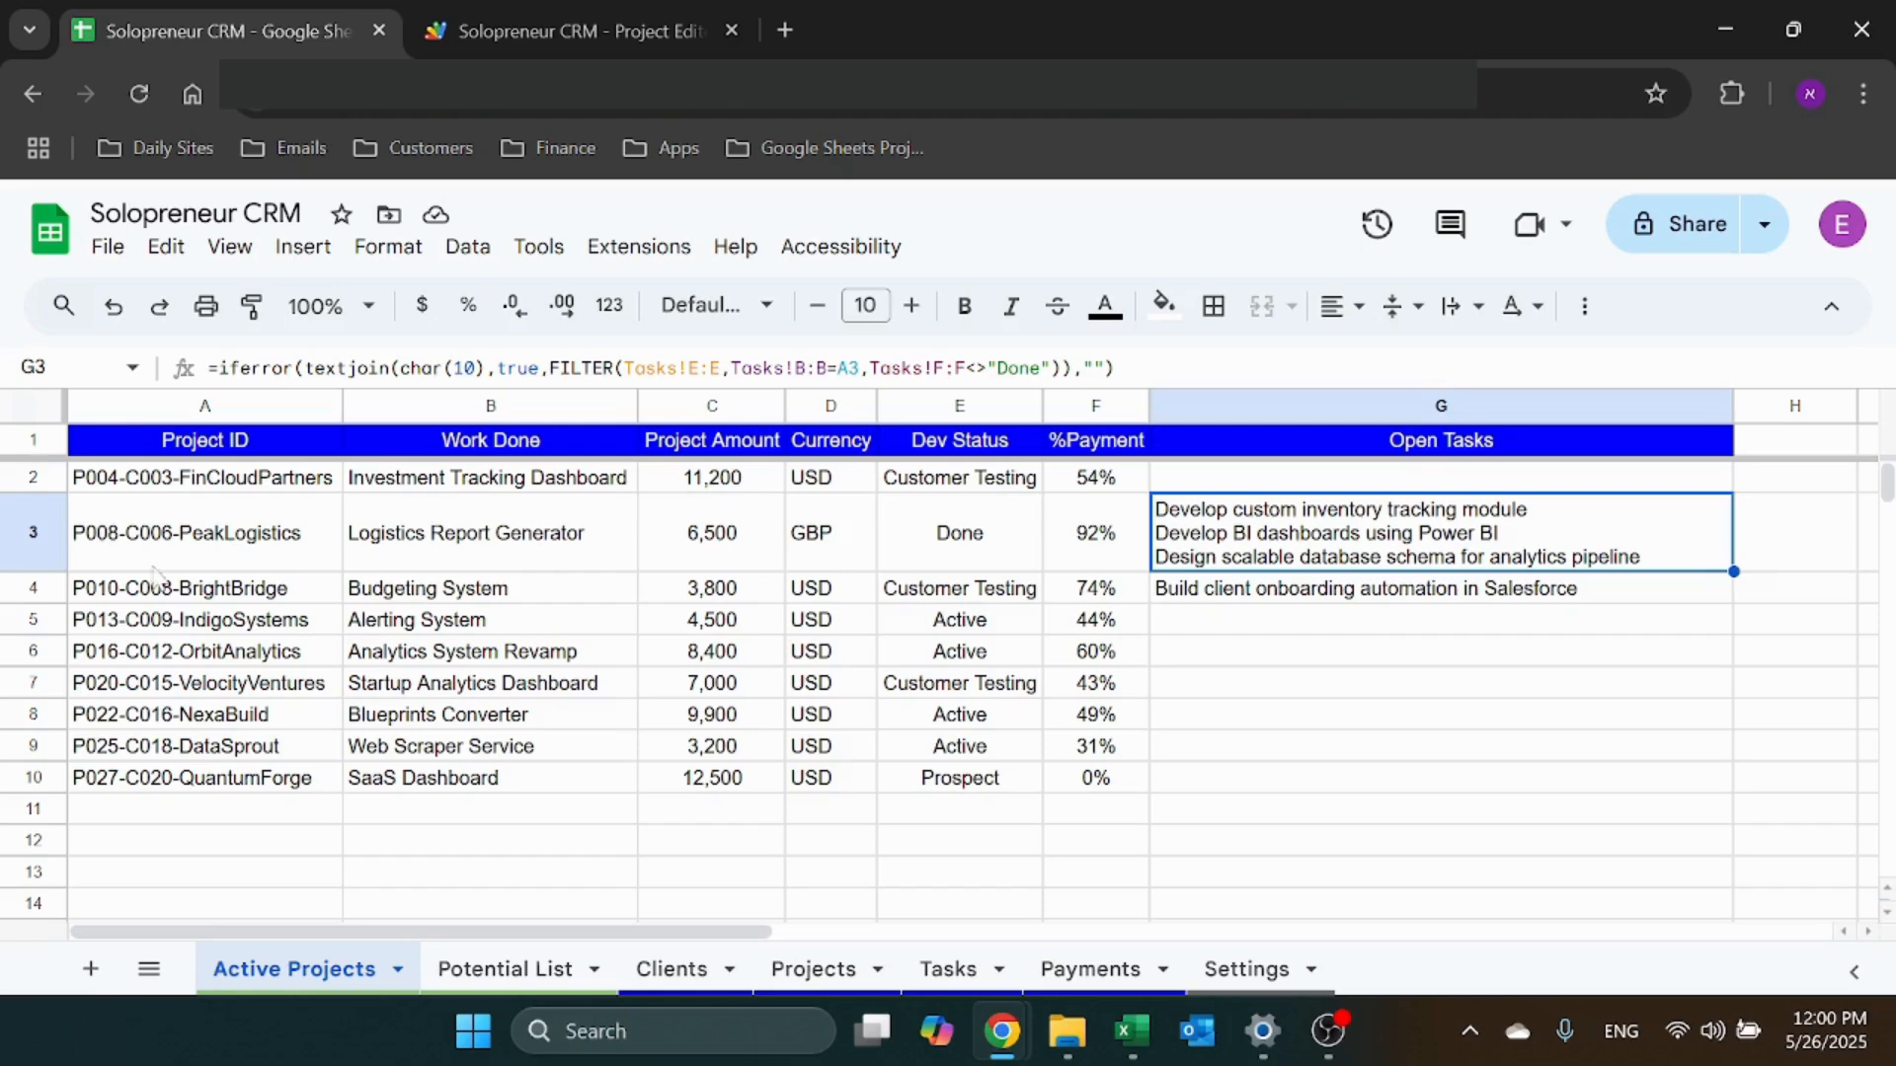